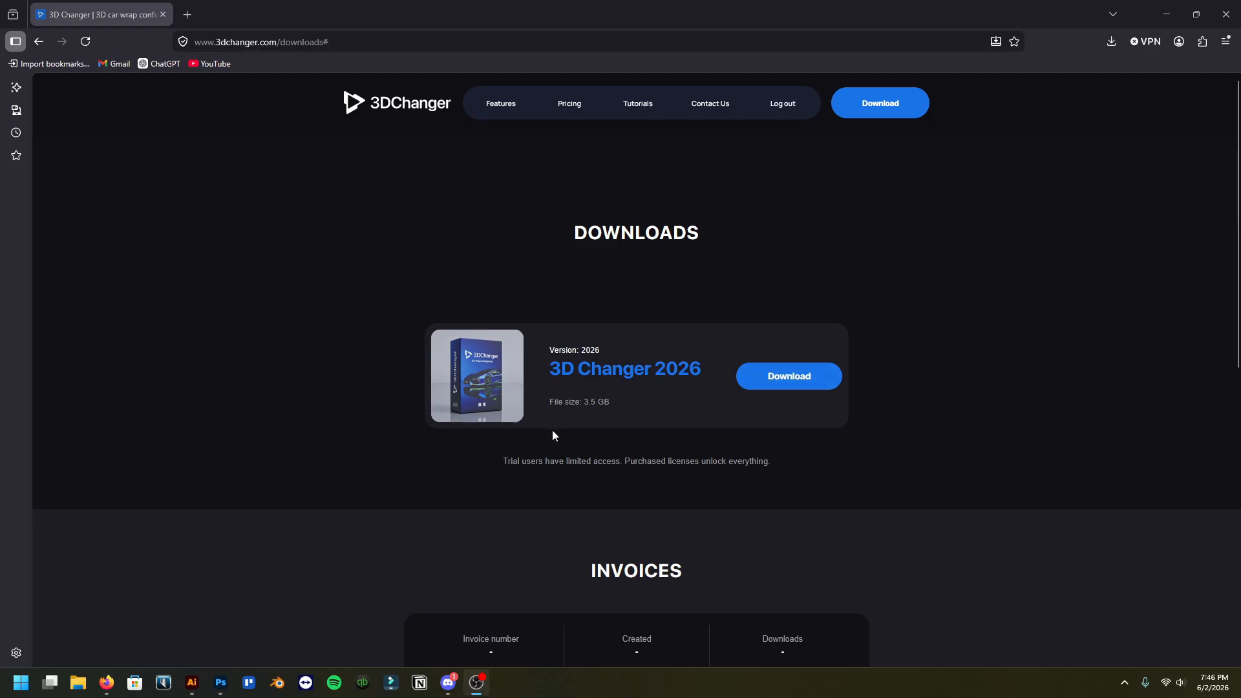
Open the downloaded 3DChanger2026.zip archive and enter its 3DChanger2026 folder
click(1115, 48)
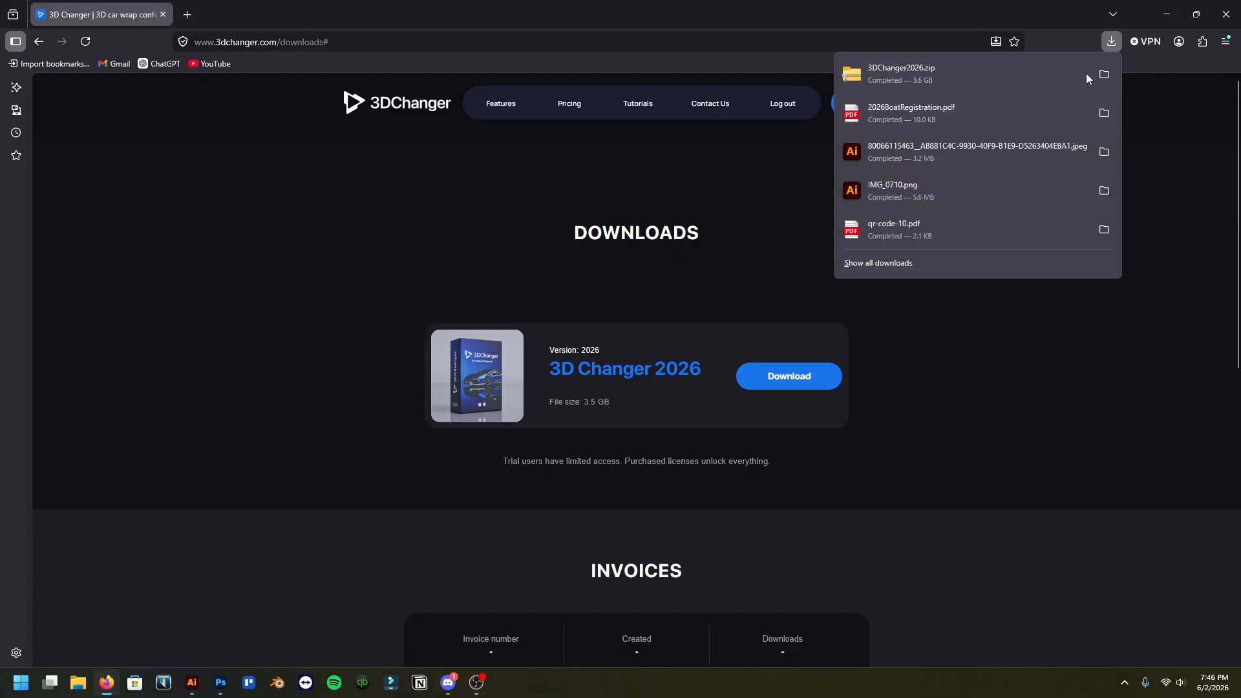
click(1078, 77)
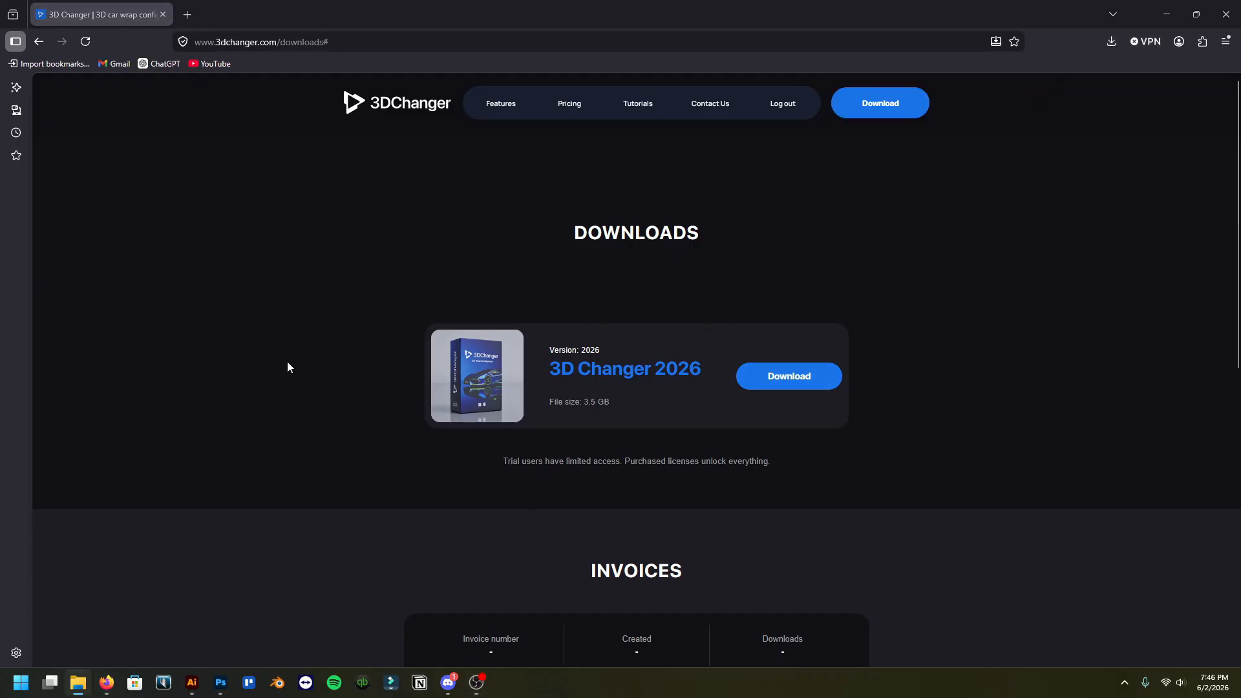
drag(0, 152, 254, 5)
double_click(207, 111)
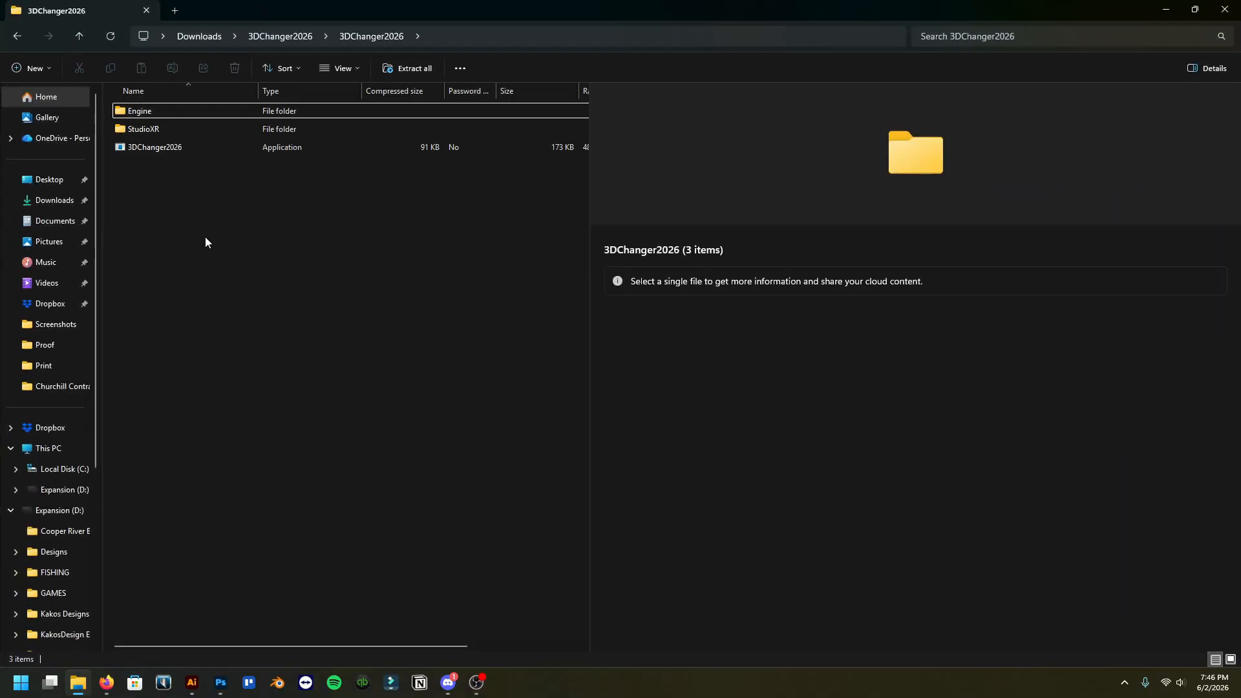
Try to run the 3DChanger2026 application directly from inside the compressed archive
double_click(196, 144)
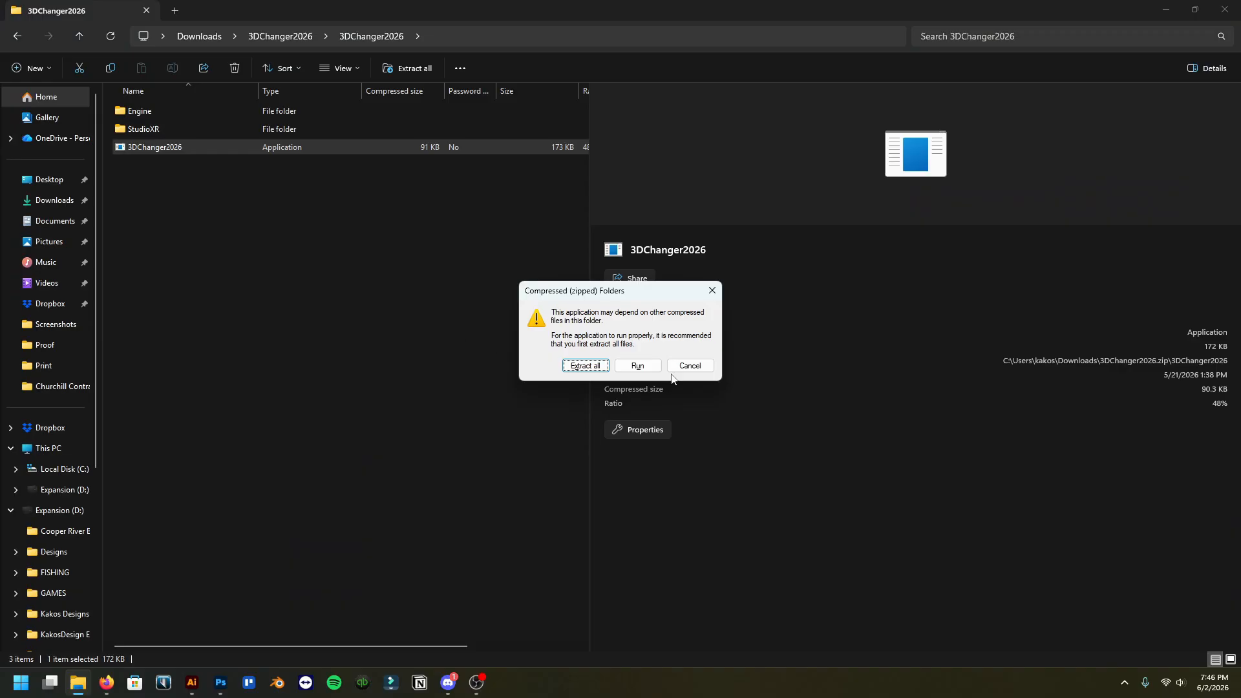
click(649, 367)
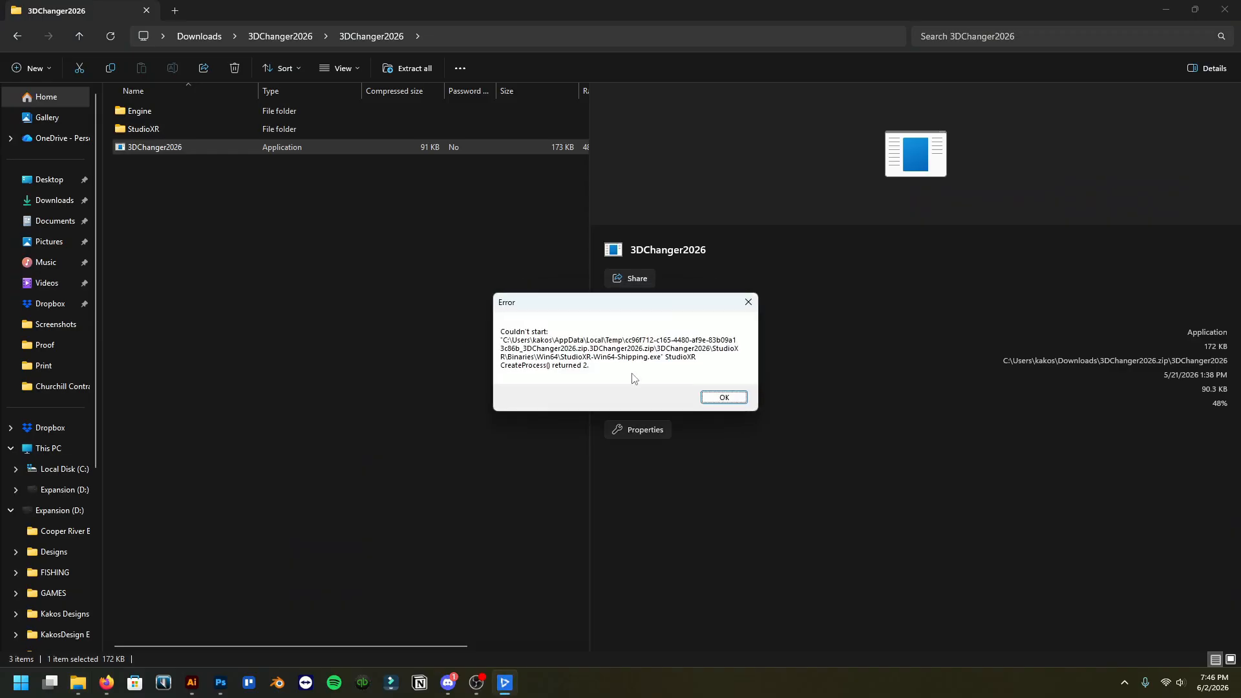
click(726, 397)
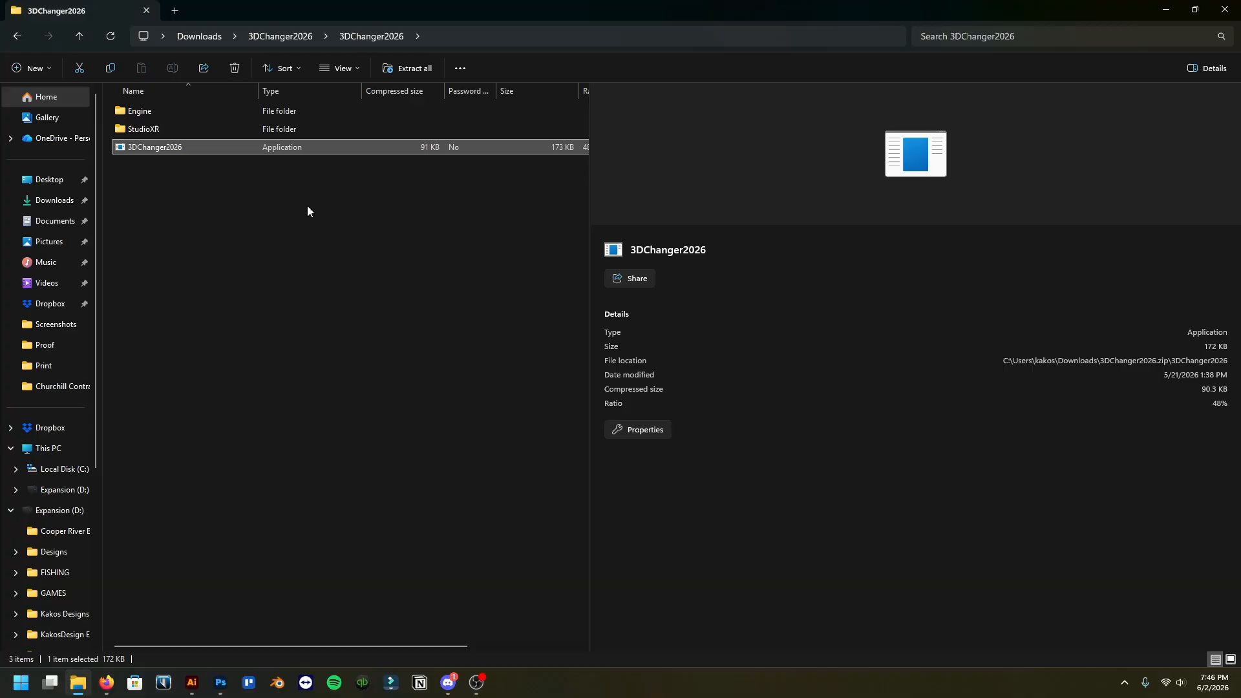
Examine the contents of the Engine and StudioXR folders inside the archive
double_click(199, 110)
click(371, 36)
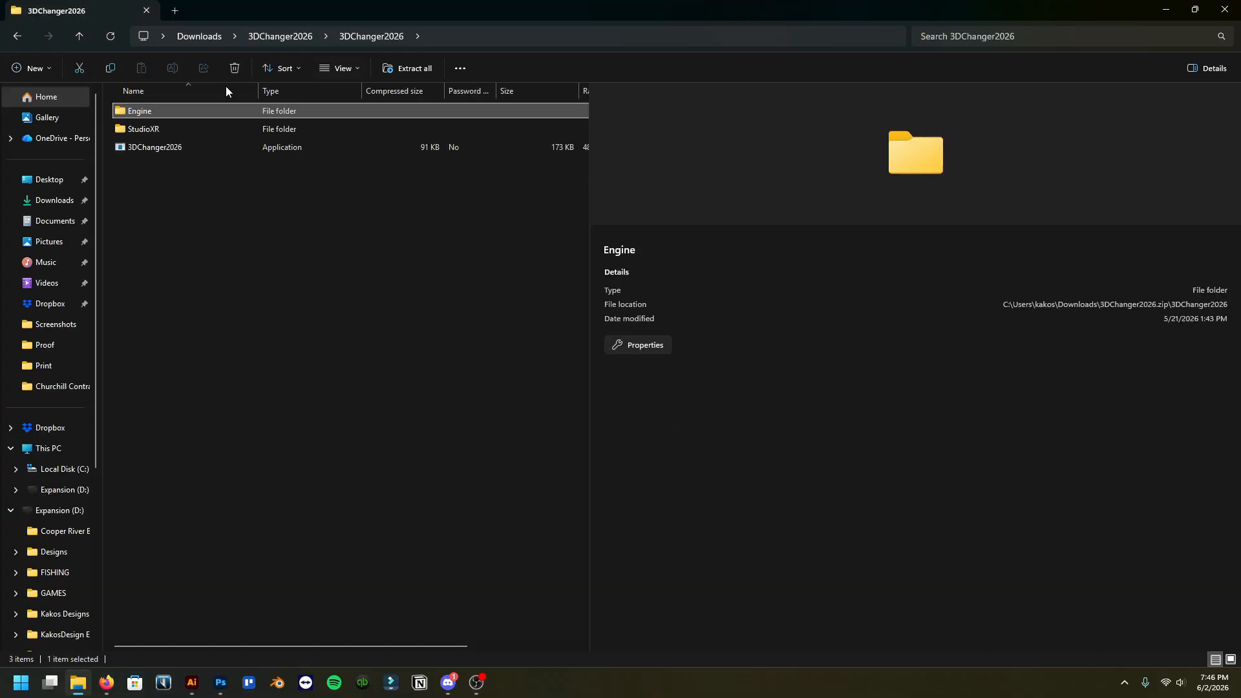
double_click(219, 122)
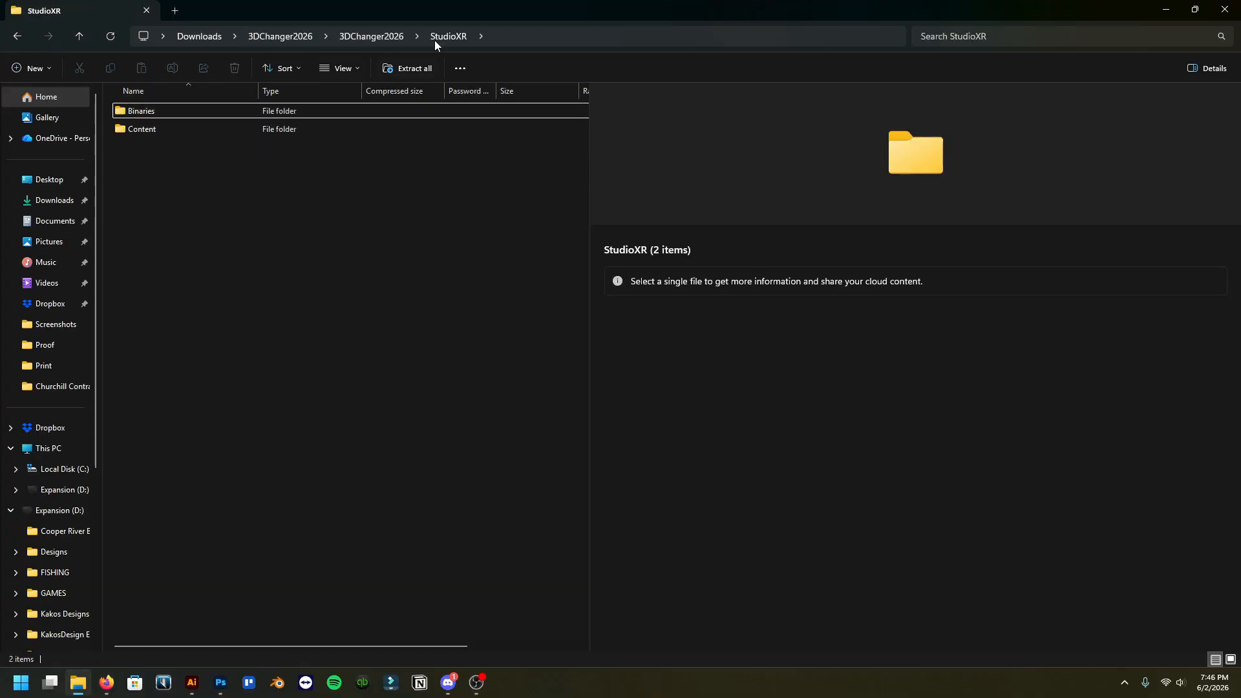
click(386, 38)
double_click(219, 146)
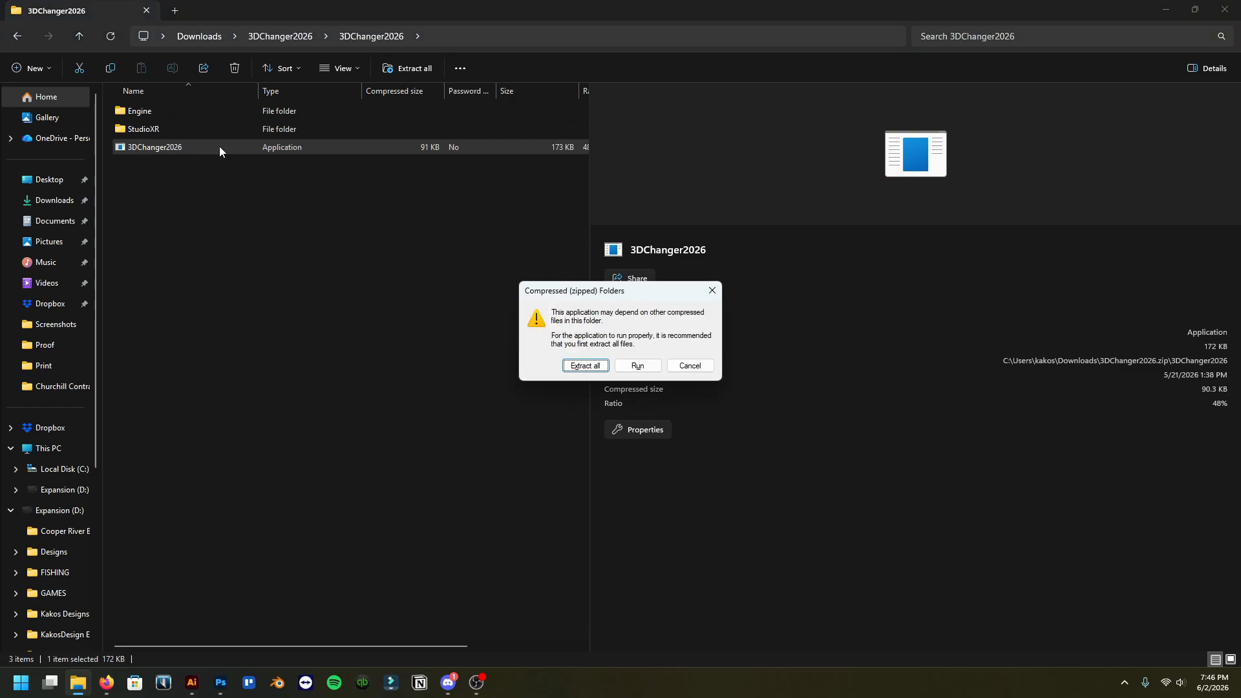
click(585, 366)
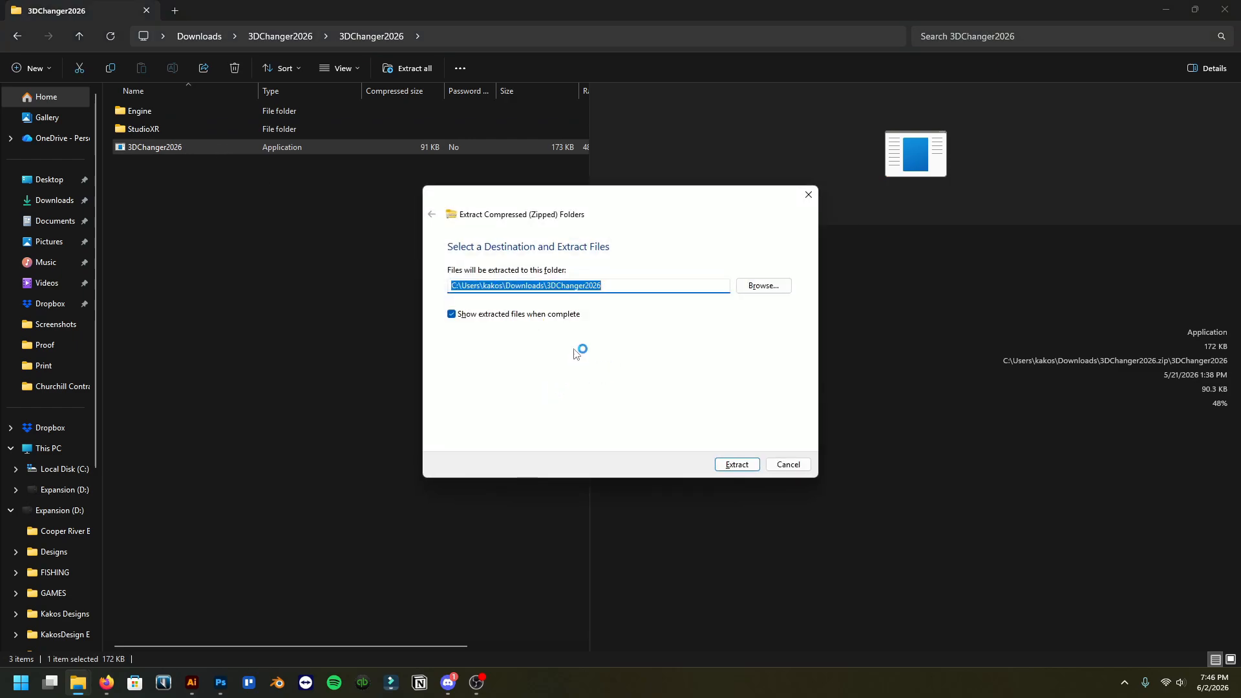
click(747, 465)
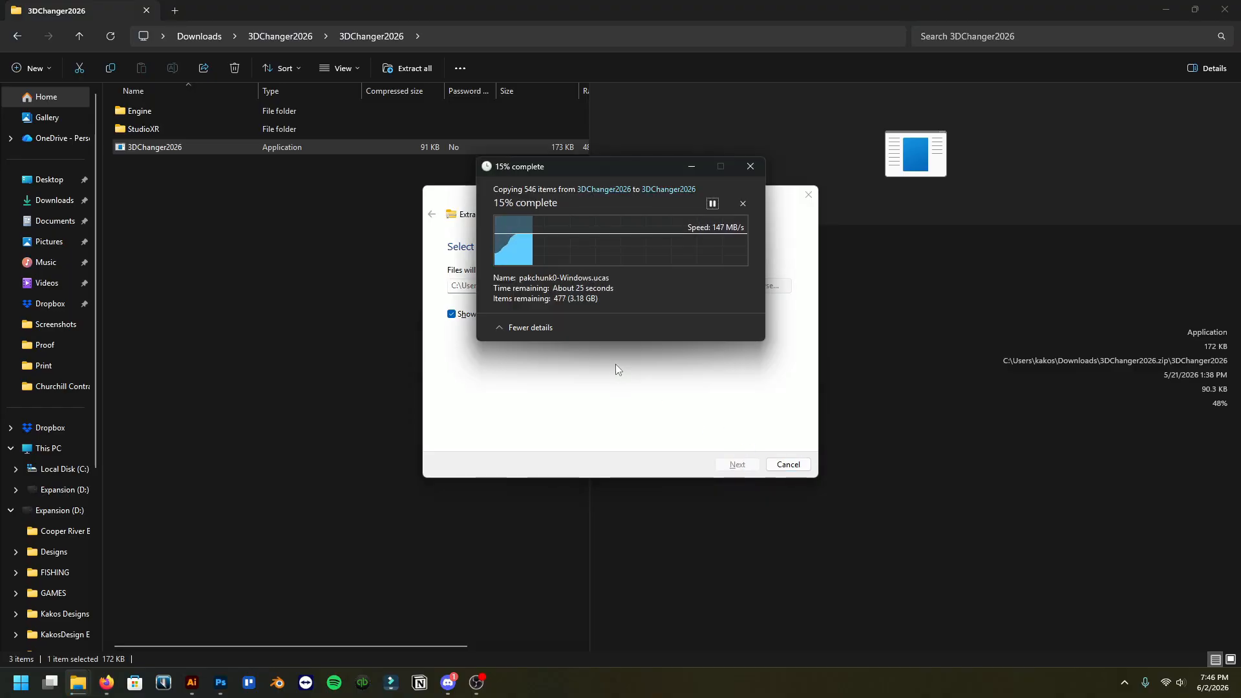
drag(614, 164, 576, 324)
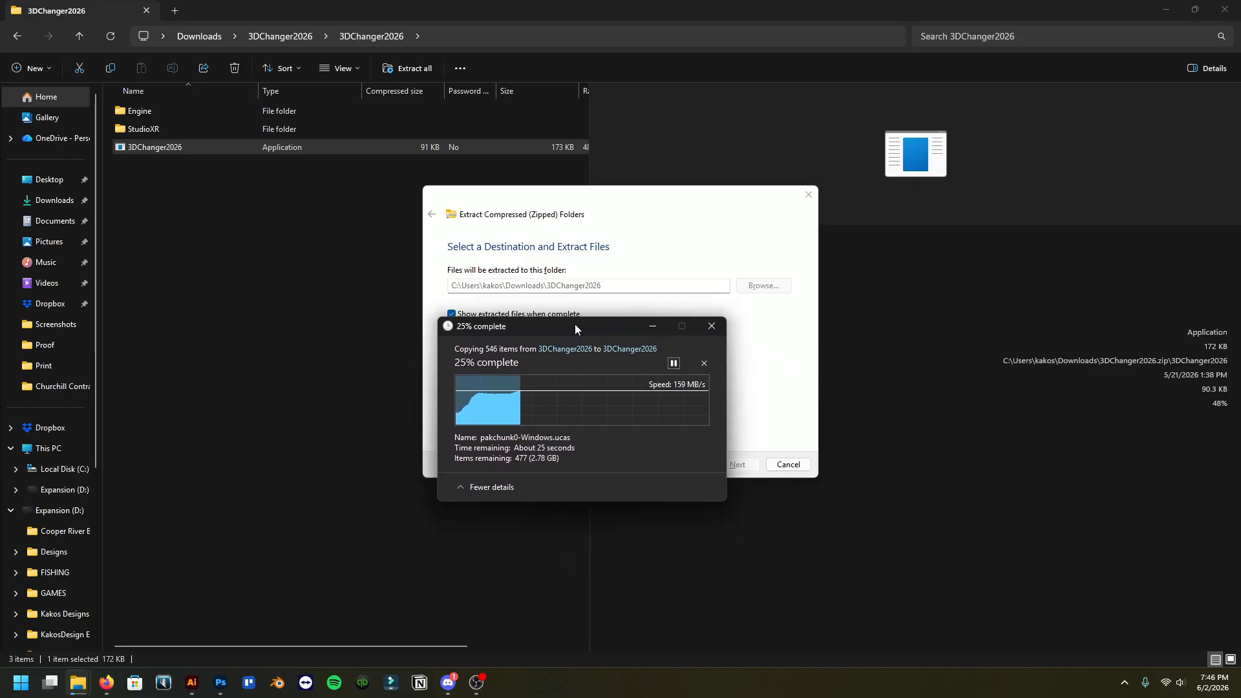
click(703, 363)
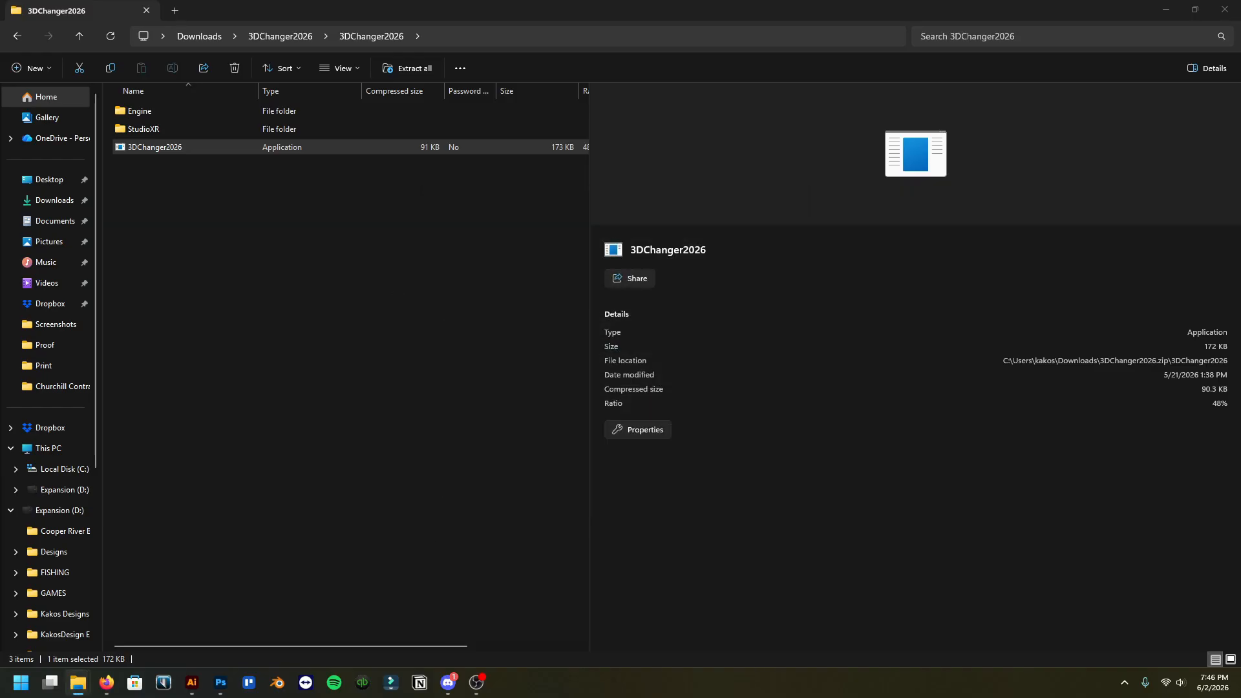
Start extracting the 3DChanger2026 archive and create a destination folder named 3D Changer on the Expansion (D:) drive
double_click(210, 149)
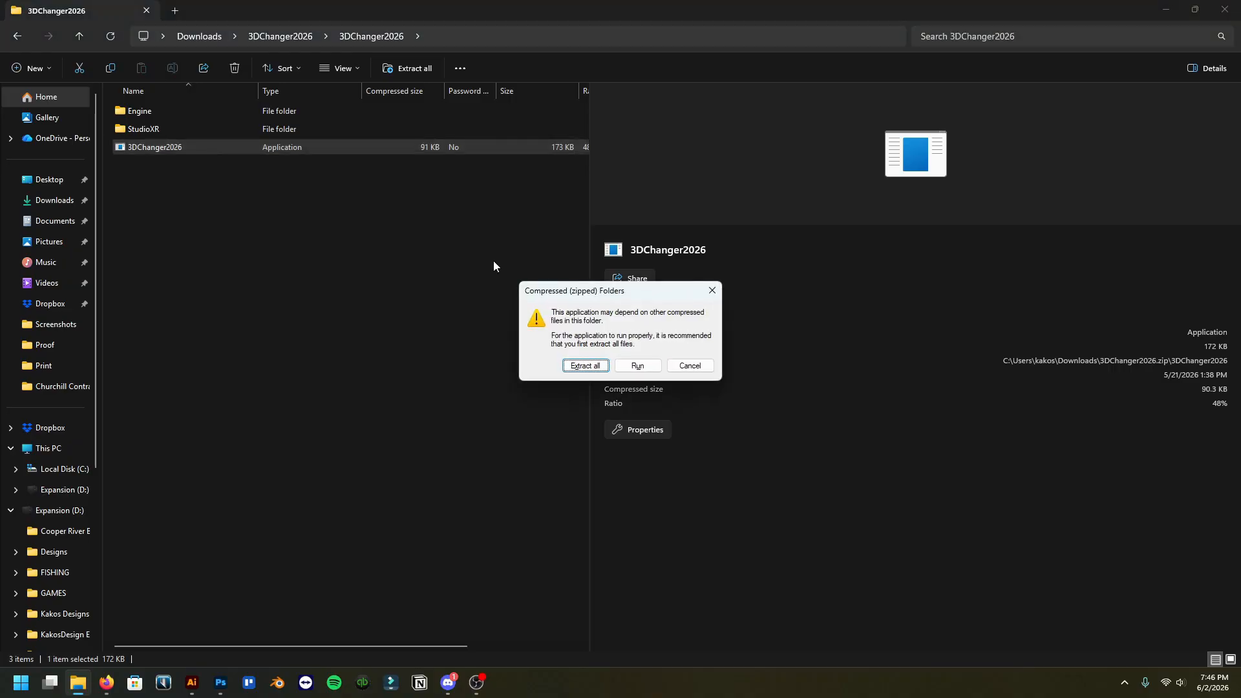
click(578, 366)
click(764, 284)
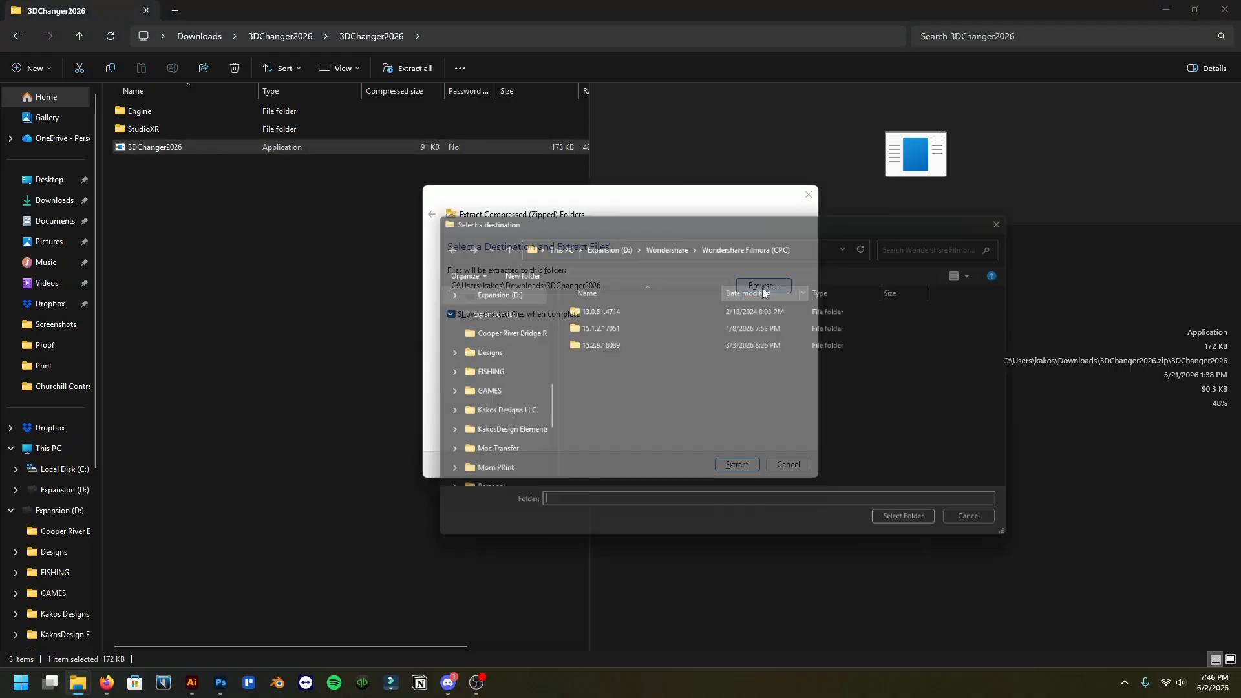
click(509, 313)
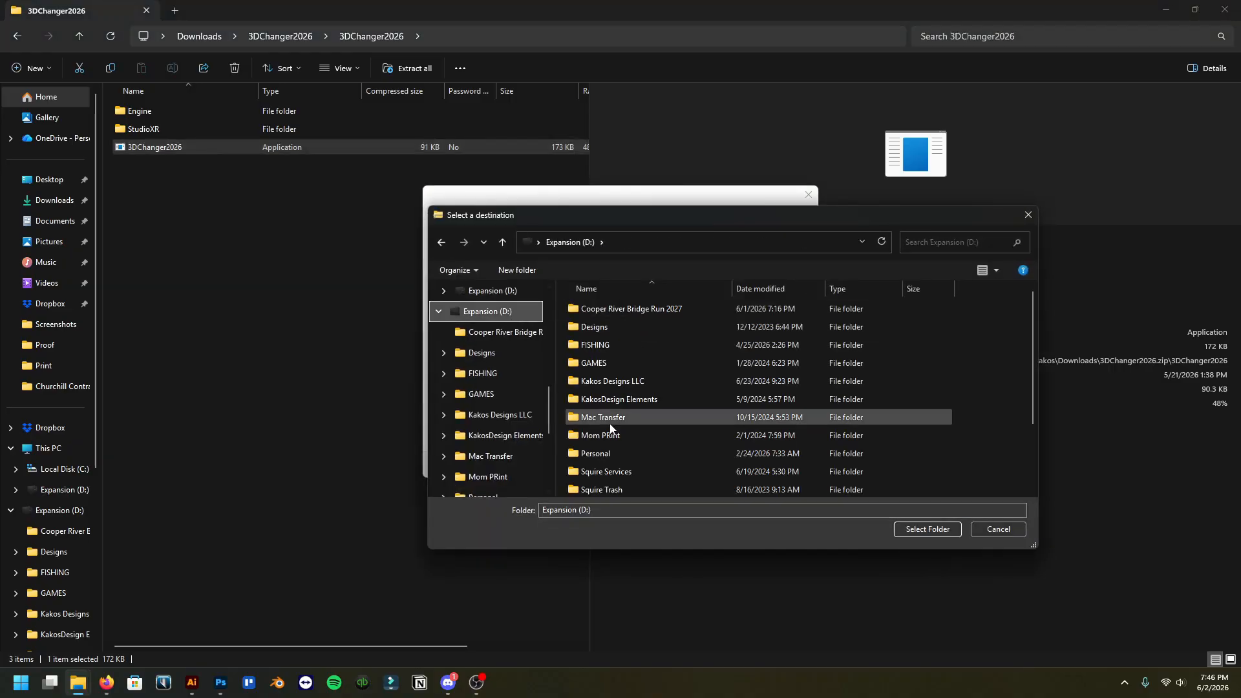
right_click(672, 366)
mouse_move(745, 532)
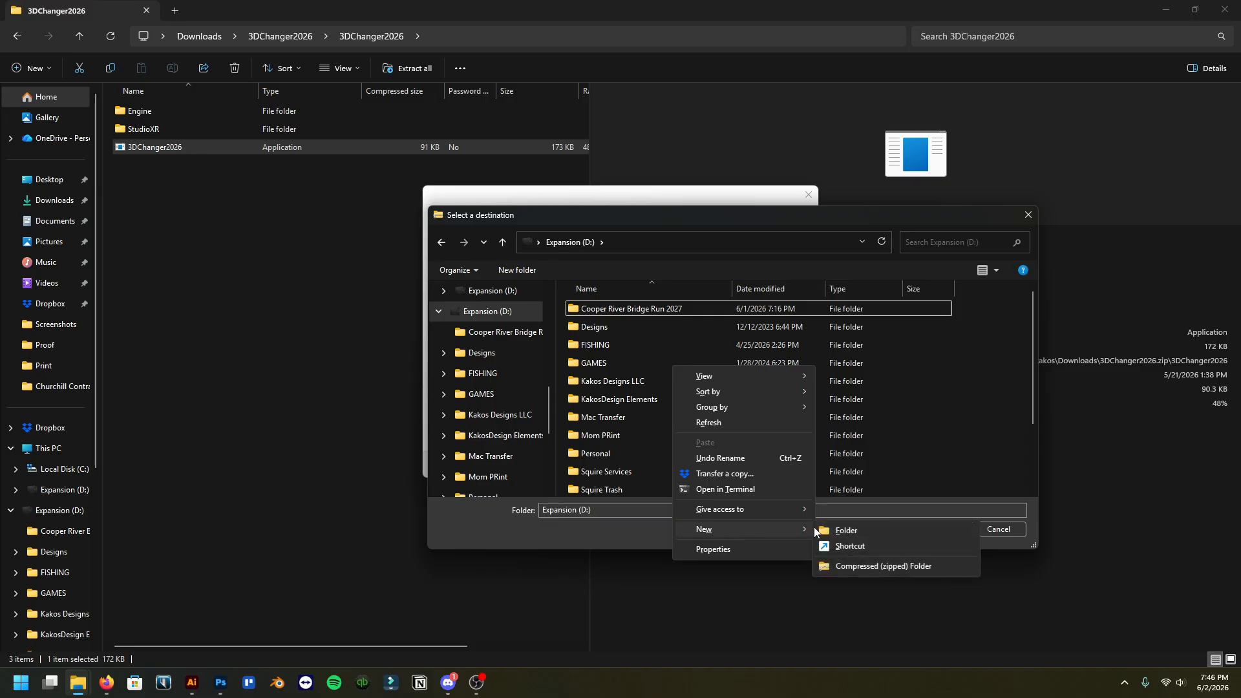
click(840, 529)
text(3)
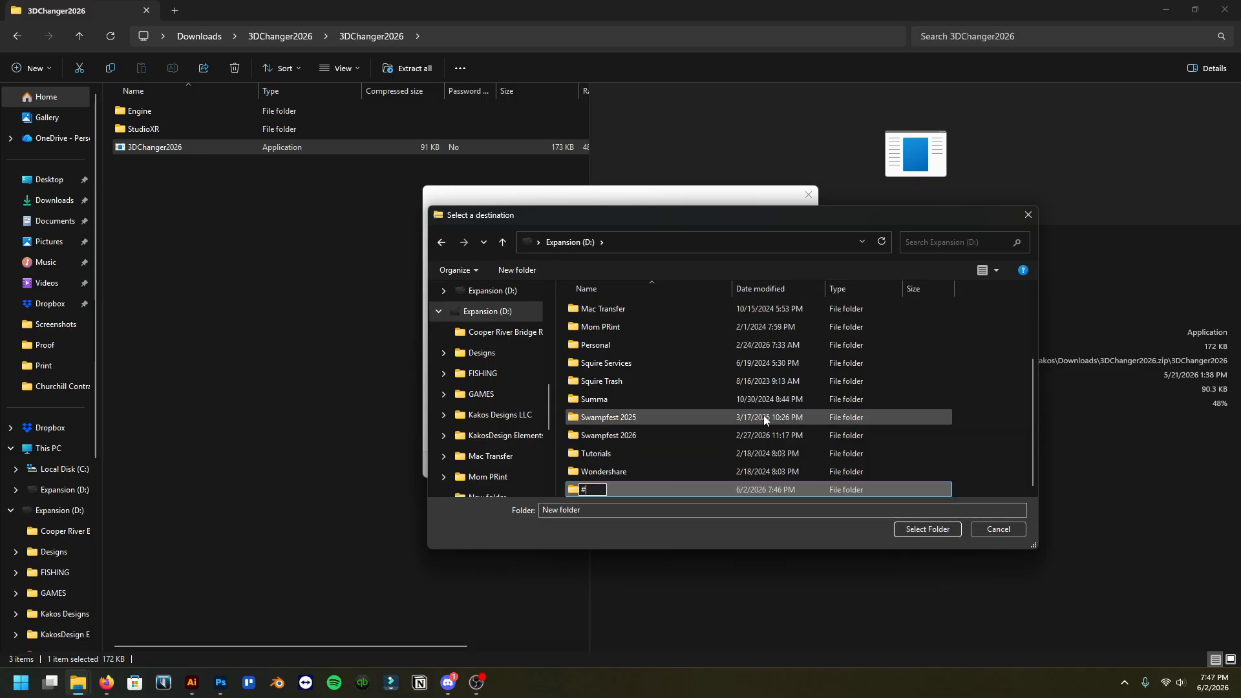
text(D Changer)
key(Return)
Choose D:\3D Changer as the destination and extract the archive's files into it
double_click(662, 488)
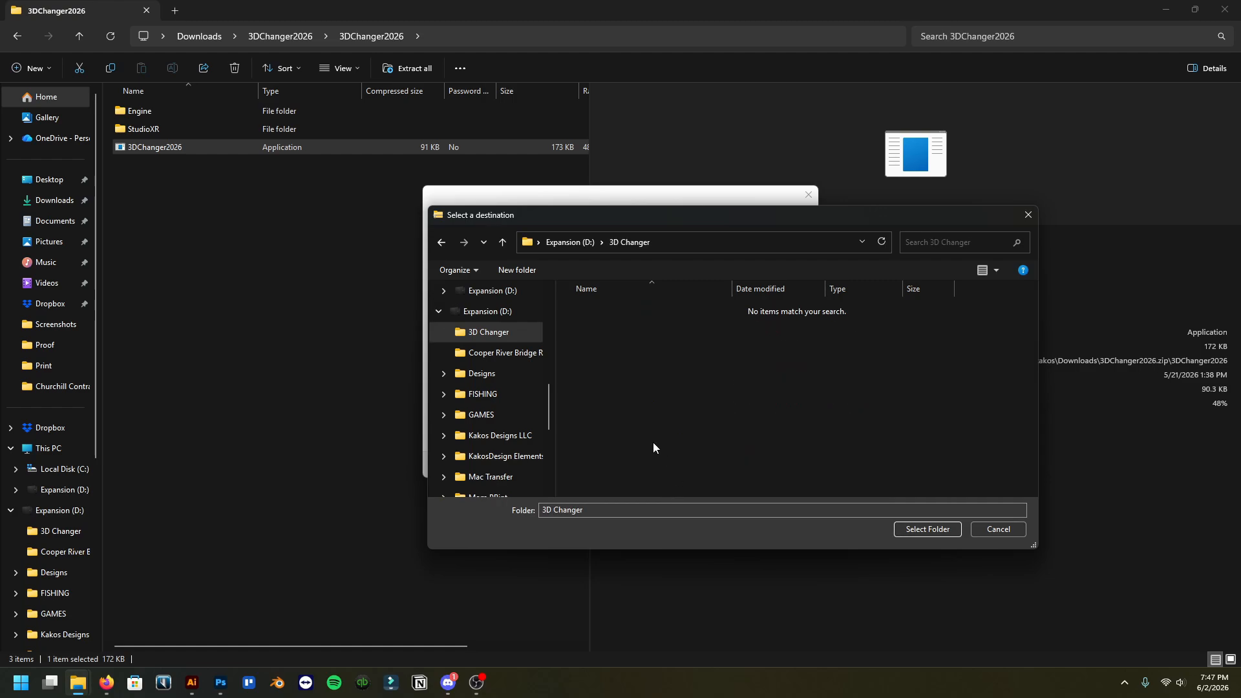
click(908, 529)
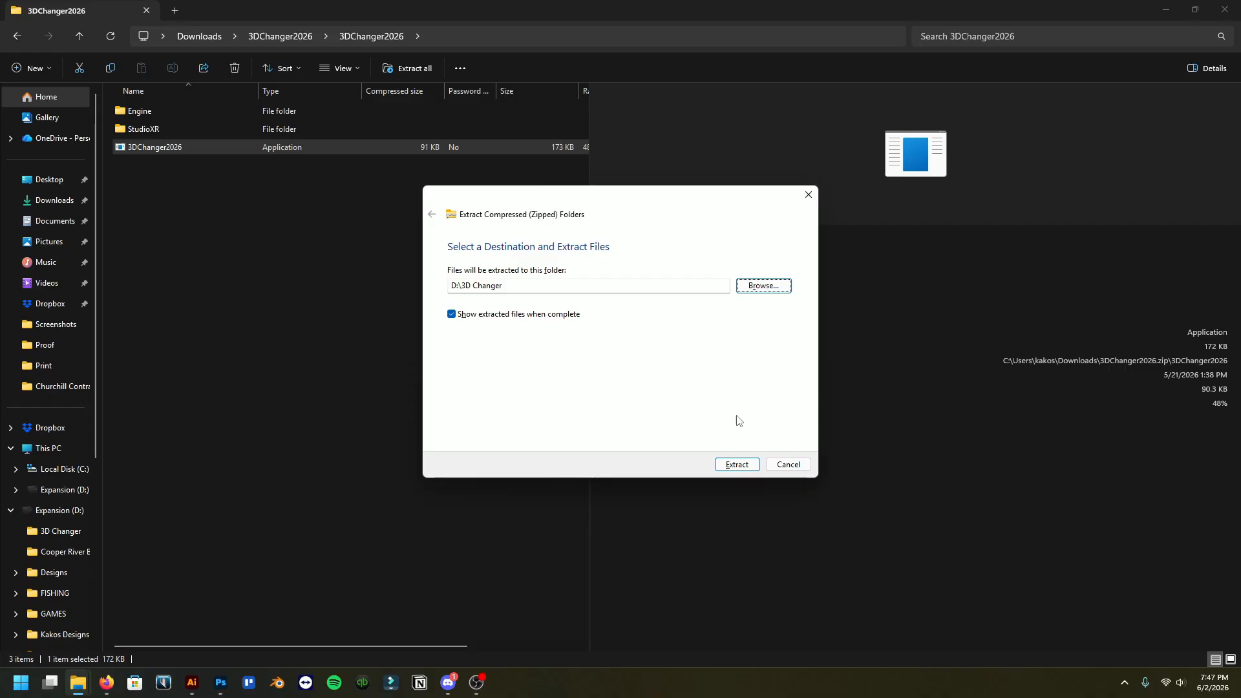
click(738, 464)
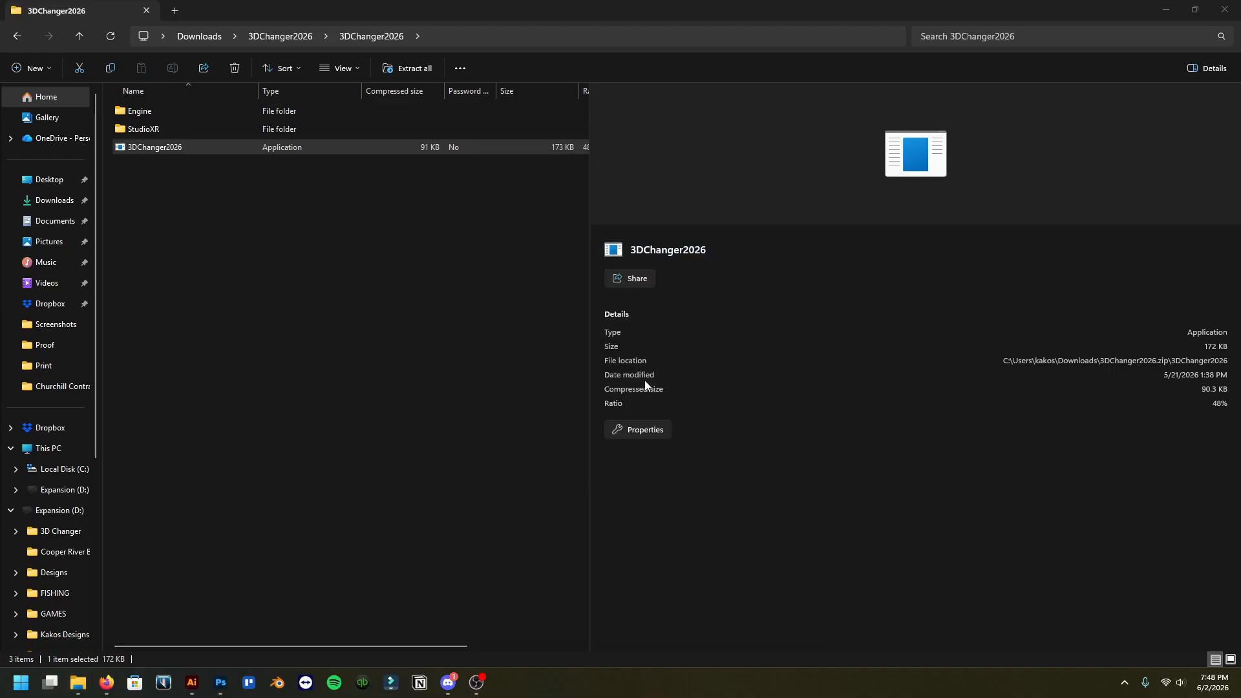
Open the extracted 3DChanger2026 folder on drive D: and launch the 3DChanger2026 application
drag(0, 246, 698, 0)
double_click(207, 114)
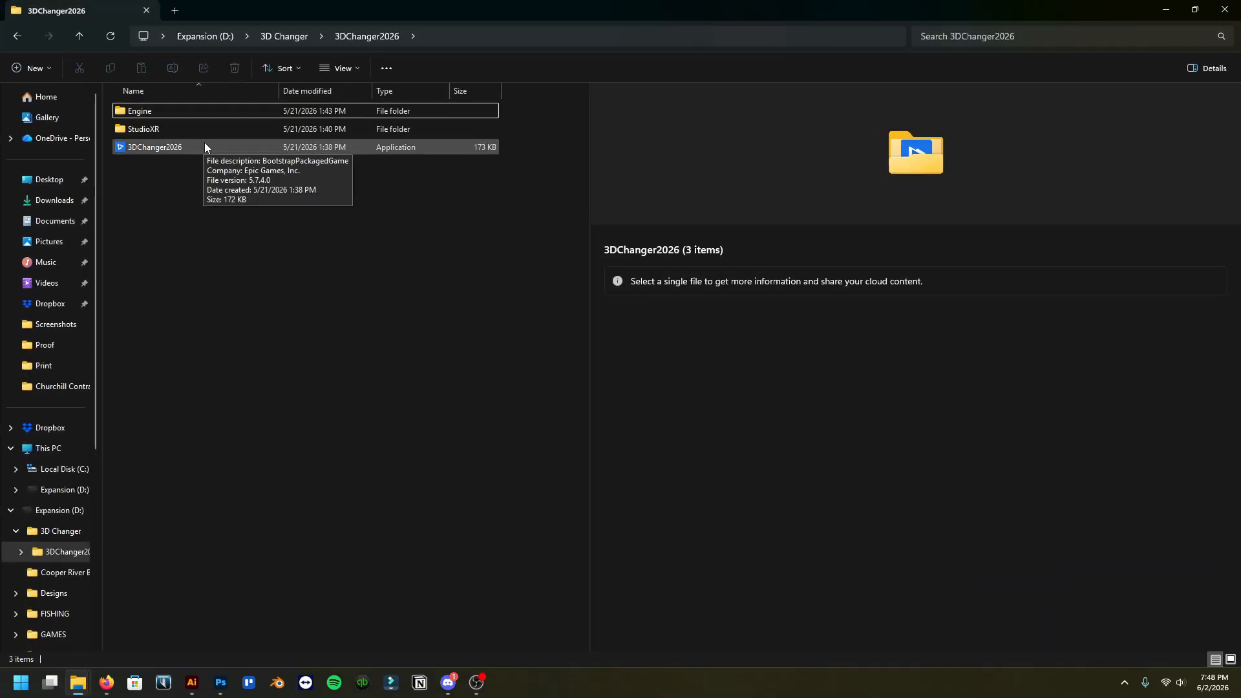
double_click(204, 144)
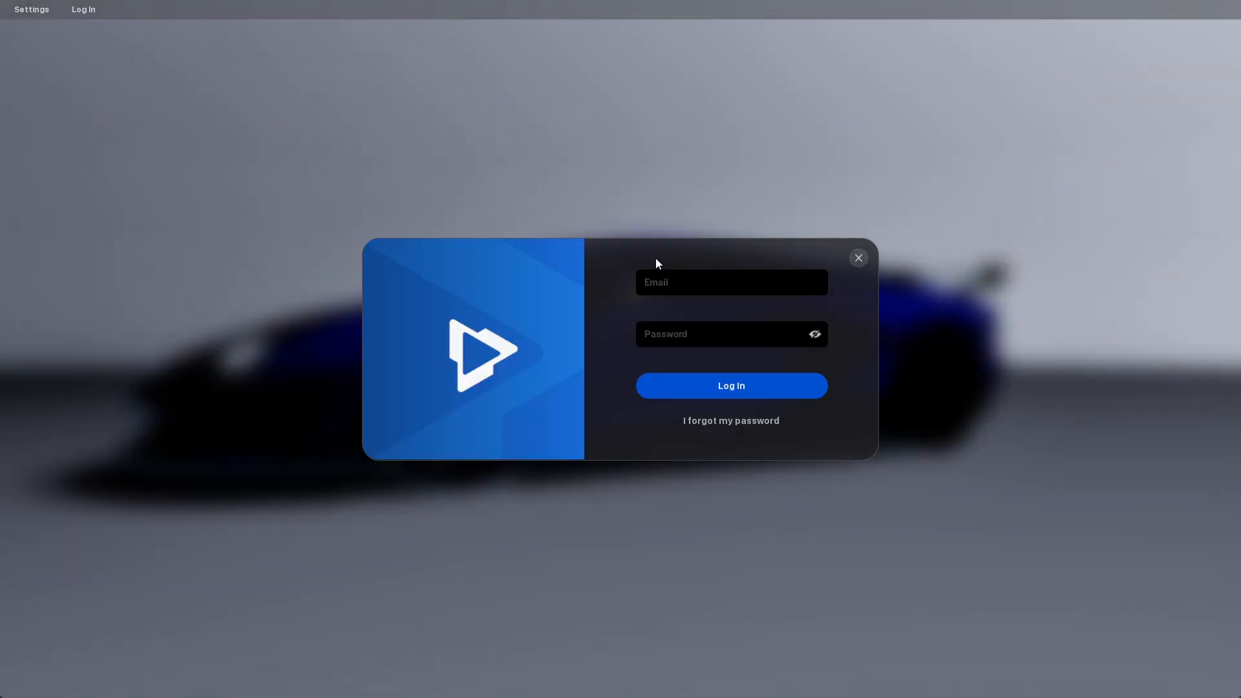
click(694, 280)
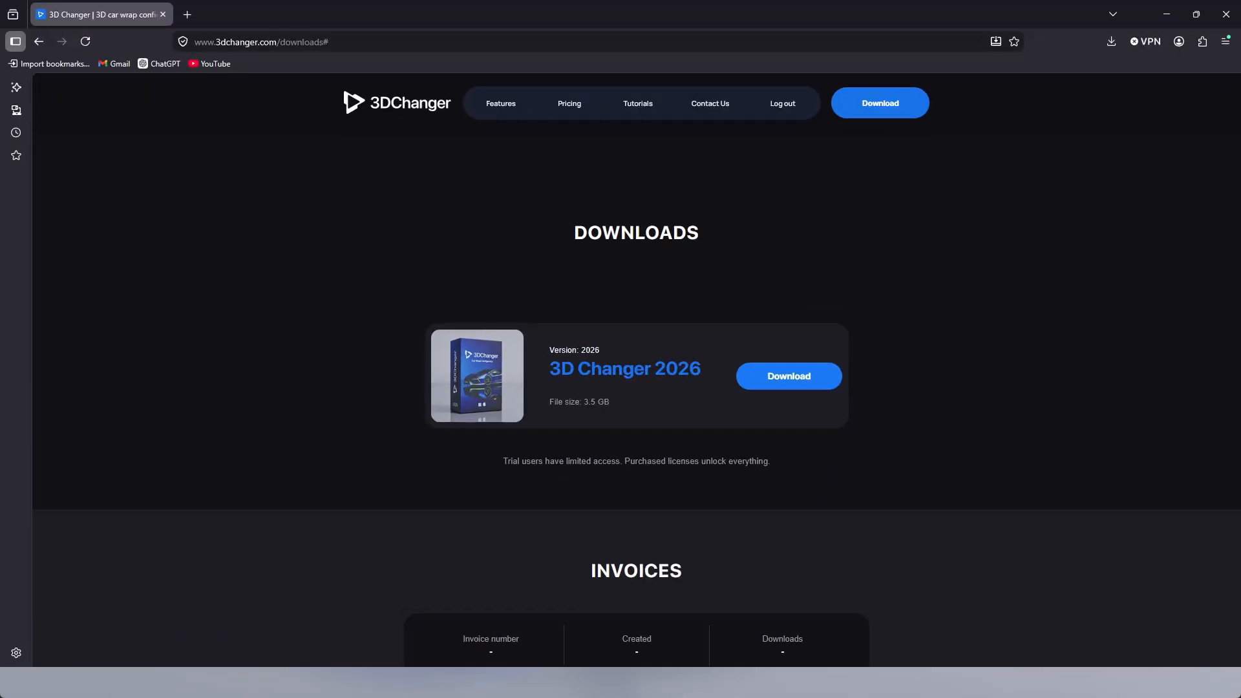
click(191, 15)
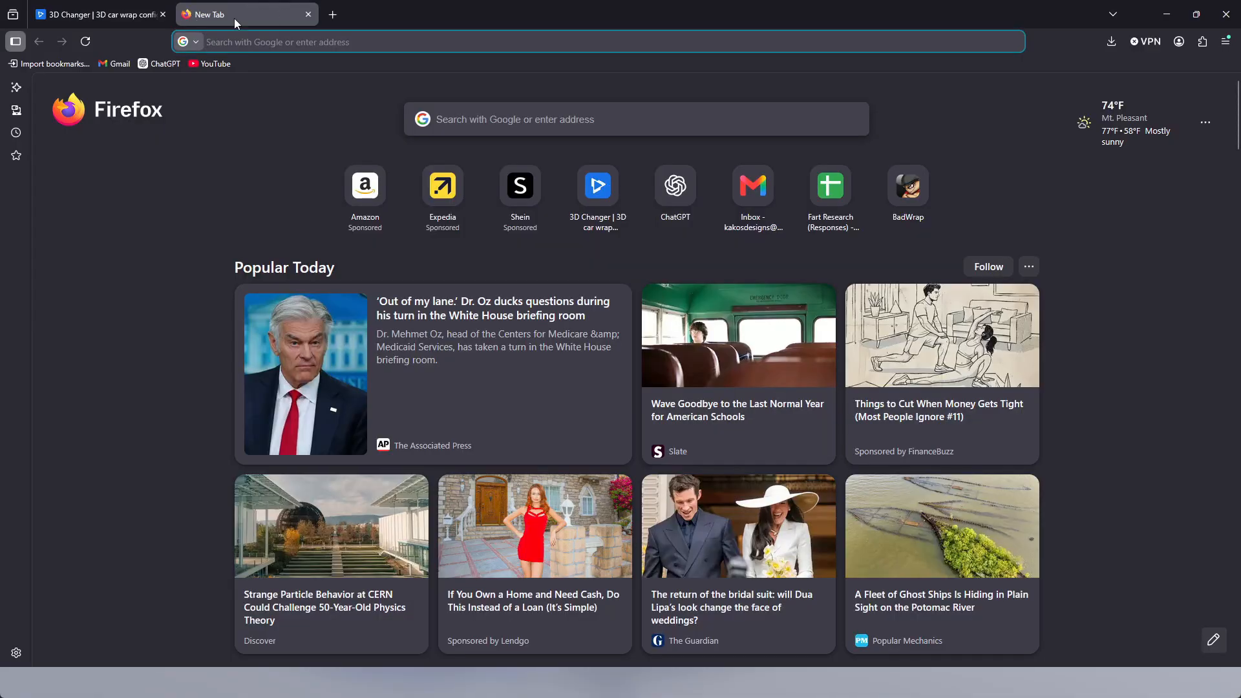
click(263, 14)
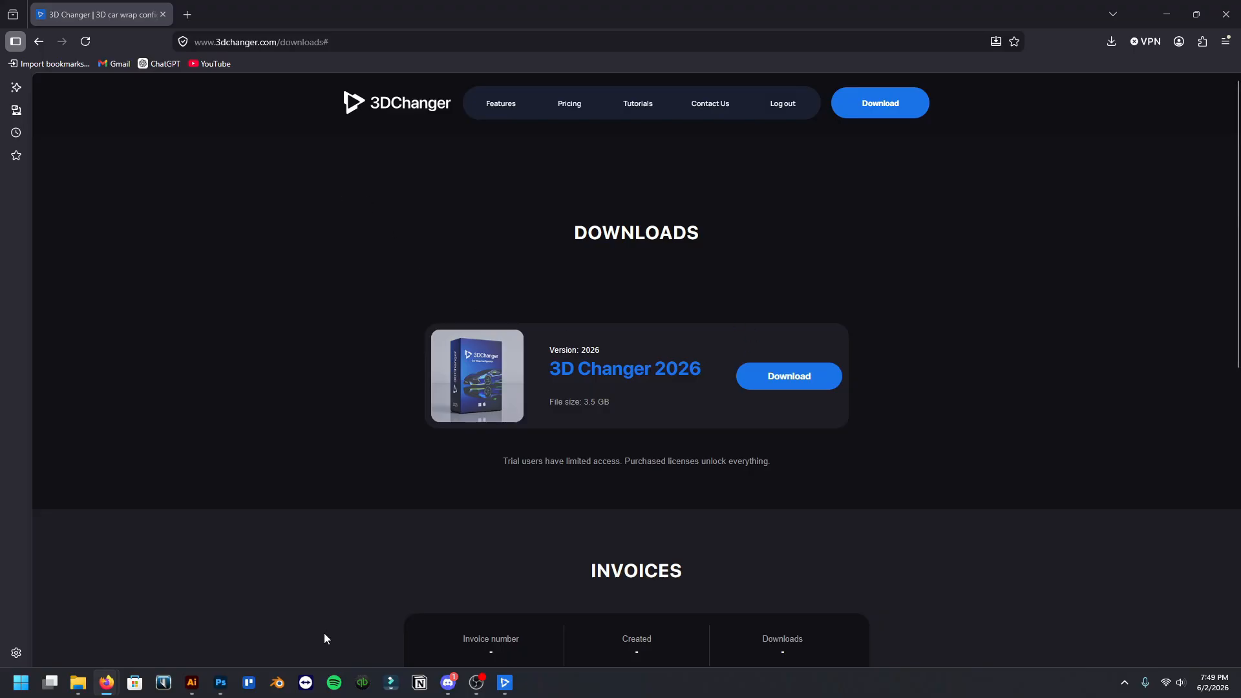
click(502, 685)
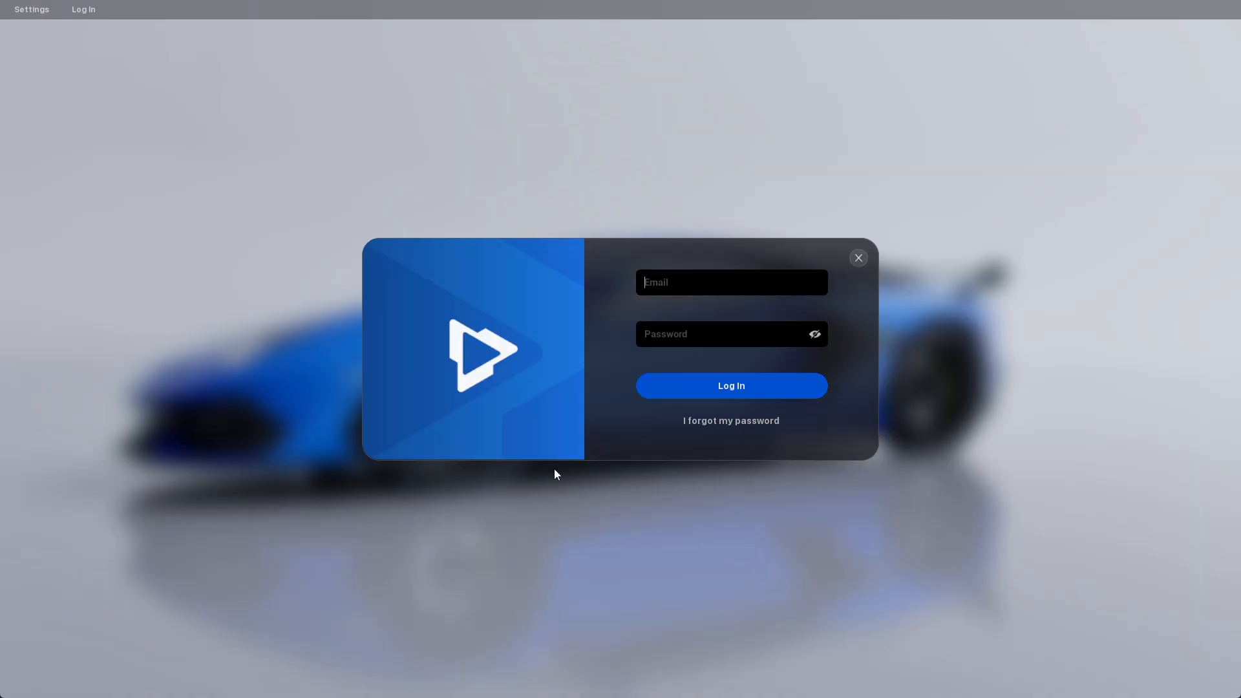
Log in to 3D Changer by entering the account's email address and password
click(705, 281)
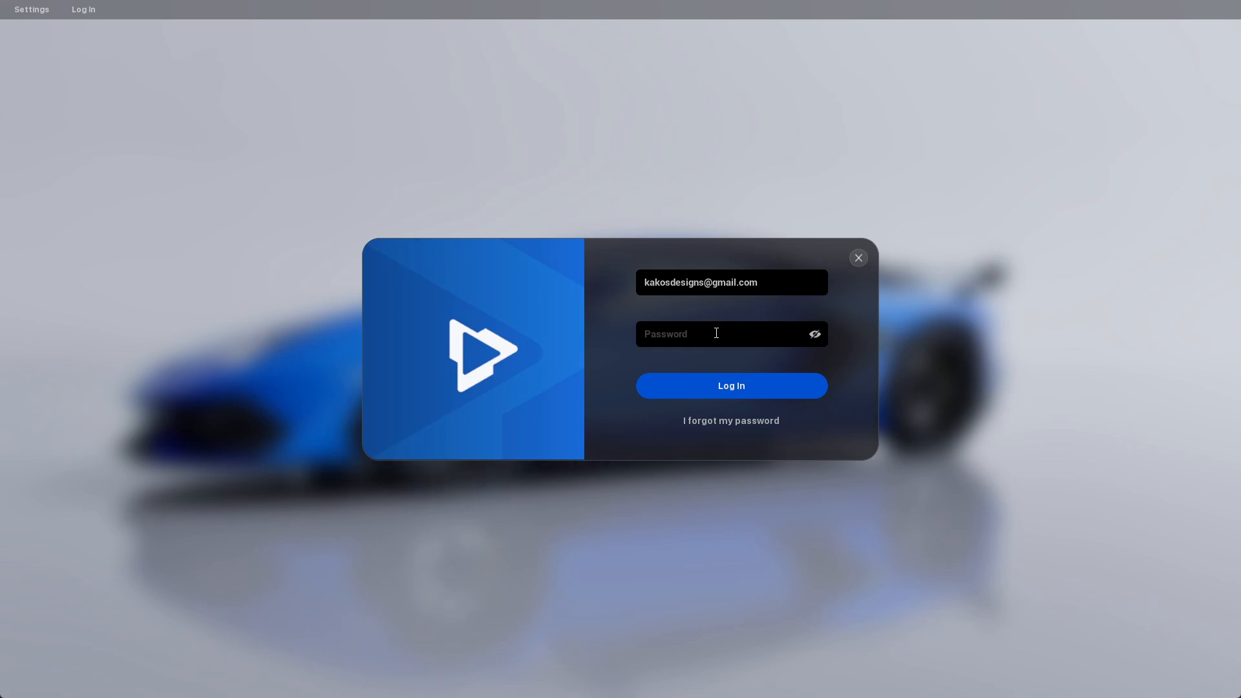
text(•••••••••)
click(723, 390)
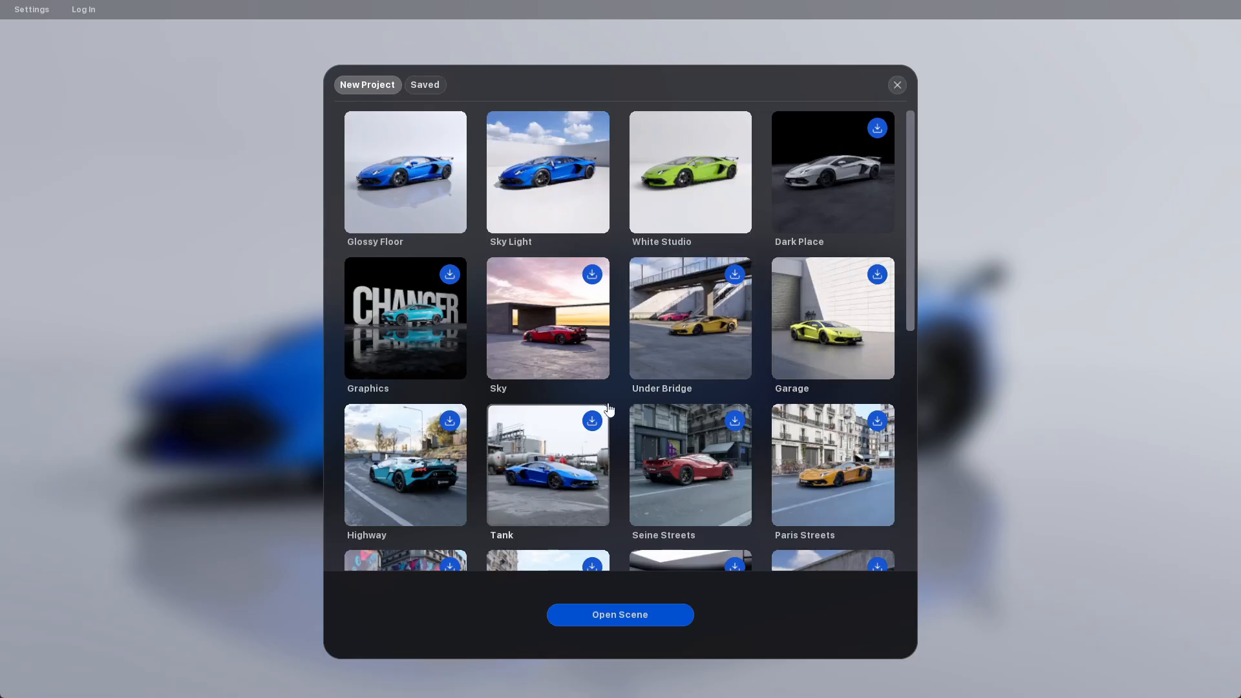
Look through the full list of scenes offered for a new project
scroll(695, 287, down, 1)
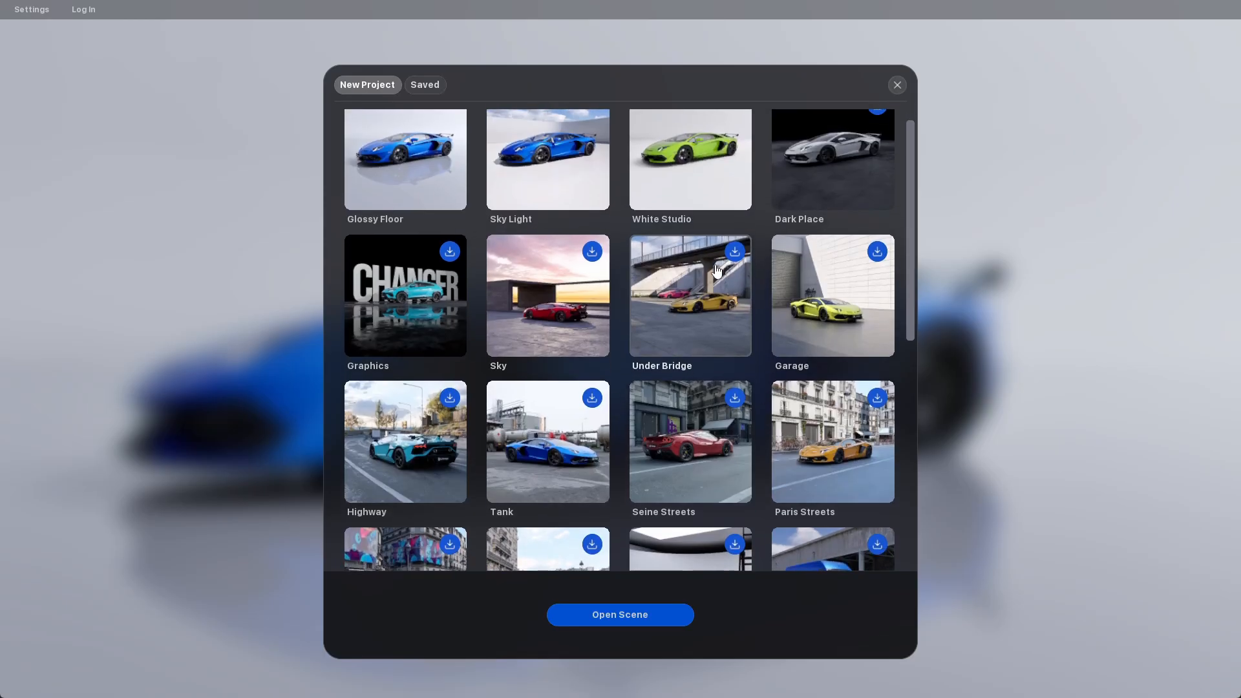
scroll(695, 287, down, 5)
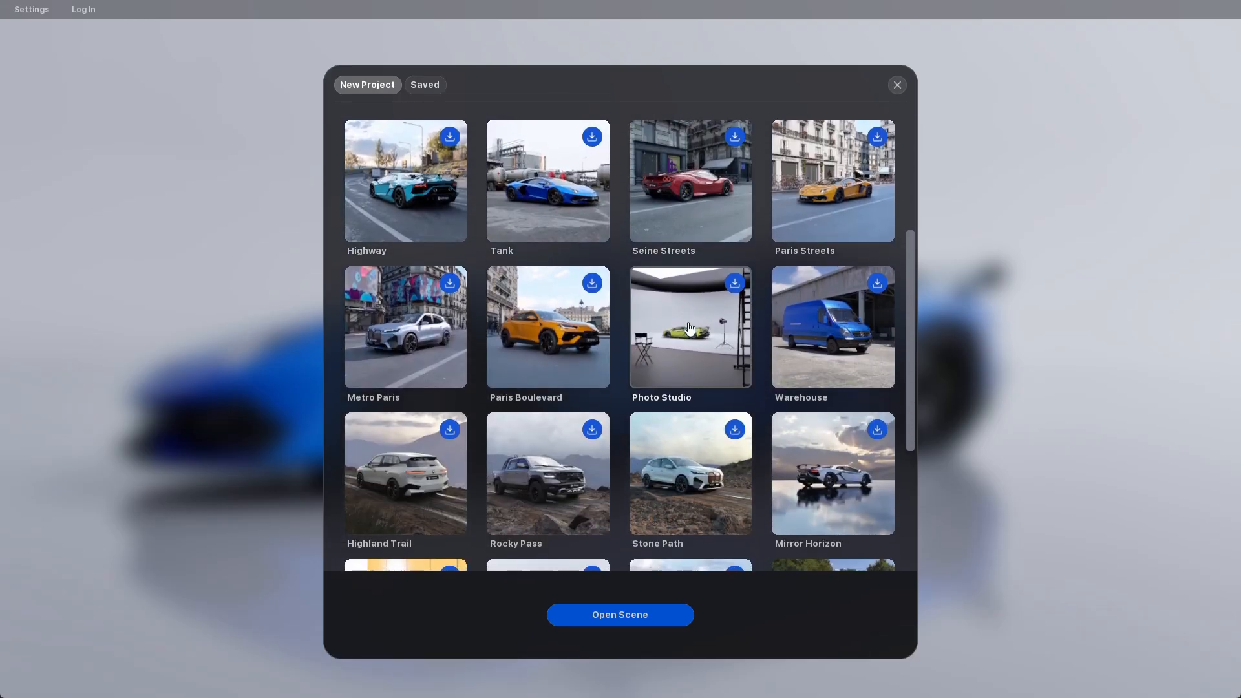
scroll(690, 329, down, 2)
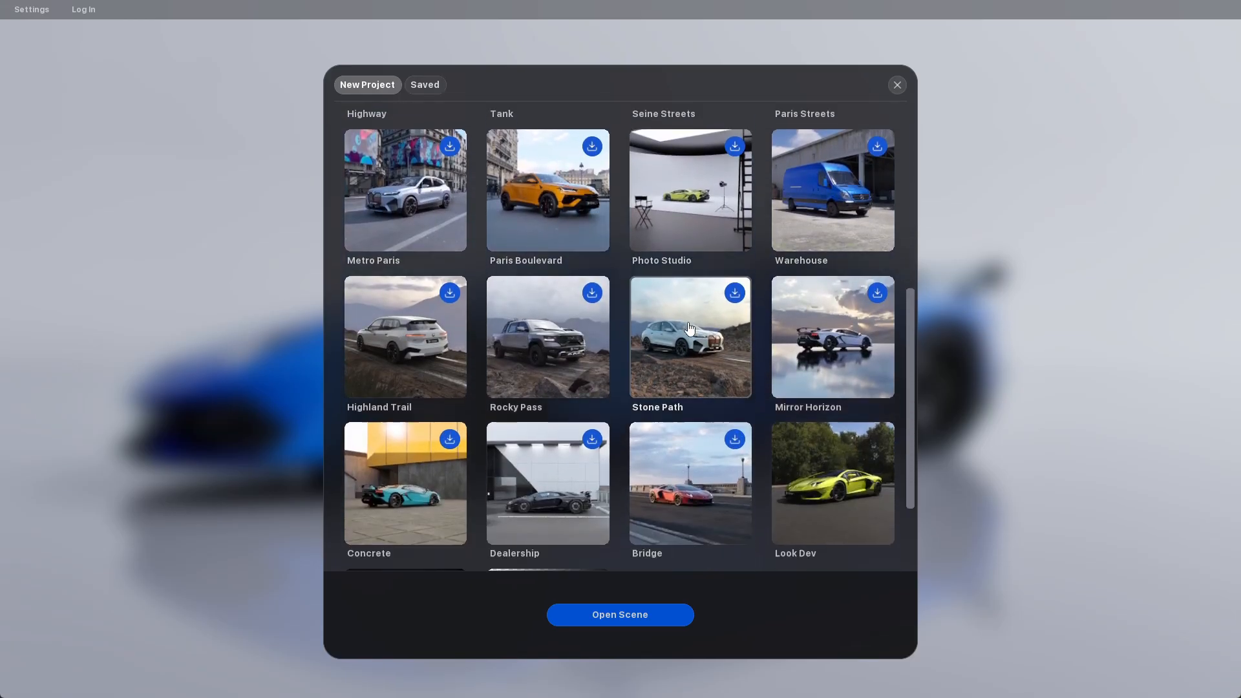
scroll(552, 311, down, 2)
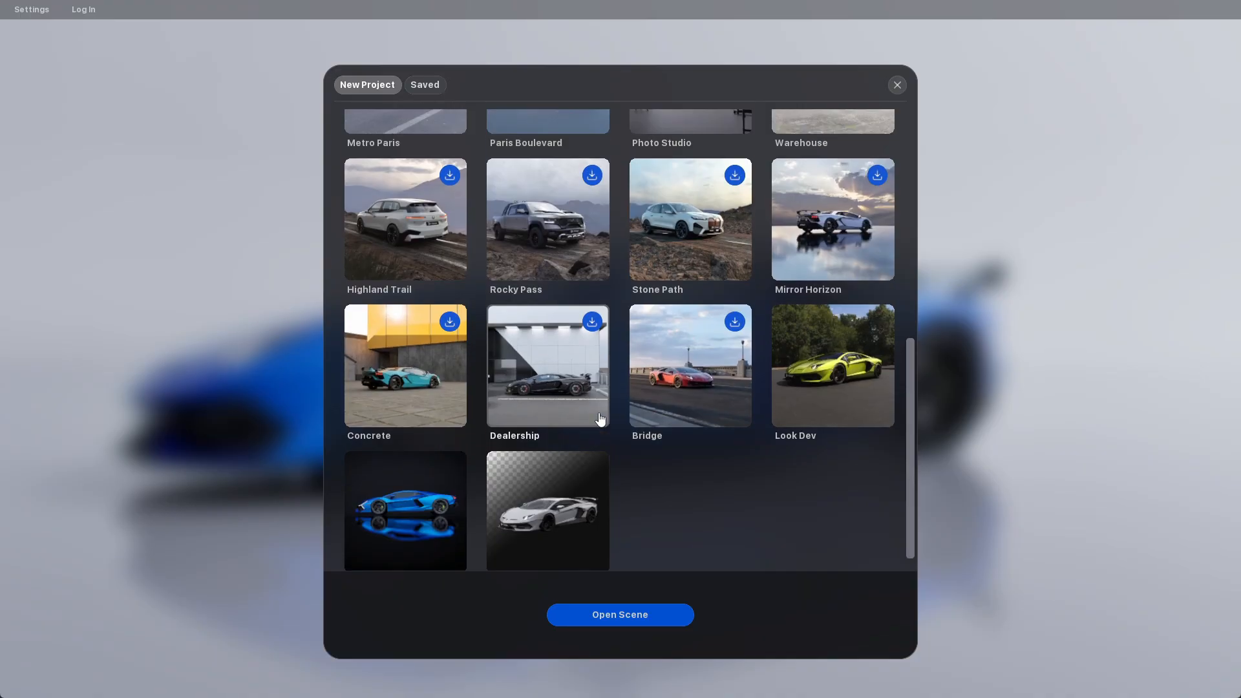
scroll(571, 414, up, 9)
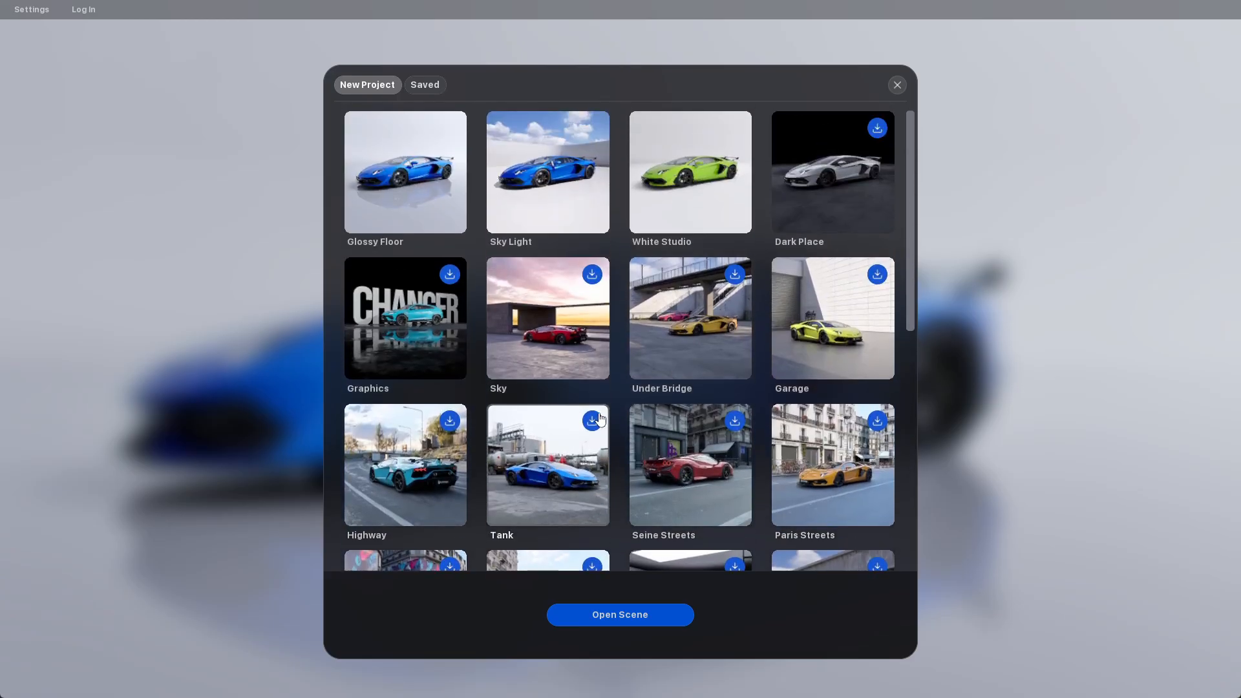
scroll(591, 417, down, 1)
scroll(585, 407, up, 1)
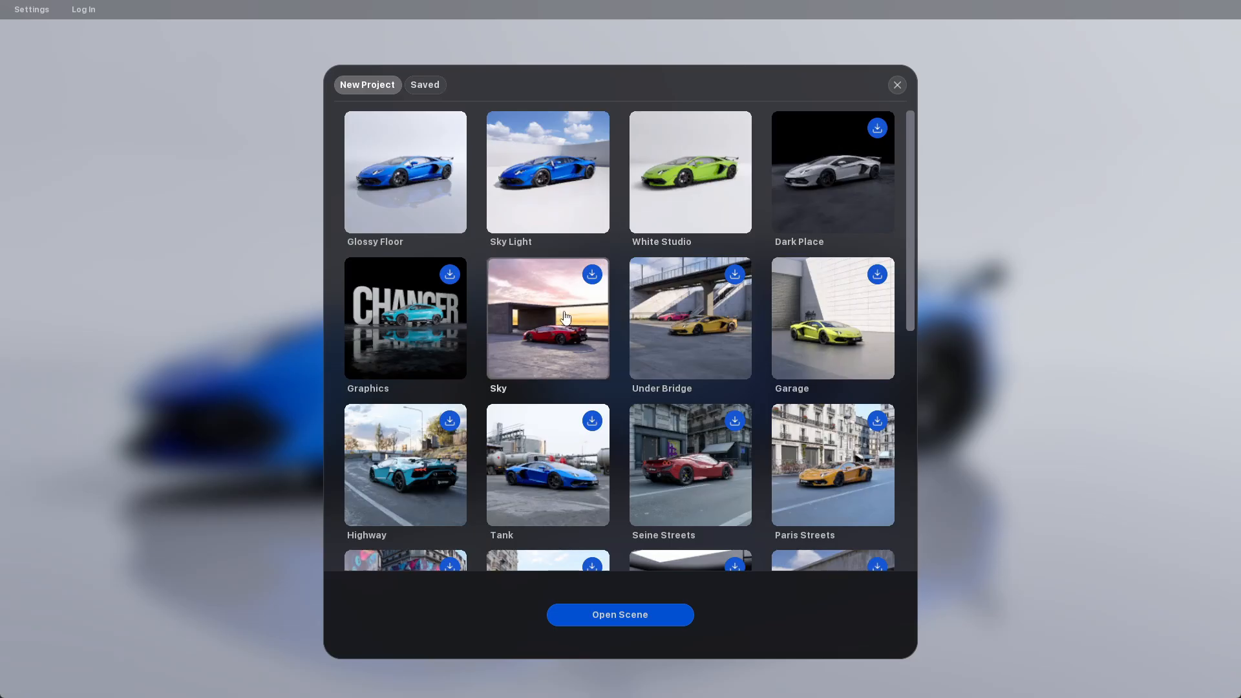
Download the Sky, Under Bridge and Garage scenes, and close the software to activate the downloaded files
scroll(595, 315, down, 3)
scroll(598, 315, down, 5)
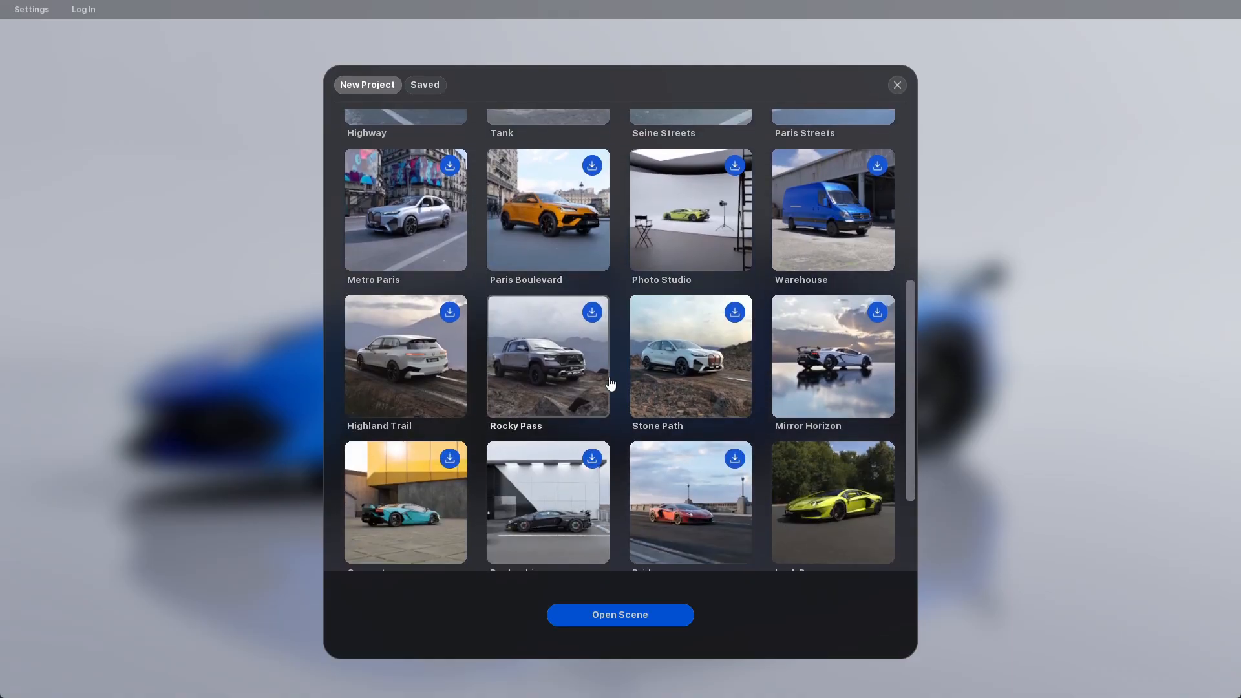
scroll(621, 381, up, 6)
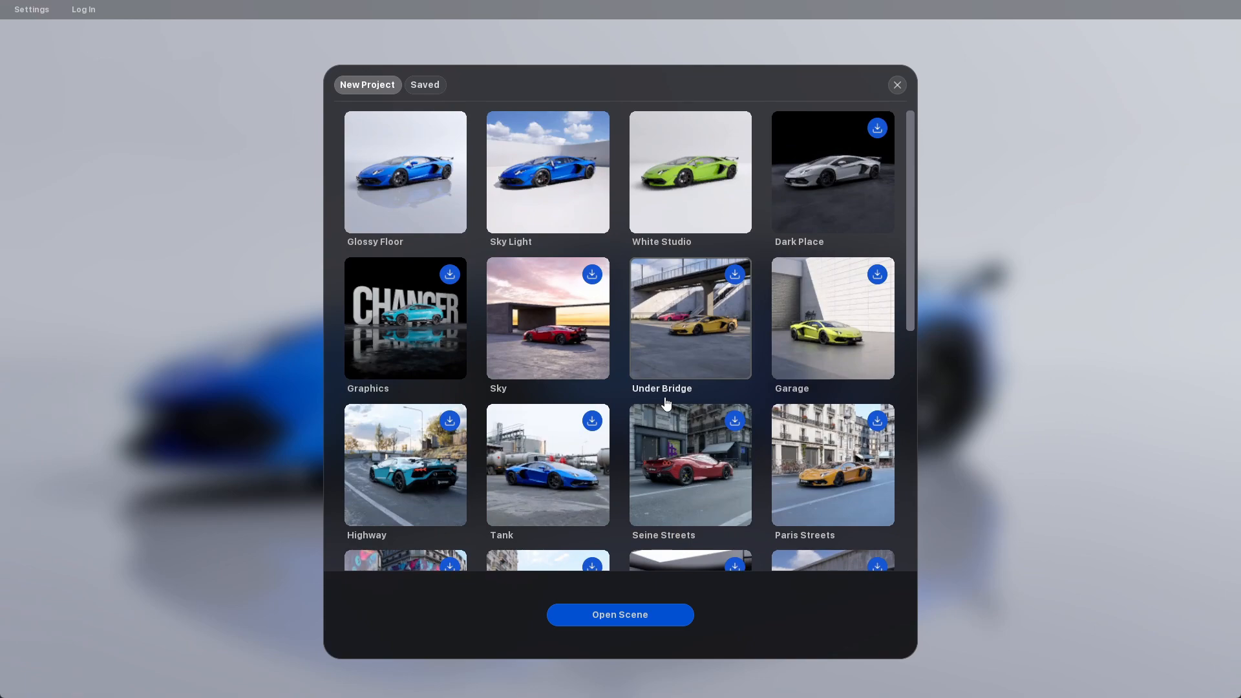
click(592, 274)
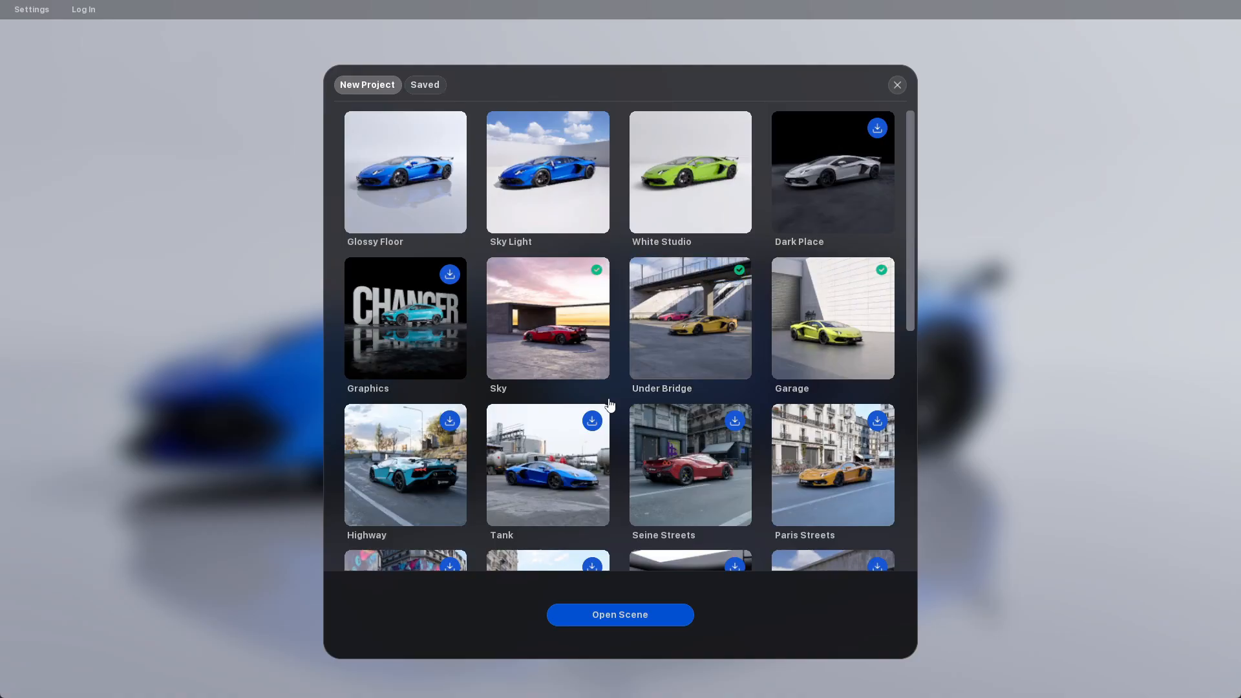
click(578, 335)
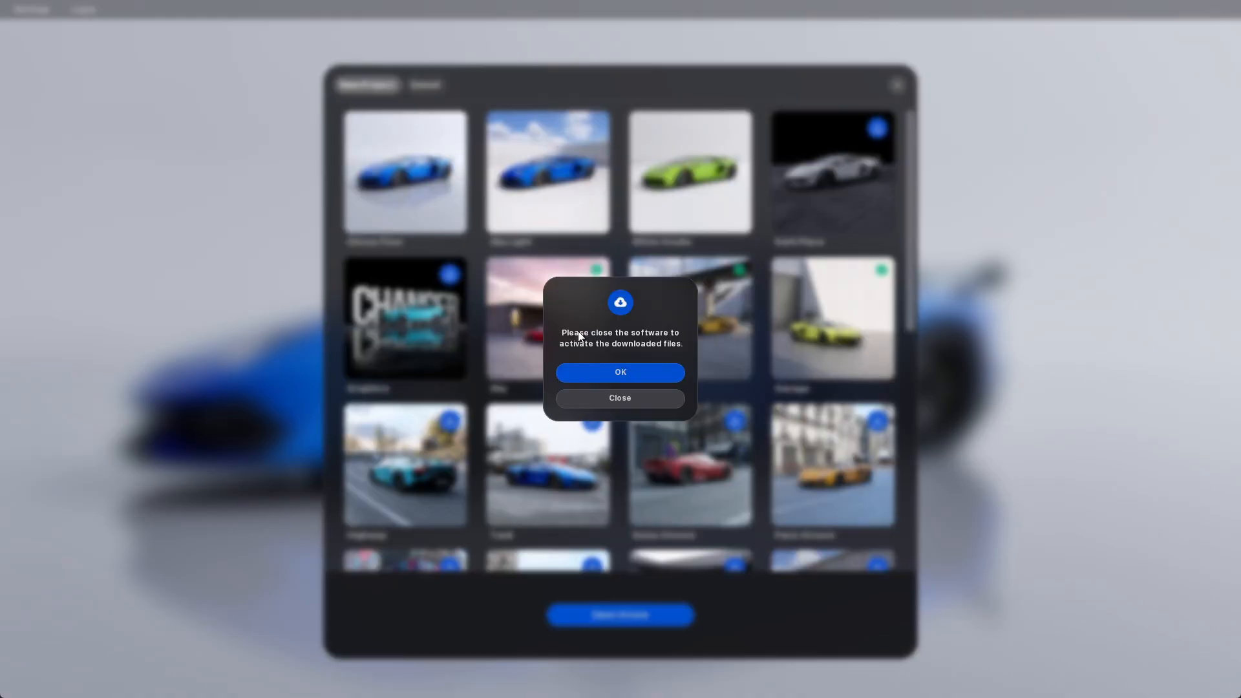
click(632, 378)
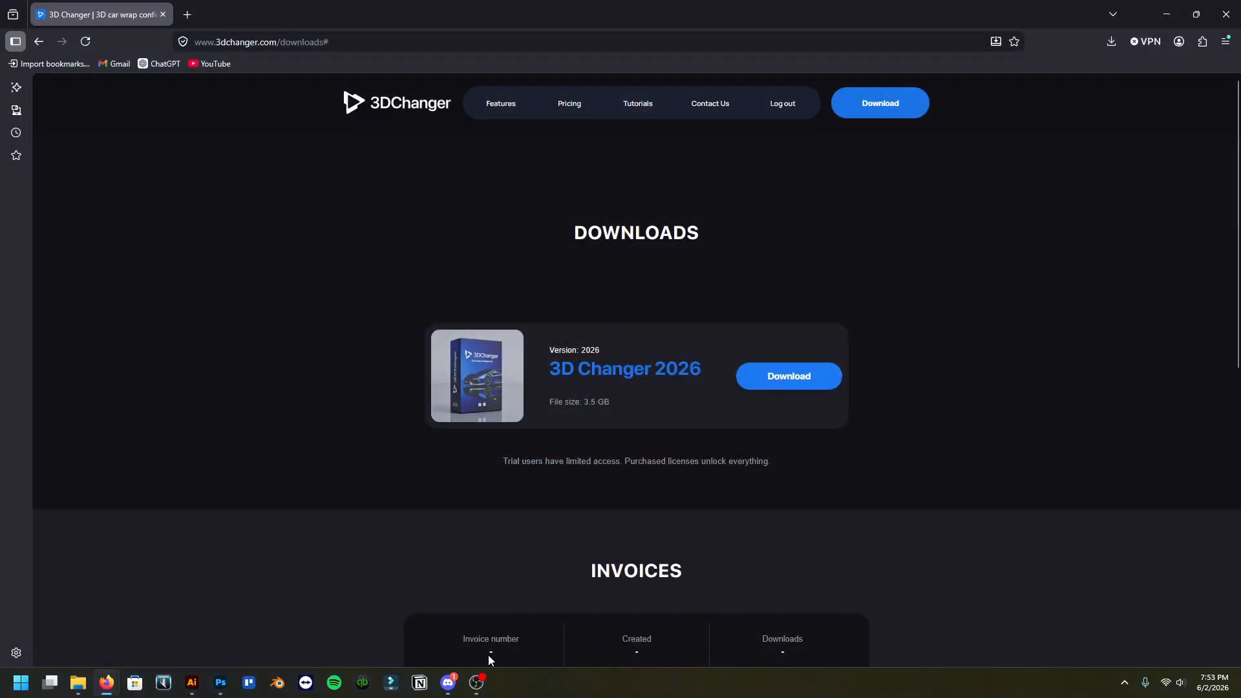
Try to launch the 3DChanger2026 application from the extracted 3DChanger2026 folder in Downloads
click(1111, 41)
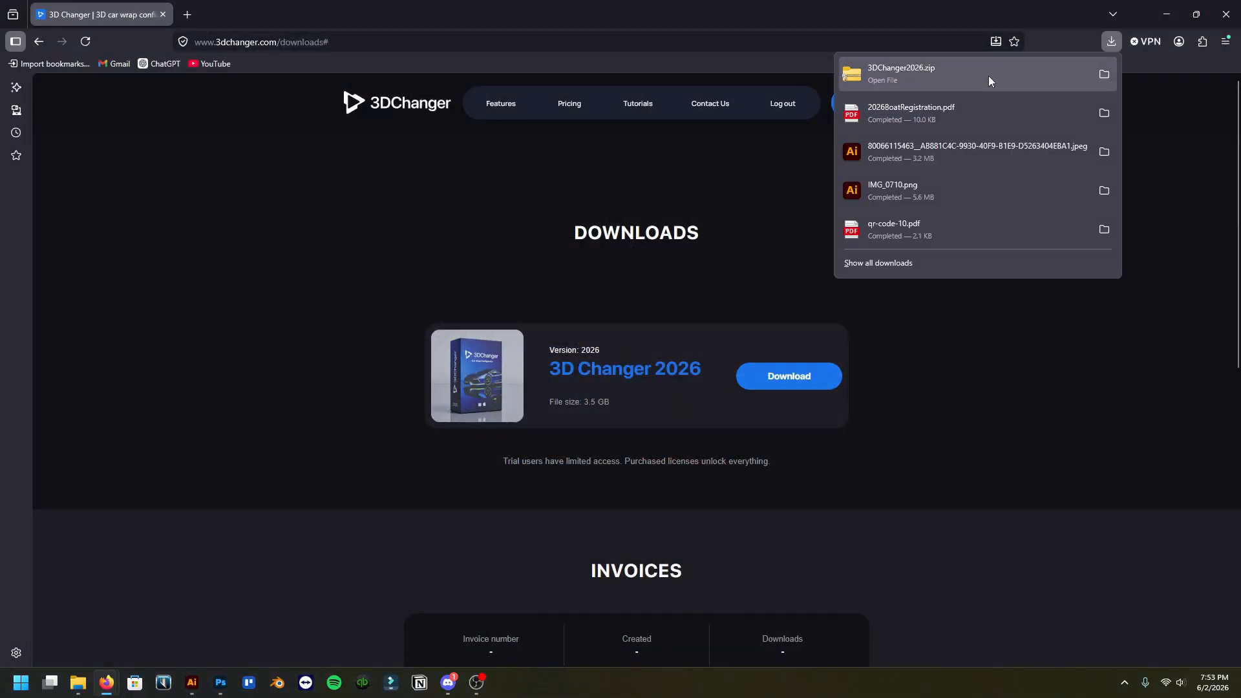
click(1104, 75)
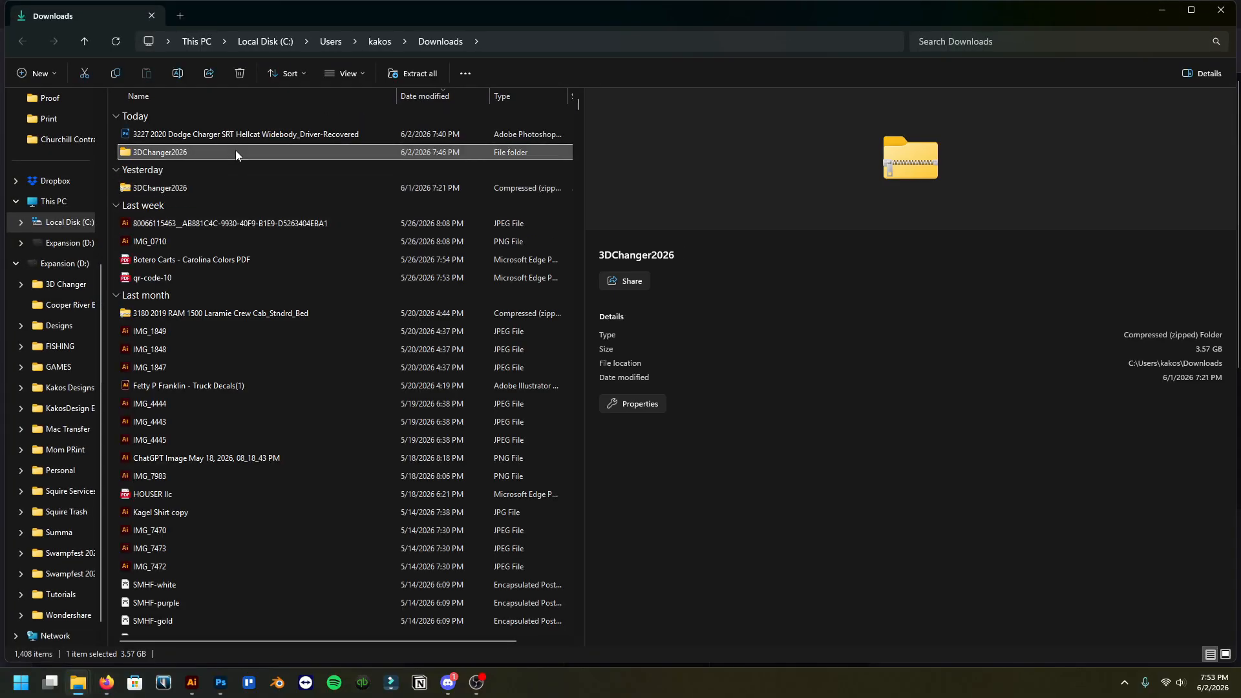
double_click(236, 150)
double_click(228, 136)
click(222, 137)
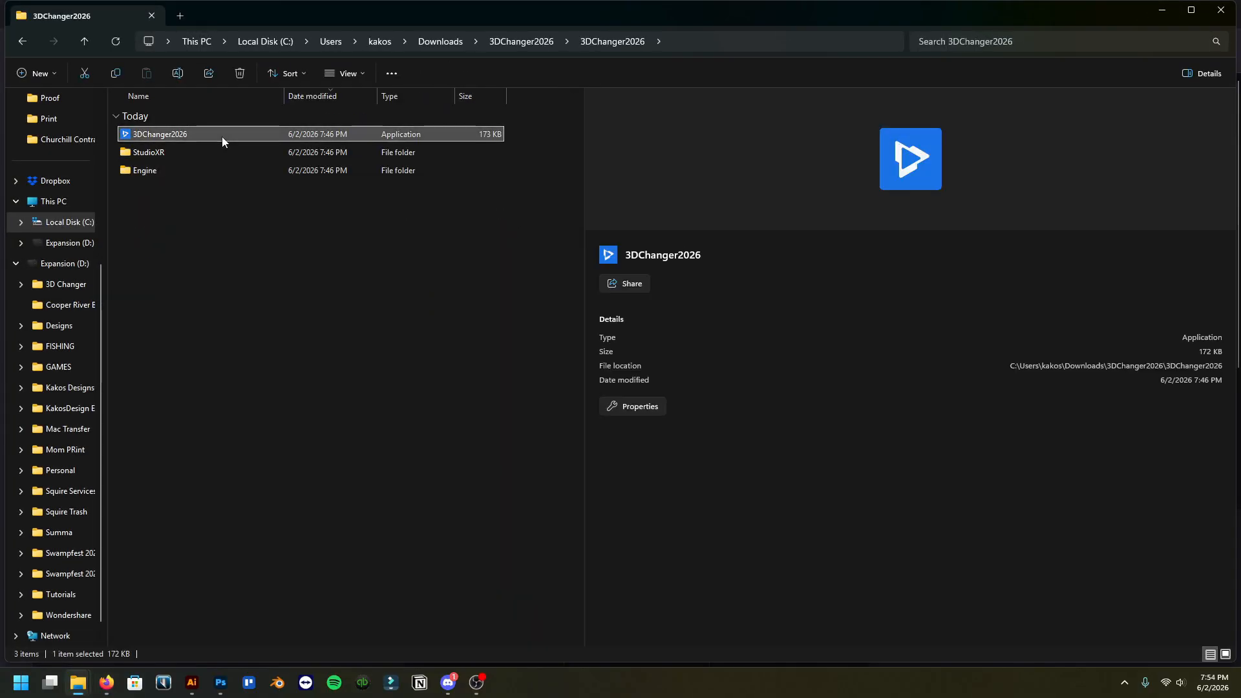
double_click(222, 137)
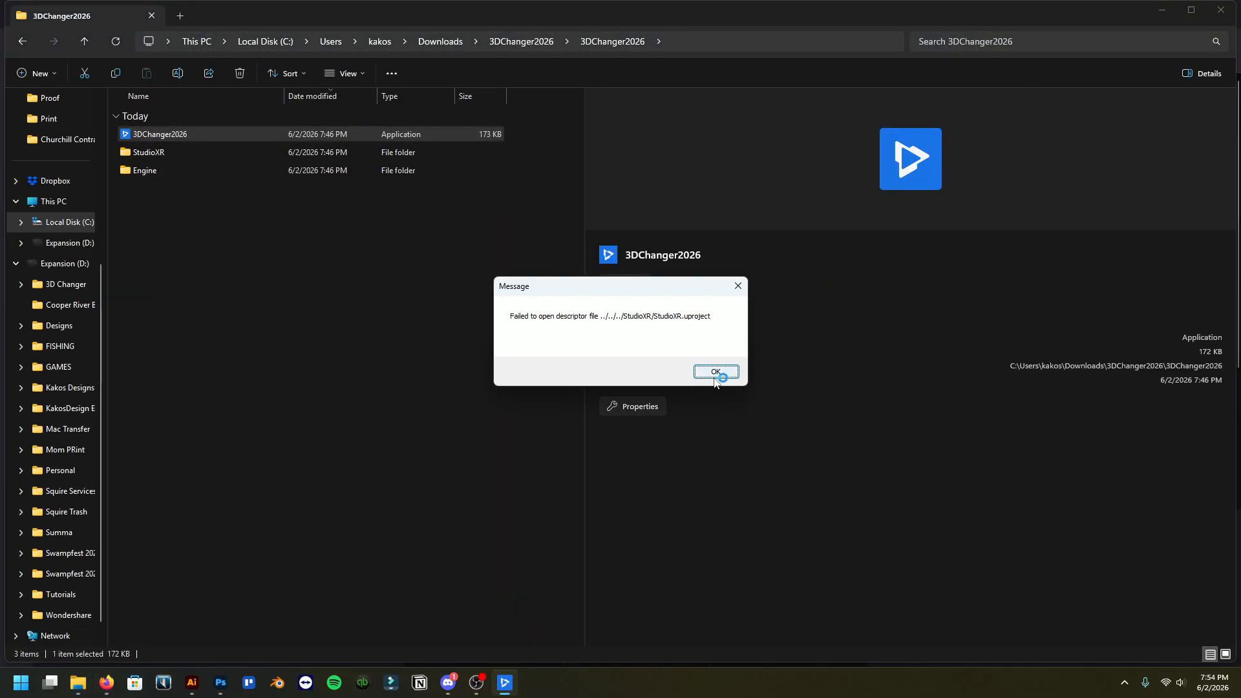
click(713, 373)
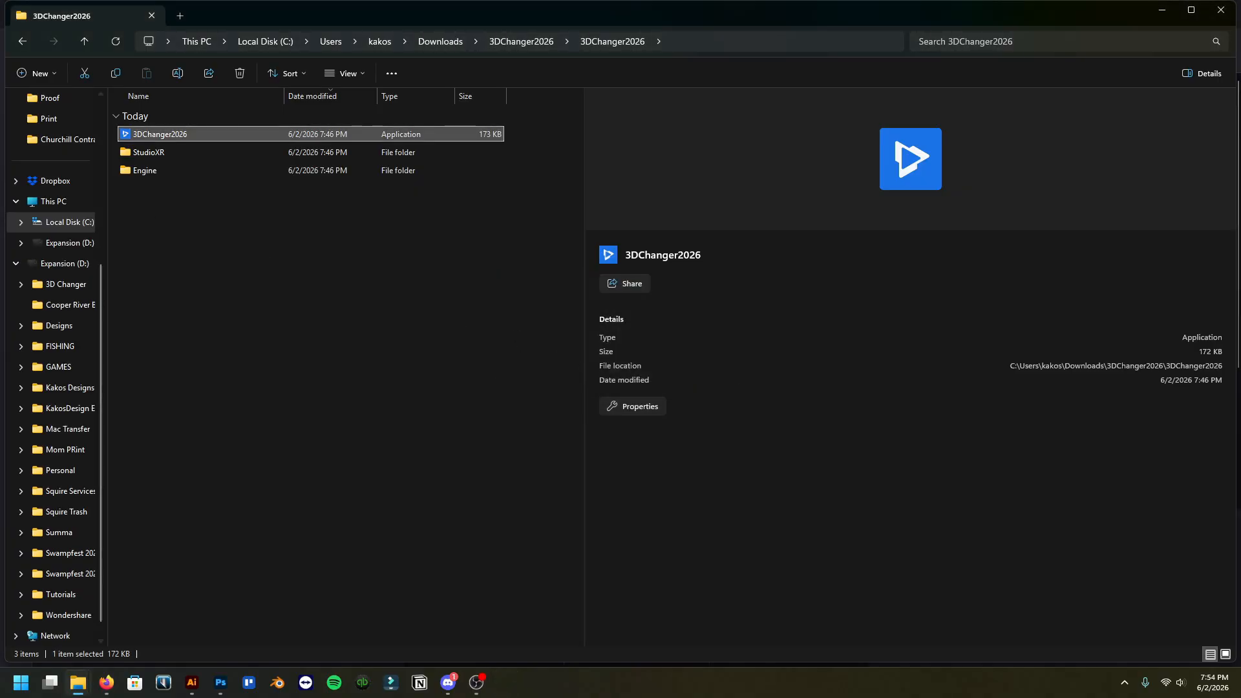
Launch the 3DChanger2026 application from the 3DChanger2026 folder inside 3D Changer on drive D:
scroll(67, 277, up, 4)
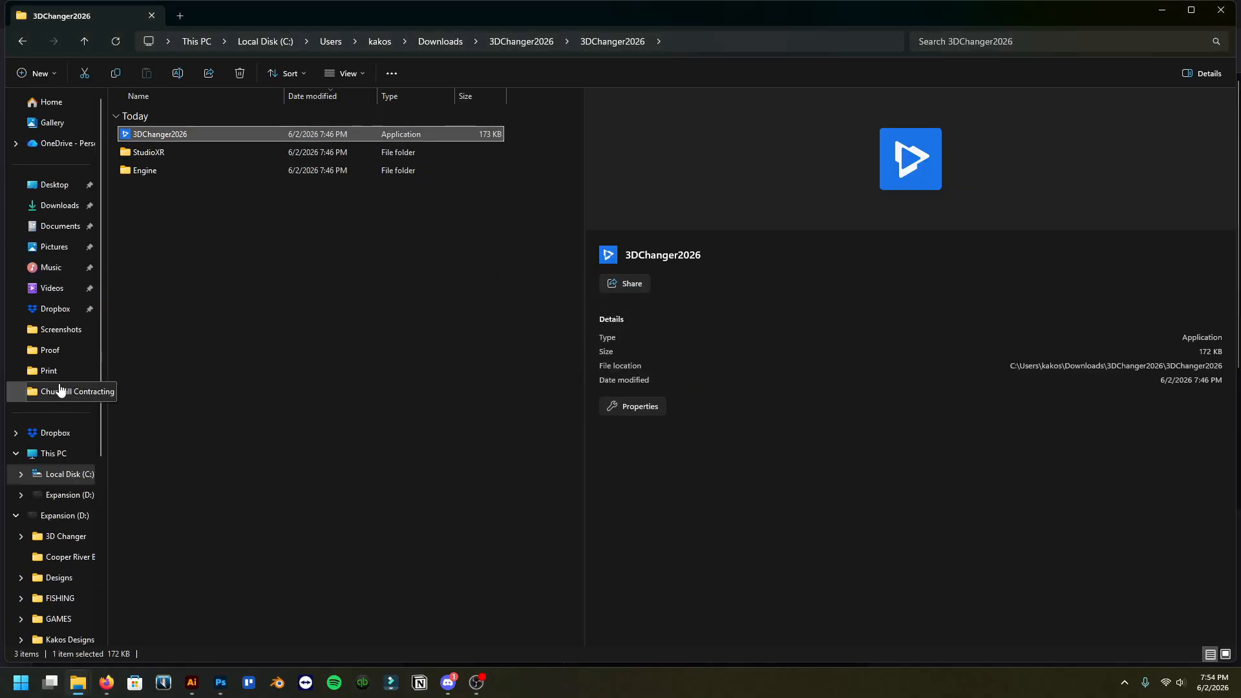
click(68, 495)
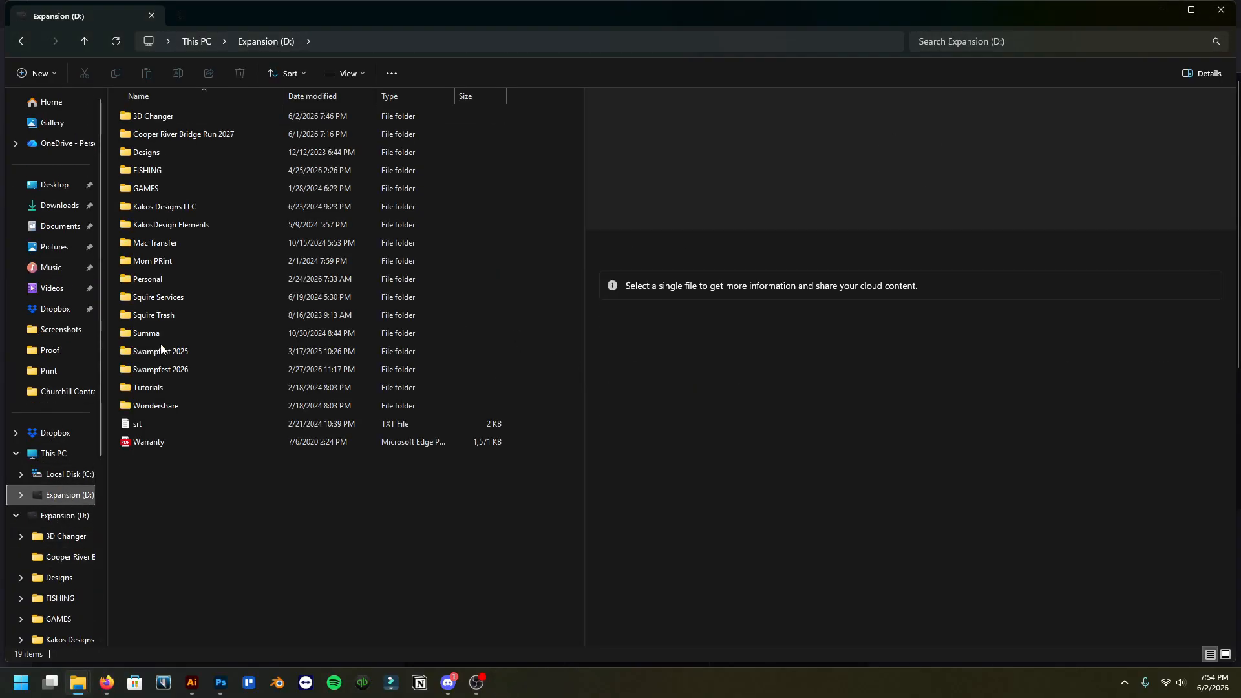
double_click(204, 115)
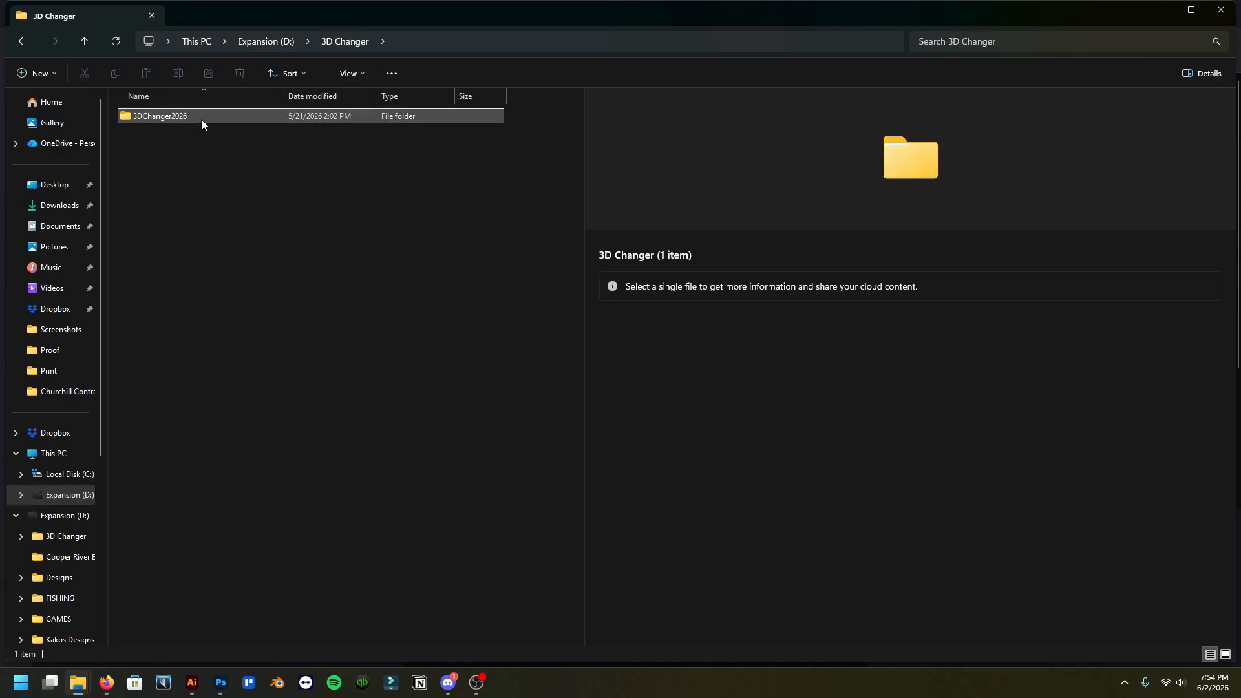
double_click(201, 120)
double_click(202, 153)
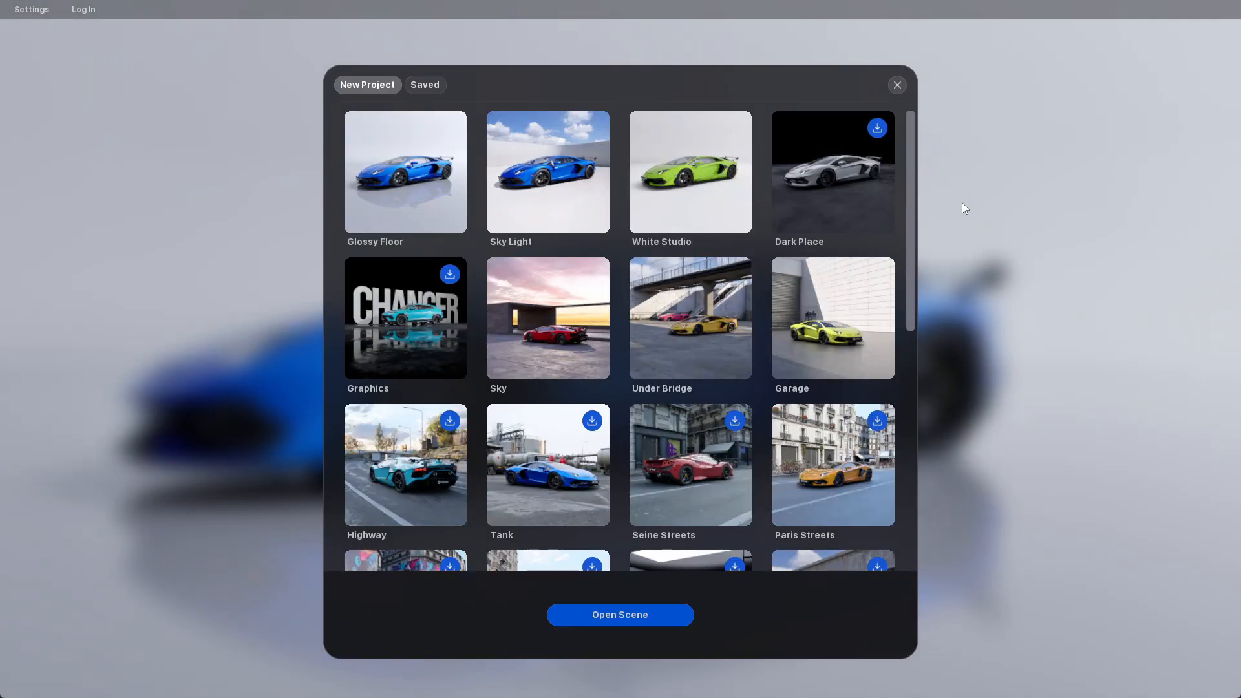
Select the downloaded Sky scene for the new project and open it
click(510, 313)
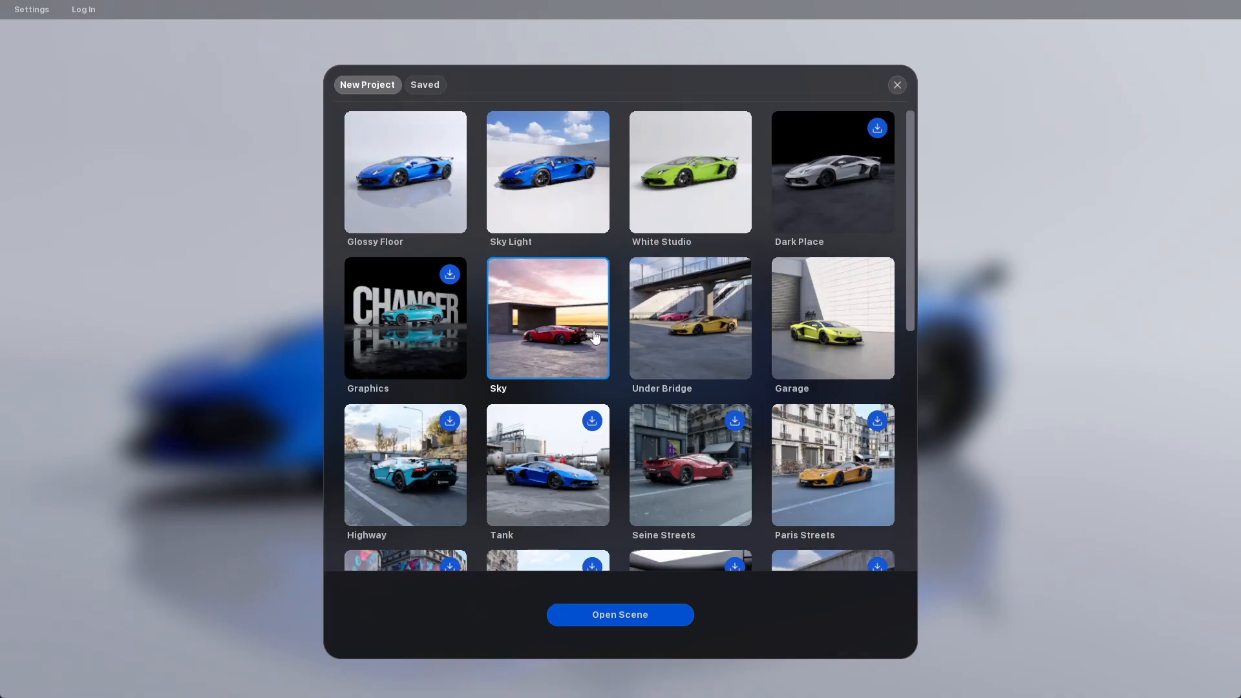
click(663, 326)
click(801, 322)
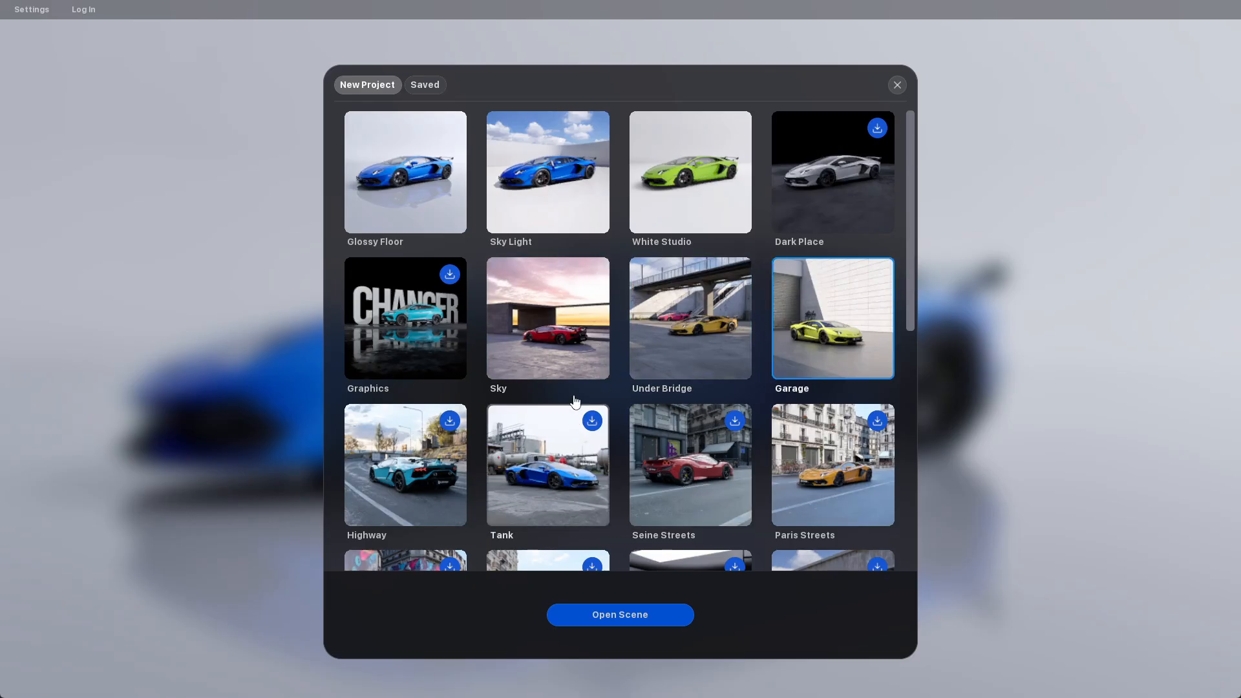
click(561, 343)
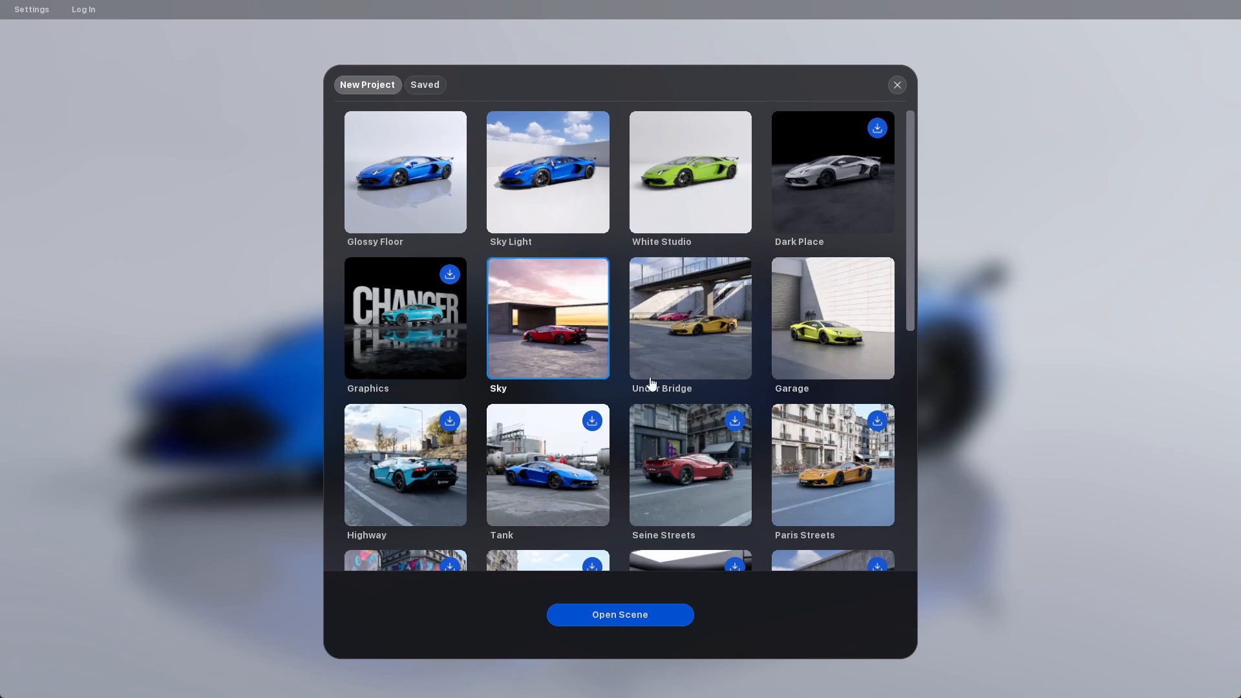
click(633, 621)
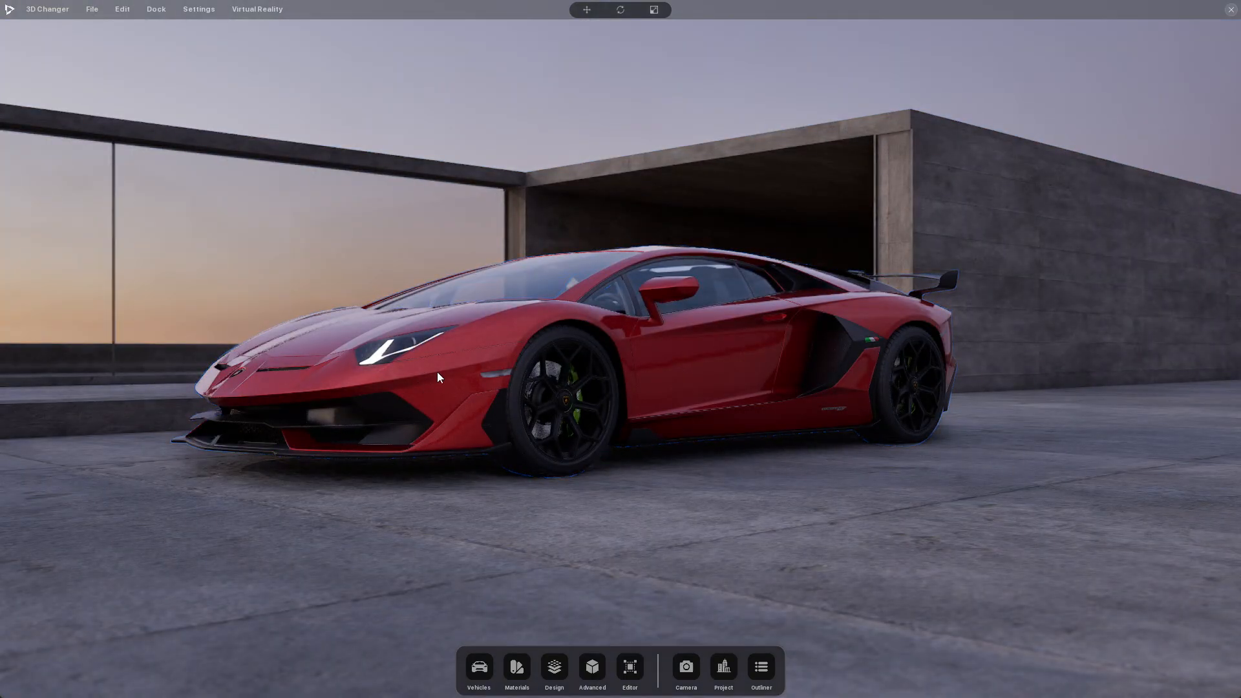
Examine the red car in the Sky scene from front, side and raised viewing angles
drag(437, 371, 423, 421)
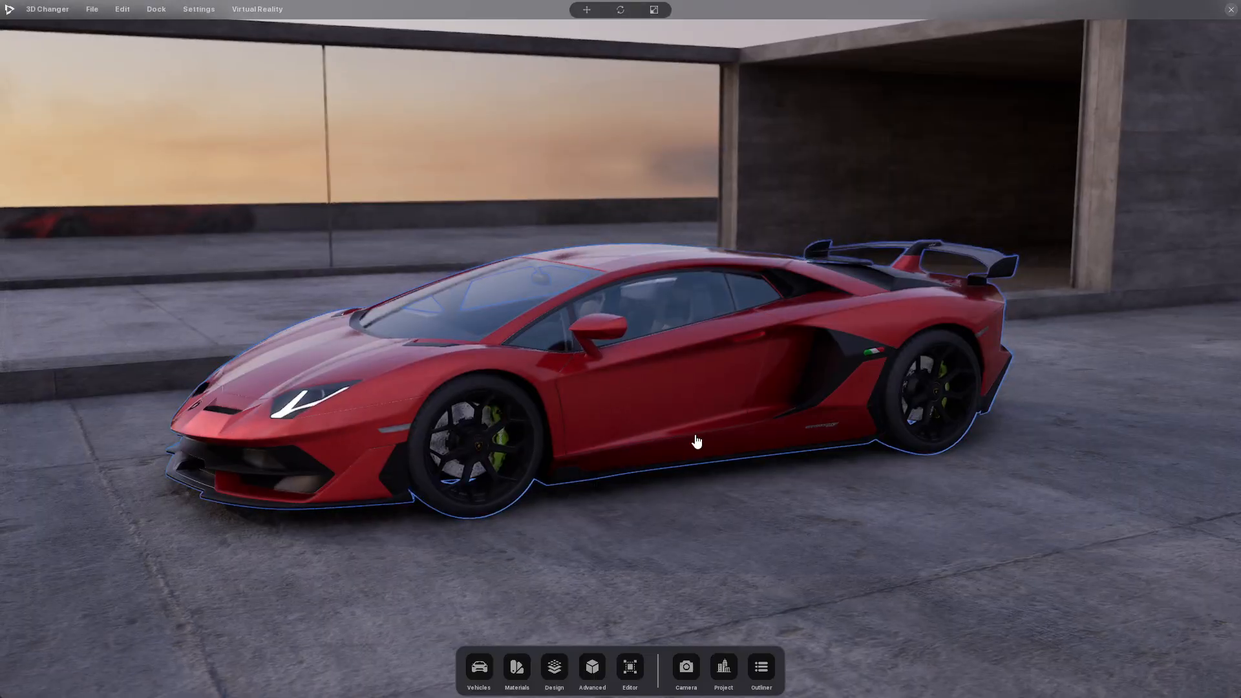
drag(696, 441, 823, 391)
drag(504, 371, 586, 395)
drag(504, 393, 529, 385)
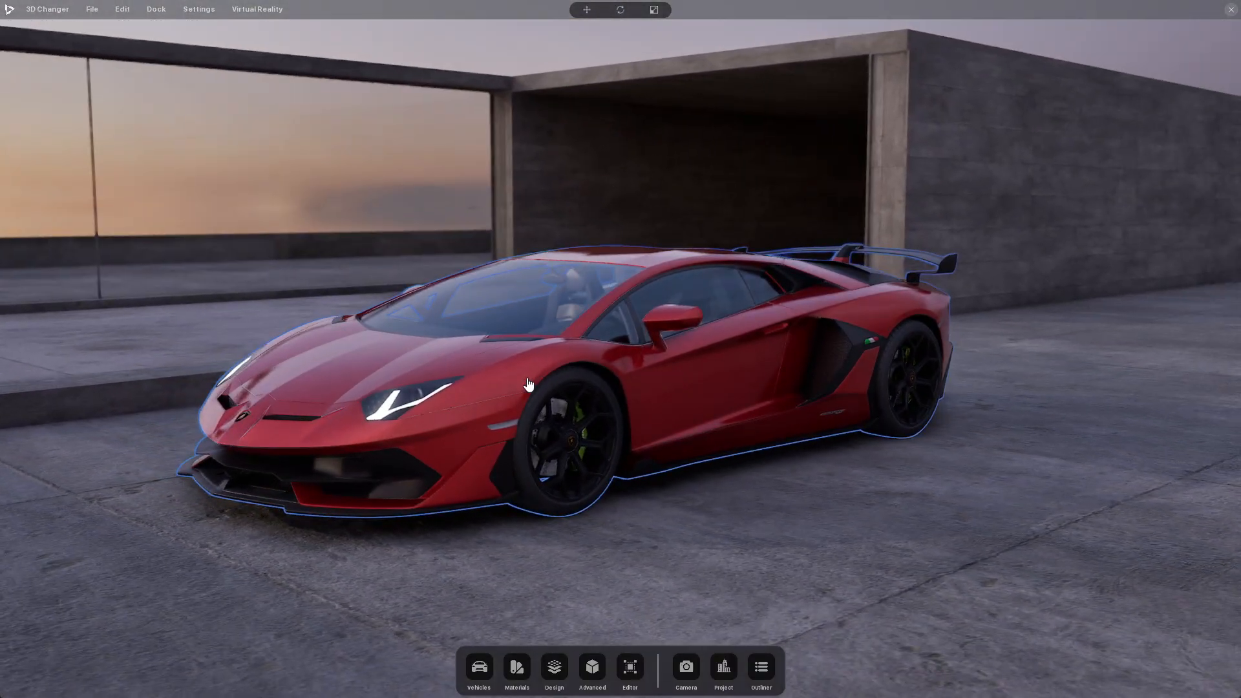
drag(686, 391, 599, 385)
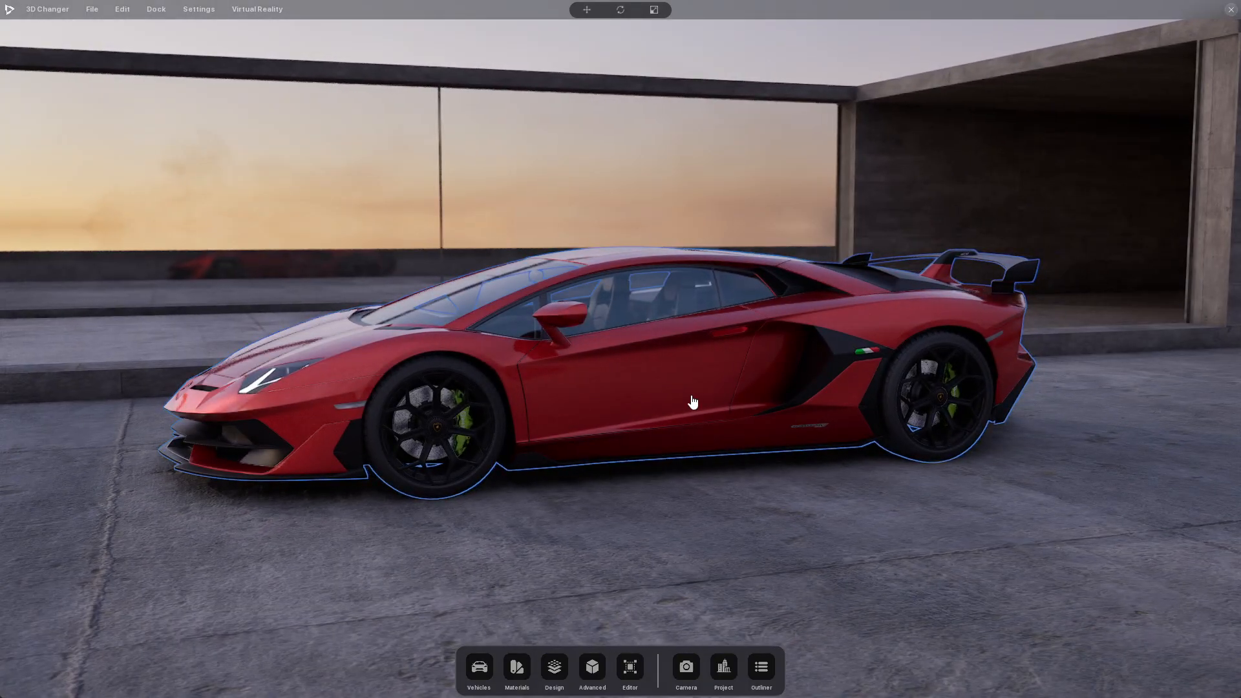
drag(692, 401, 645, 392)
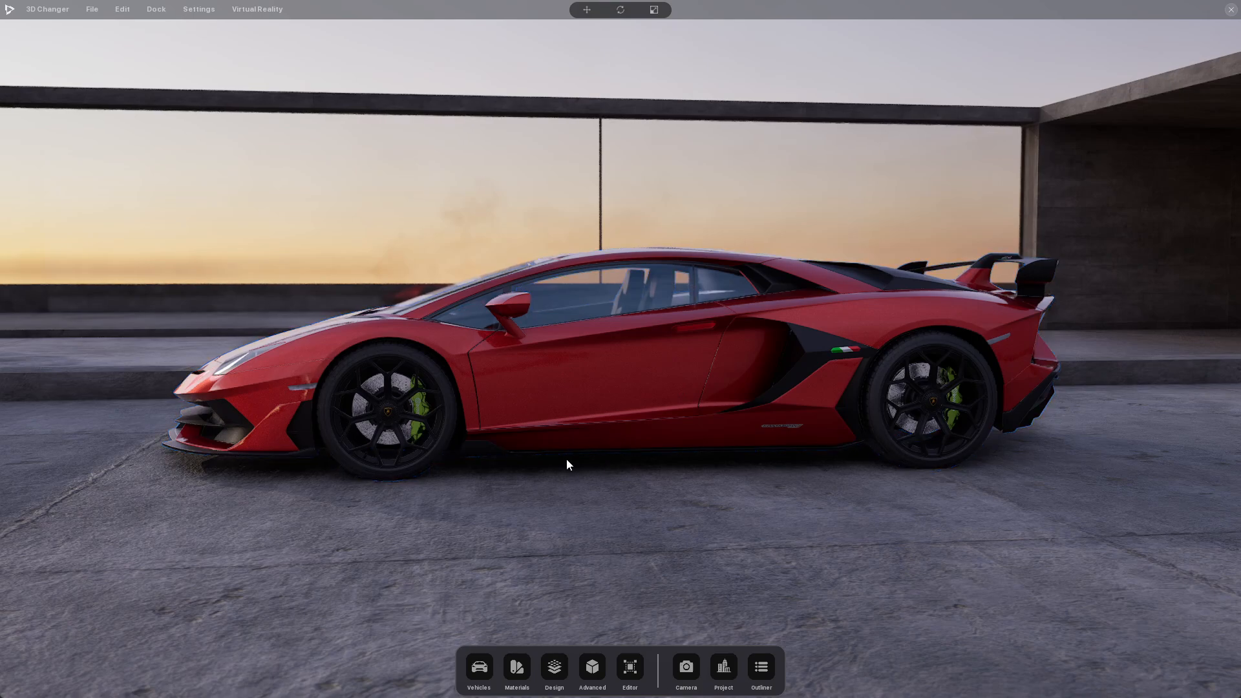
drag(456, 446, 587, 482)
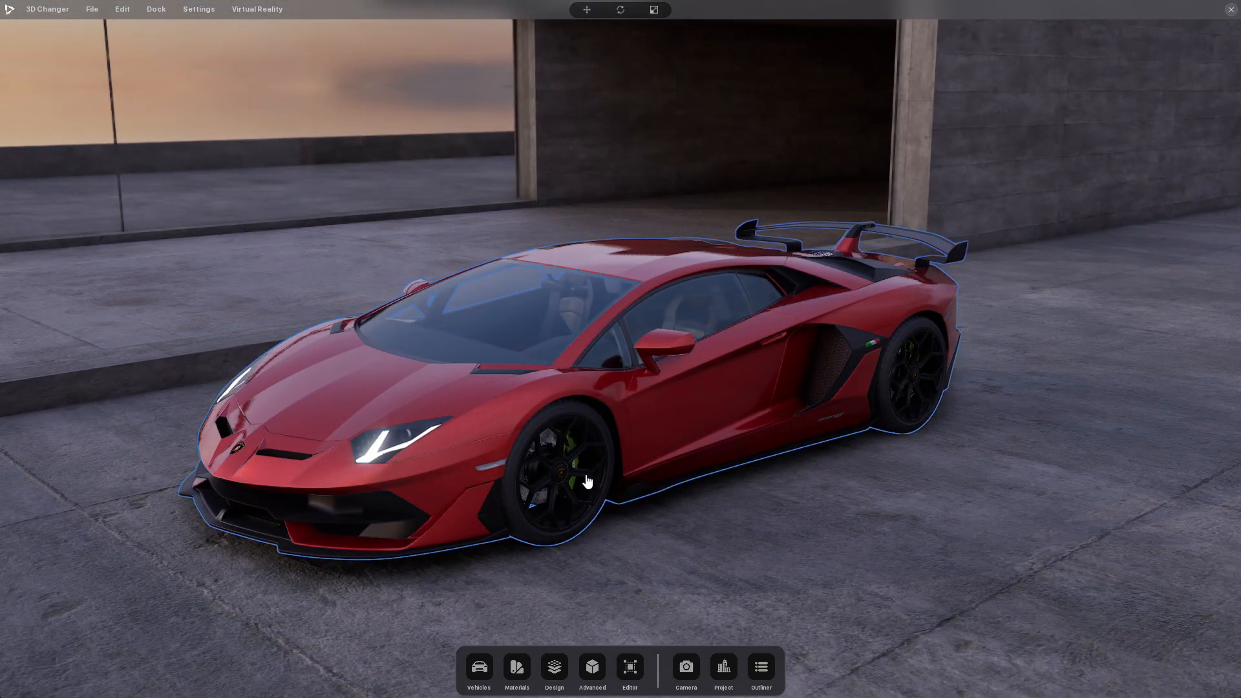
drag(637, 525, 747, 499)
drag(559, 456, 522, 462)
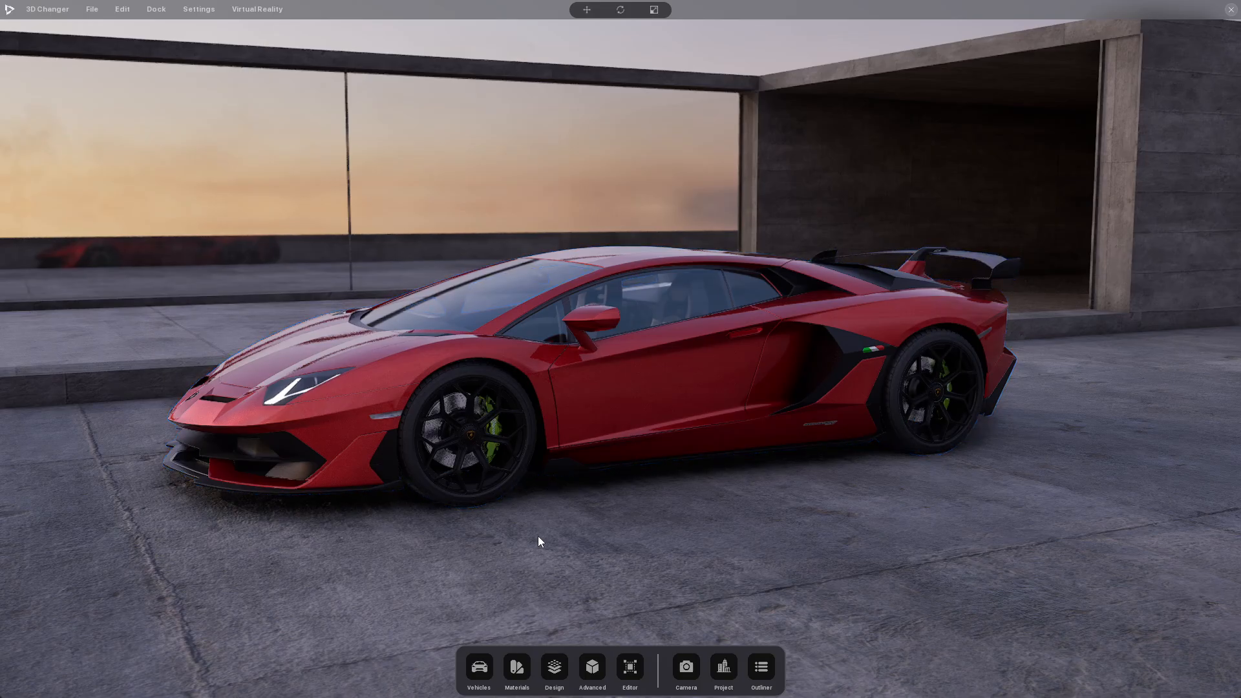
Search the vehicle library for "tesla", download the Tesla Cybertruck, and close the software to activate it
click(477, 668)
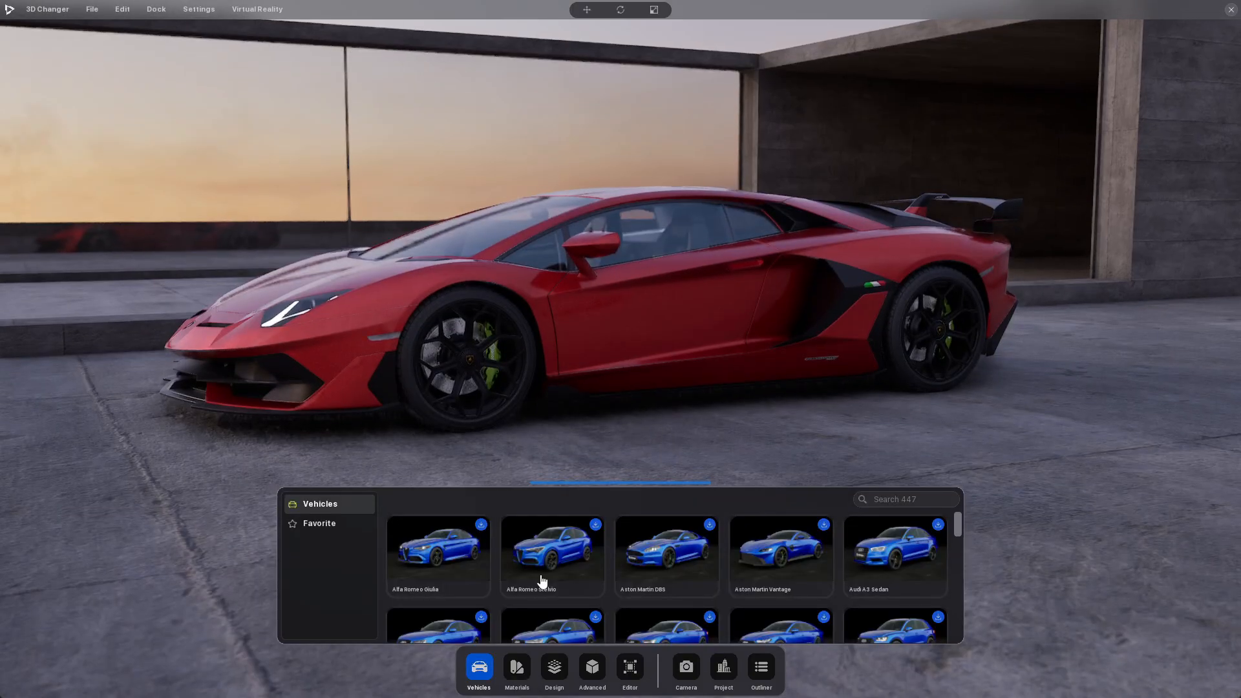
click(904, 499)
text(tesla)
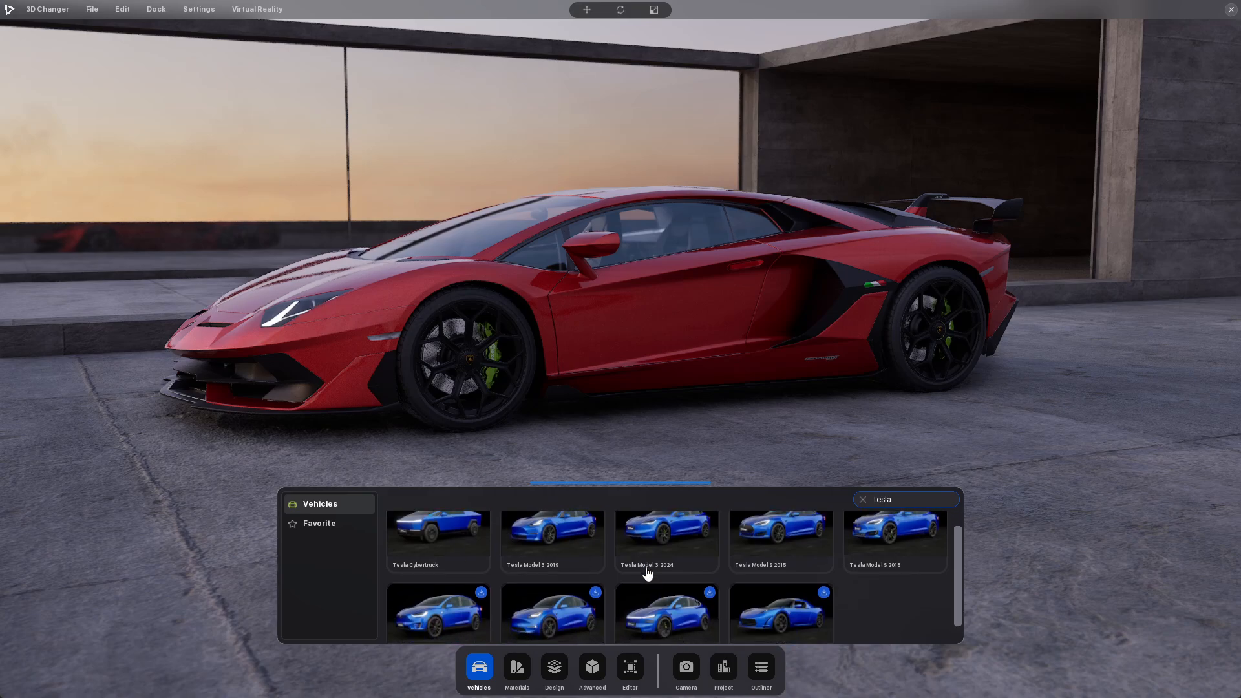
scroll(647, 574, down, 2)
scroll(658, 595, up, 2)
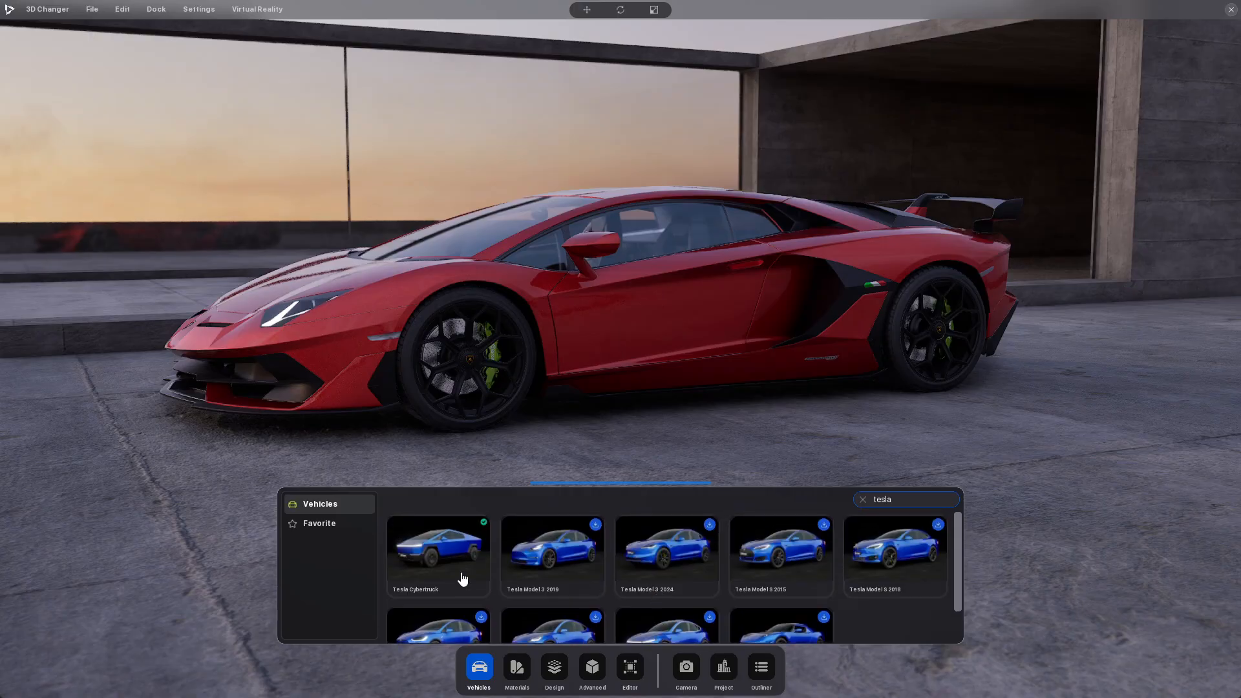
click(439, 566)
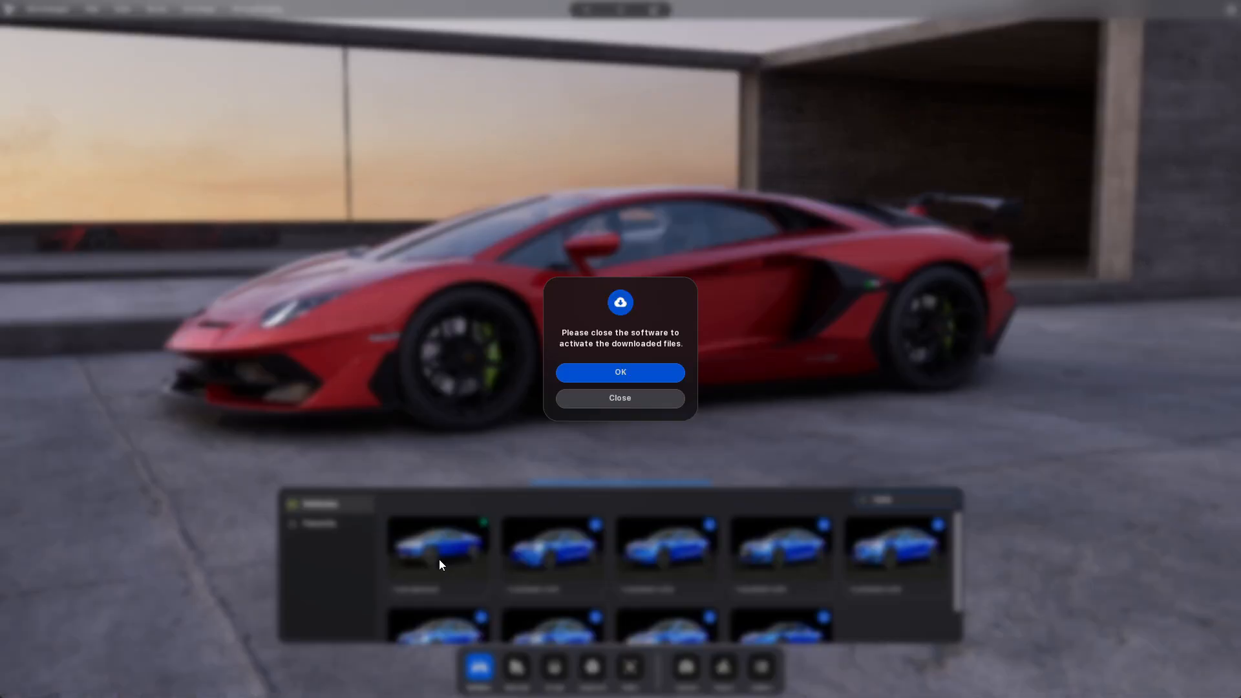
click(645, 377)
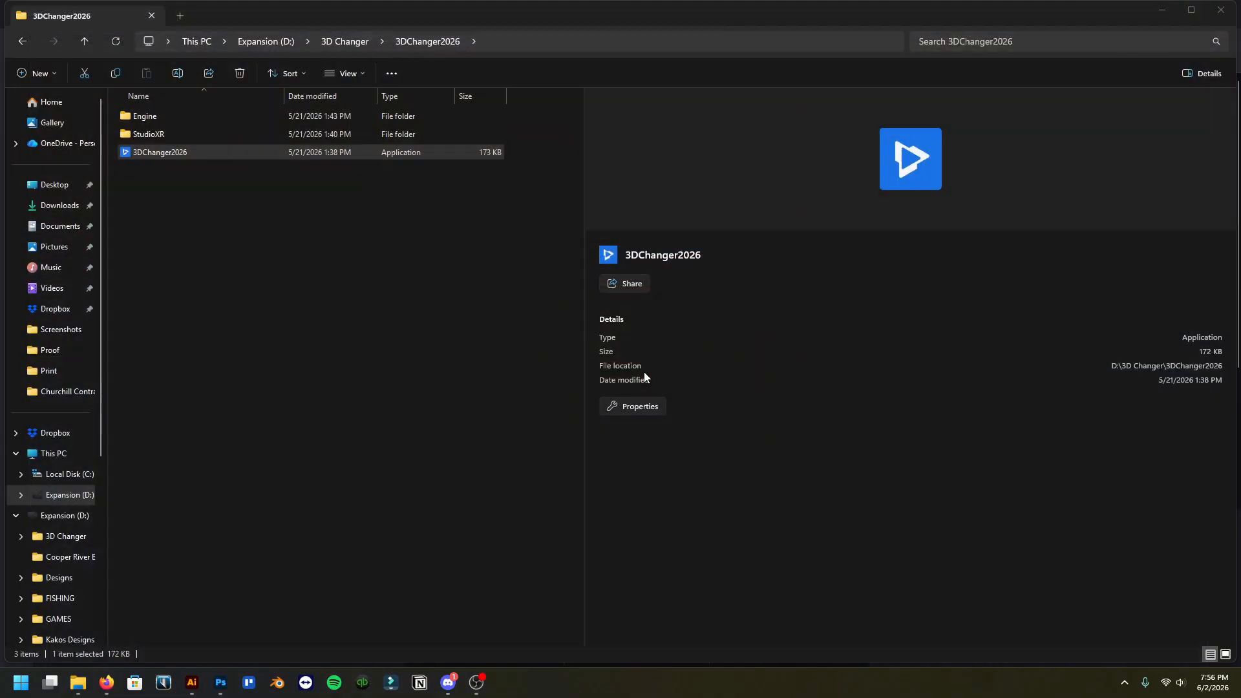
Relaunch 3DChanger2026 from drive D: and open the Sky scene as a new project
double_click(214, 153)
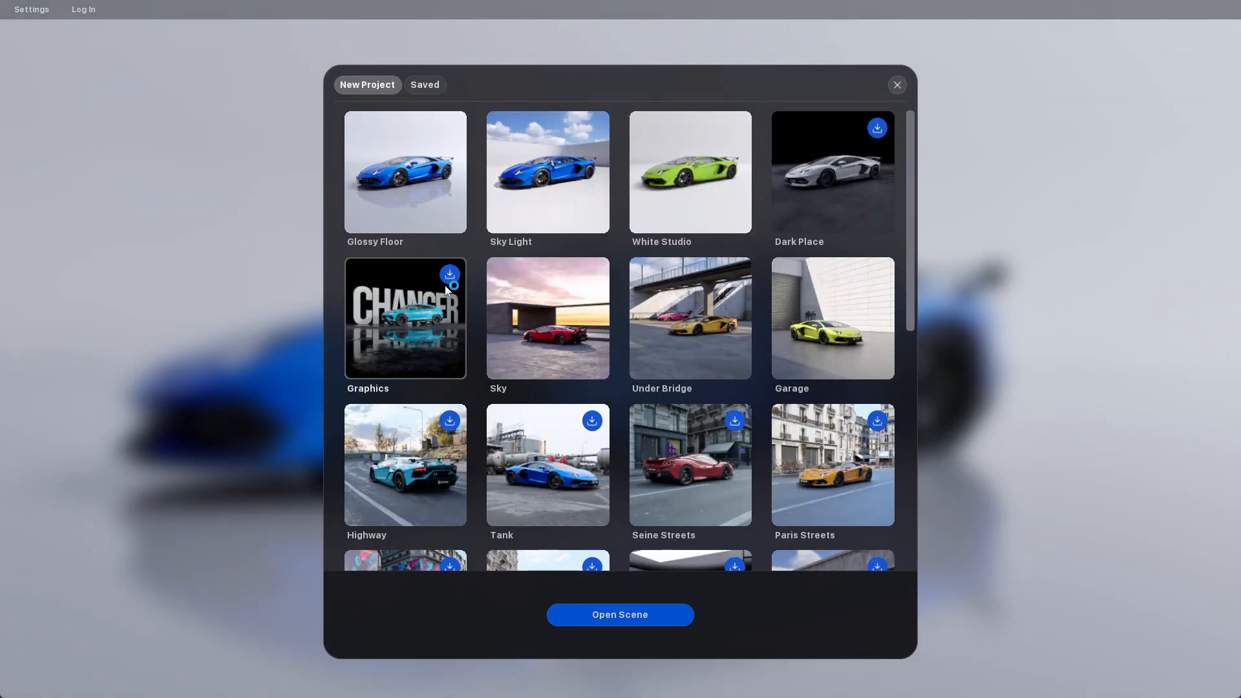
click(582, 331)
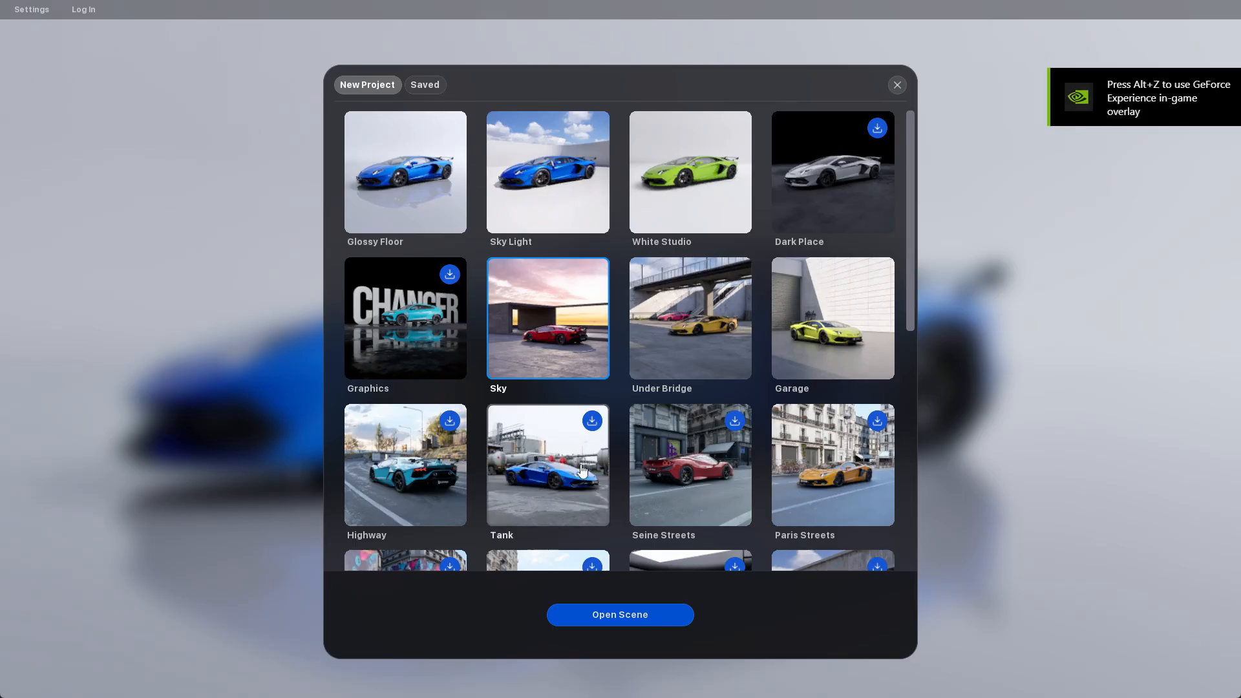
click(431, 91)
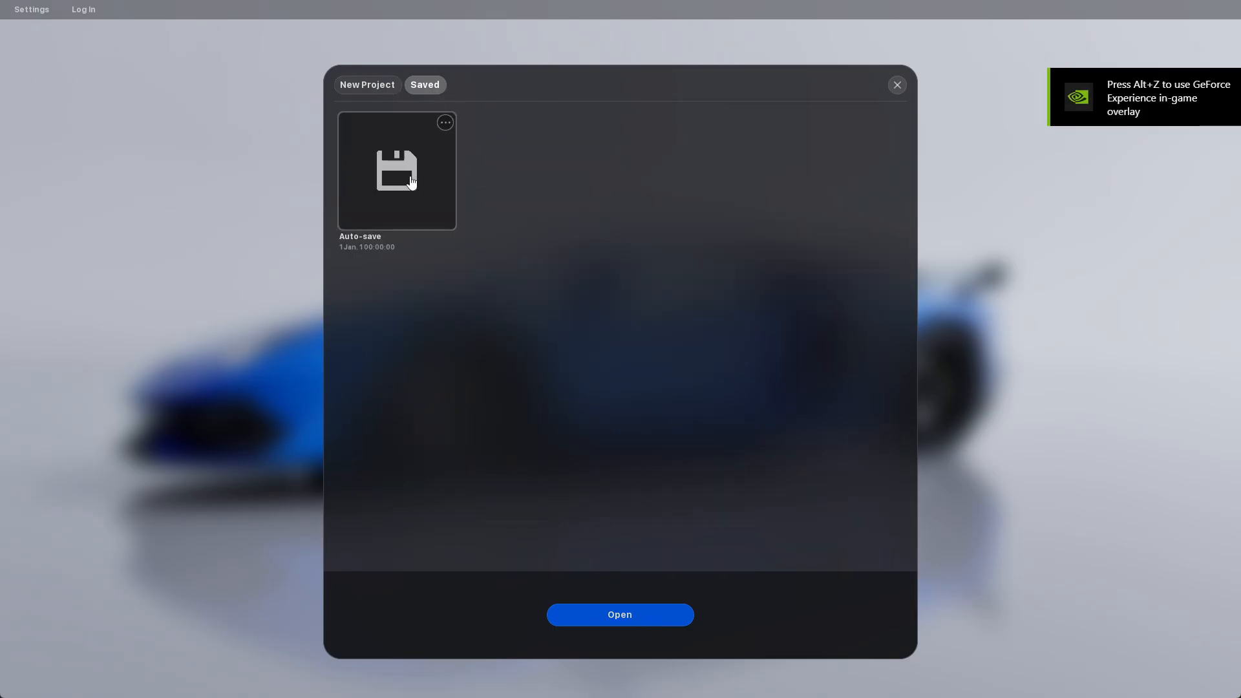
click(380, 87)
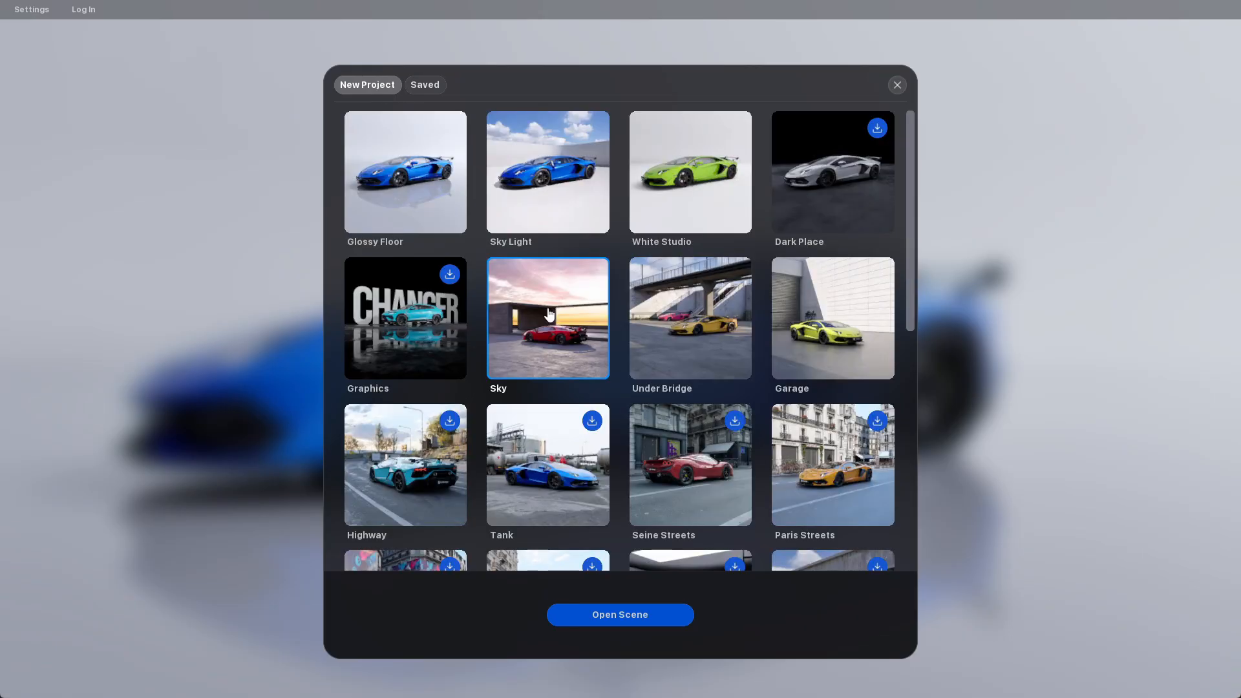
click(619, 618)
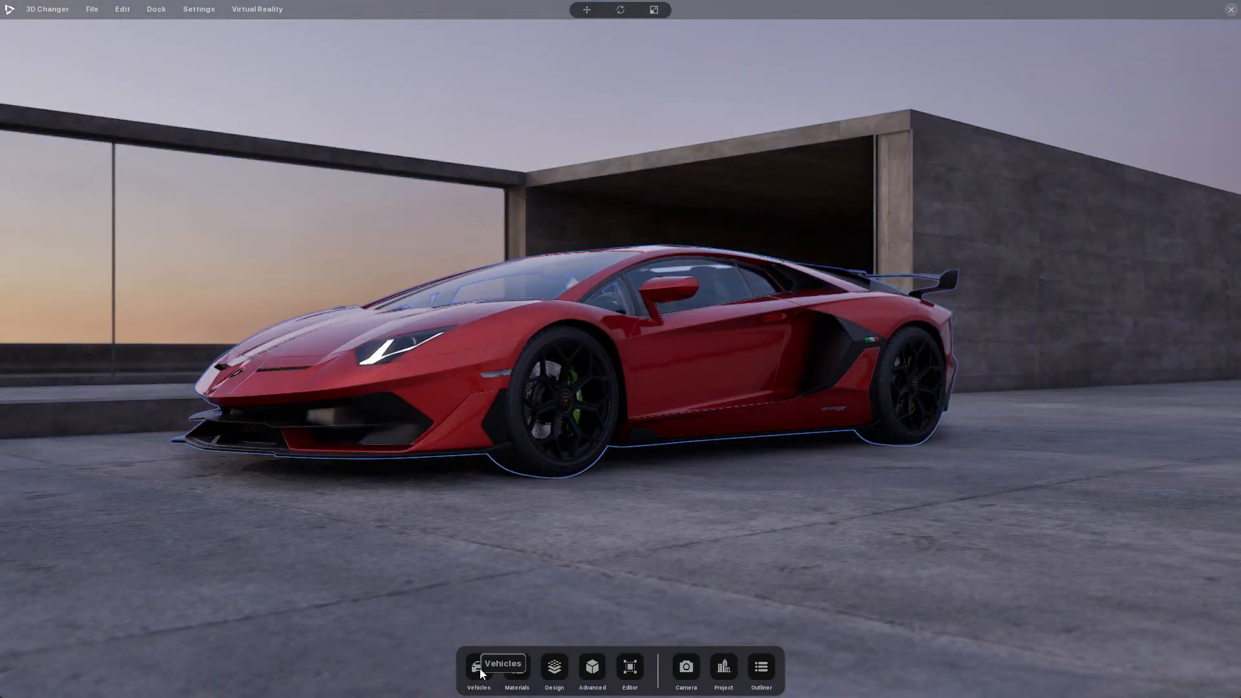
Search the vehicle library for "tesla" and replace the red car with the Tesla Cybertruck
click(481, 672)
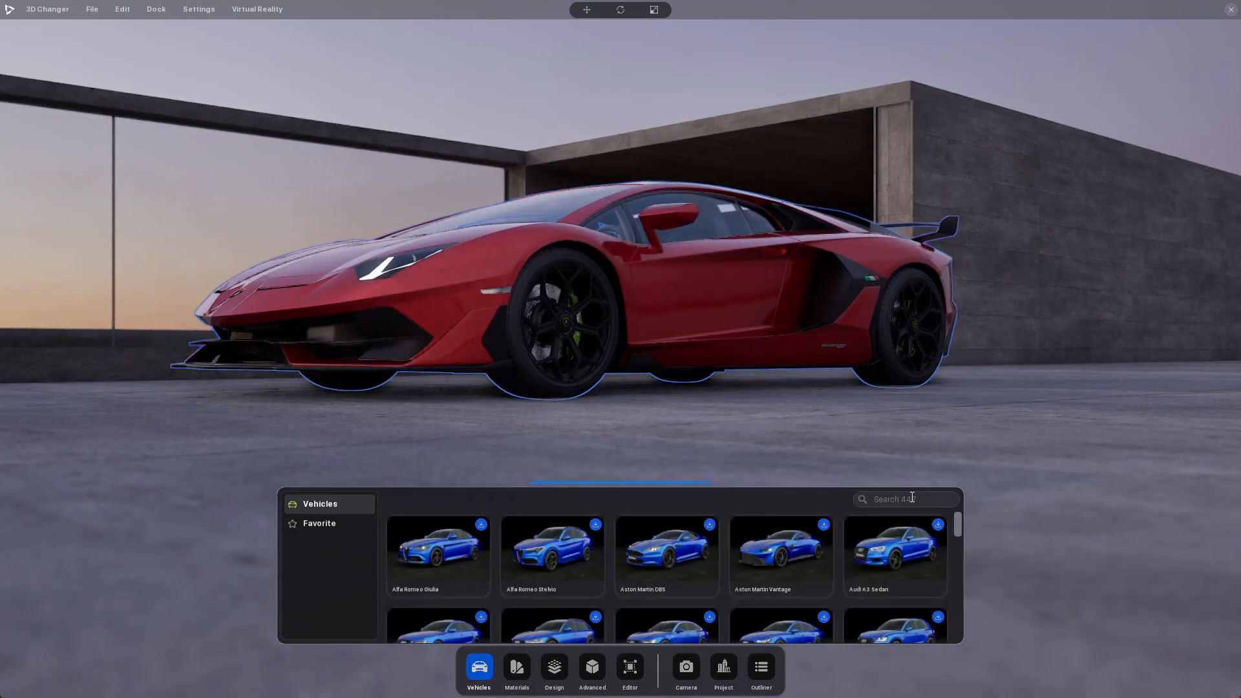
click(912, 497)
text(tesla)
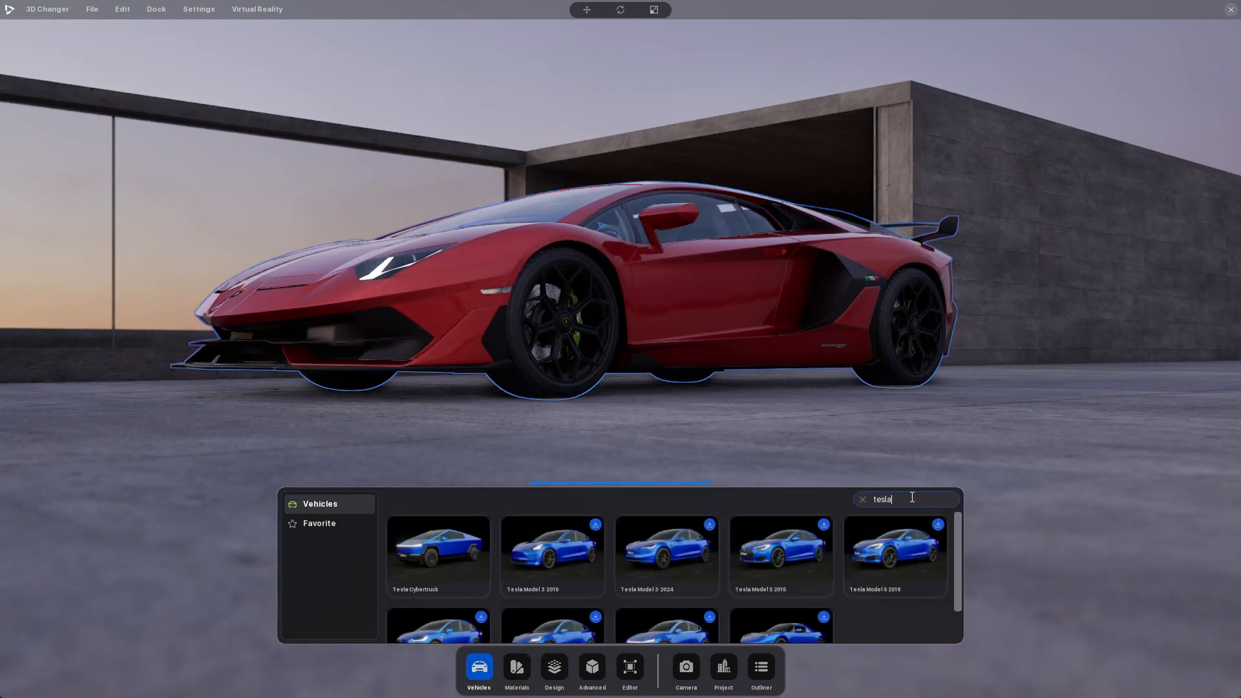
click(431, 551)
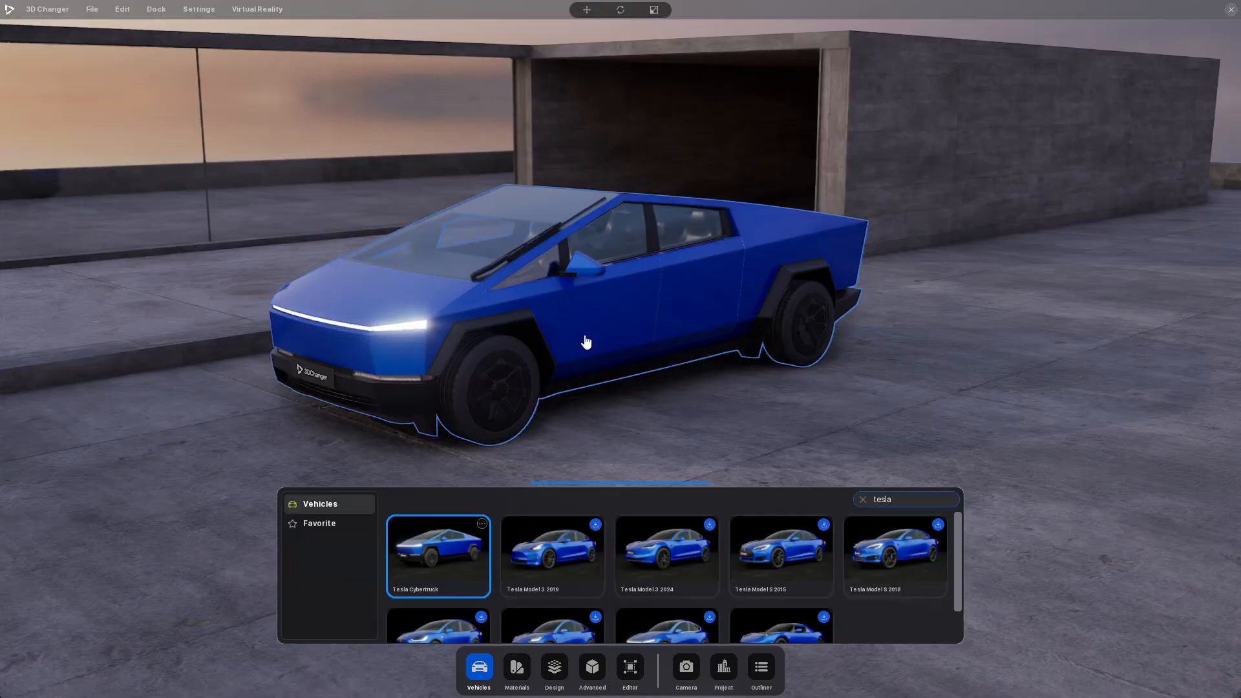
Apply the 3M High Gloss Black wrap material to the Cybertruck and view it from a raised front angle
click(505, 675)
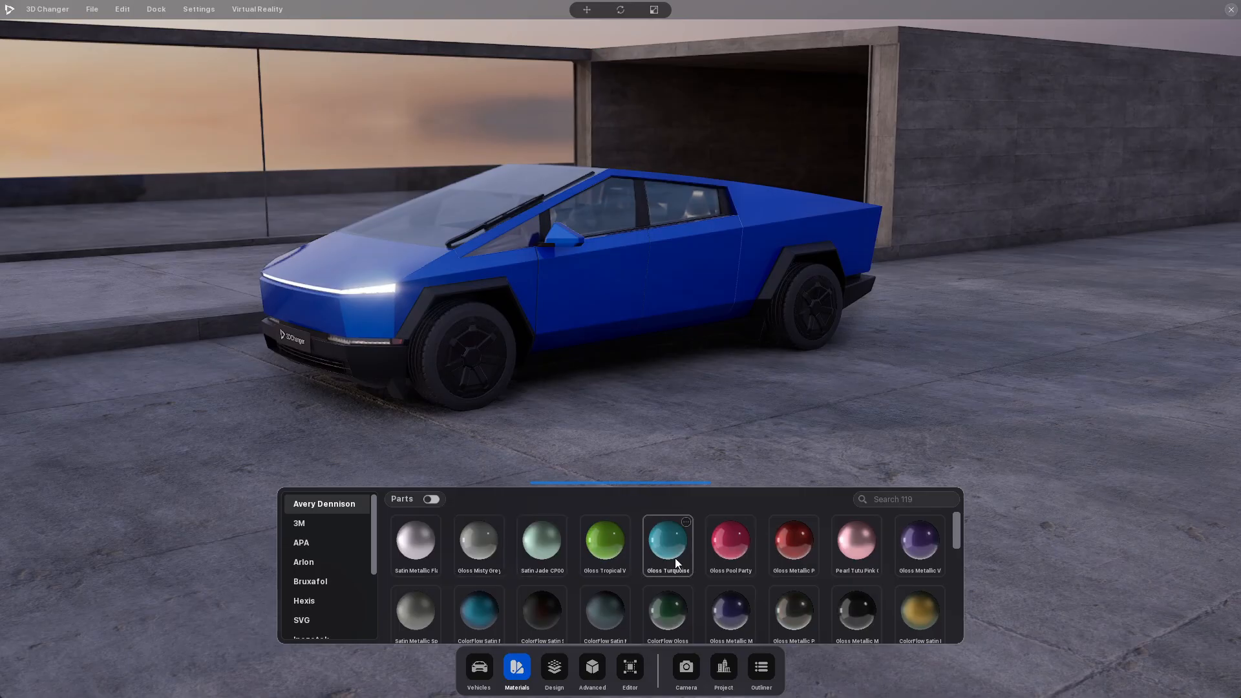
scroll(304, 549, down, 5)
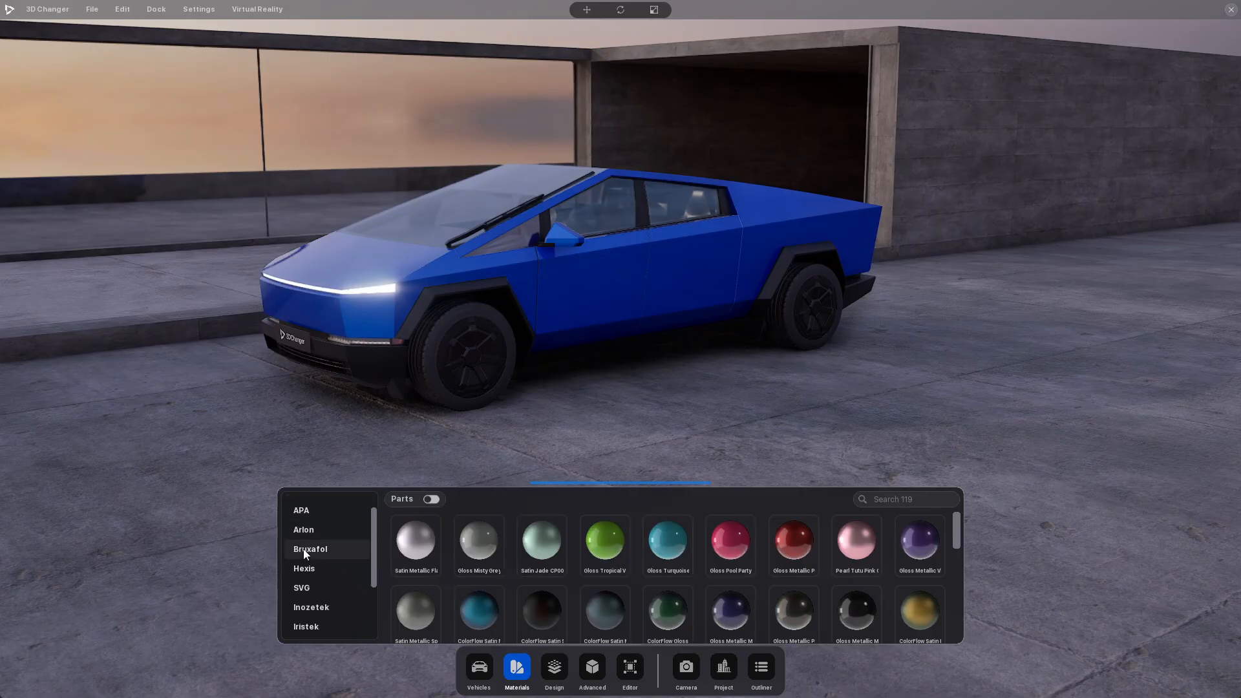
scroll(304, 549, up, 5)
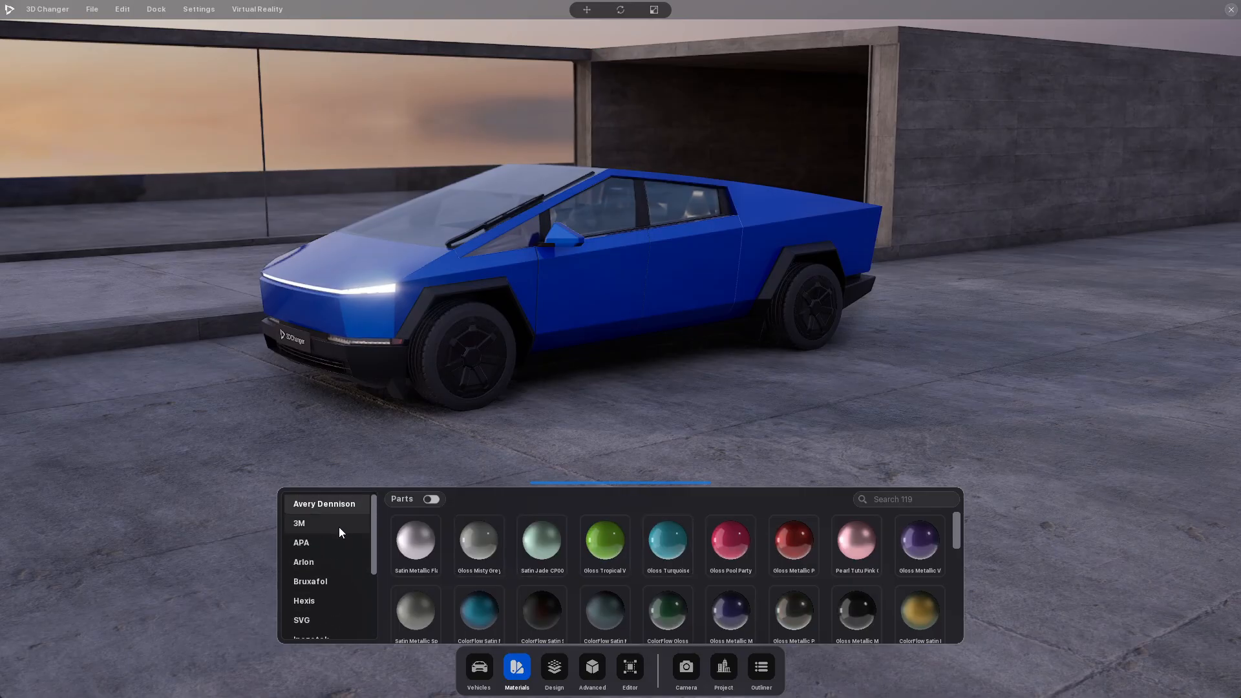
click(340, 526)
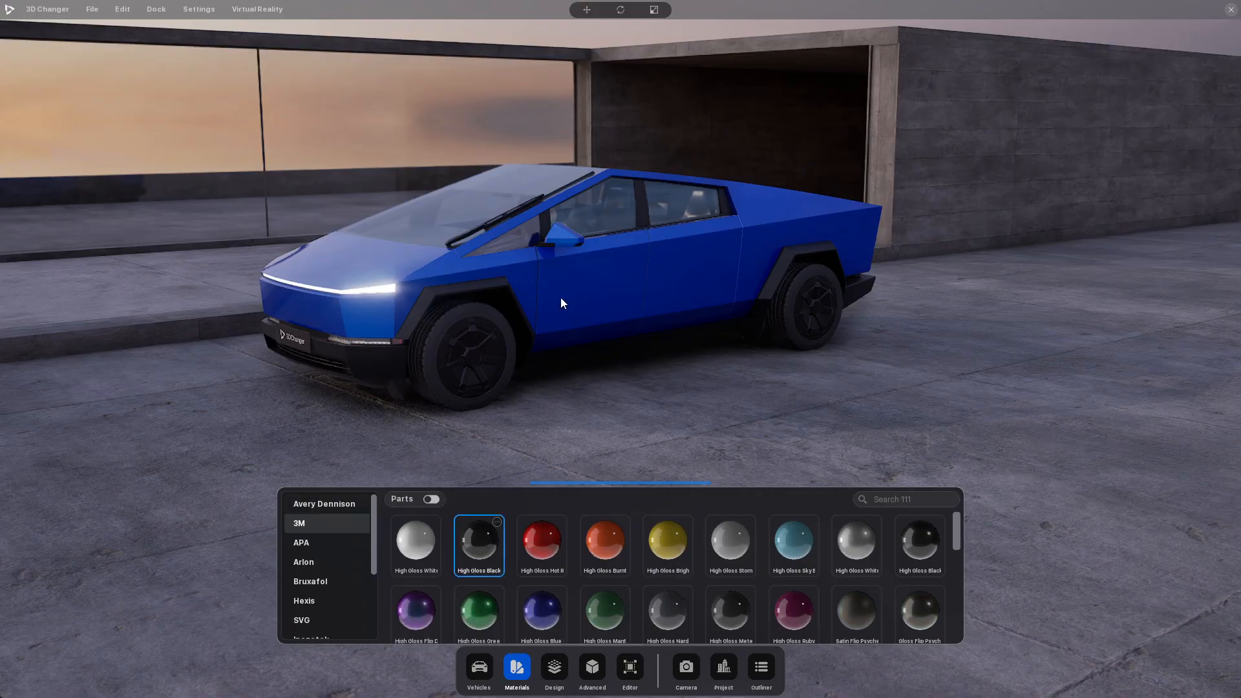
click(497, 530)
mouse_move(620, 390)
mouse_down()
mouse_move(592, 341)
mouse_move(725, 355)
mouse_move(790, 295)
mouse_move(822, 285)
mouse_move(601, 304)
mouse_move(465, 346)
mouse_move(388, 342)
mouse_up()
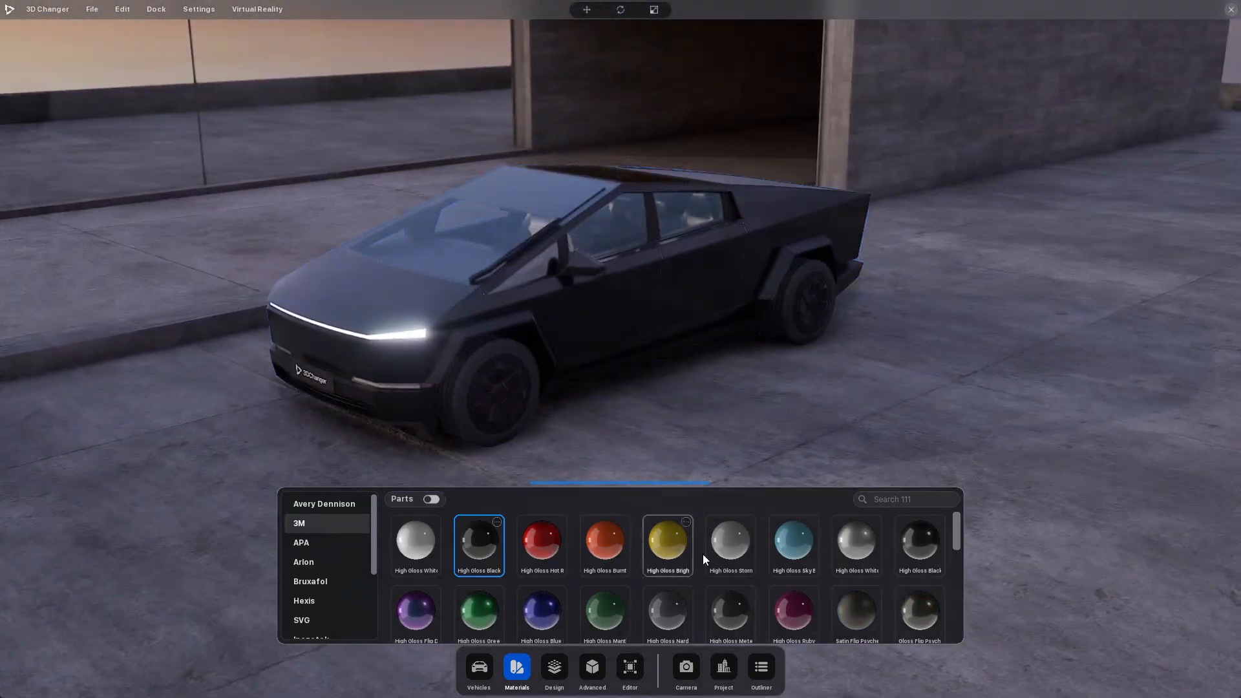
Apply the bright red satin material from the 3M range to the Cybertruck and inspect the finish from both sides
scroll(703, 553, down, 10)
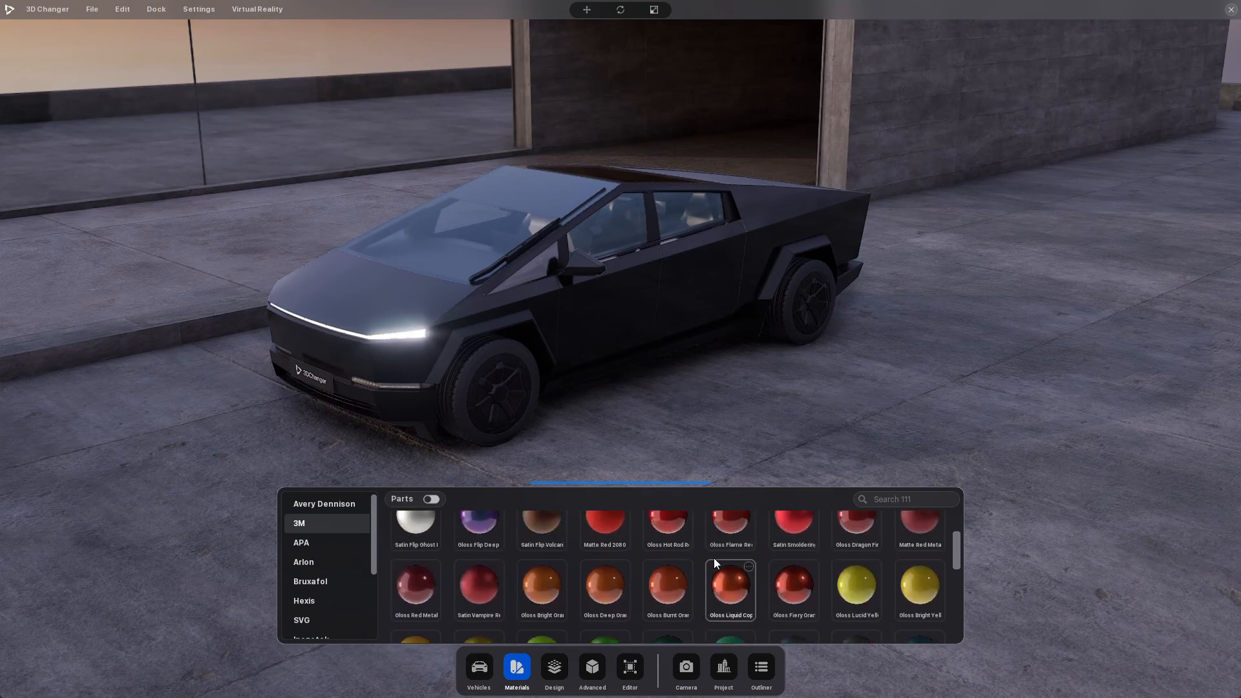
scroll(786, 576, up, 1)
click(801, 540)
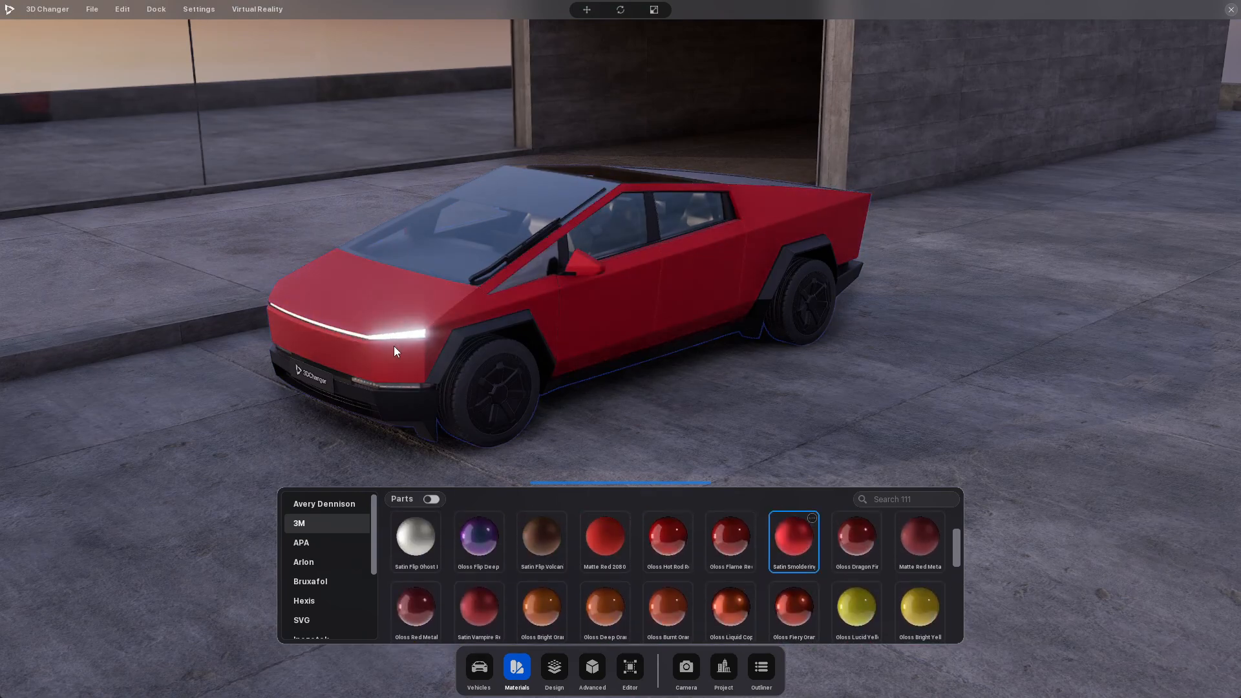
drag(394, 347, 733, 337)
scroll(733, 335, up, 4)
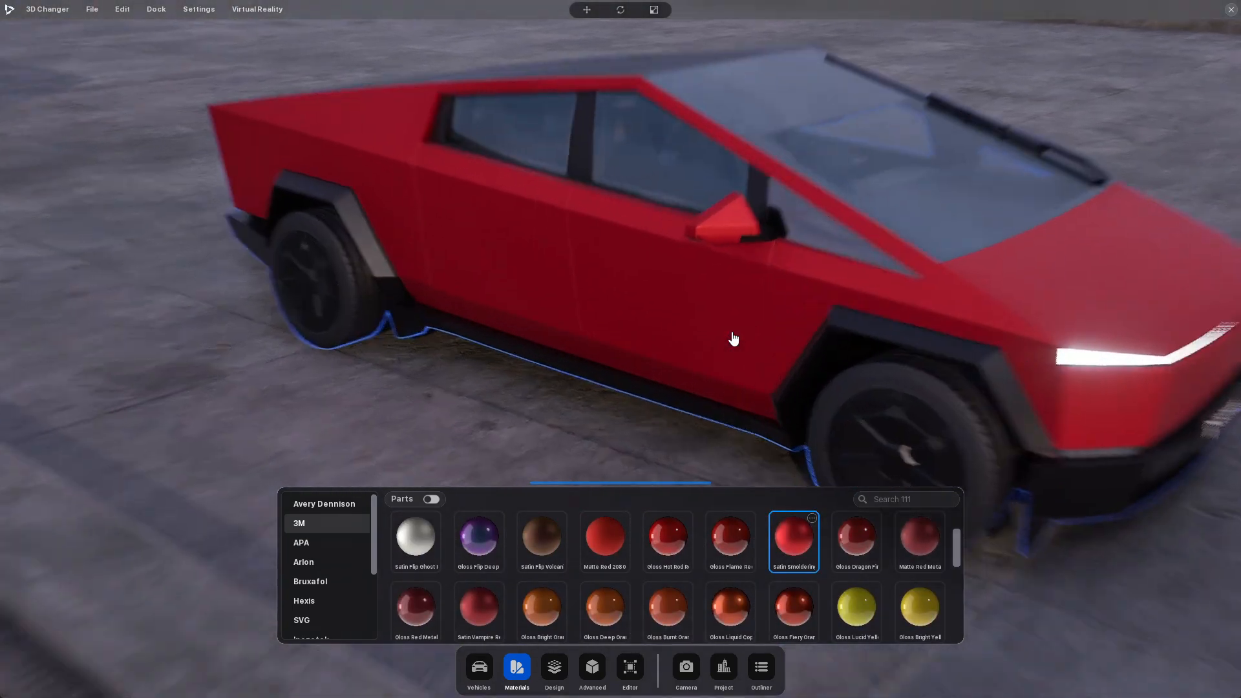
scroll(733, 339, up, 3)
scroll(562, 343, down, 8)
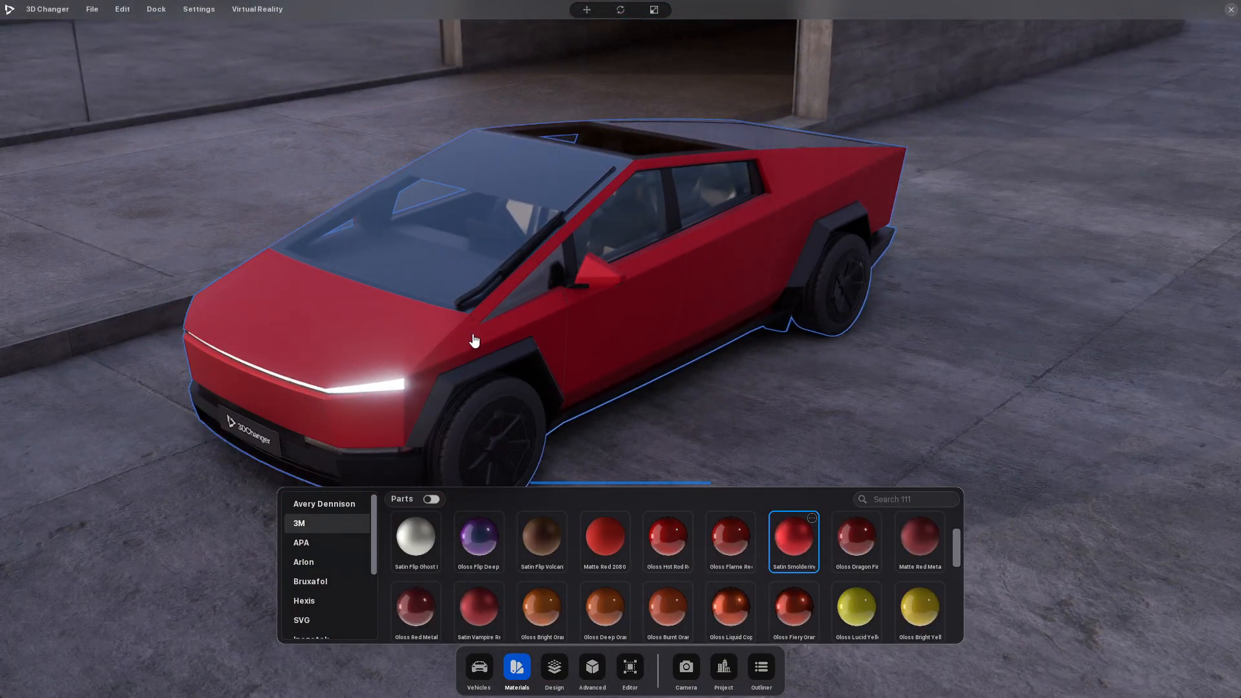
drag(474, 341, 534, 274)
drag(626, 280, 463, 438)
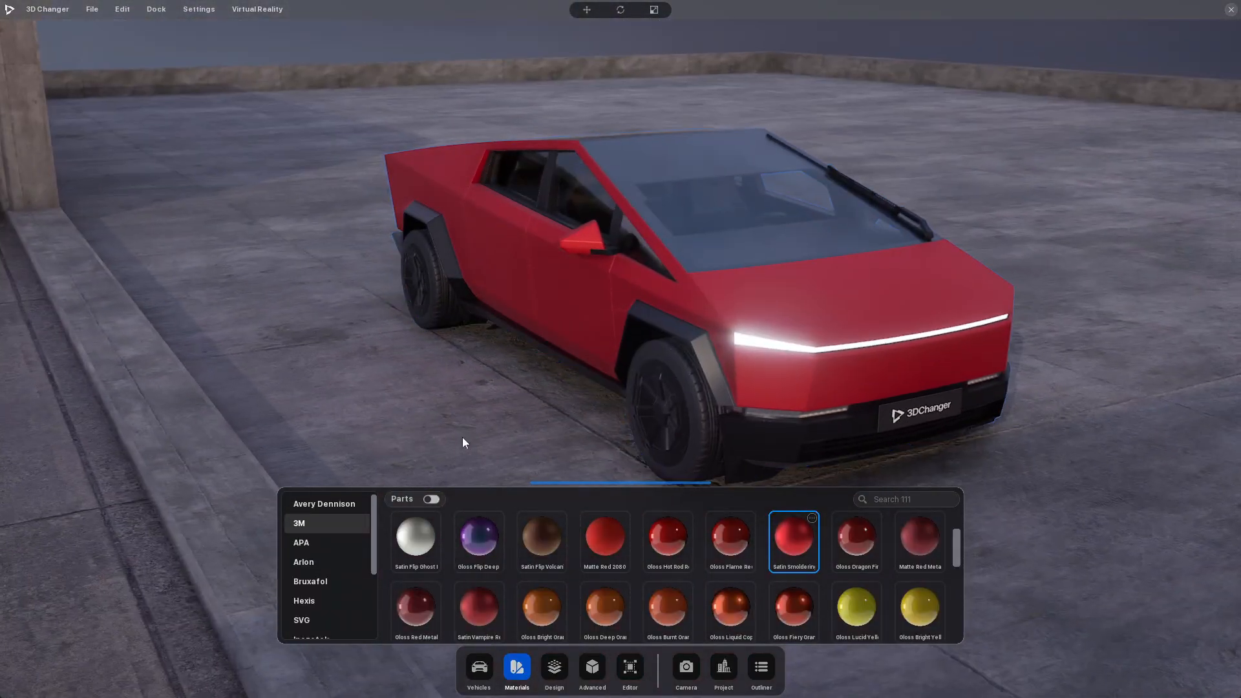
Try an Avery Dennison orange Satin Metallic material on the Cybertruck and replace it with Matte Orange
click(340, 508)
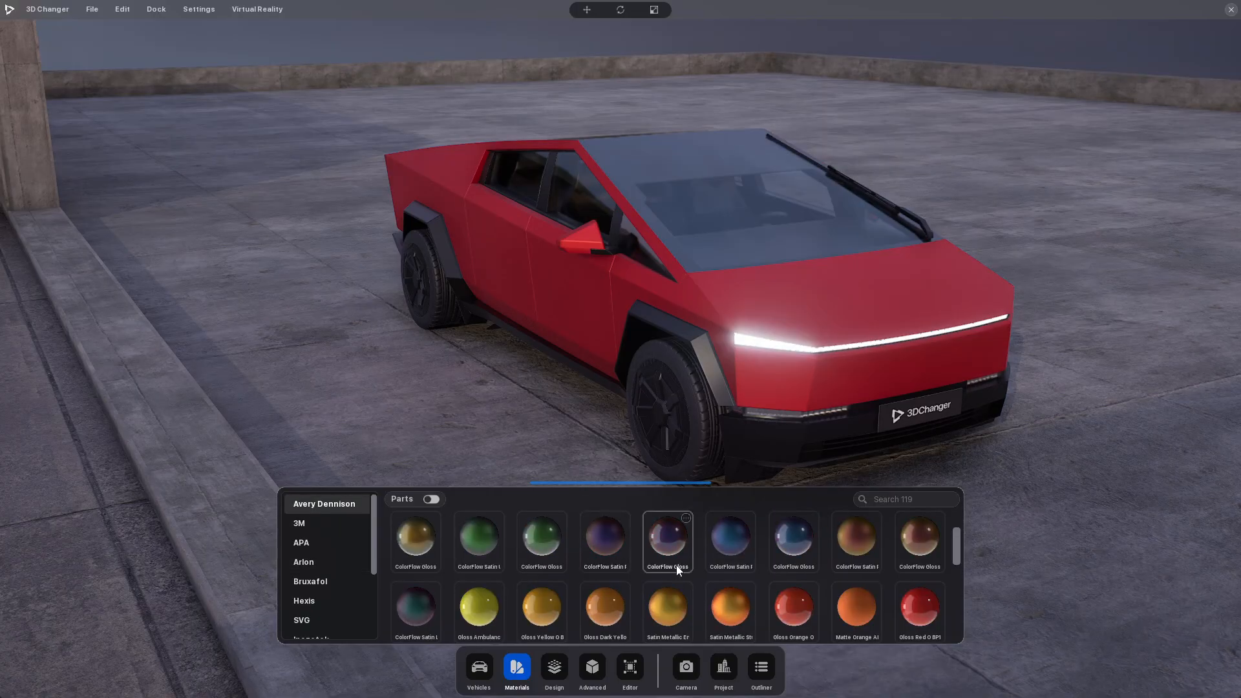
scroll(676, 565, down, 1)
click(729, 585)
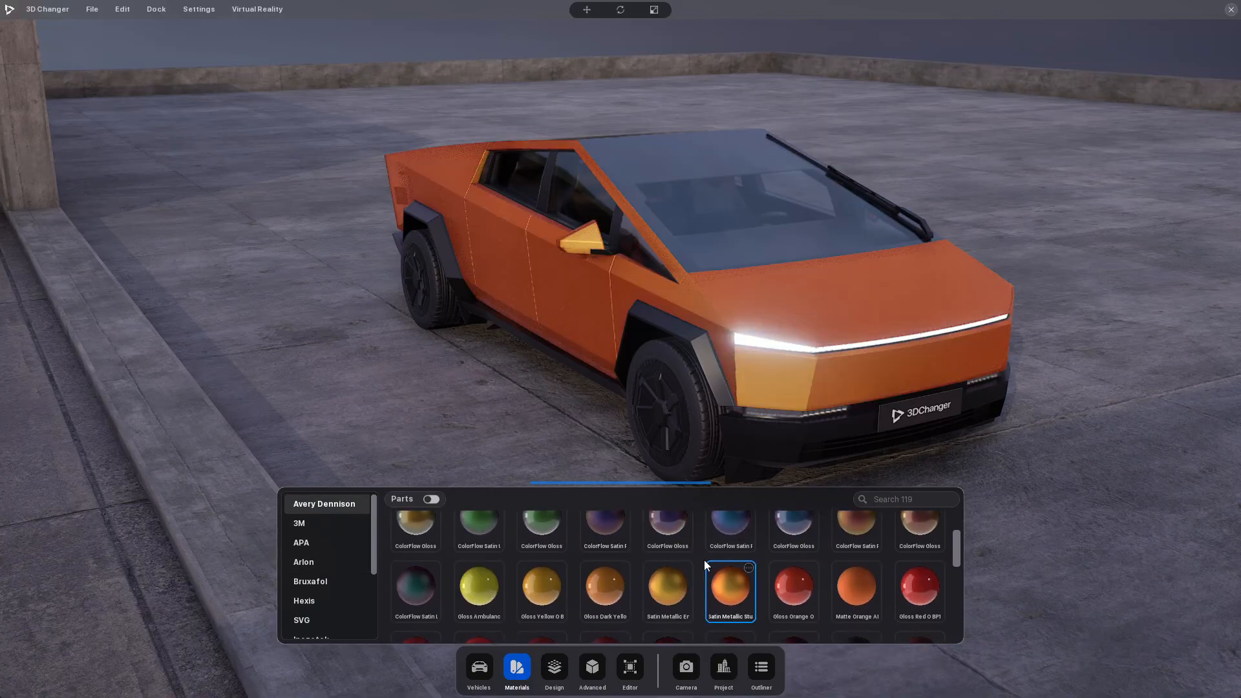
drag(886, 380, 665, 401)
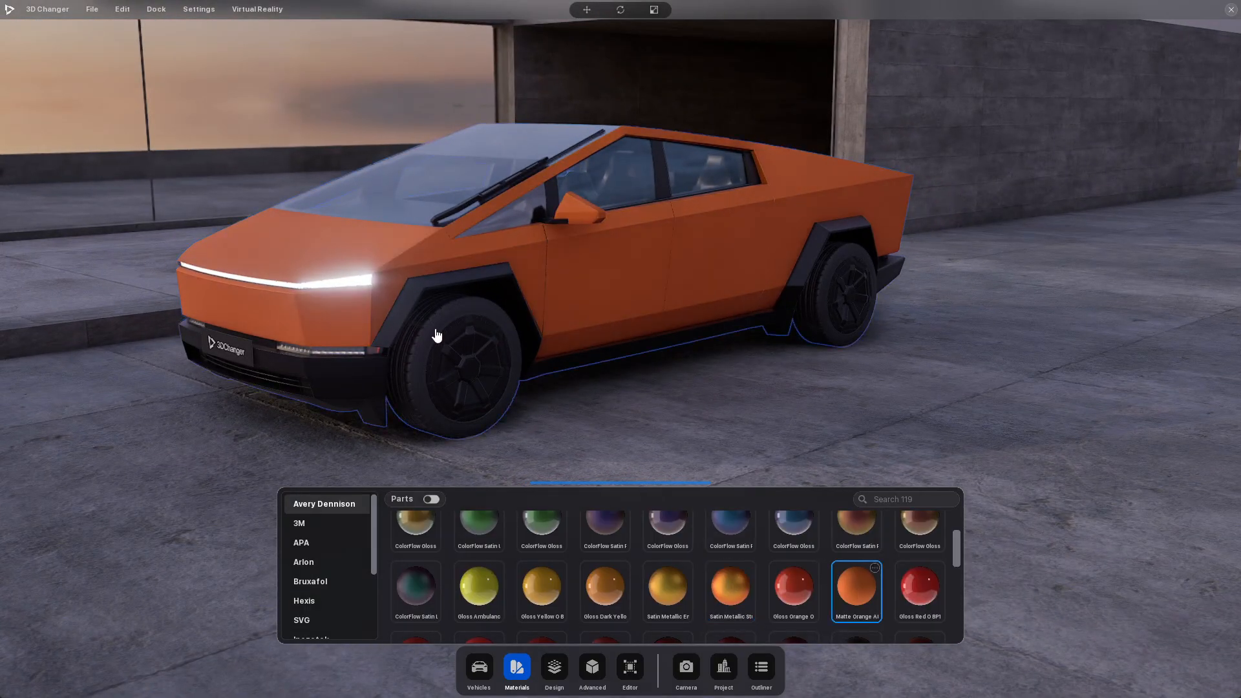
Examine the matte orange Cybertruck up close and from the front, rear and side
drag(435, 336, 552, 257)
scroll(739, 333, up, 3)
scroll(532, 285, down, 3)
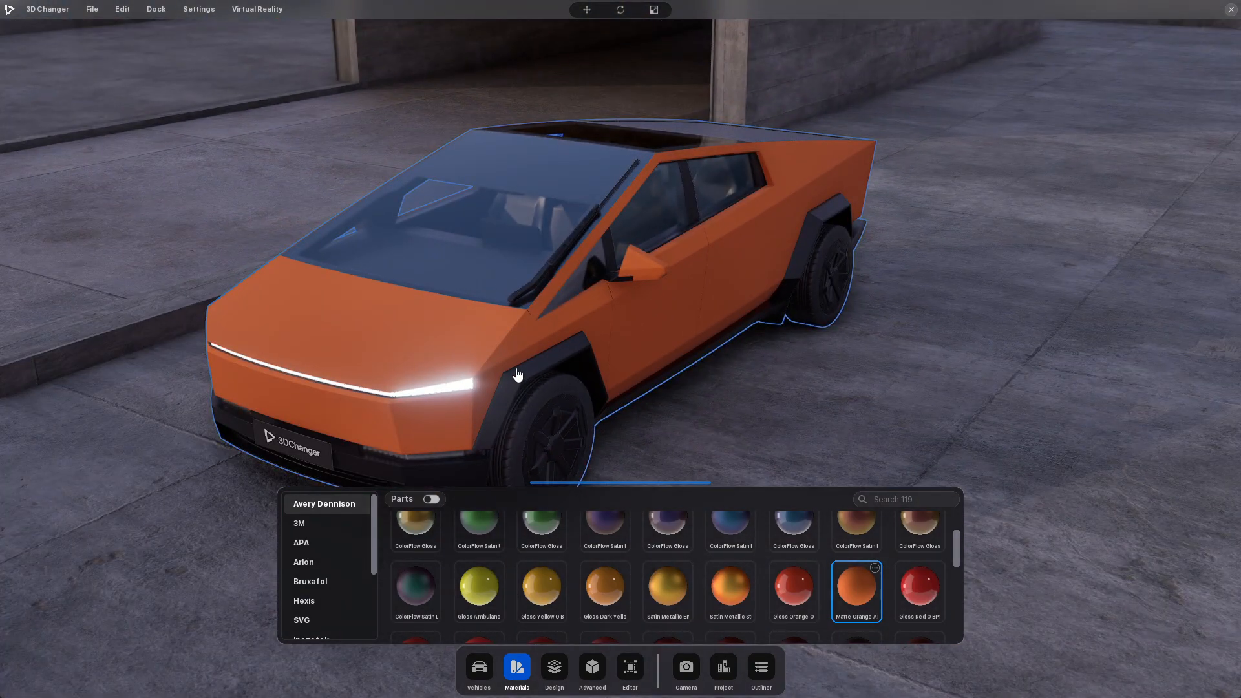
drag(485, 366, 613, 356)
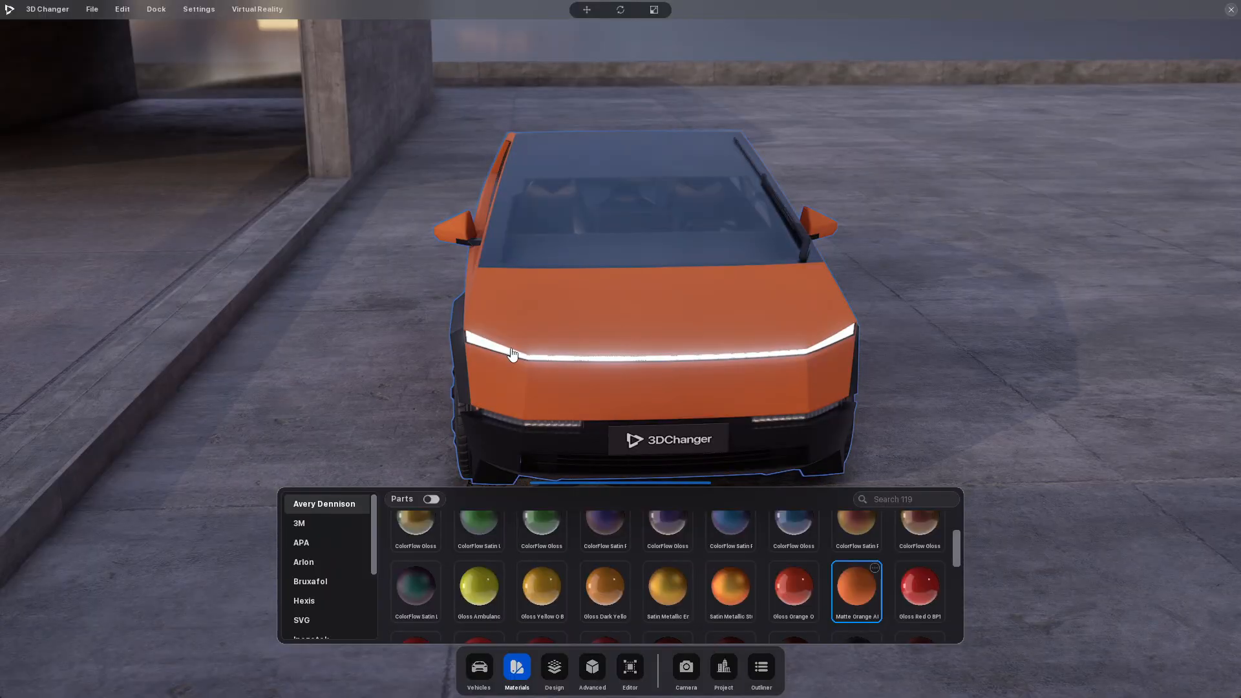
drag(512, 354, 304, 337)
drag(608, 305, 304, 259)
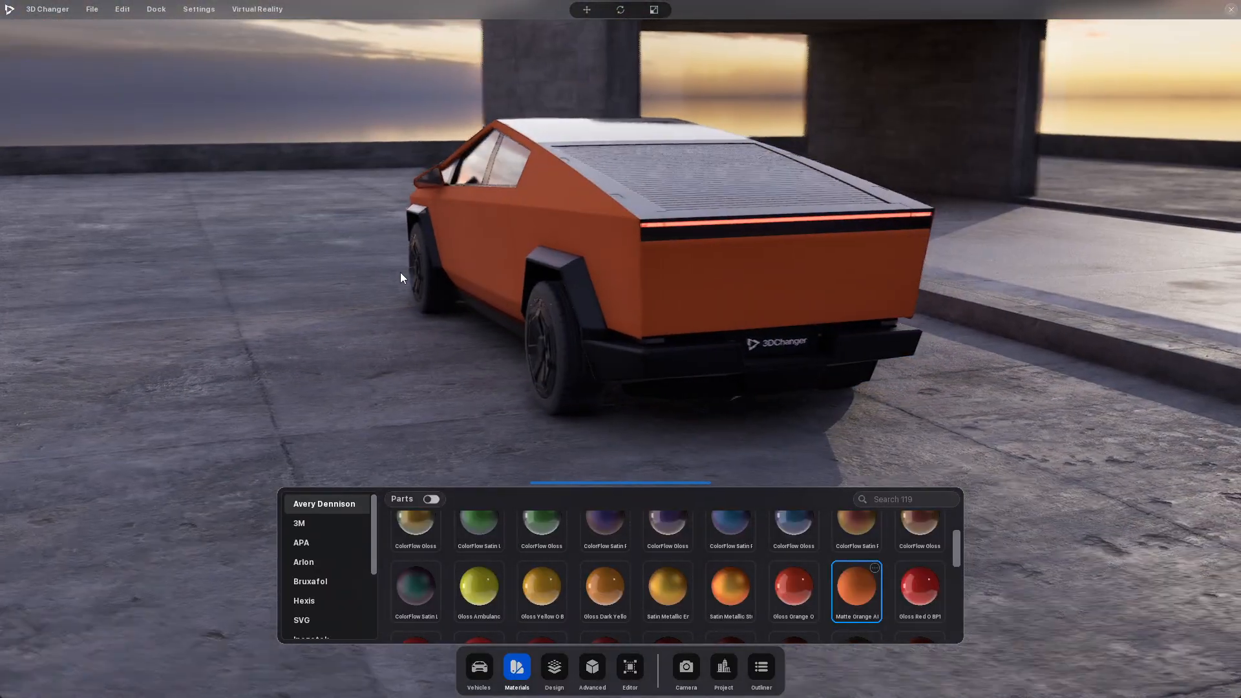
drag(400, 277, 682, 297)
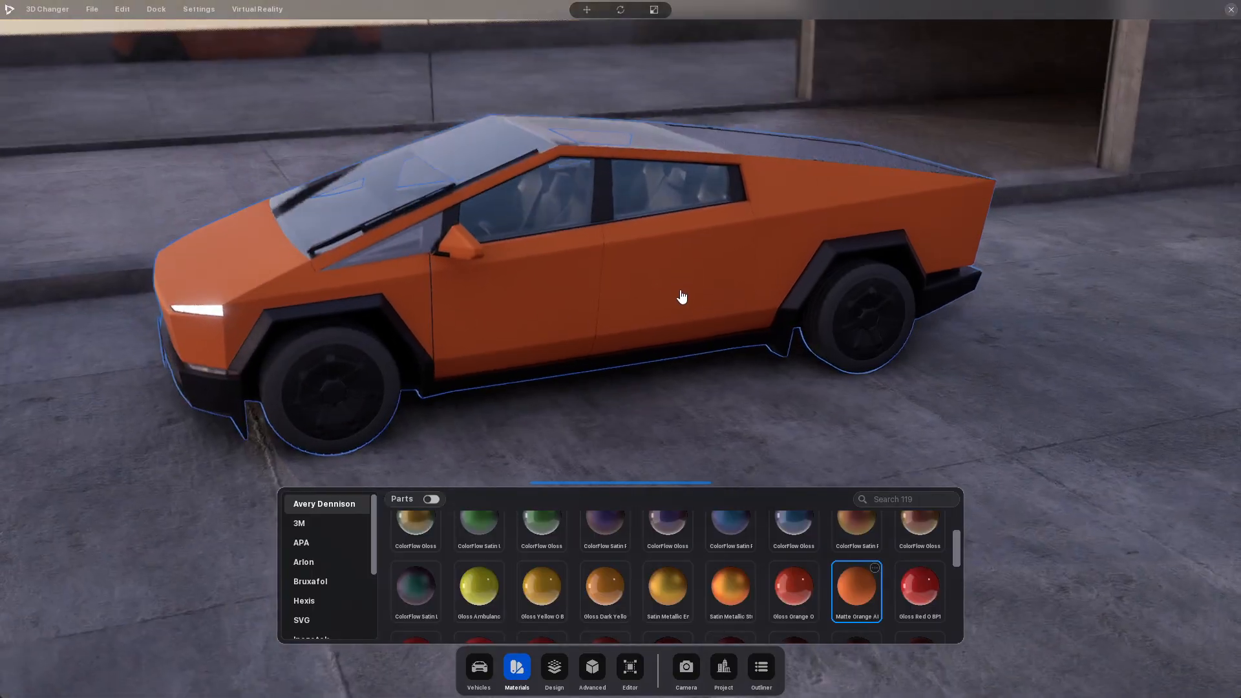
click(517, 667)
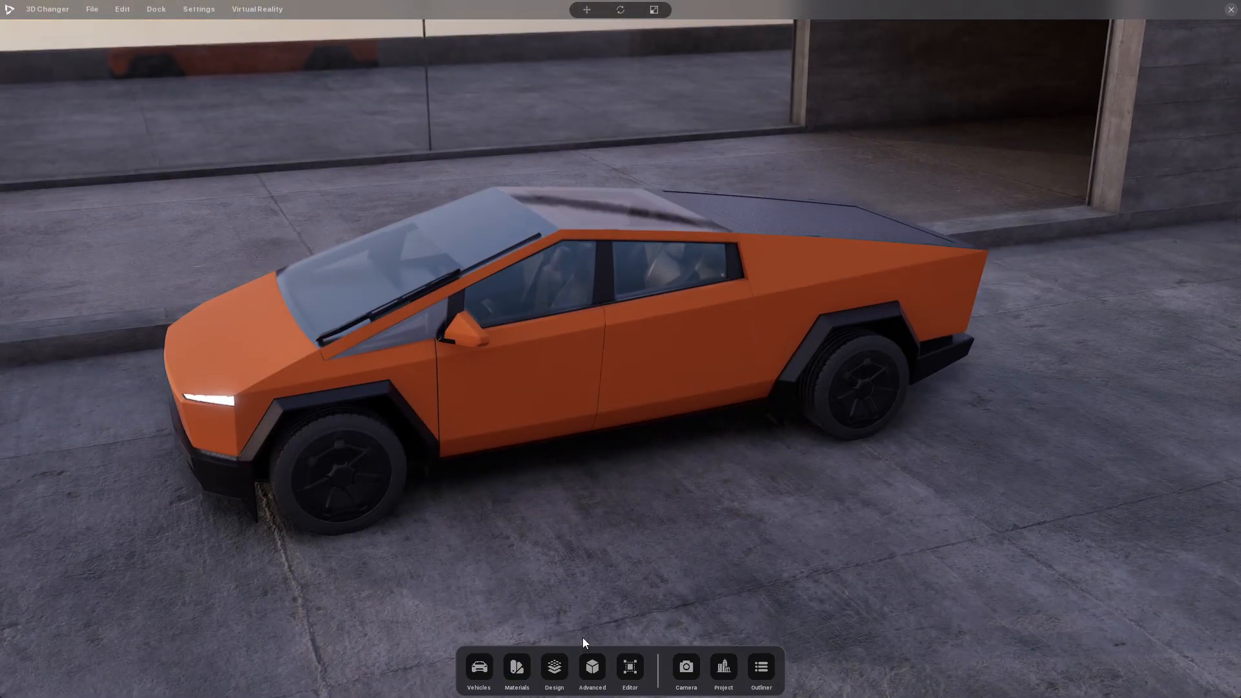
click(482, 673)
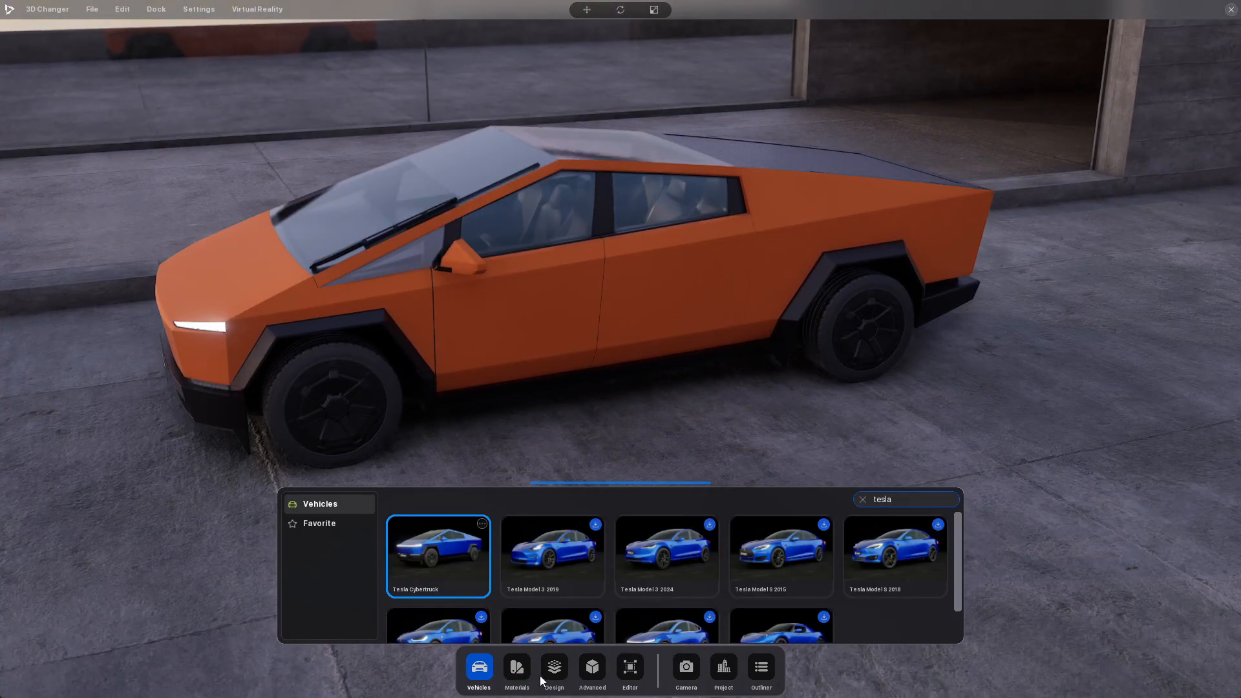
click(486, 674)
Apply the Avery Dennison Matte White material to the Cybertruck and view it from the front side
click(518, 669)
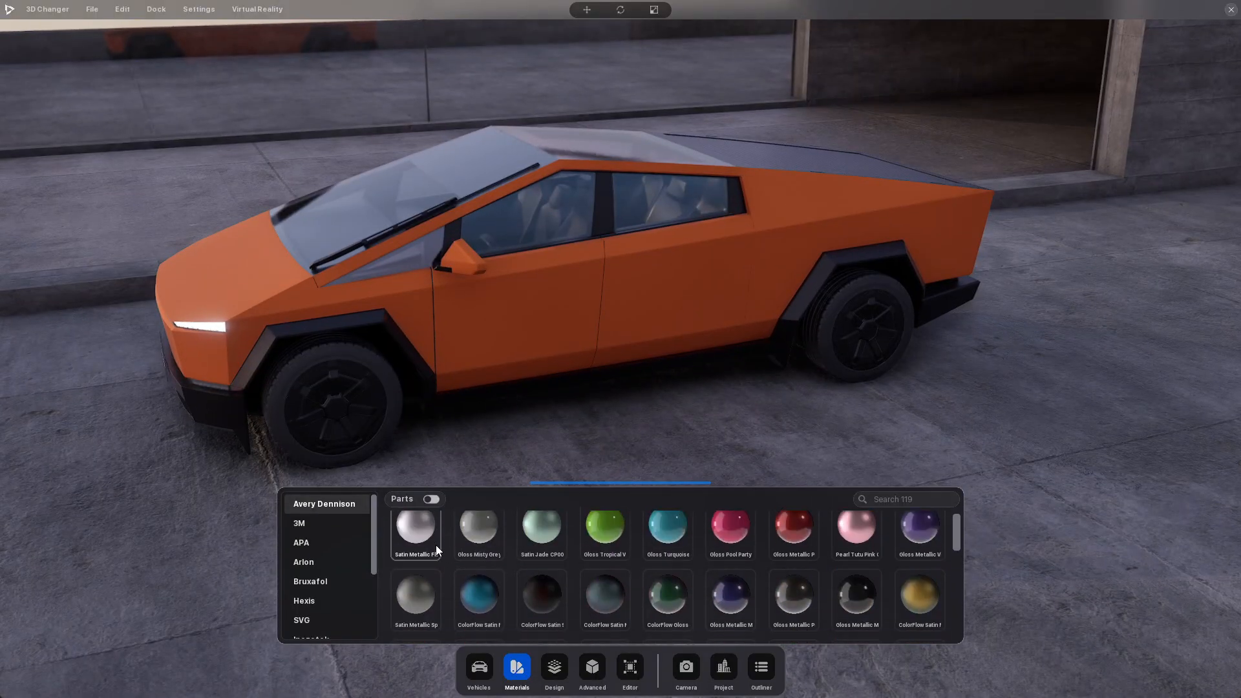
scroll(511, 557, down, 5)
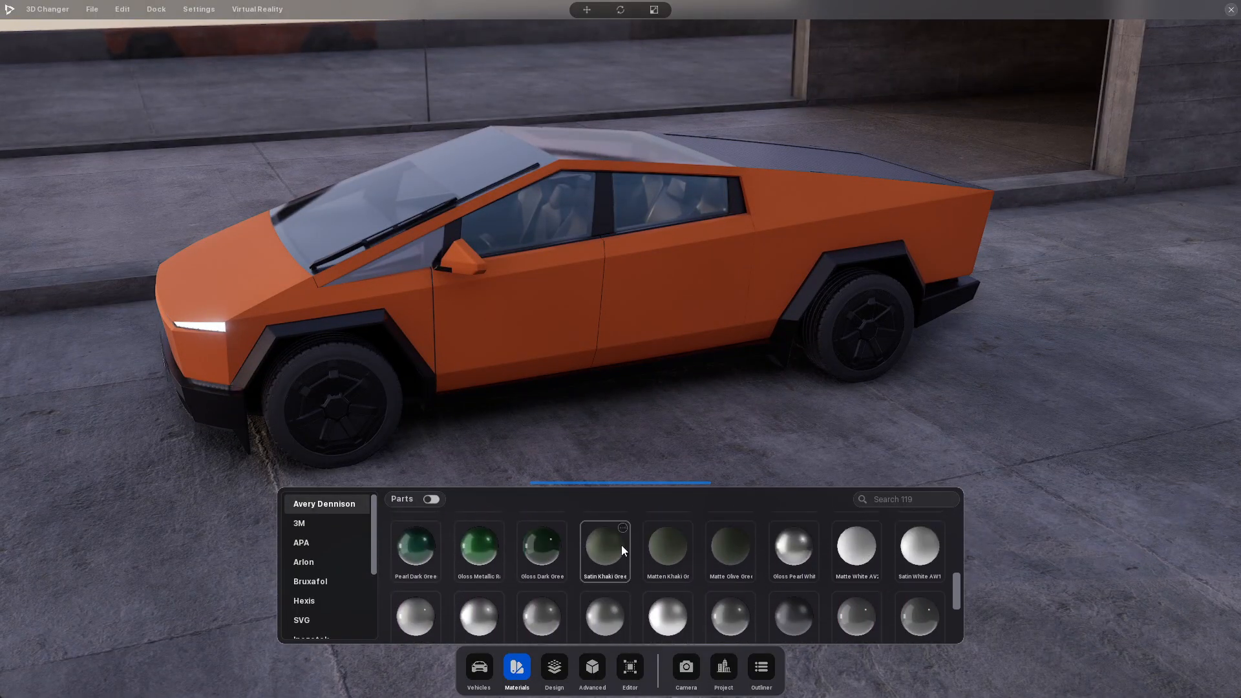
scroll(859, 548, down, 1)
click(861, 536)
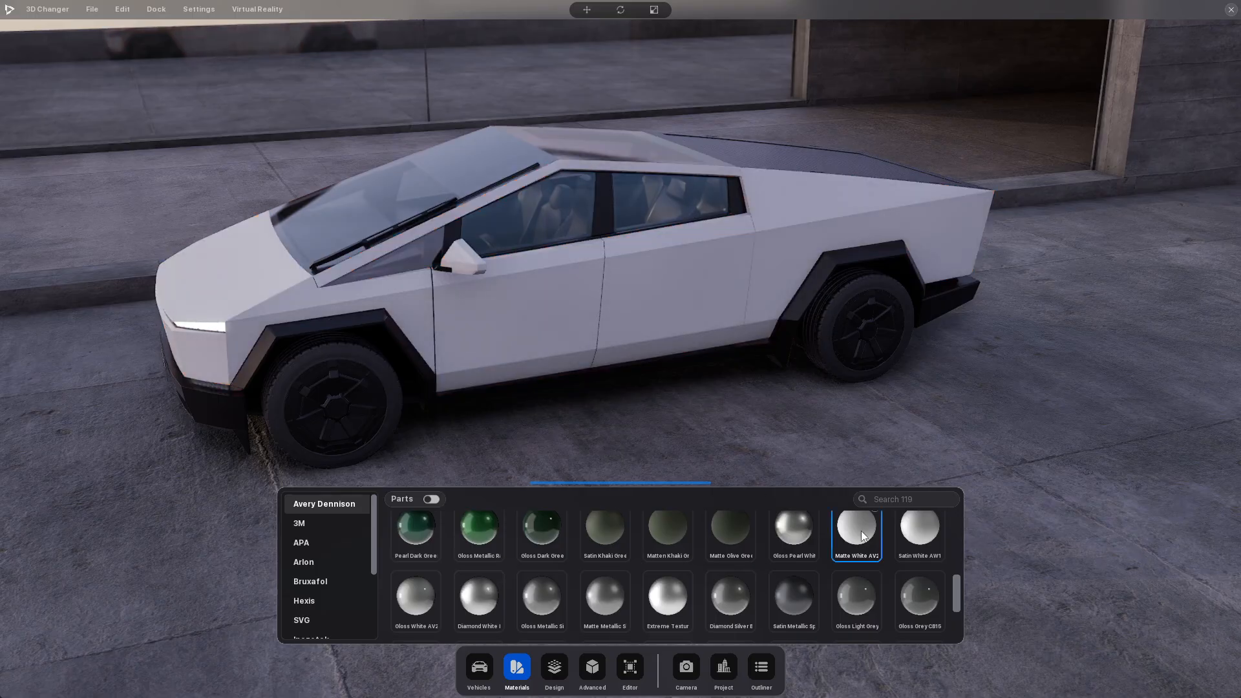
drag(363, 347, 735, 341)
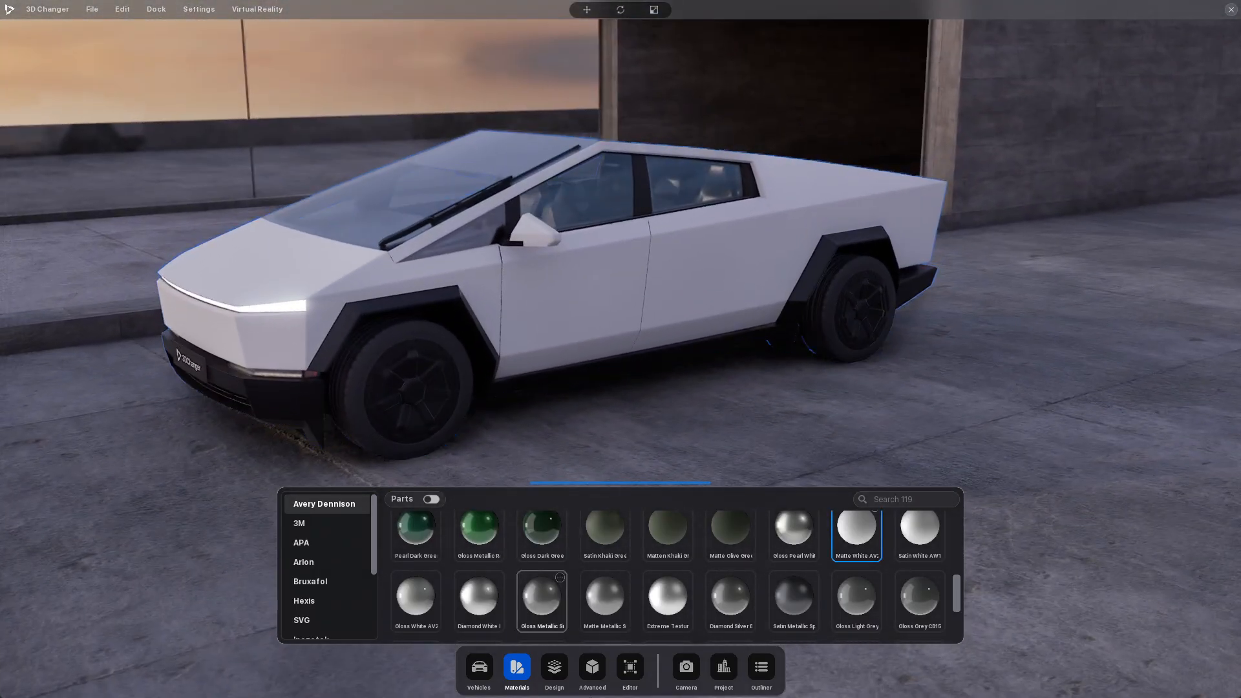
Browse the Wrapstock design collection and the Partial Wrap designs available for the Cybertruck
click(559, 672)
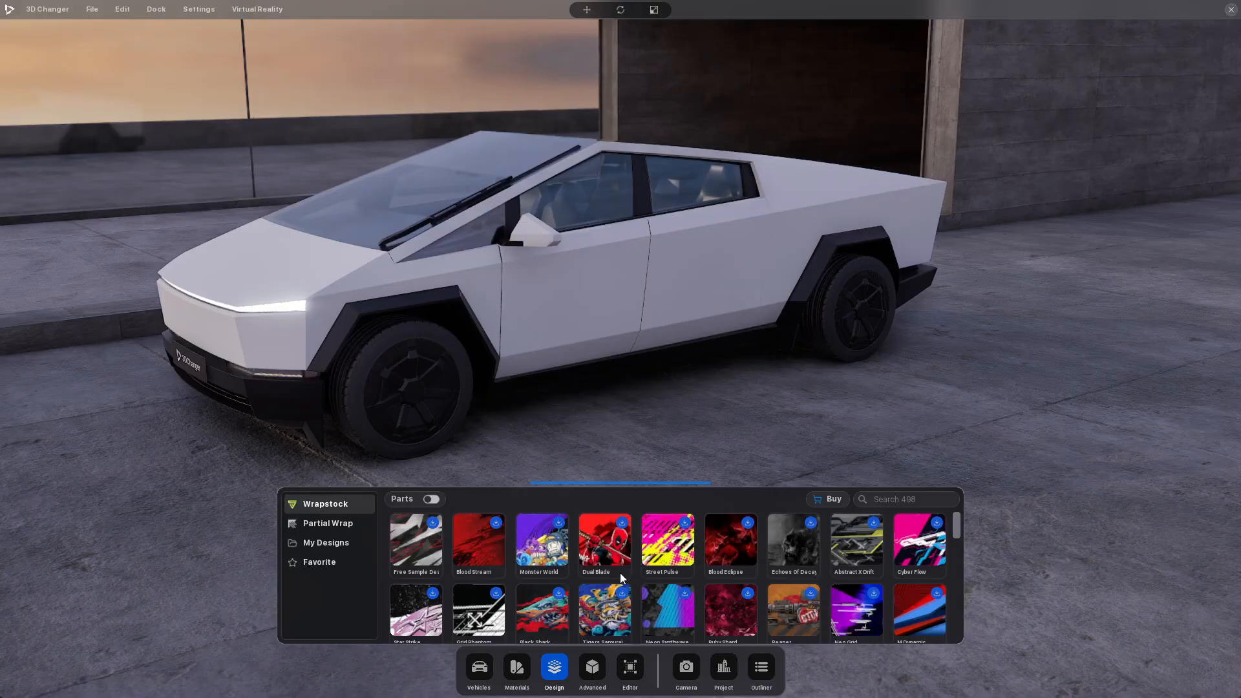
scroll(619, 573, down, 5)
scroll(672, 585, down, 1)
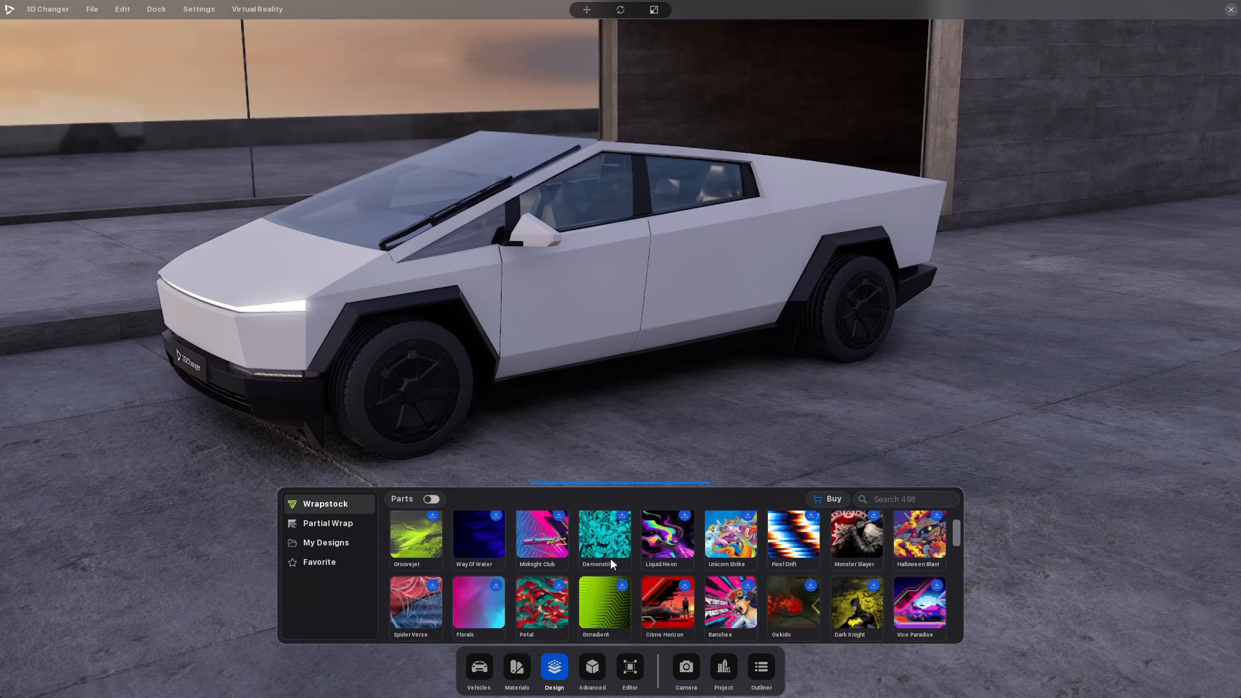
scroll(661, 583, down, 2)
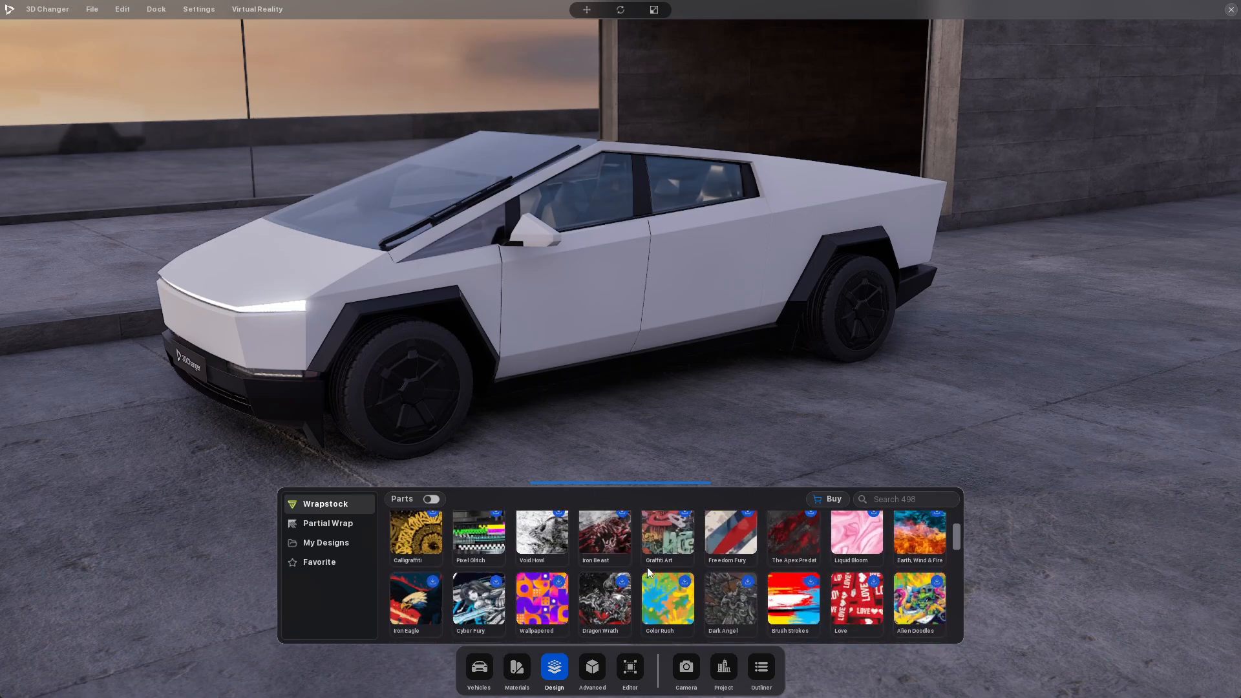
scroll(646, 567, down, 1)
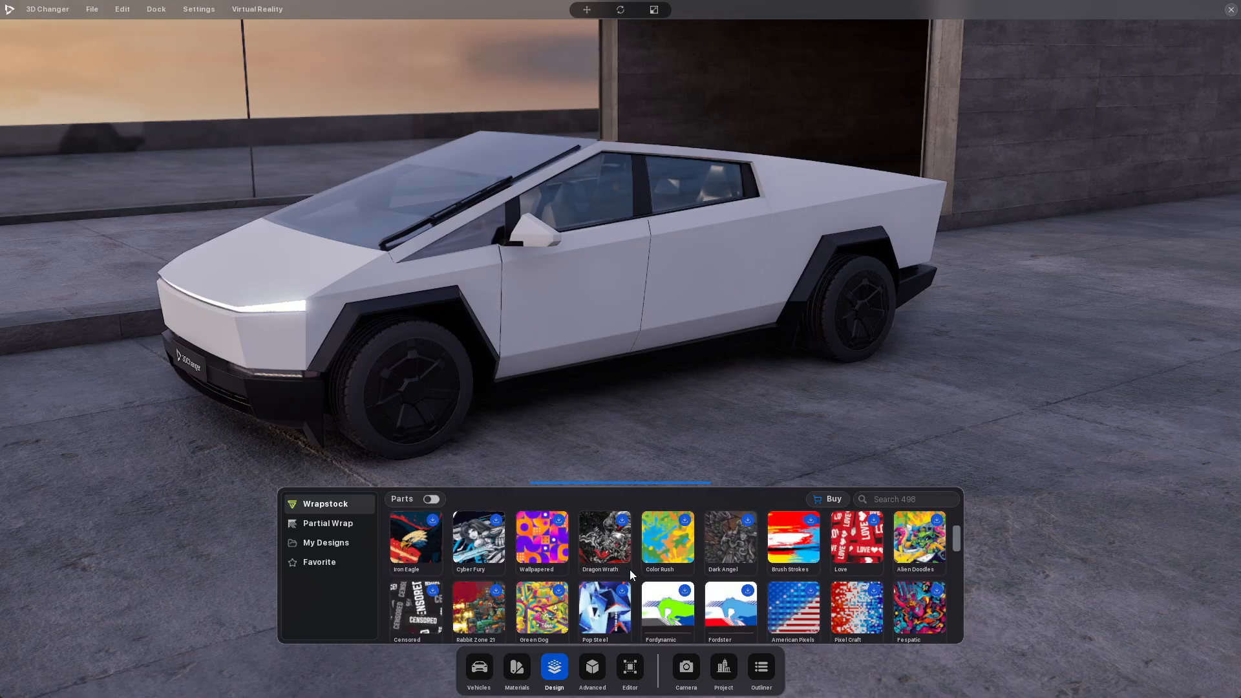
scroll(599, 569, up, 6)
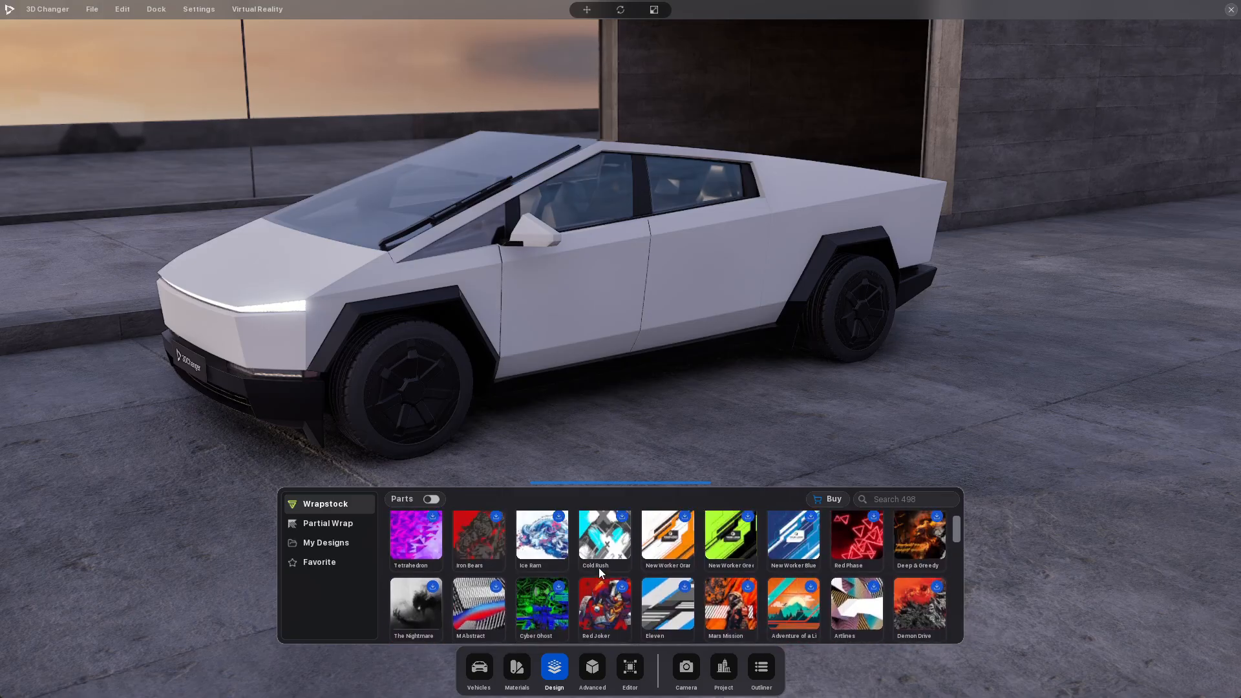
click(328, 524)
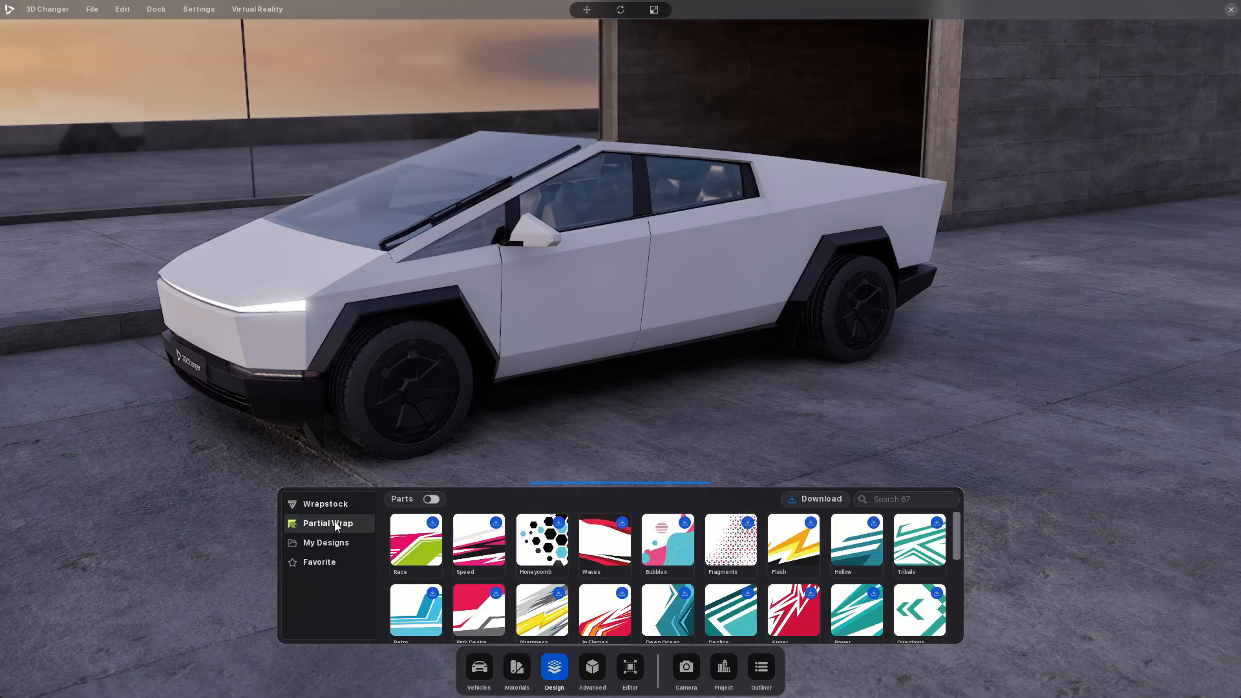
Look at the image import option in My Designs and close the file selection without importing anything
click(340, 547)
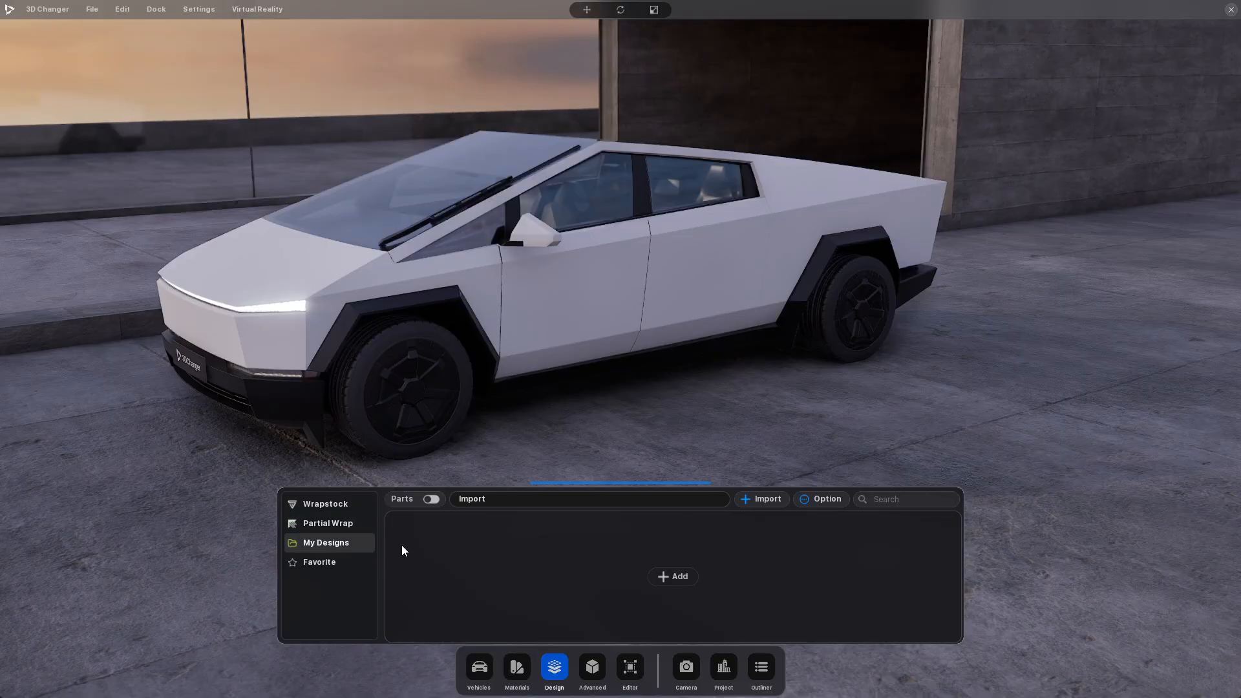
click(660, 578)
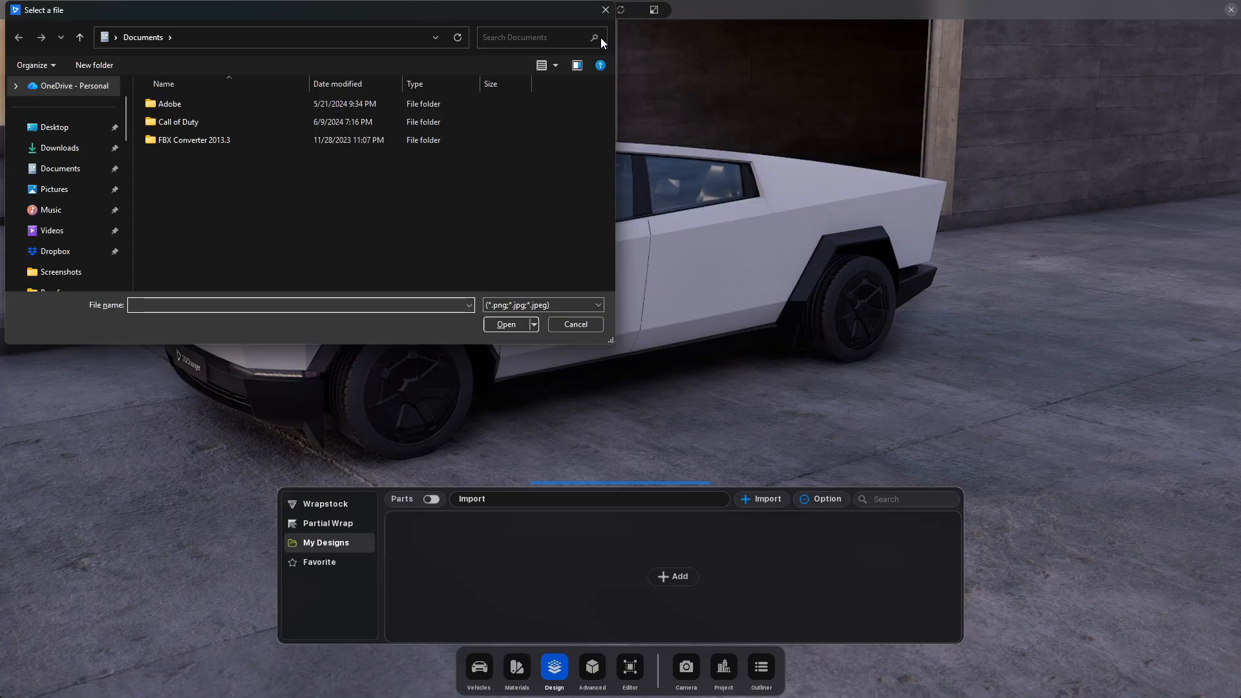
click(606, 11)
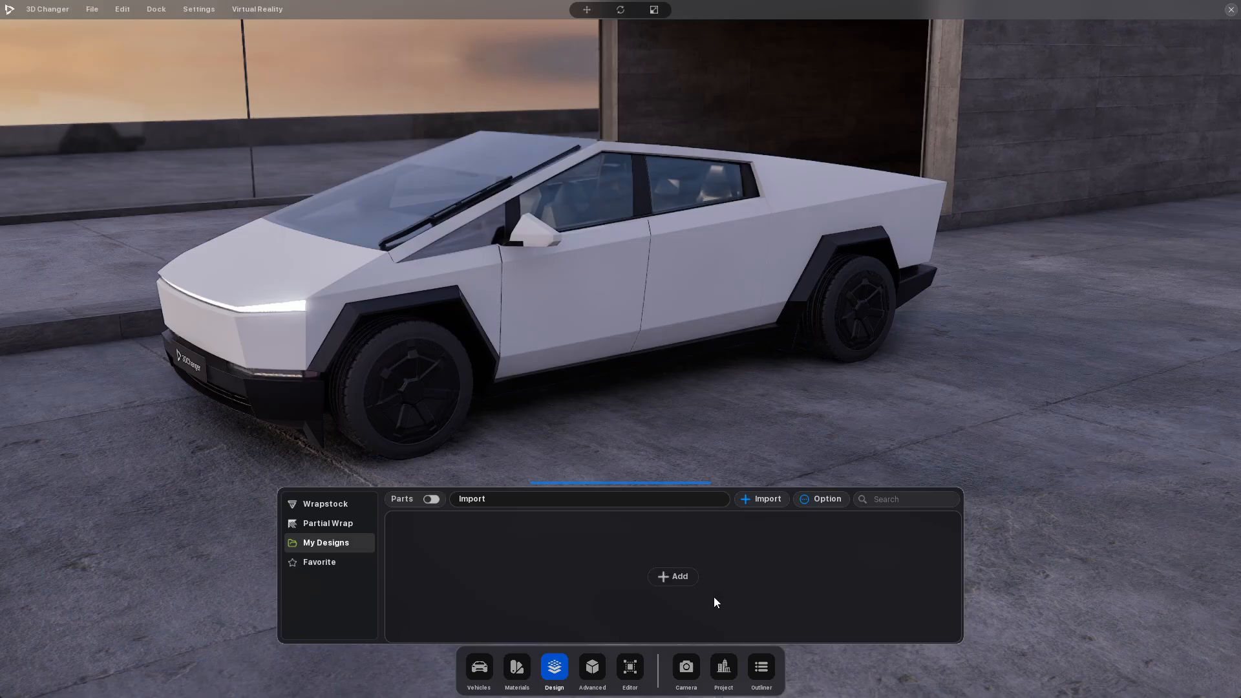
Start a design import in My Designs and check the Tutorials and 3dChanger folders on Expansion (D:) for image files
click(768, 500)
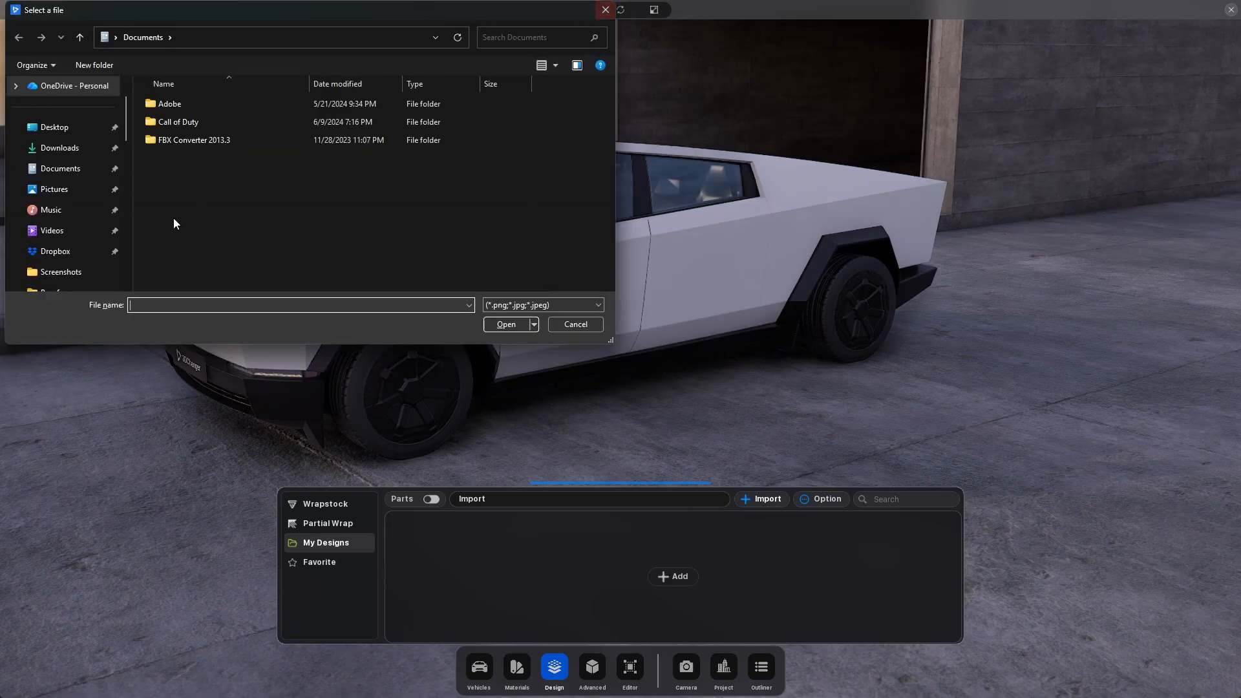
scroll(95, 205, down, 5)
scroll(95, 205, up, 5)
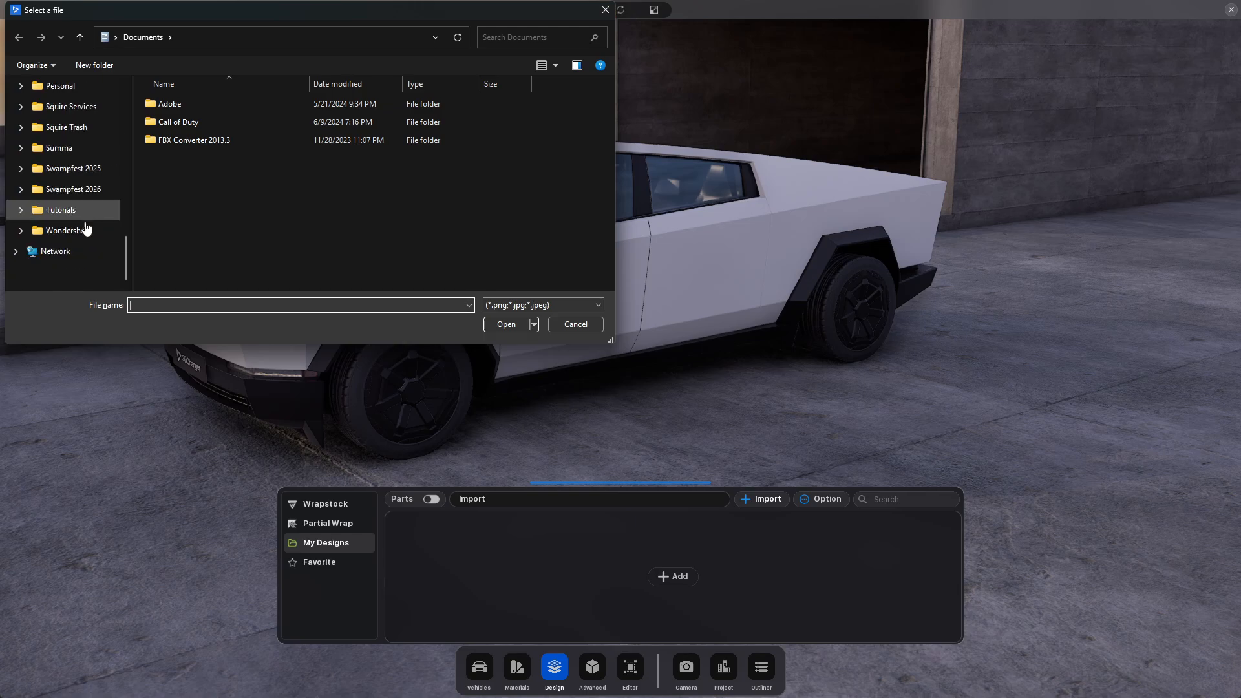
click(87, 234)
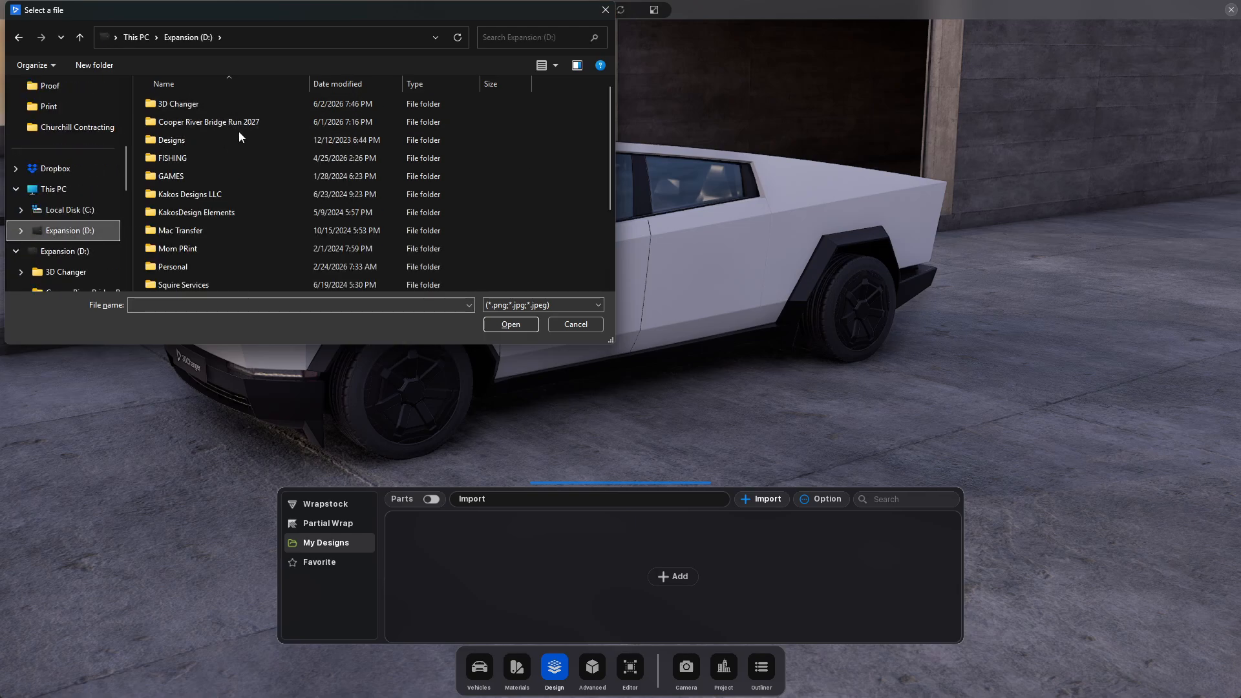
scroll(239, 136, down, 3)
double_click(235, 266)
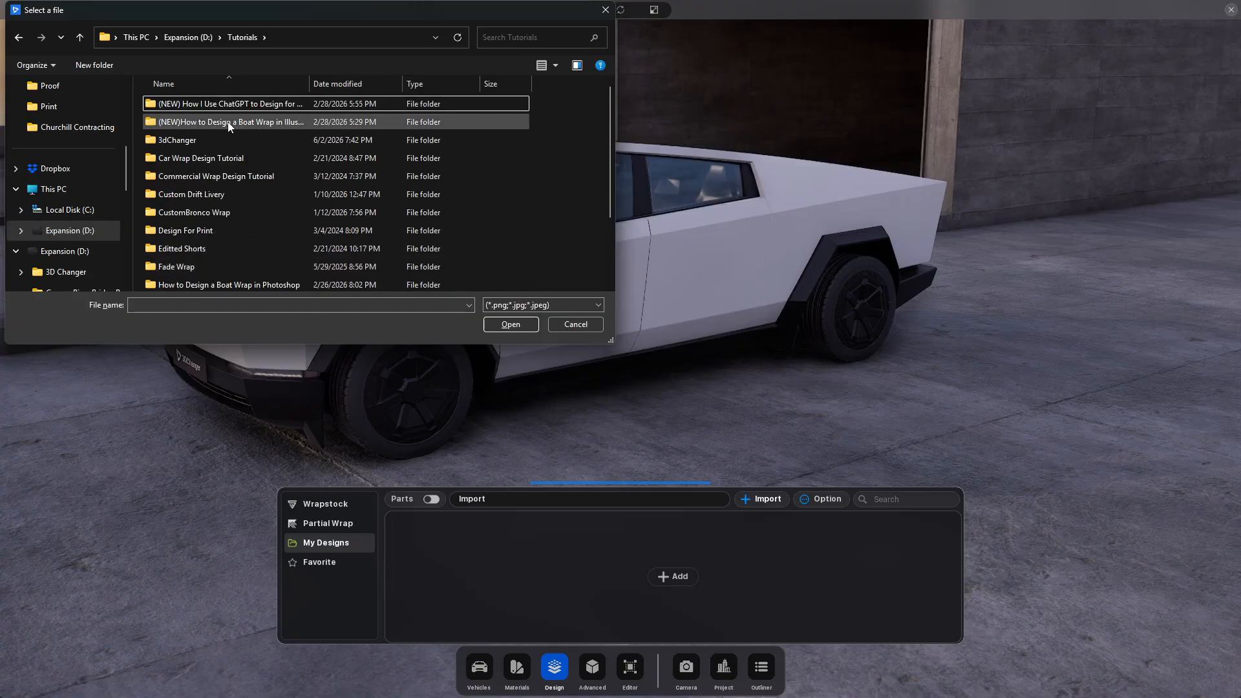
double_click(213, 140)
click(243, 37)
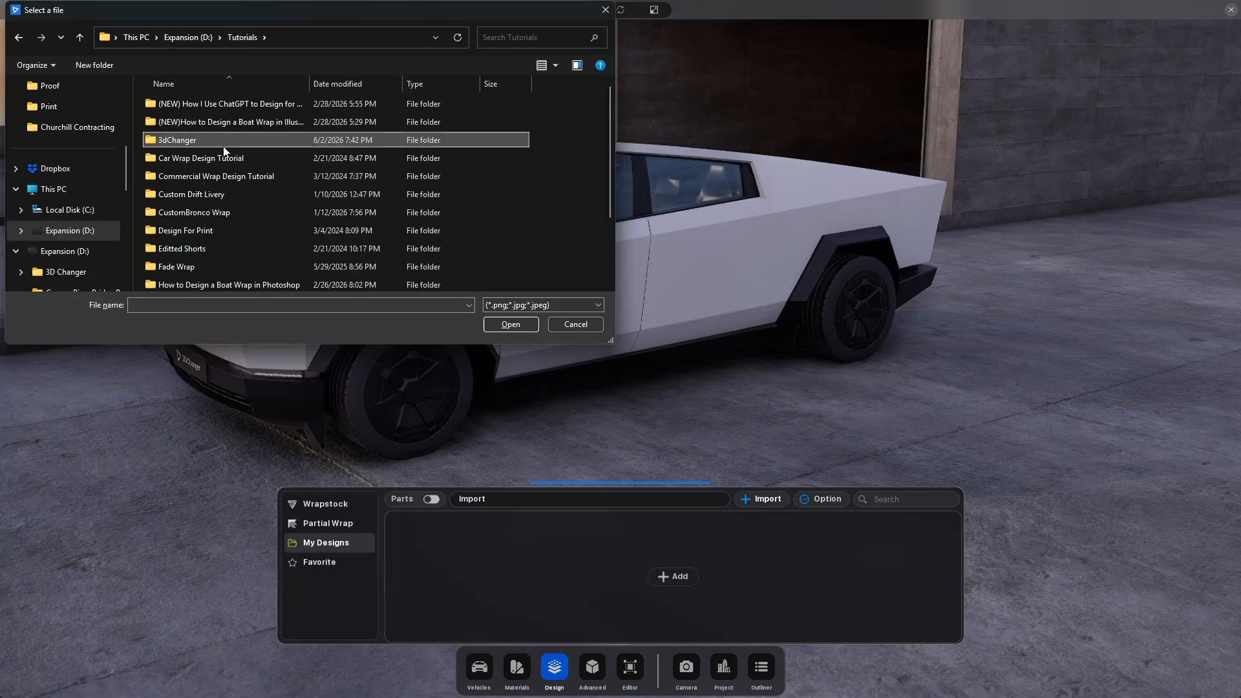
Look for design templates in the StudioXR Content folder of the 3DChanger2026 installation on Expansion (D:)
click(70, 230)
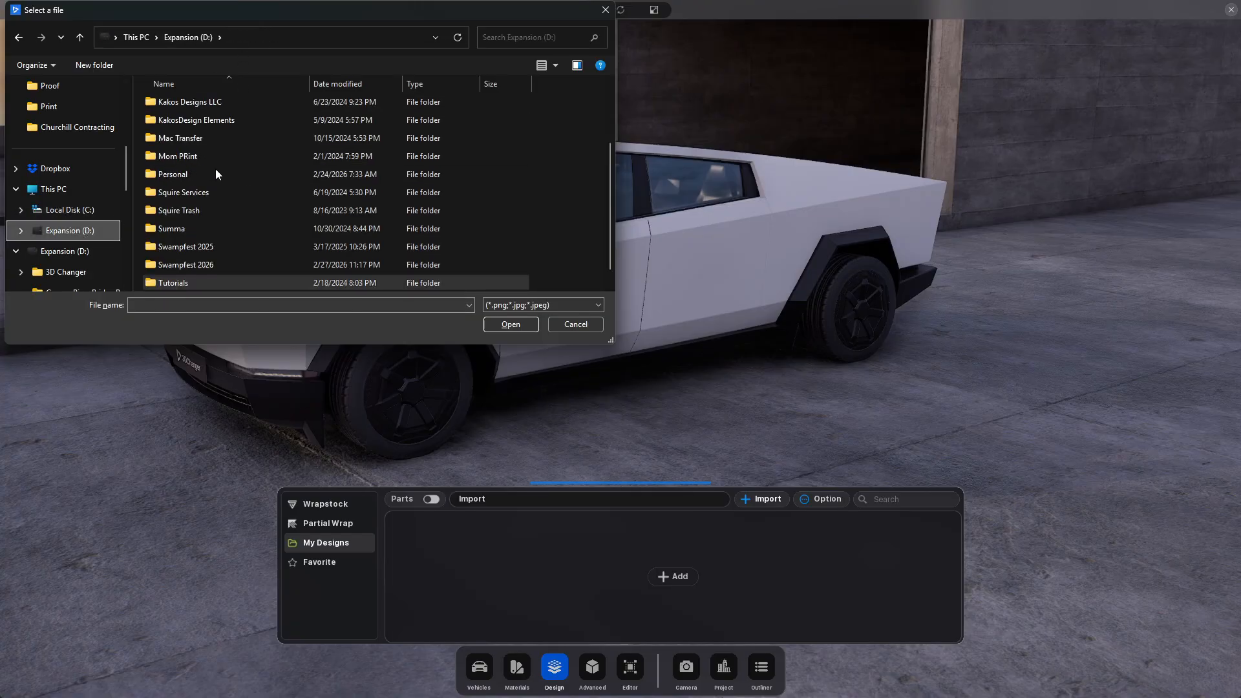
double_click(219, 105)
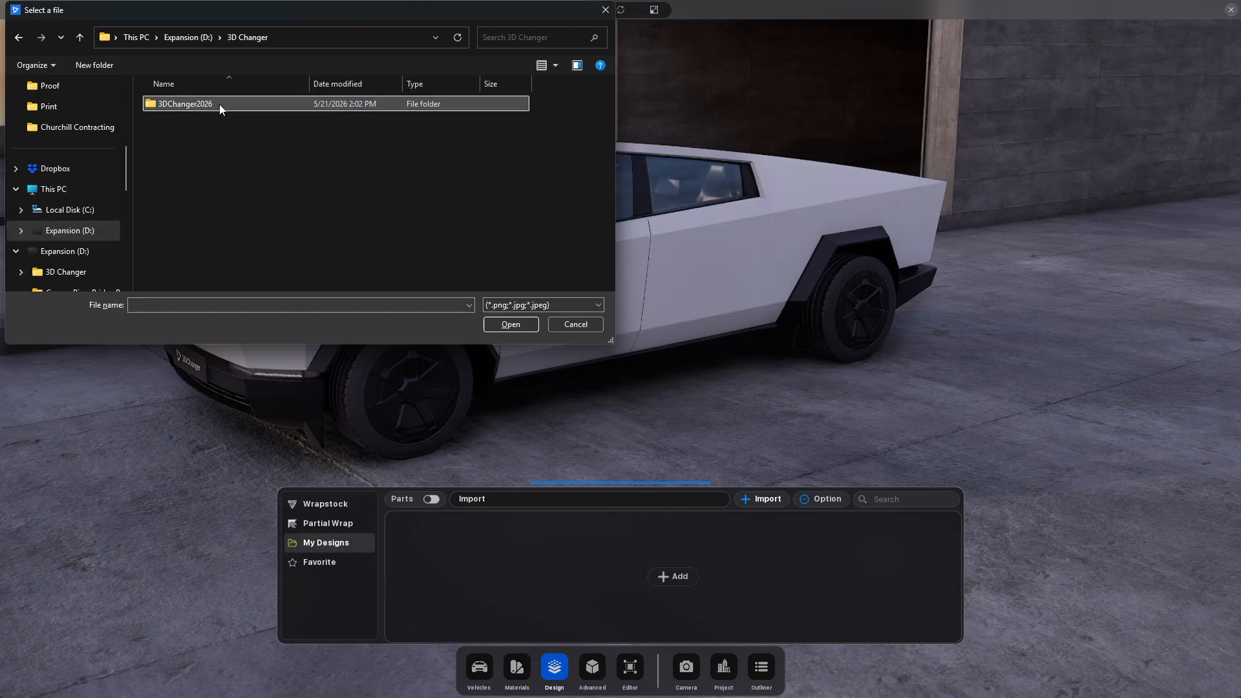
double_click(237, 104)
double_click(217, 117)
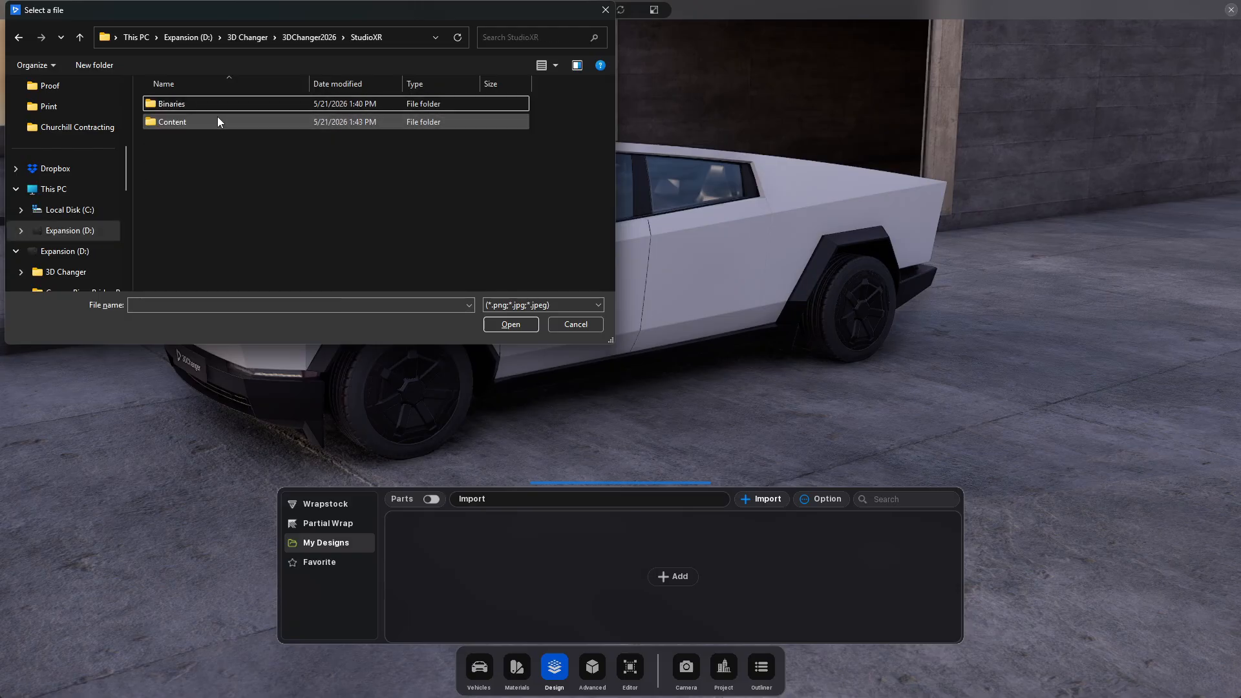
double_click(225, 124)
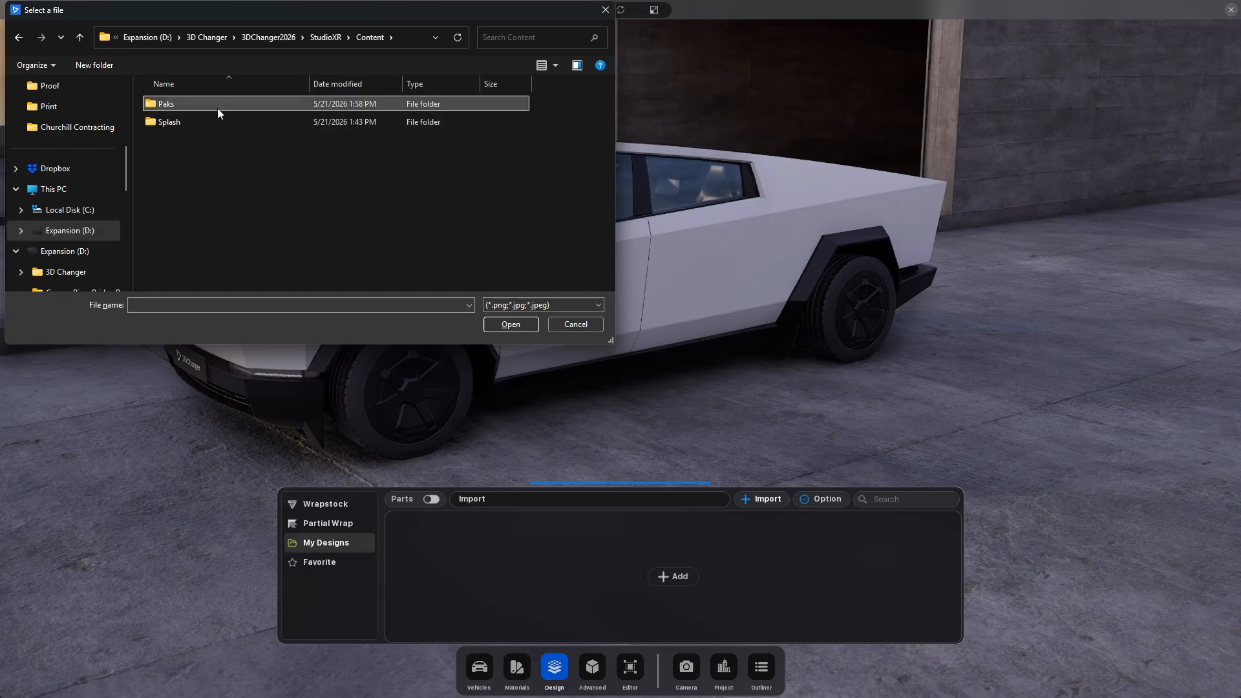
double_click(218, 107)
click(295, 37)
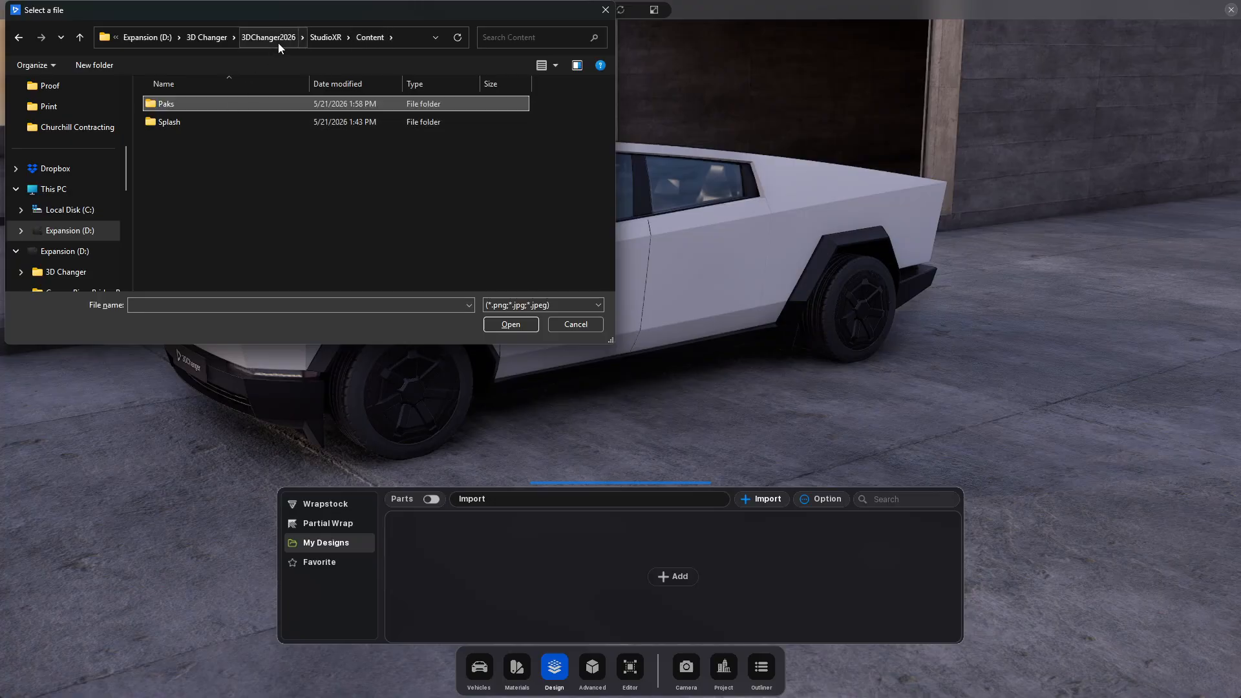
Check the Engine Content folder of 3DChanger2026 for templates and close the file selection without importing anything
click(327, 37)
click(303, 37)
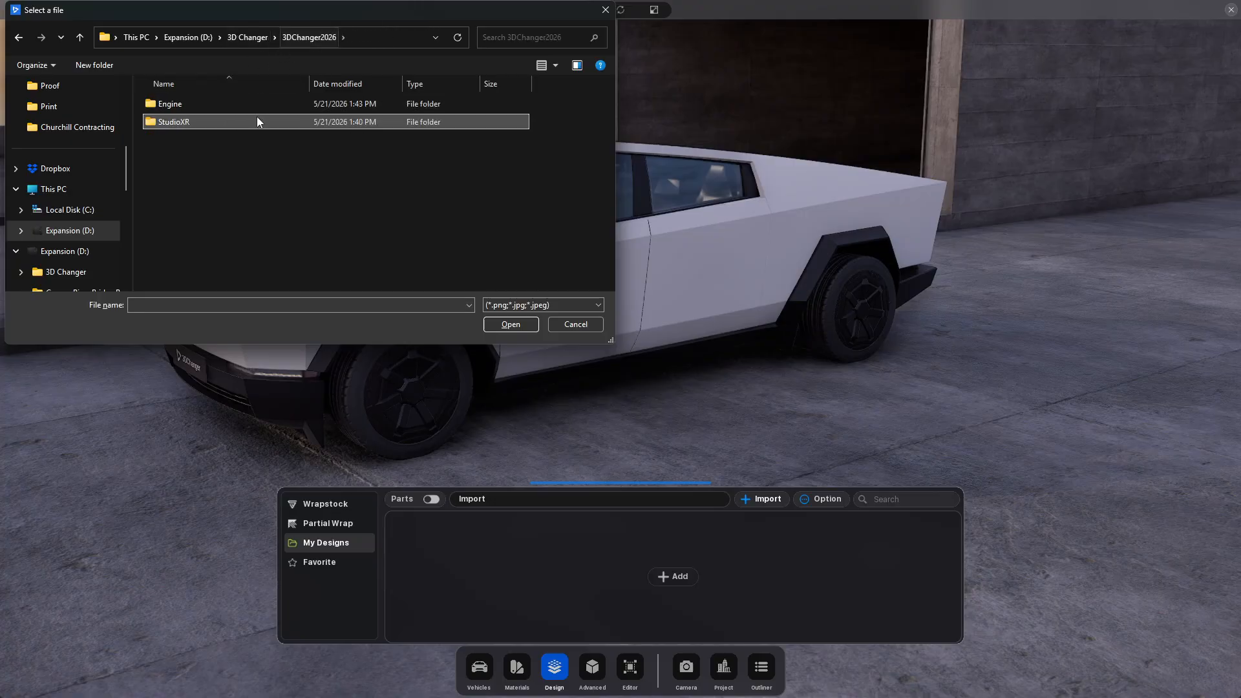
double_click(254, 103)
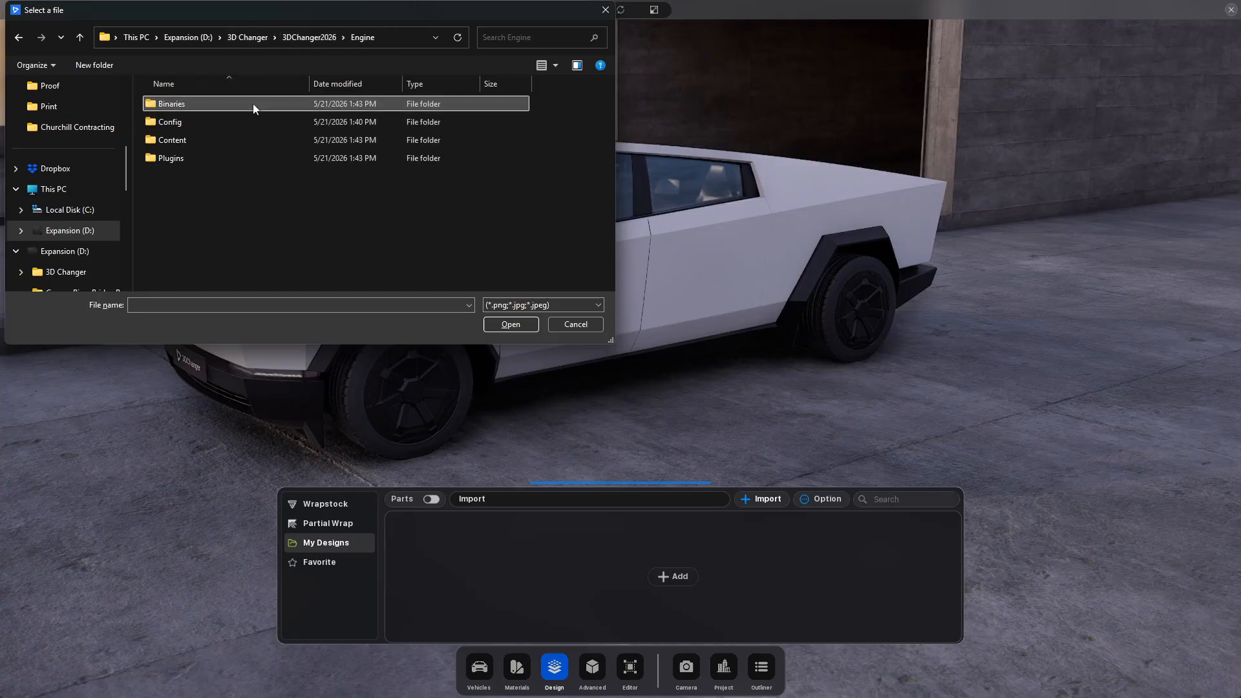
double_click(238, 142)
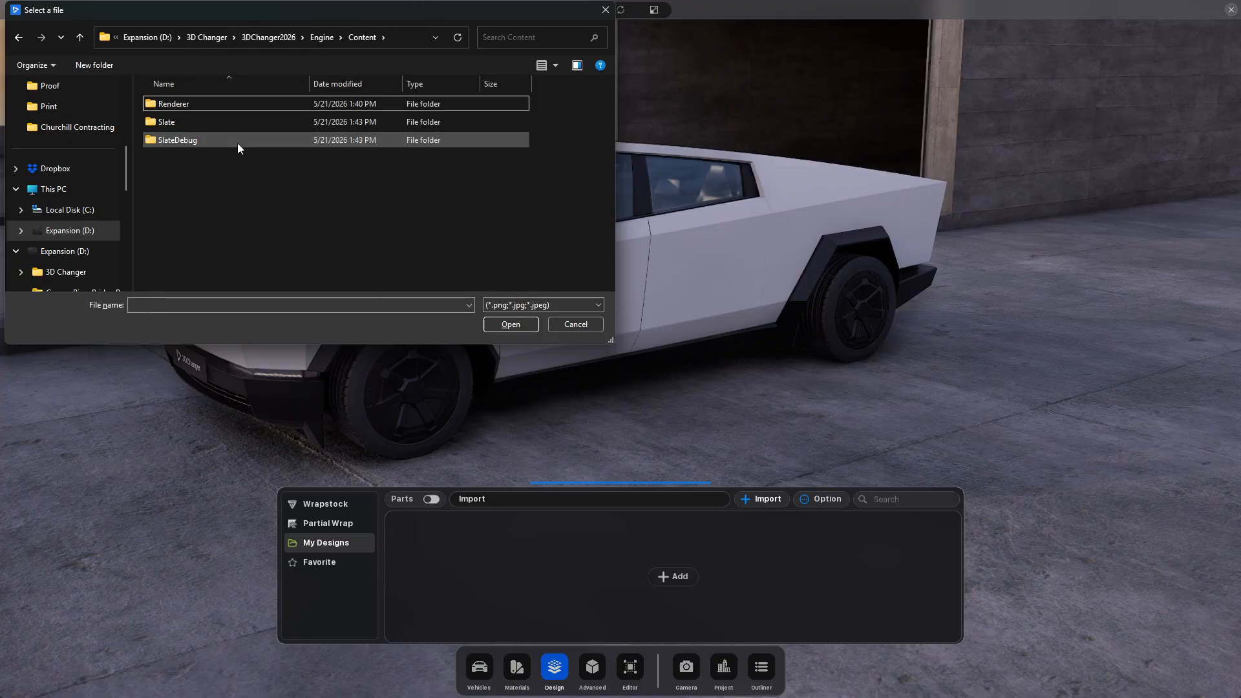
double_click(234, 106)
click(301, 38)
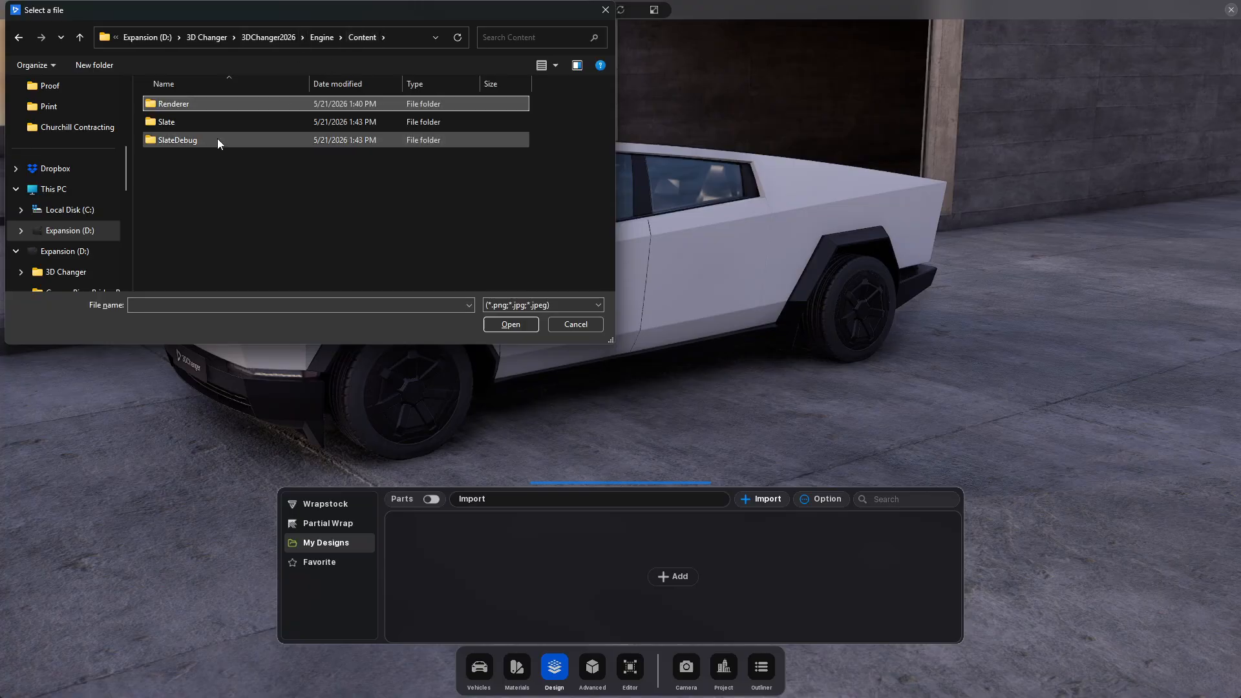
click(603, 10)
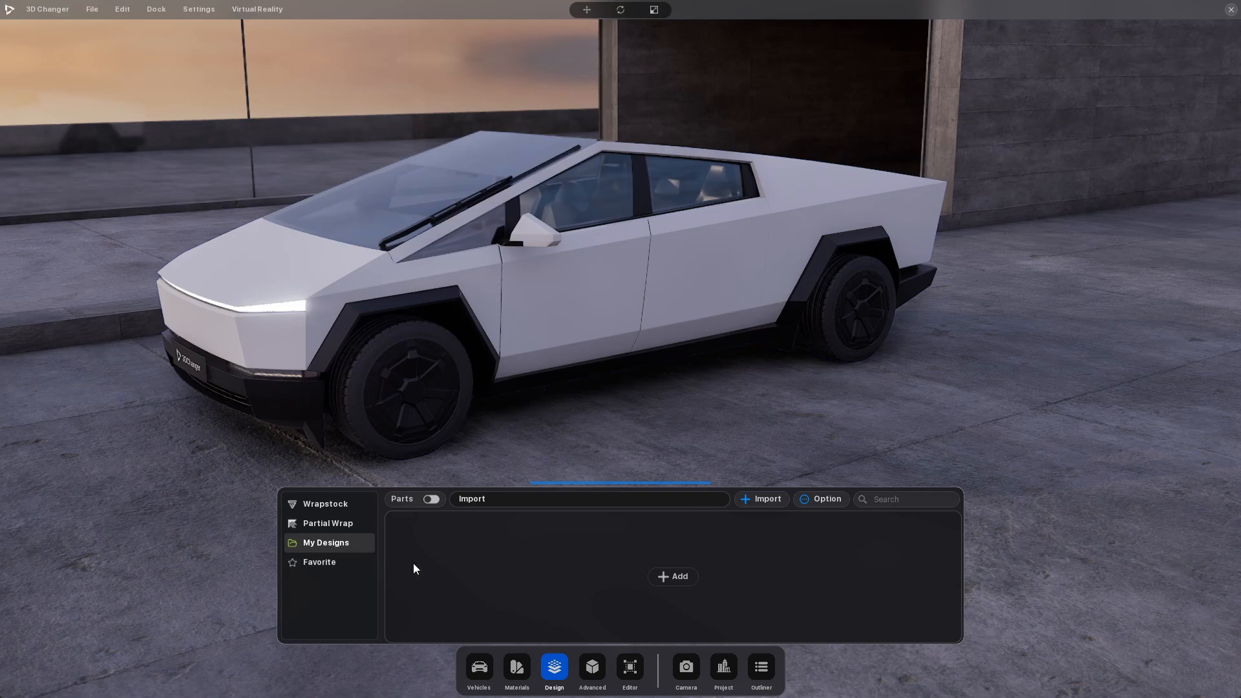
Look at the My Designs folder option and the Advanced Color Grading settings, and return to the Design section
click(819, 496)
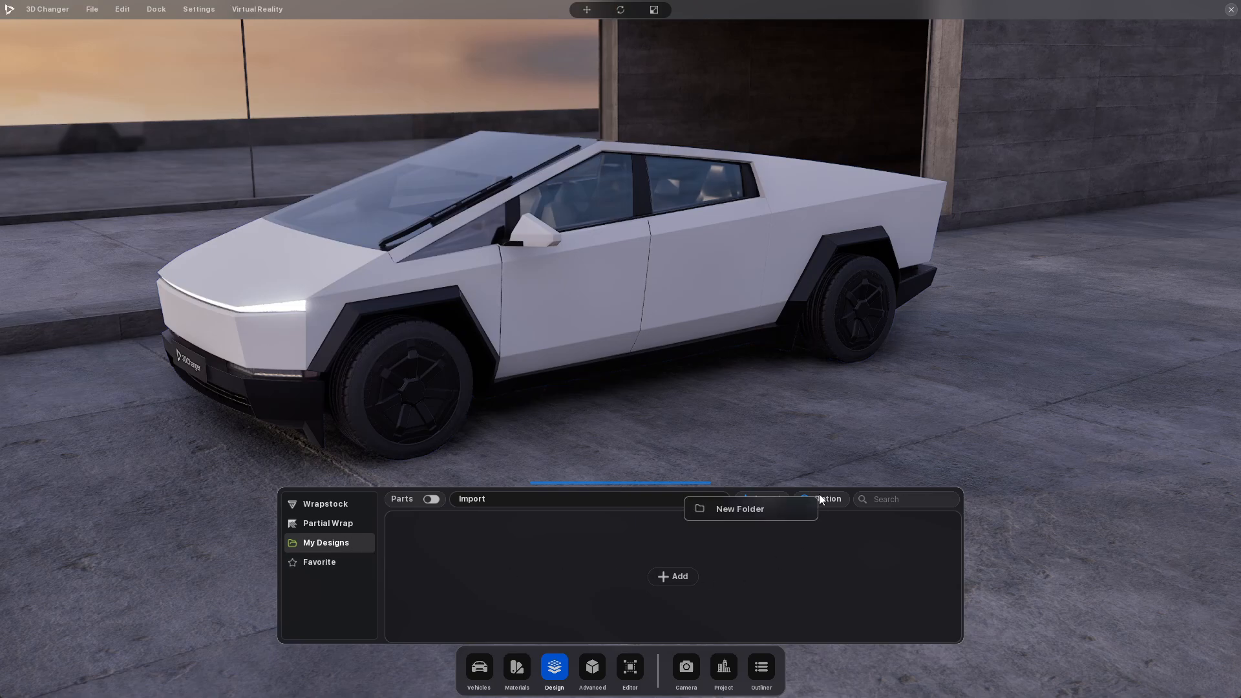
click(830, 499)
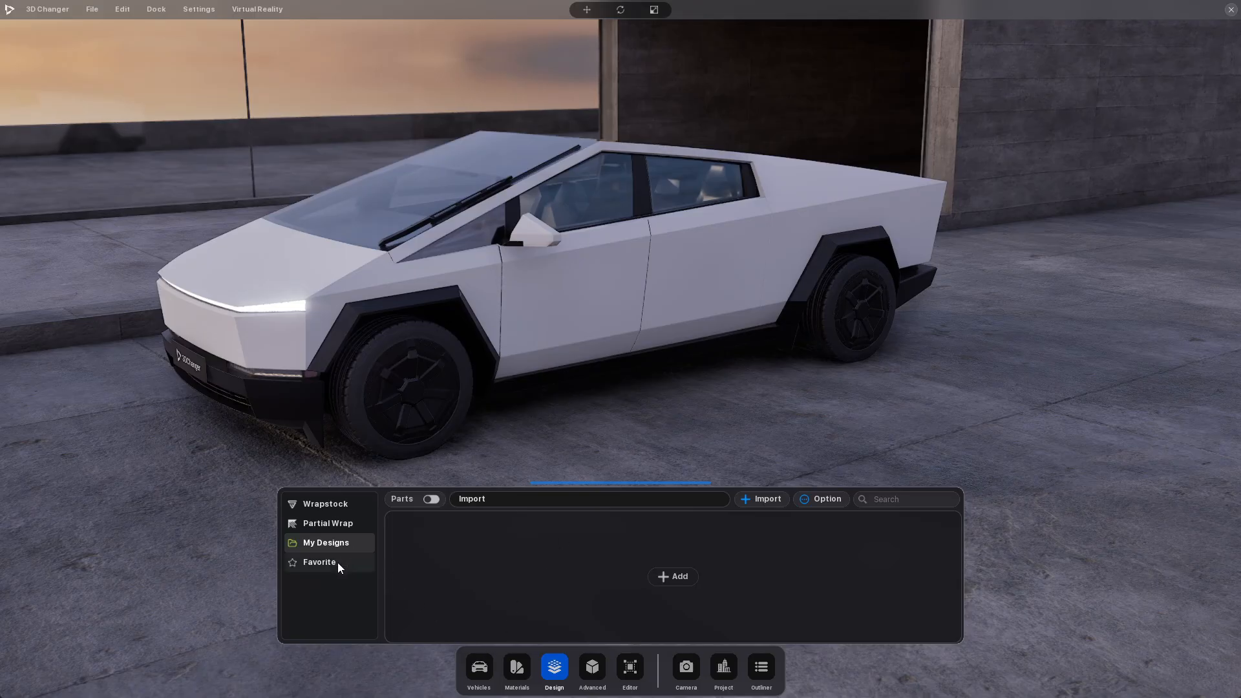
click(594, 666)
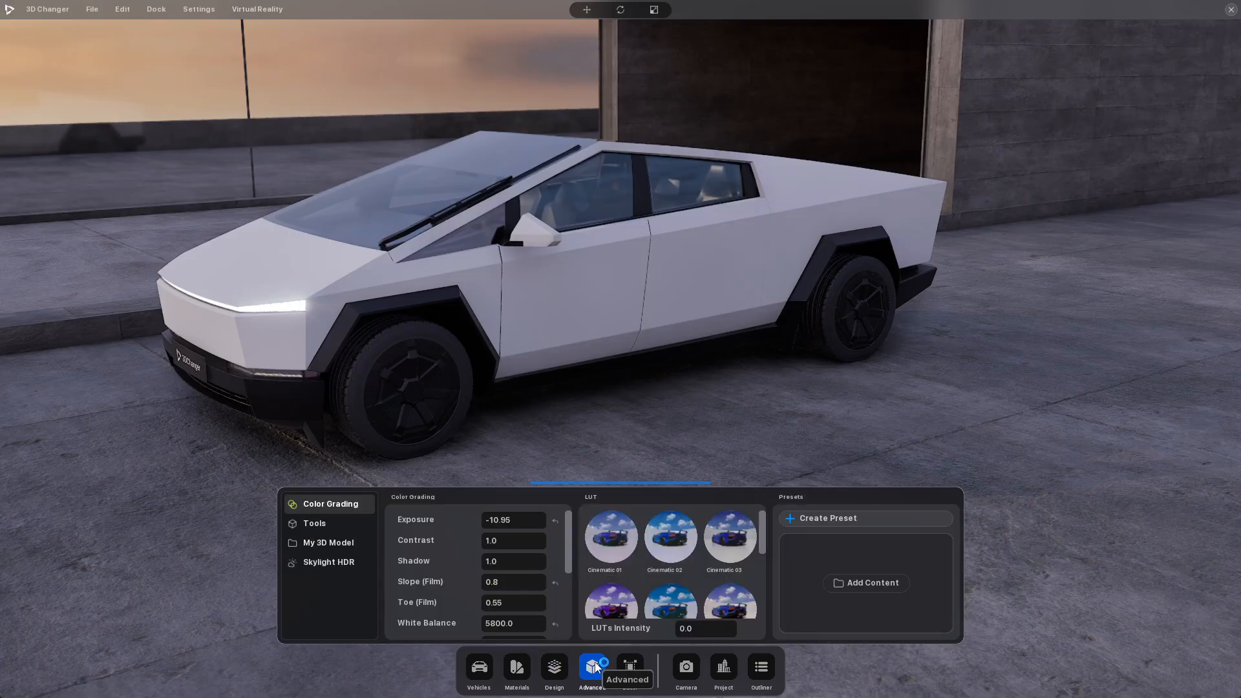
click(555, 668)
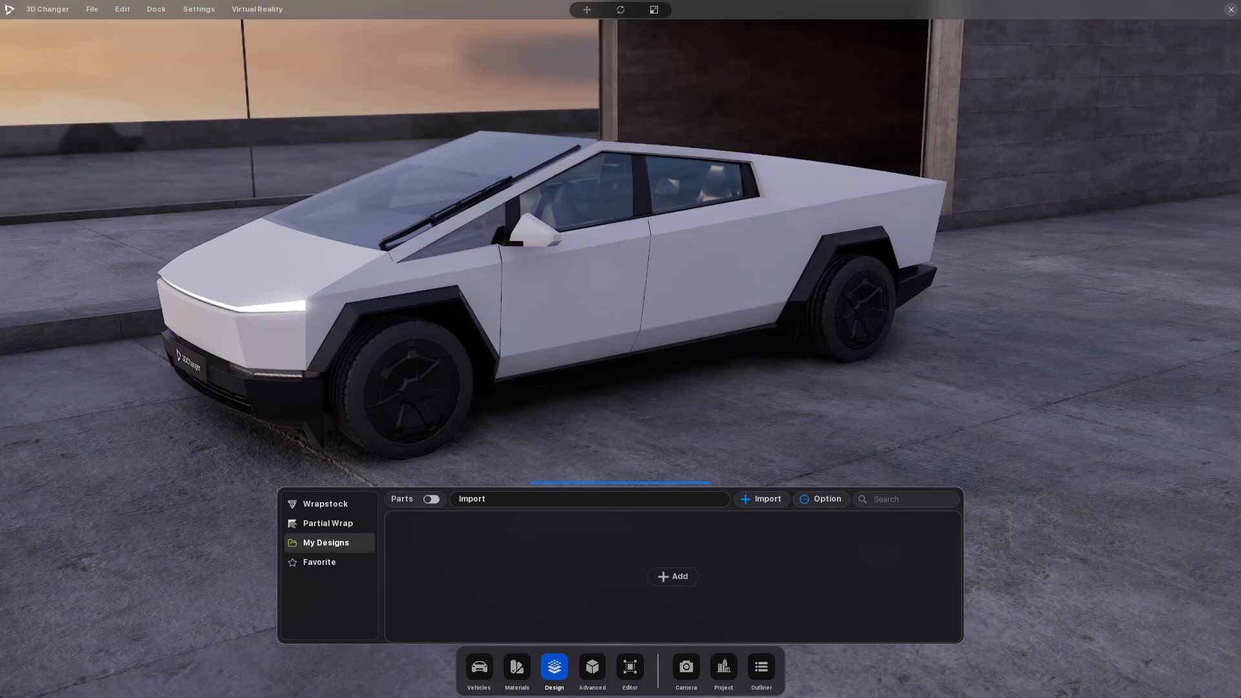
Switch to Firefox and open the wrap design import tutorial from the 3D Changer Features page
key(super+d)
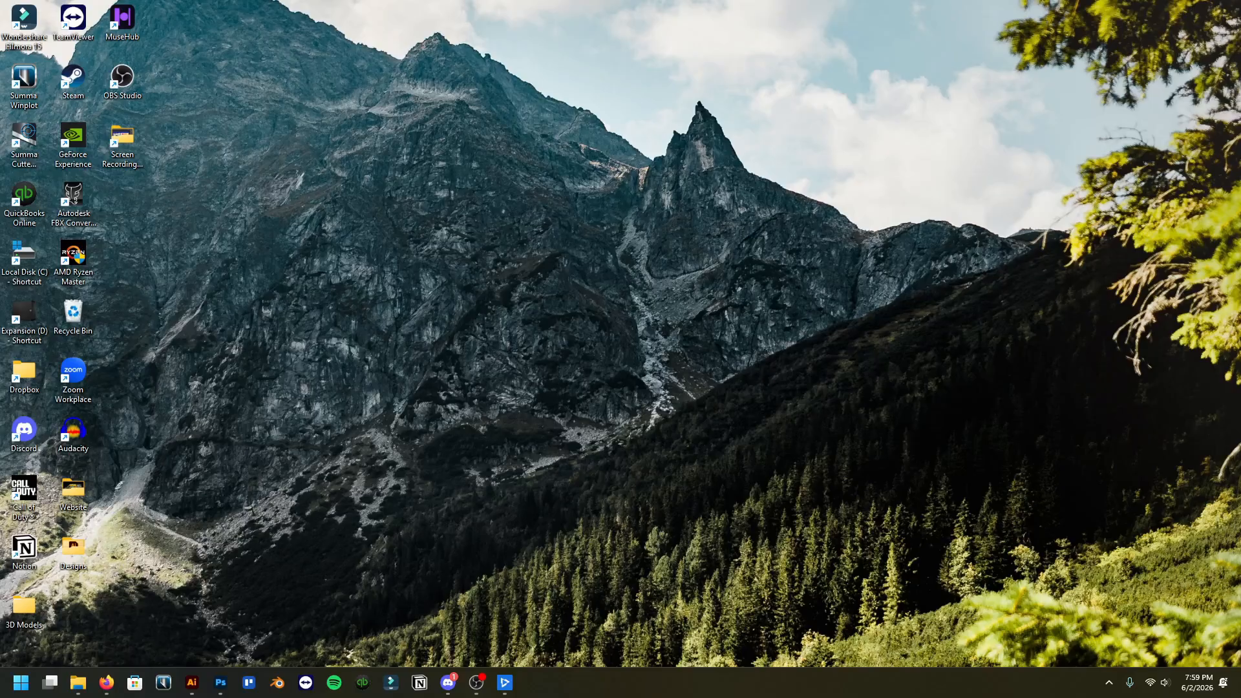
key(super+d)
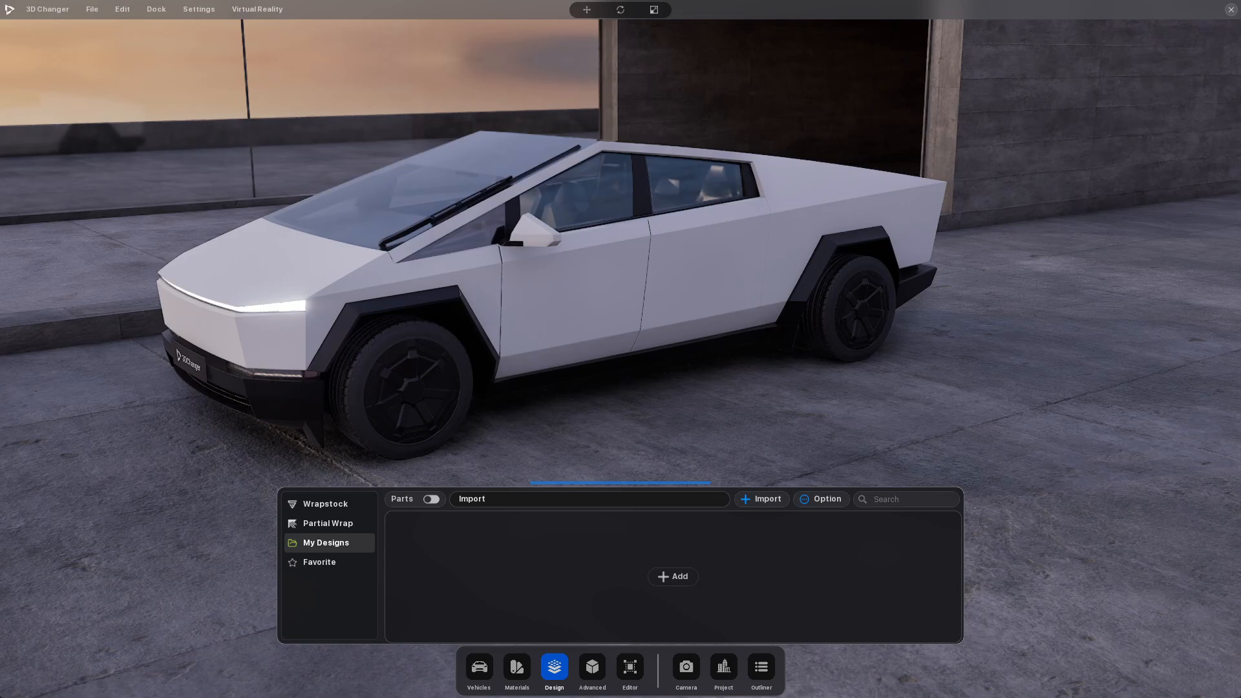
drag(0, 206, 437, 1)
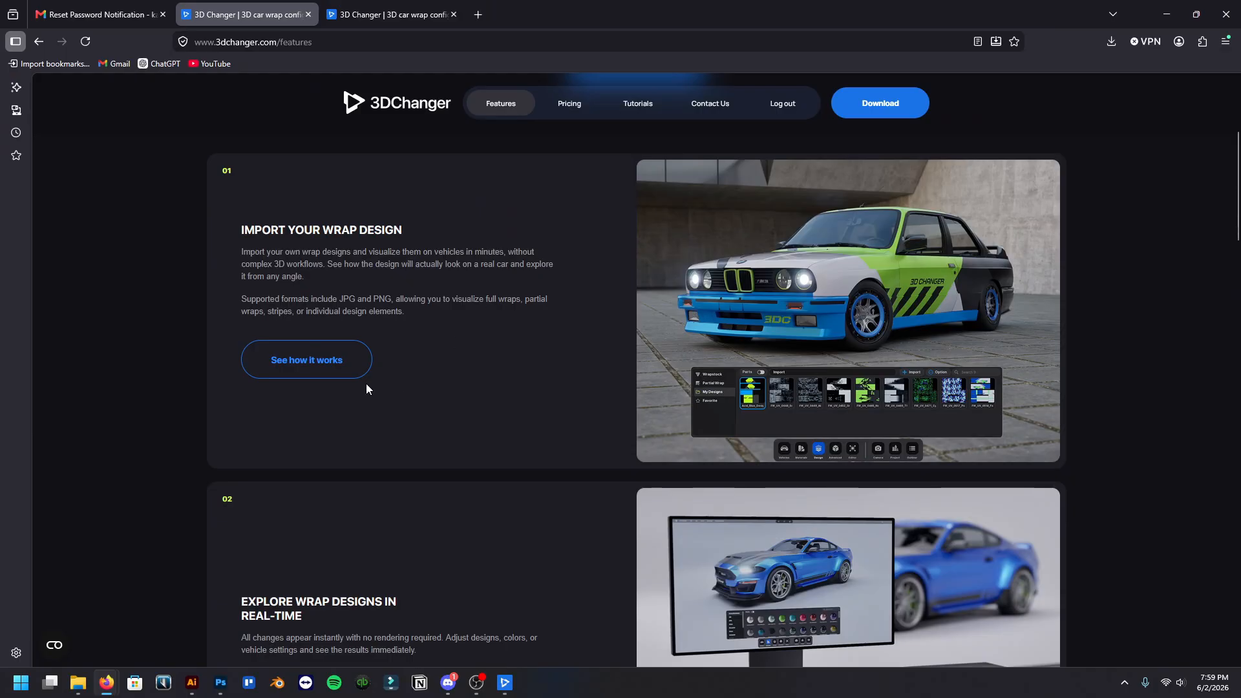
click(325, 364)
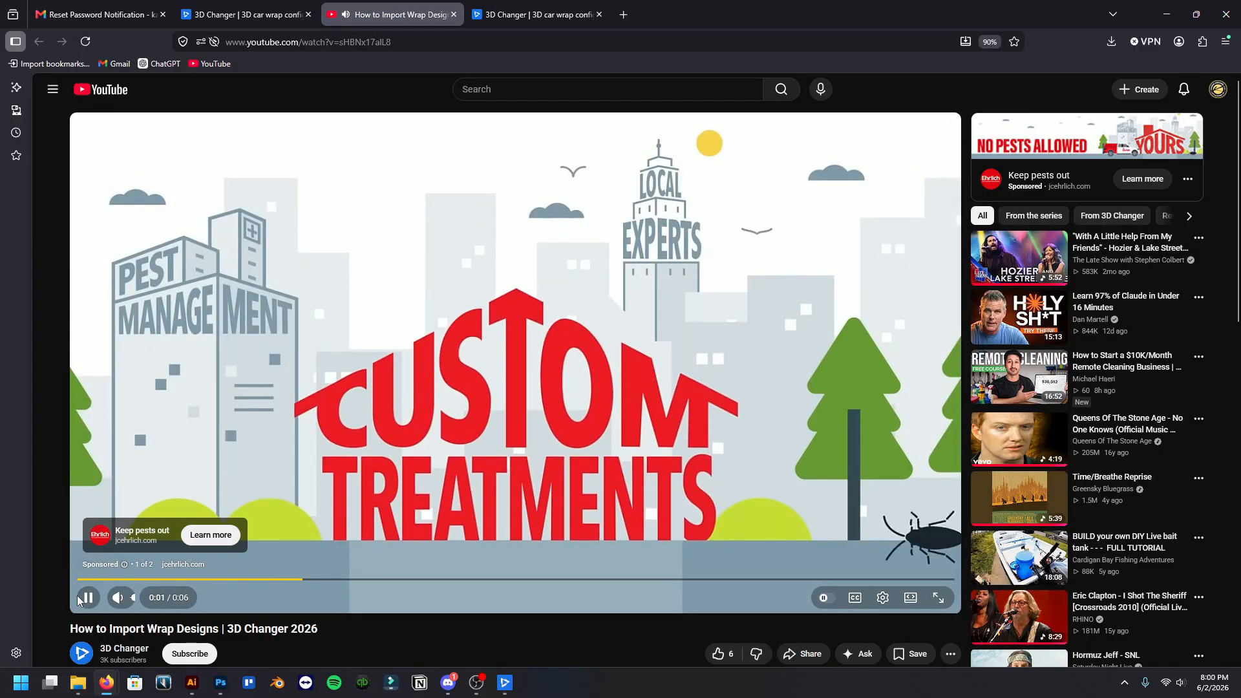
Get past the ads and watch the start of "How to Import Wrap Designs", pausing at the universal template preview
click(87, 599)
click(383, 561)
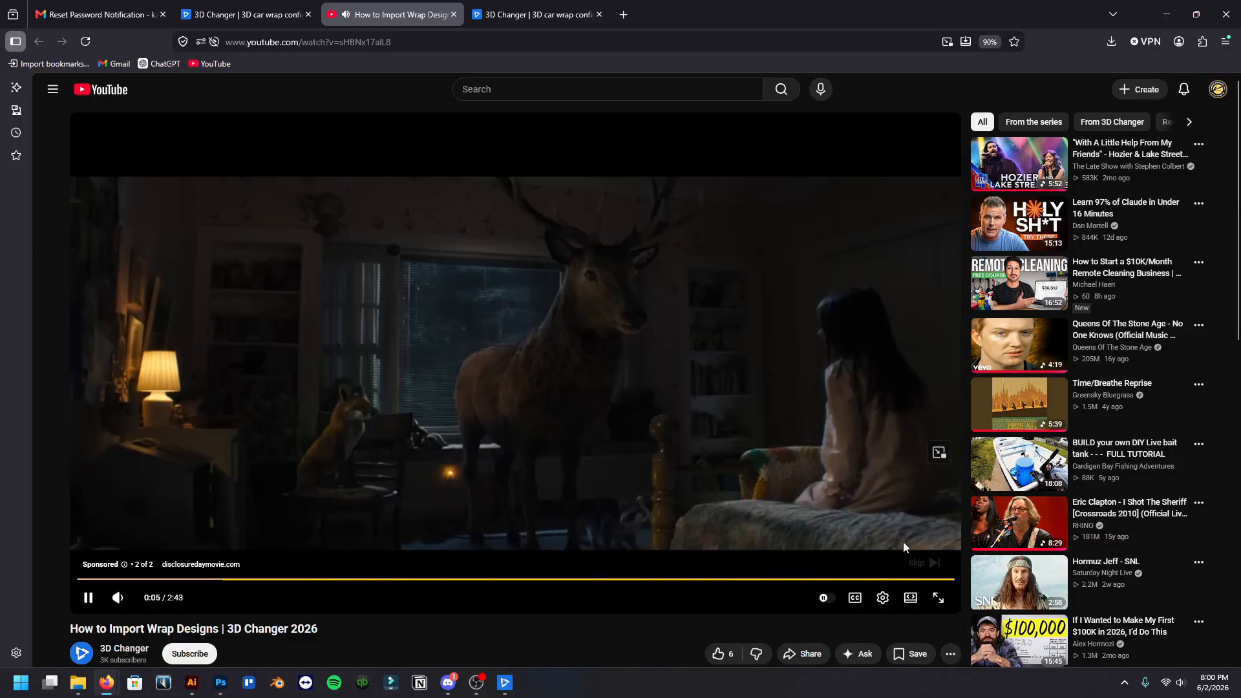
click(913, 554)
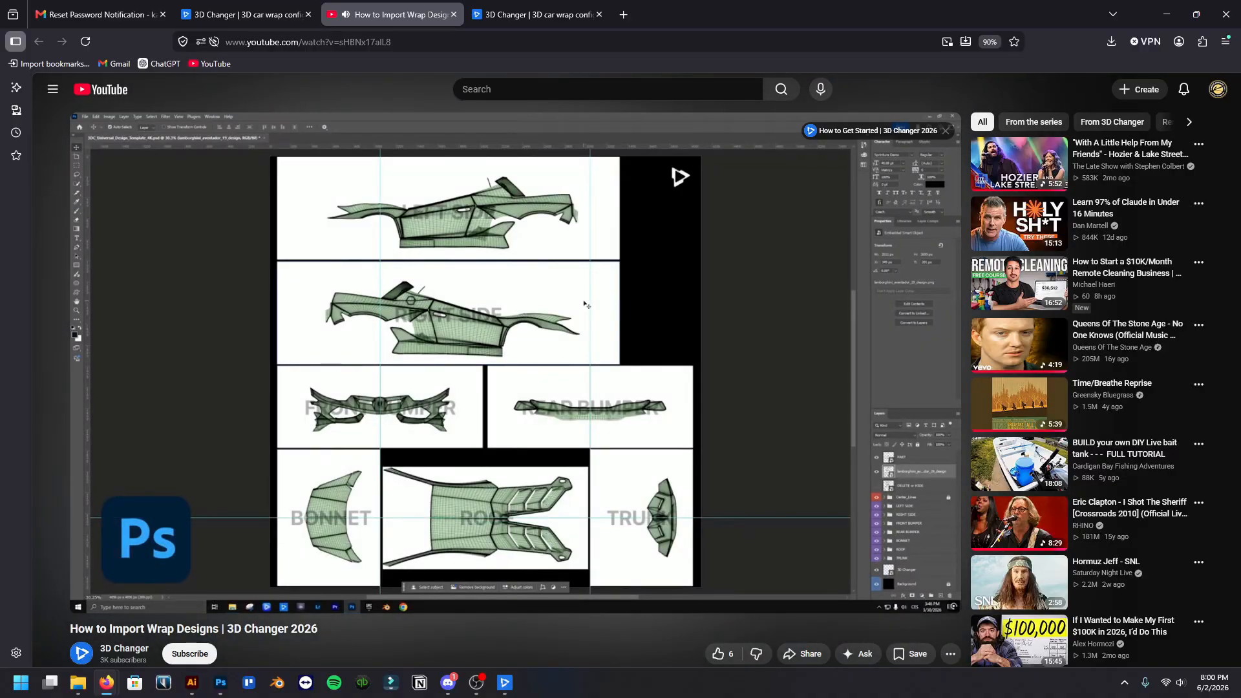
click(498, 457)
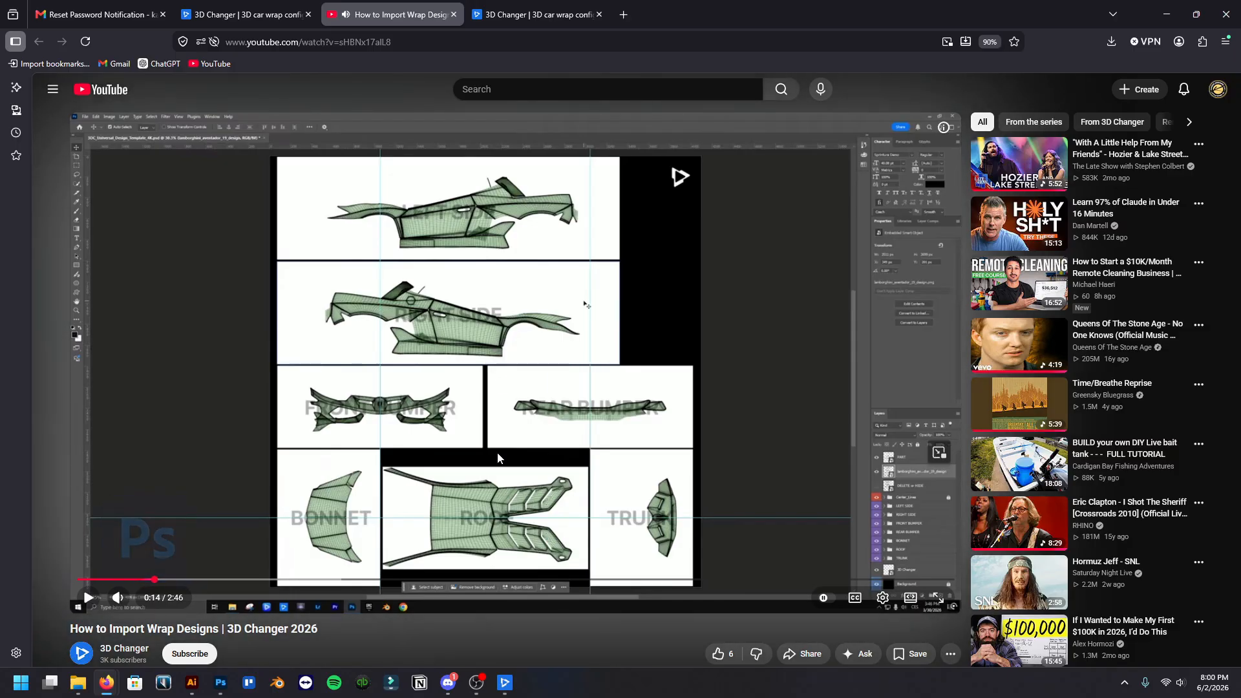
click(498, 458)
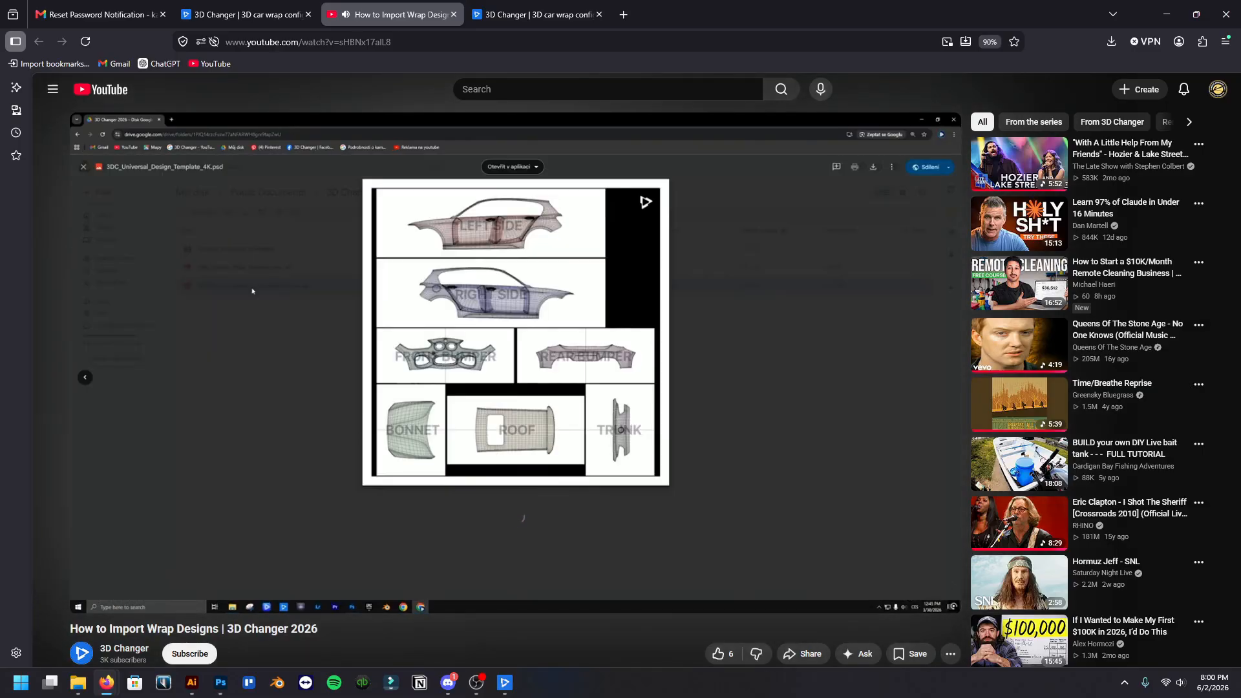
click(518, 514)
Expand the tutorial's video description and open its Universal Design Template link
scroll(529, 419, down, 2)
scroll(529, 419, down, 3)
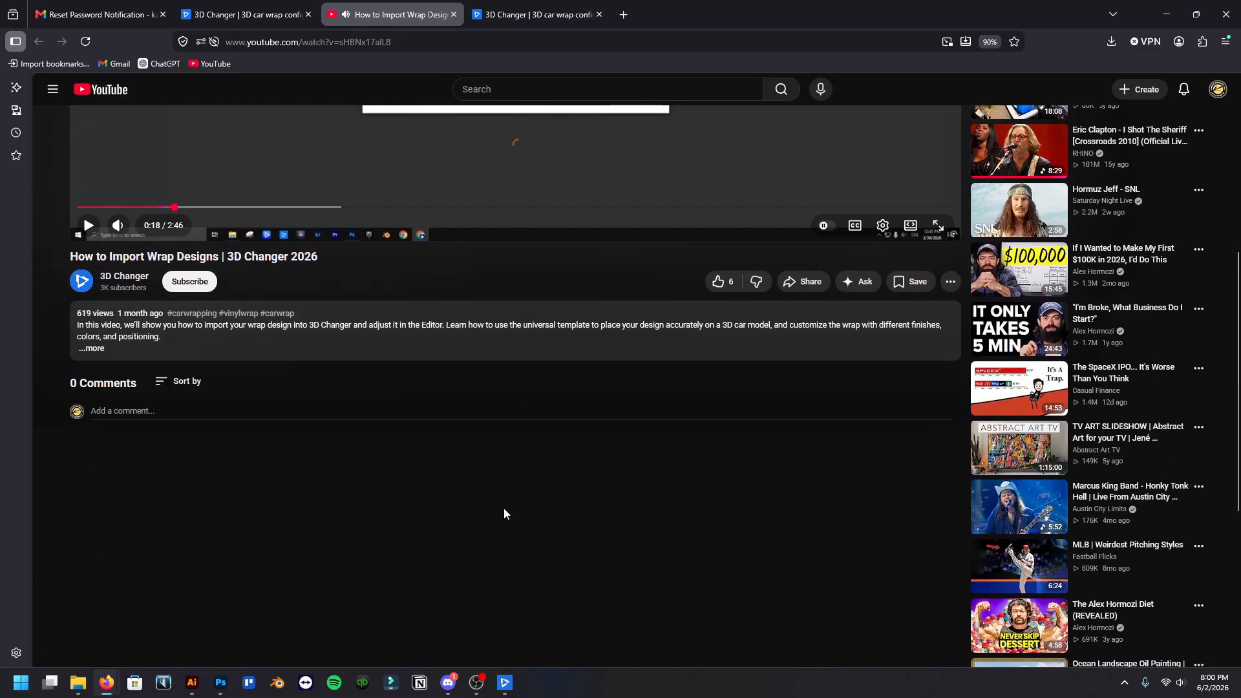
click(93, 349)
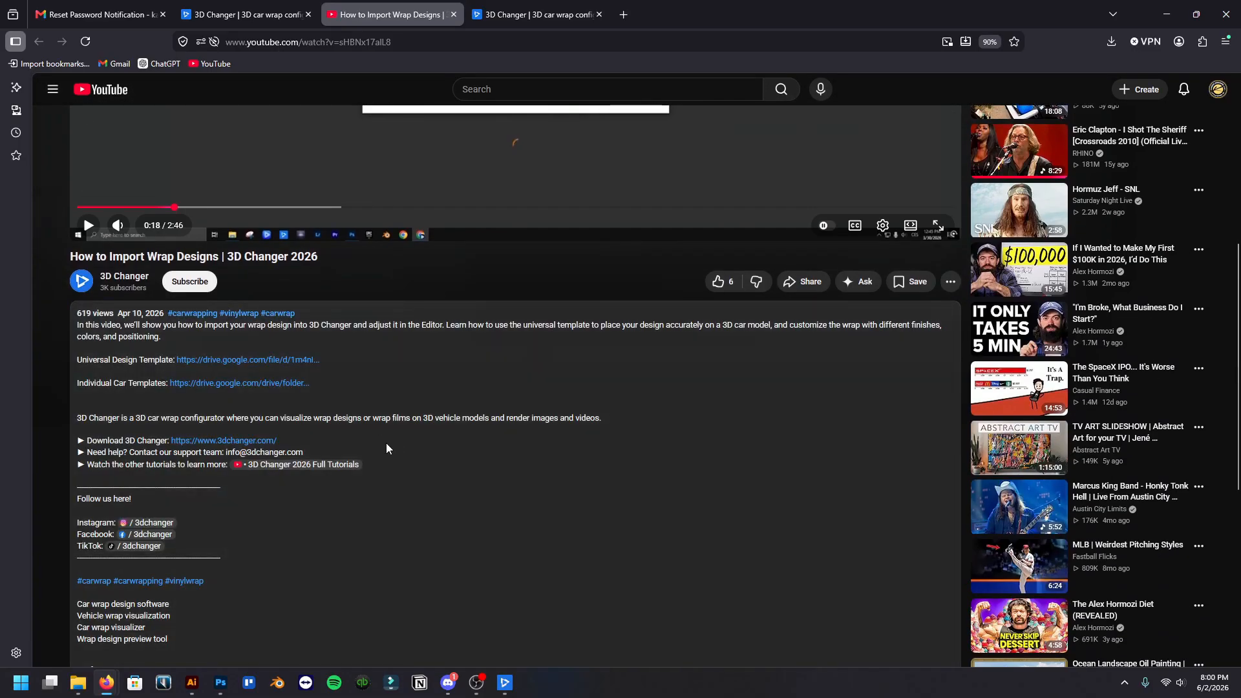
click(222, 360)
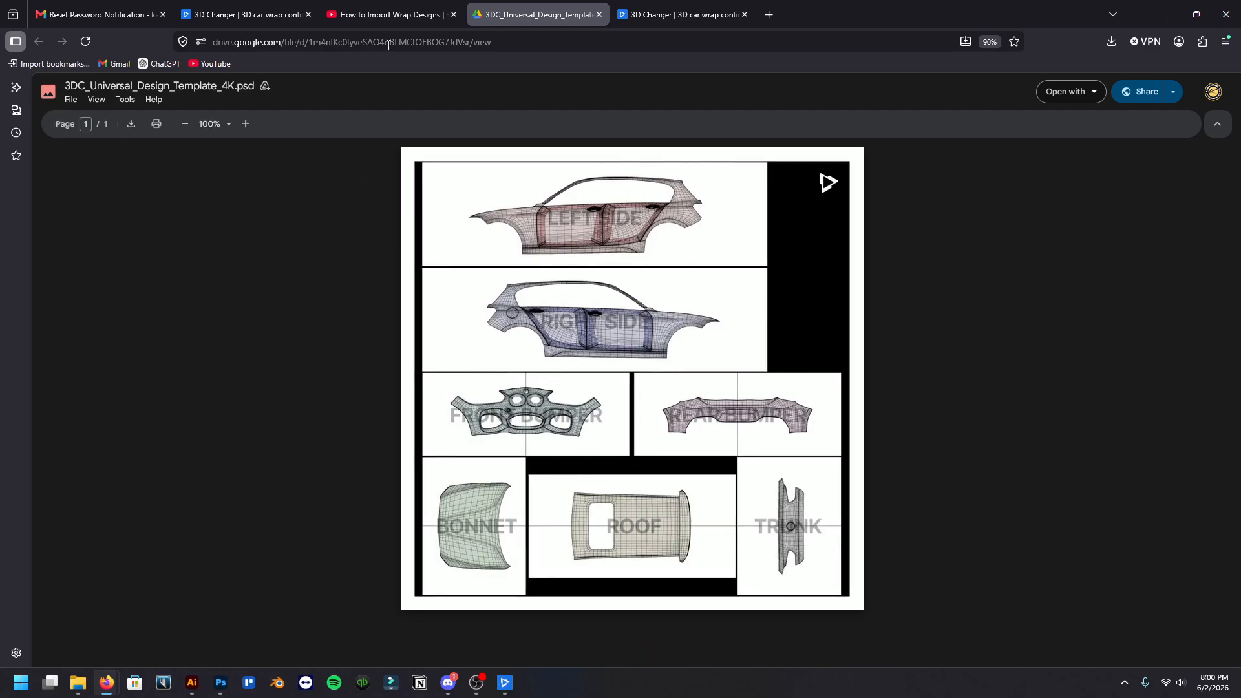
Open the Individual Car Templates folder from the video description and look through the vehicle folders
click(388, 14)
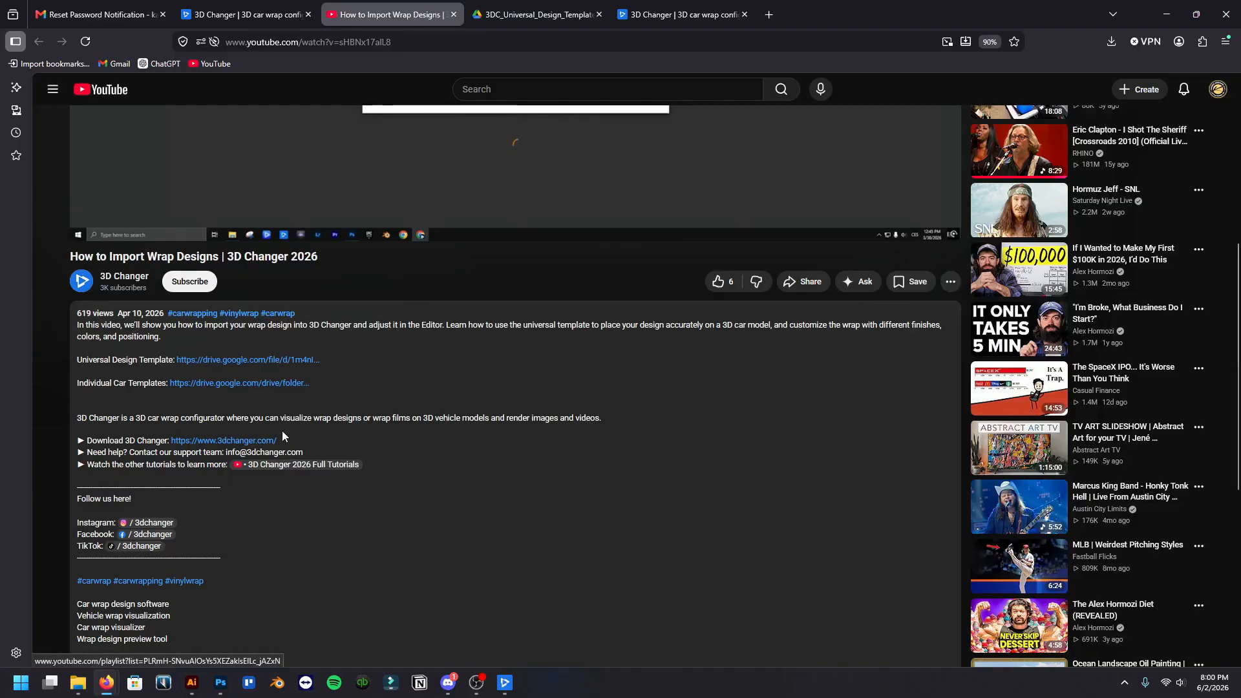
click(282, 383)
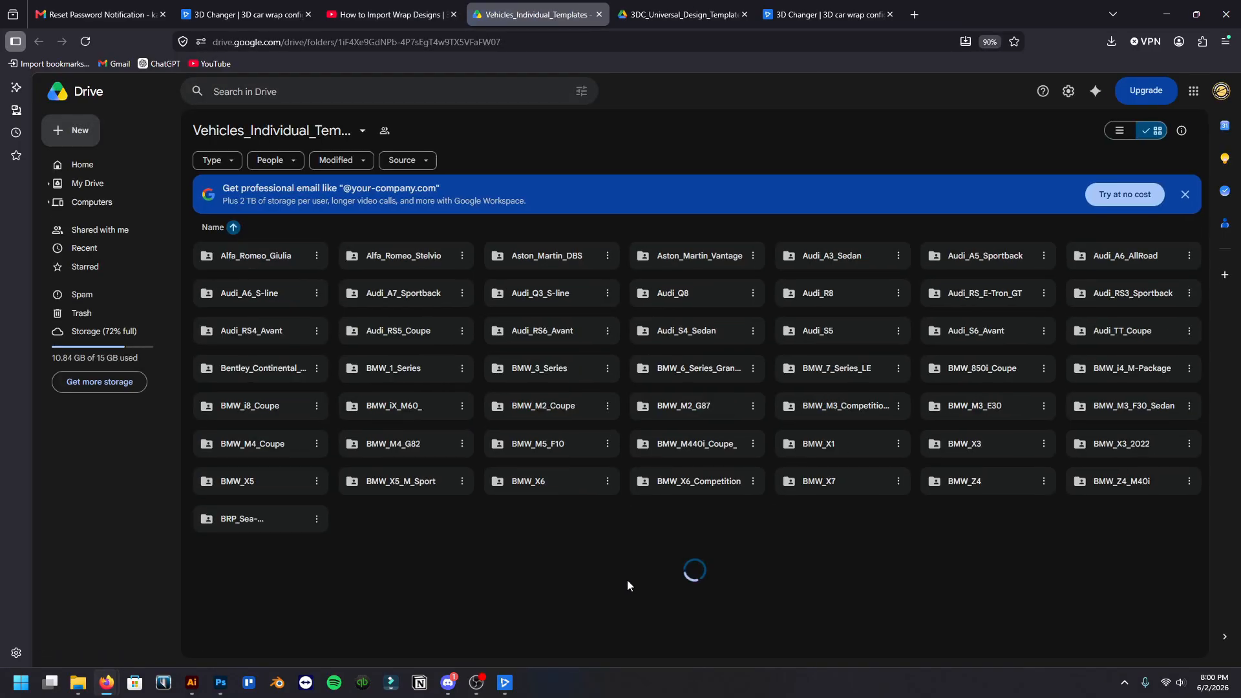
scroll(561, 377, down, 7)
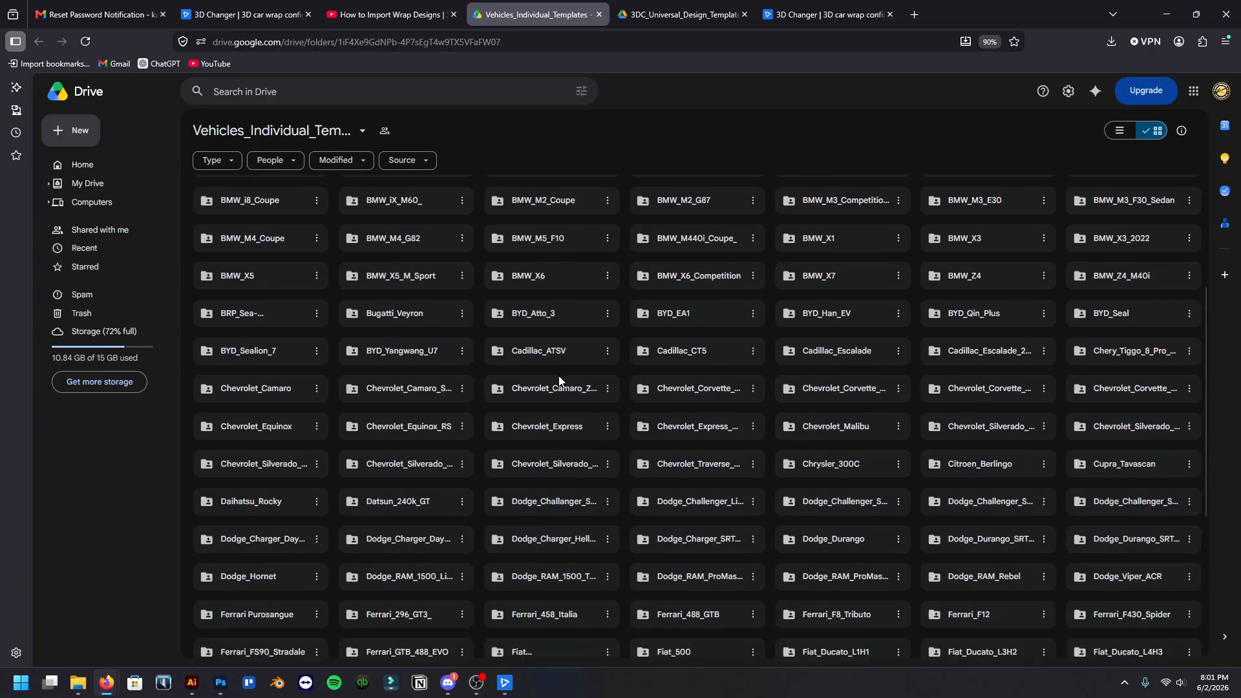
scroll(556, 437, up, 7)
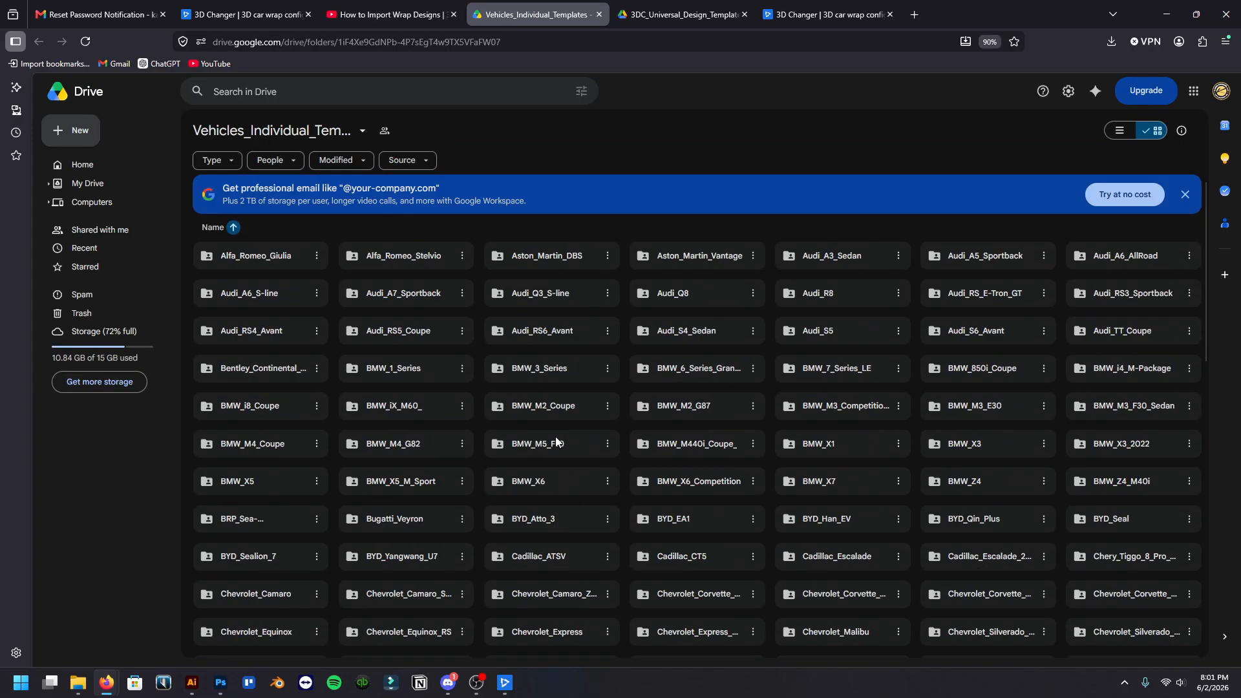
Search Drive for "cyber" and return to the Vehicles_Individual_Templates folder
click(411, 92)
text(c)
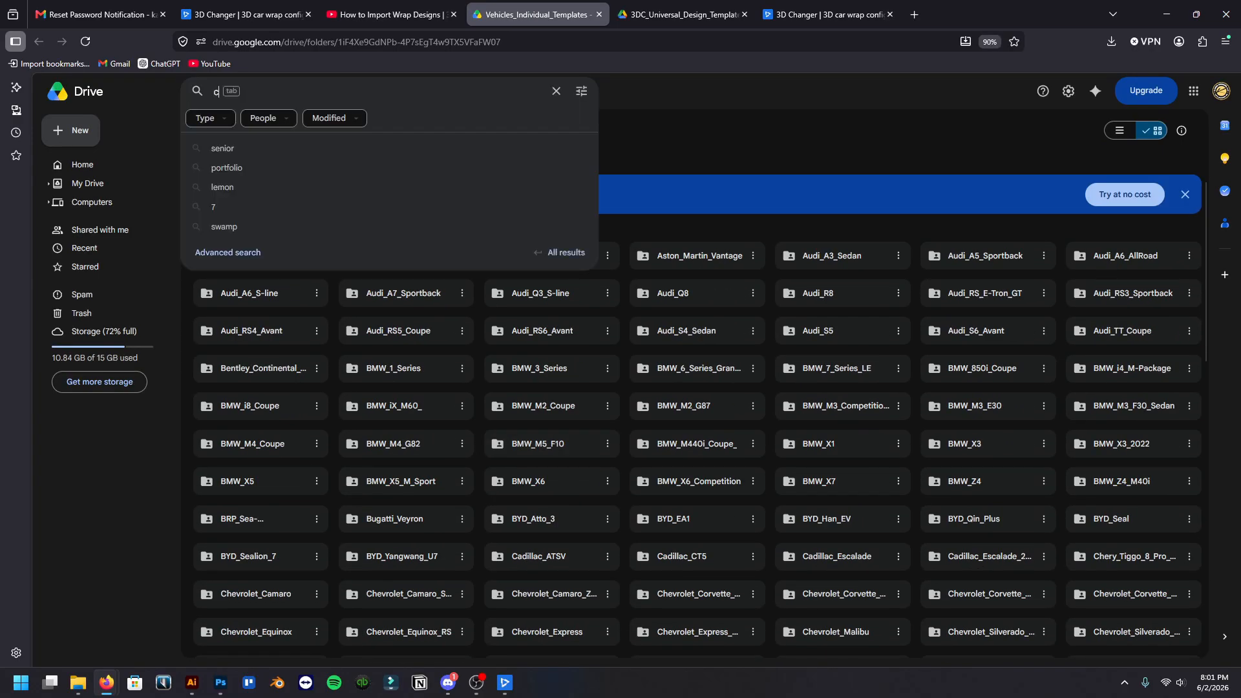
text(yber)
key(Return)
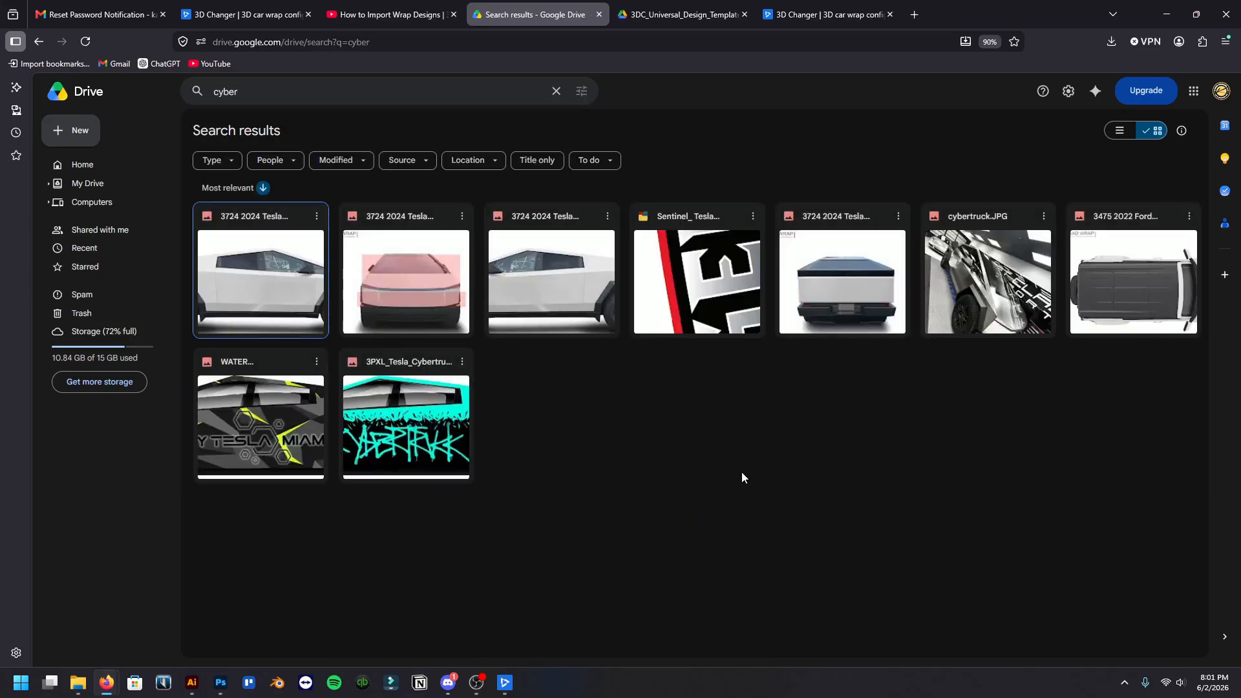
click(41, 40)
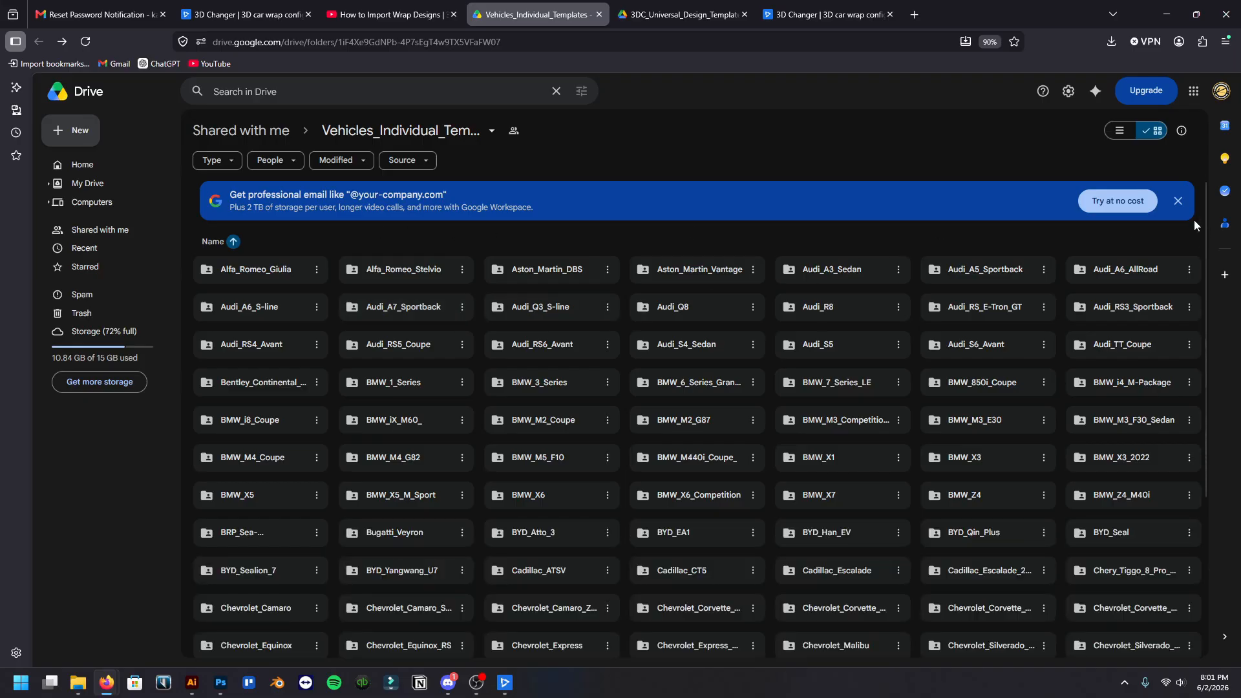
Dismiss the promotional banner and select the Tesla_Cybertruck folder among the individual vehicle templates
click(1178, 202)
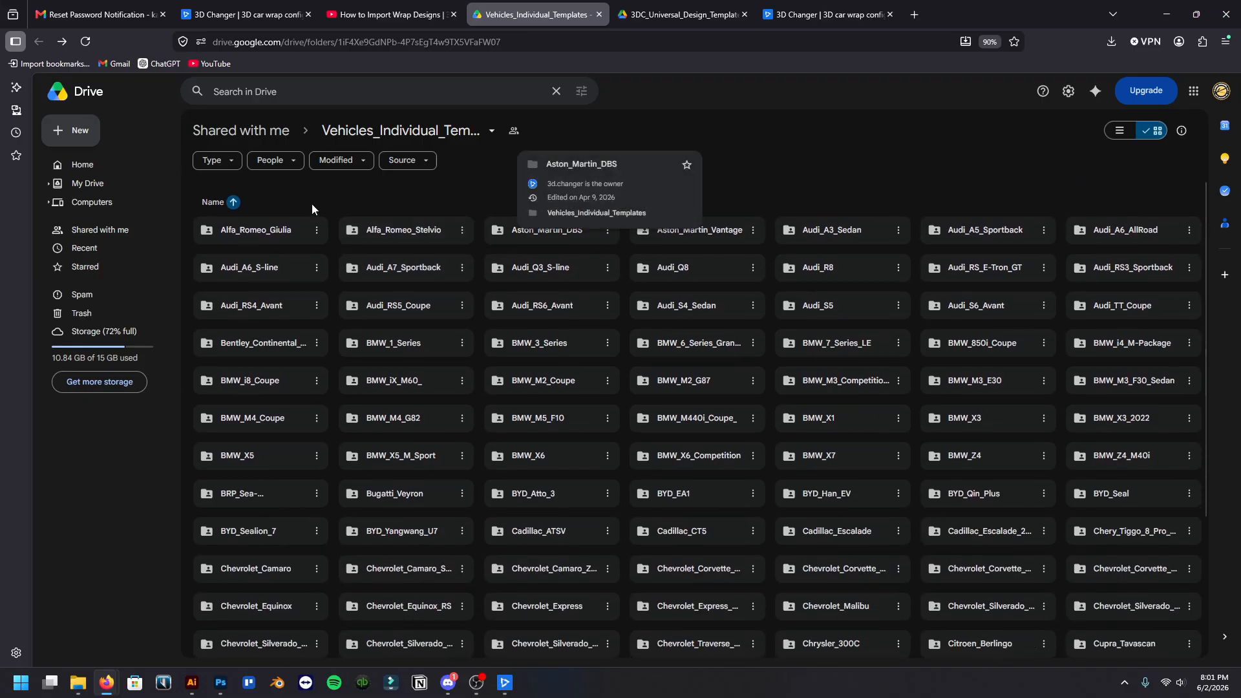
click(227, 163)
click(227, 163)
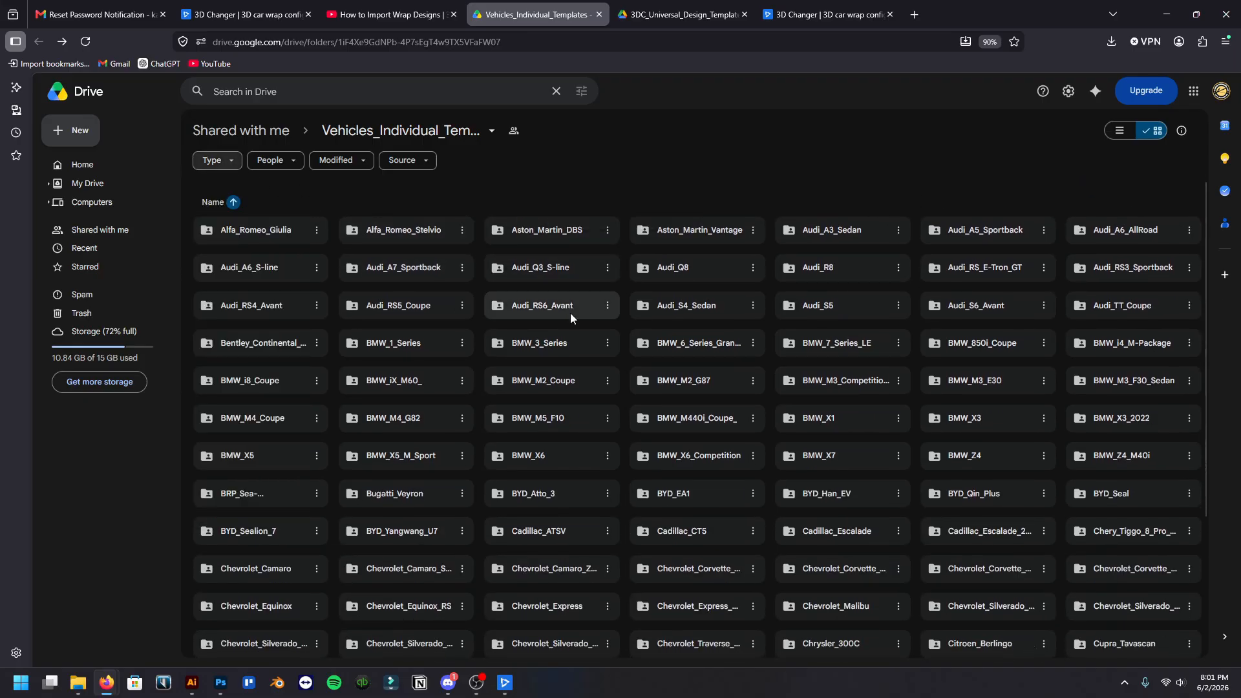
scroll(624, 409, down, 3)
scroll(797, 410, down, 8)
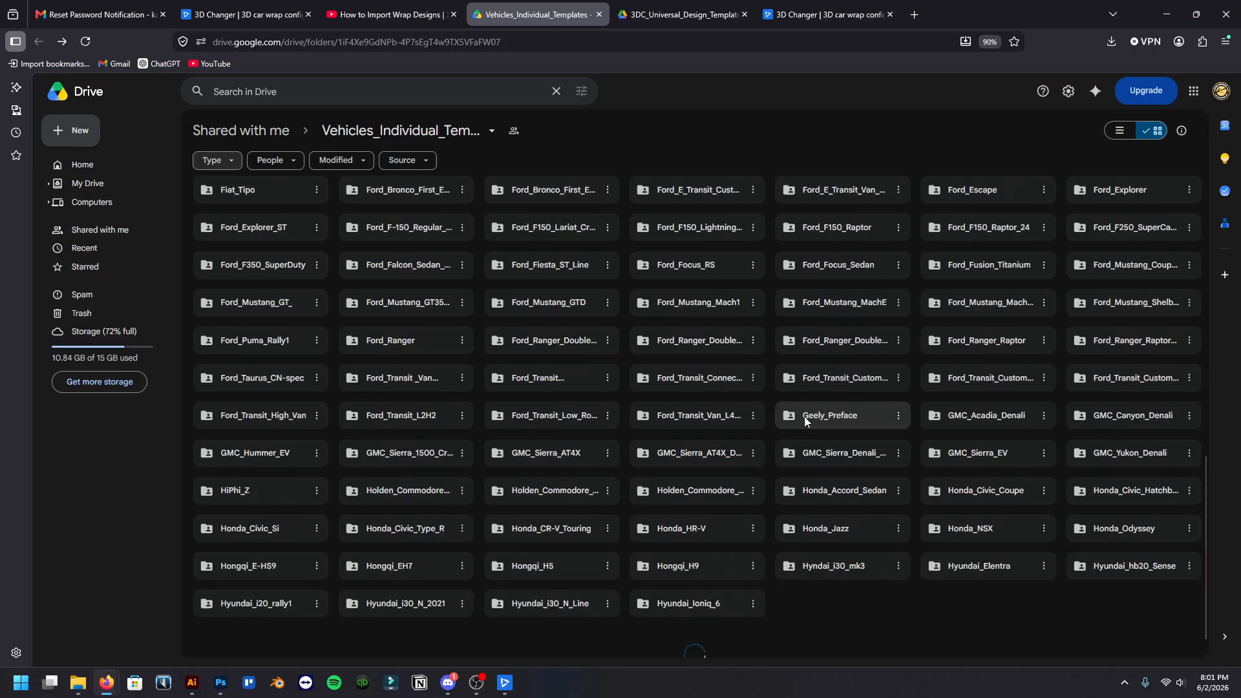
scroll(805, 416, down, 15)
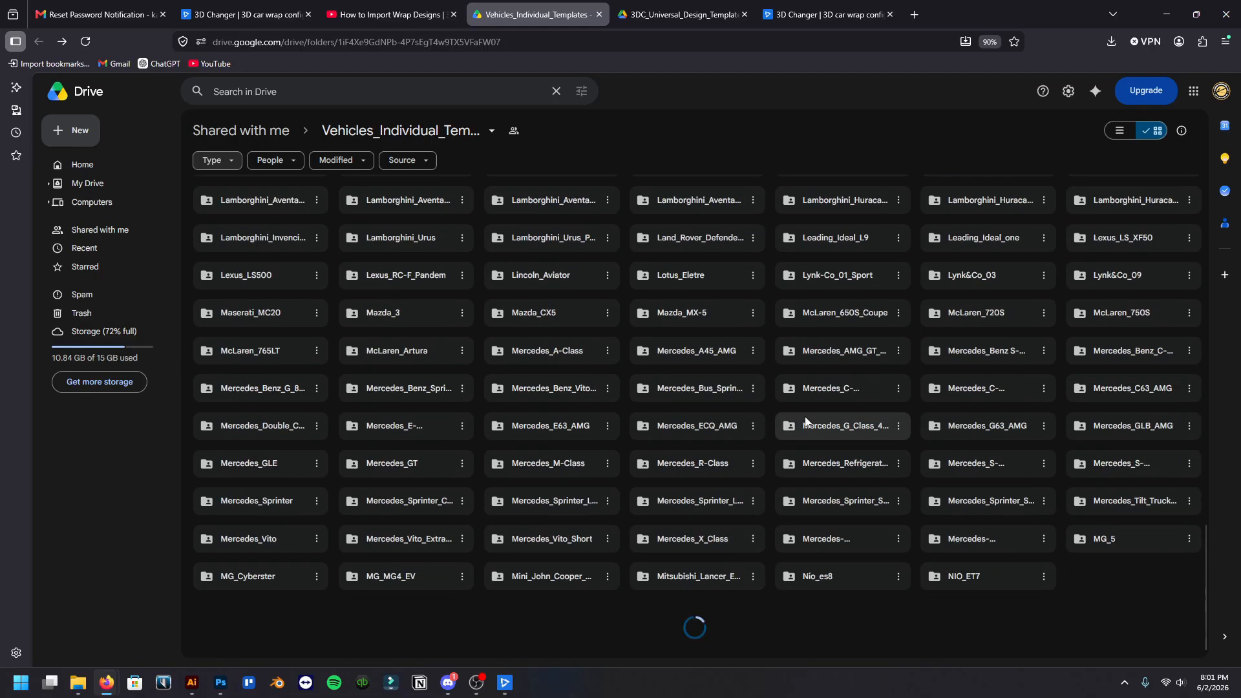
scroll(811, 409, down, 5)
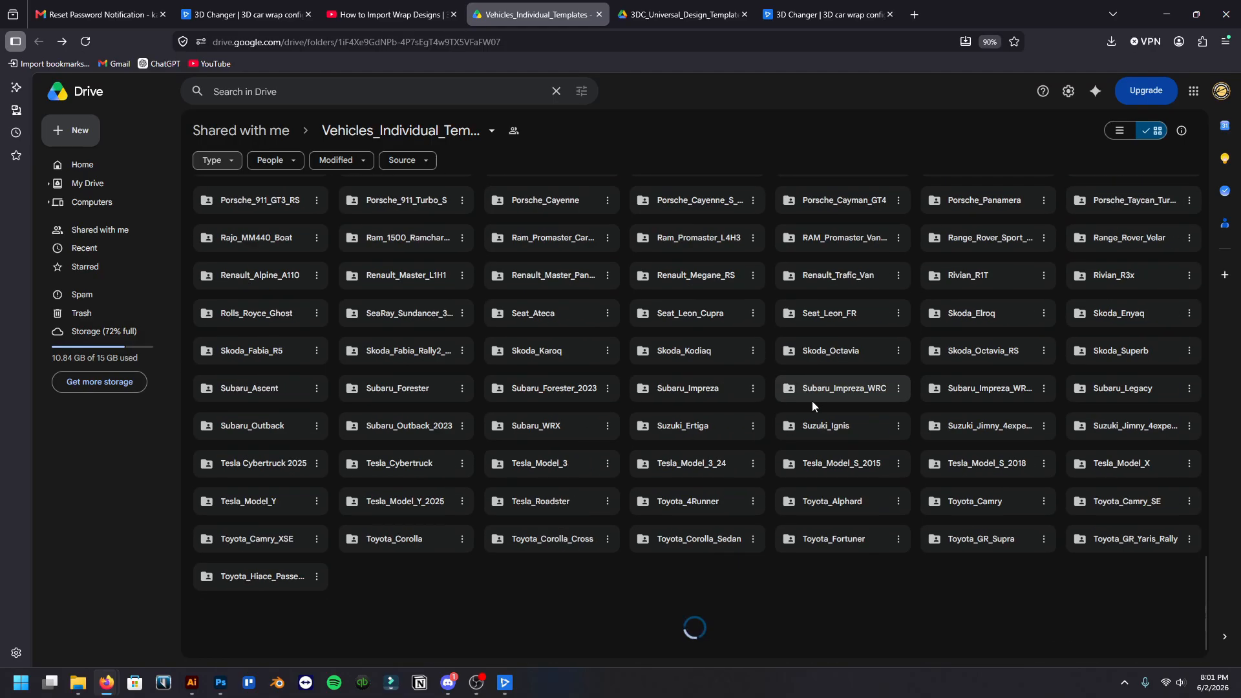
scroll(812, 401, down, 4)
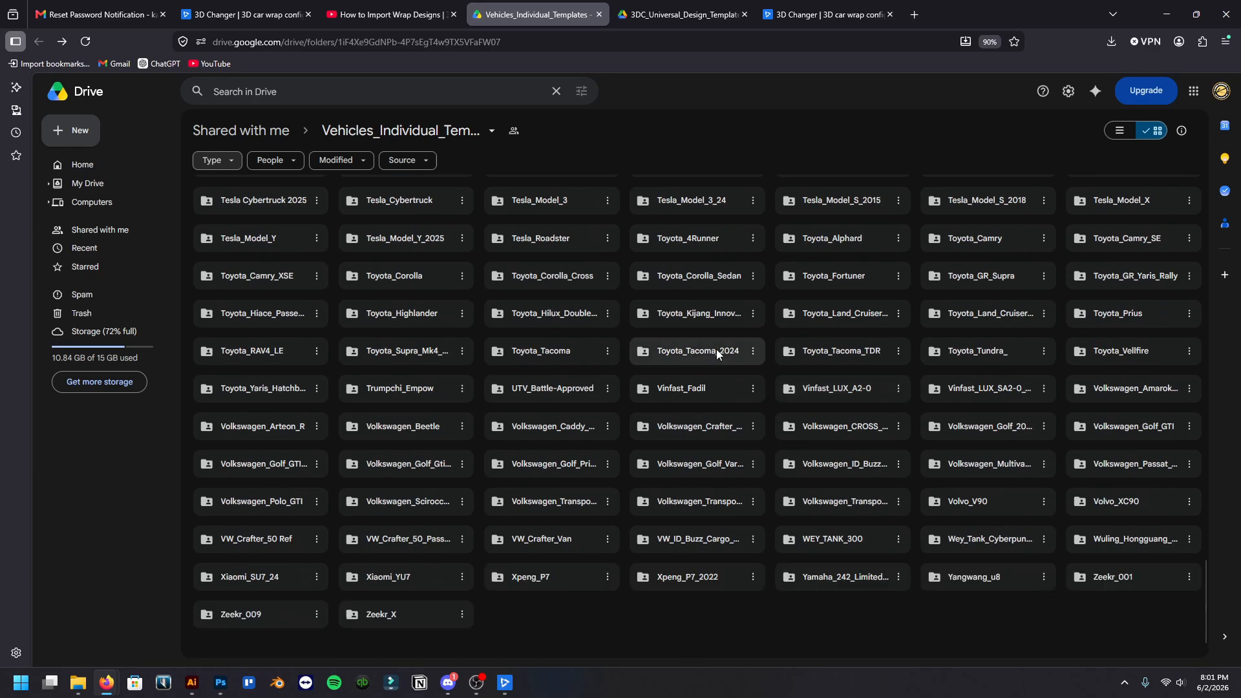
scroll(717, 349, up, 1)
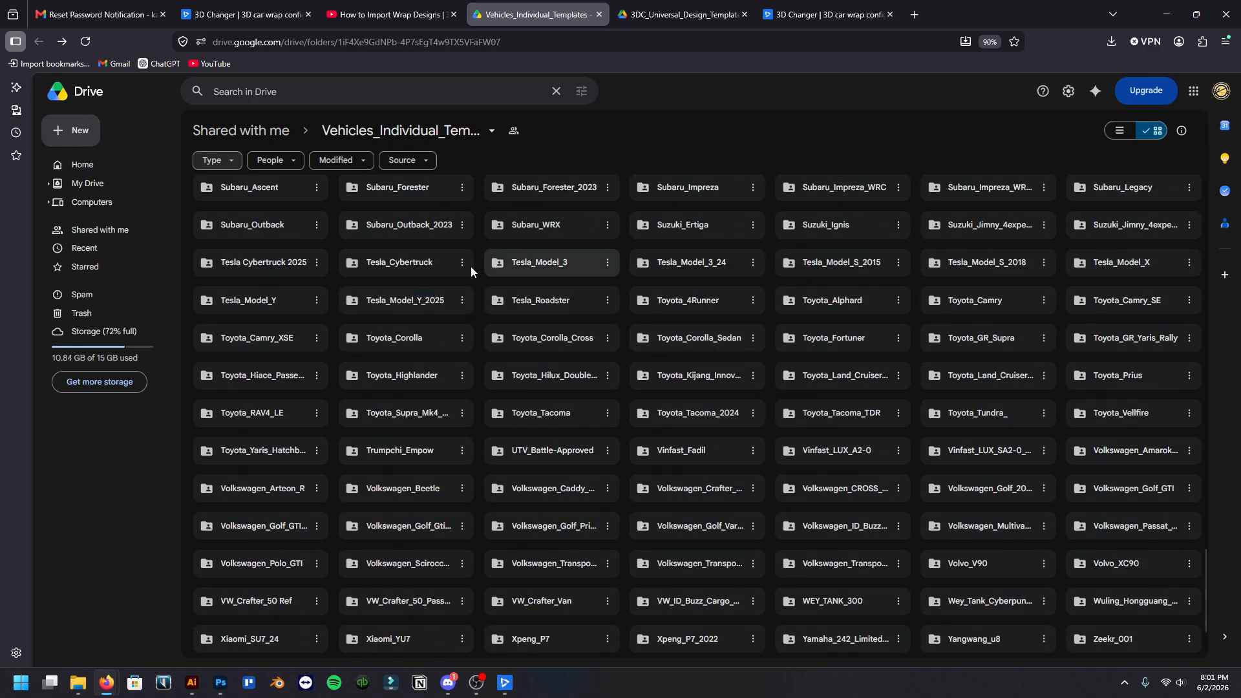
click(387, 262)
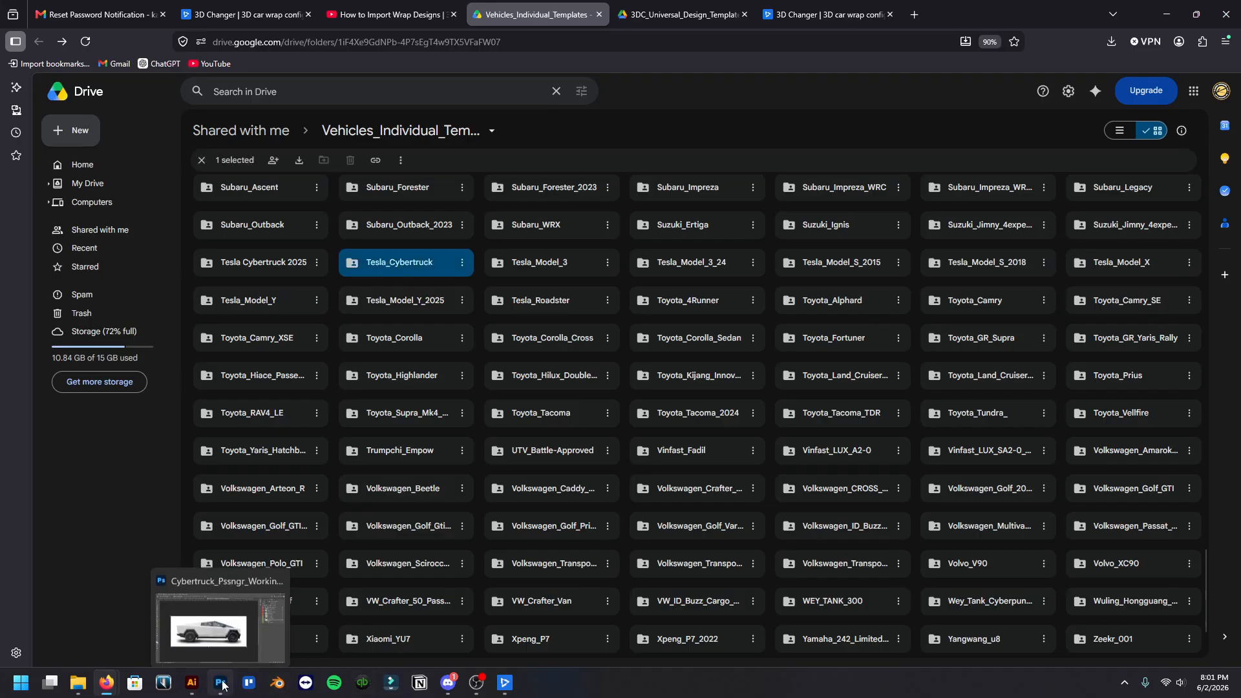
Switch to 3D Changer and check the vehicle library's Tesla models to see which Cybertruck is loaded
click(505, 691)
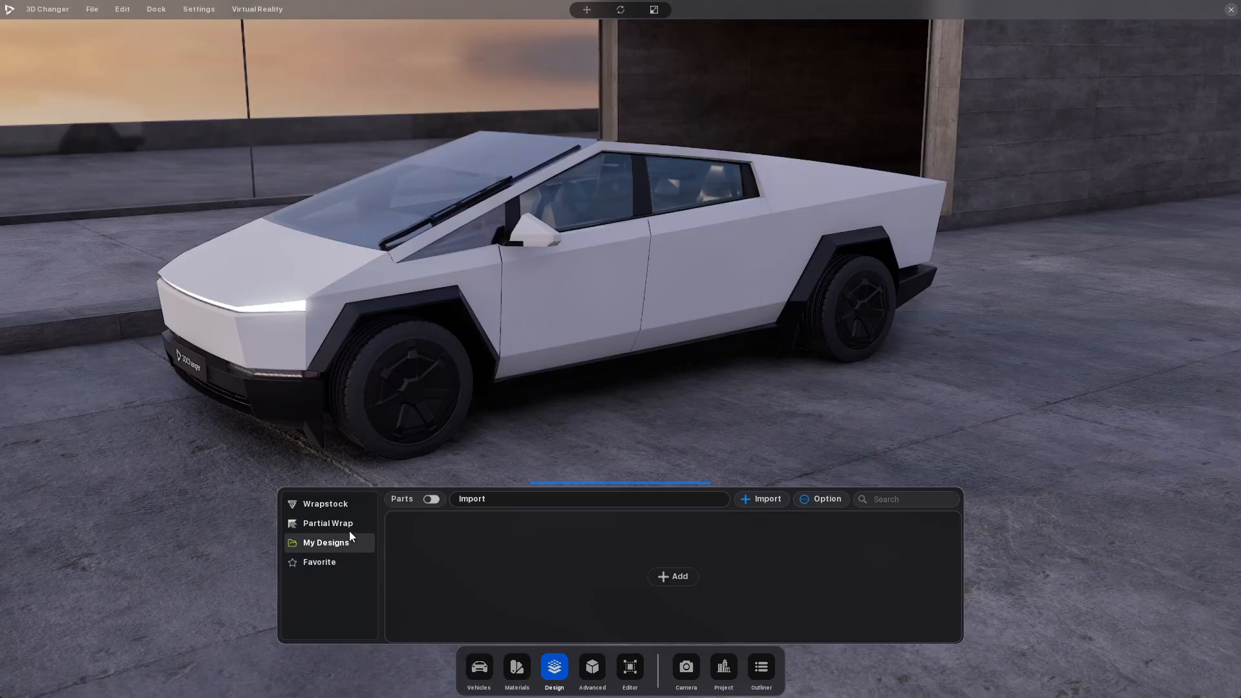
click(485, 669)
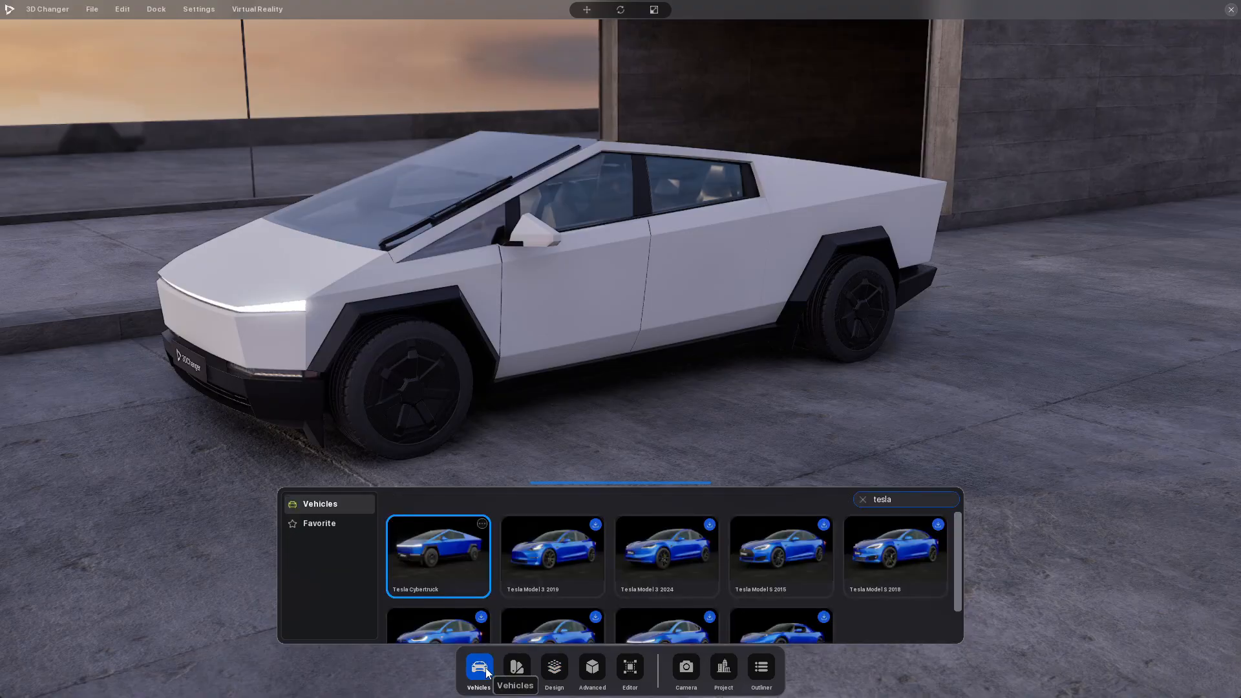
scroll(549, 585, down, 1)
scroll(549, 585, up, 1)
click(468, 664)
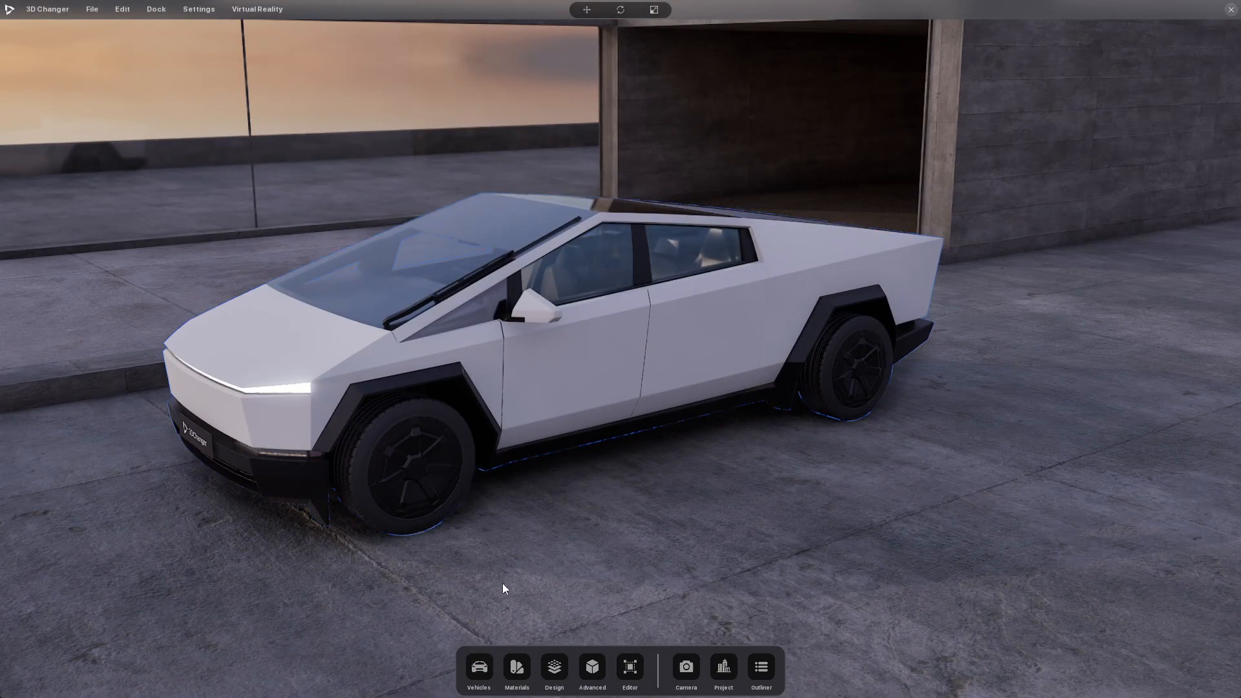
key(Escape)
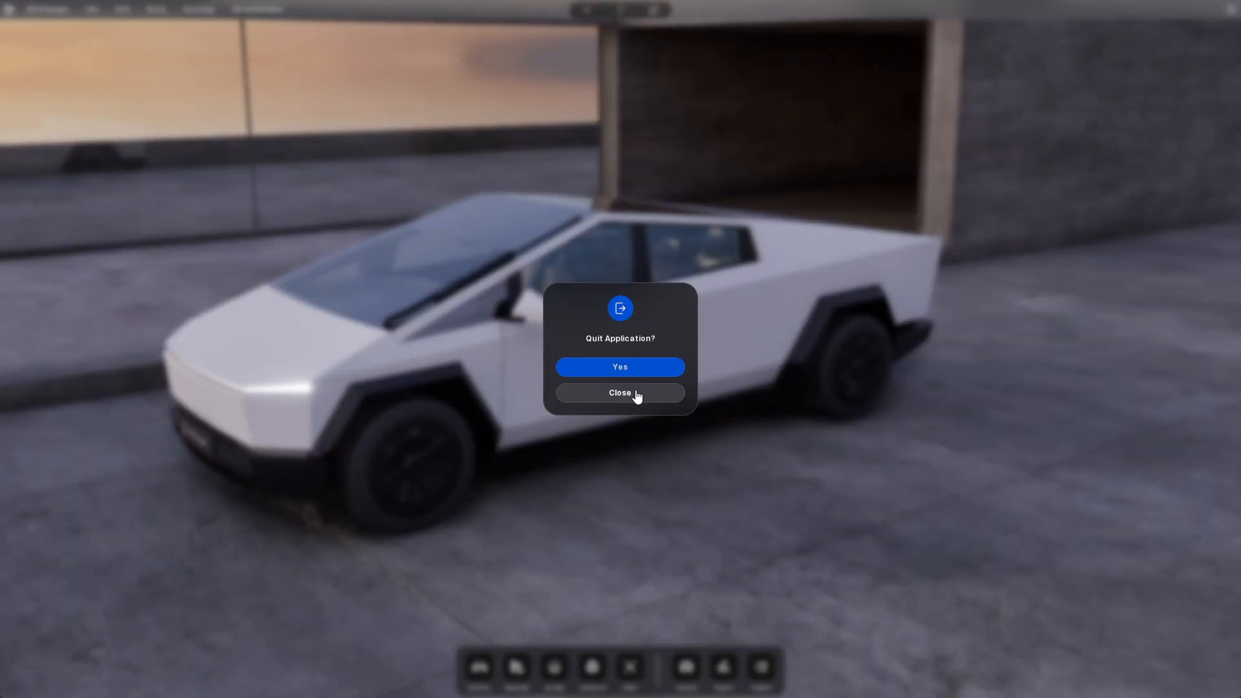
click(634, 392)
click(1230, 12)
click(621, 393)
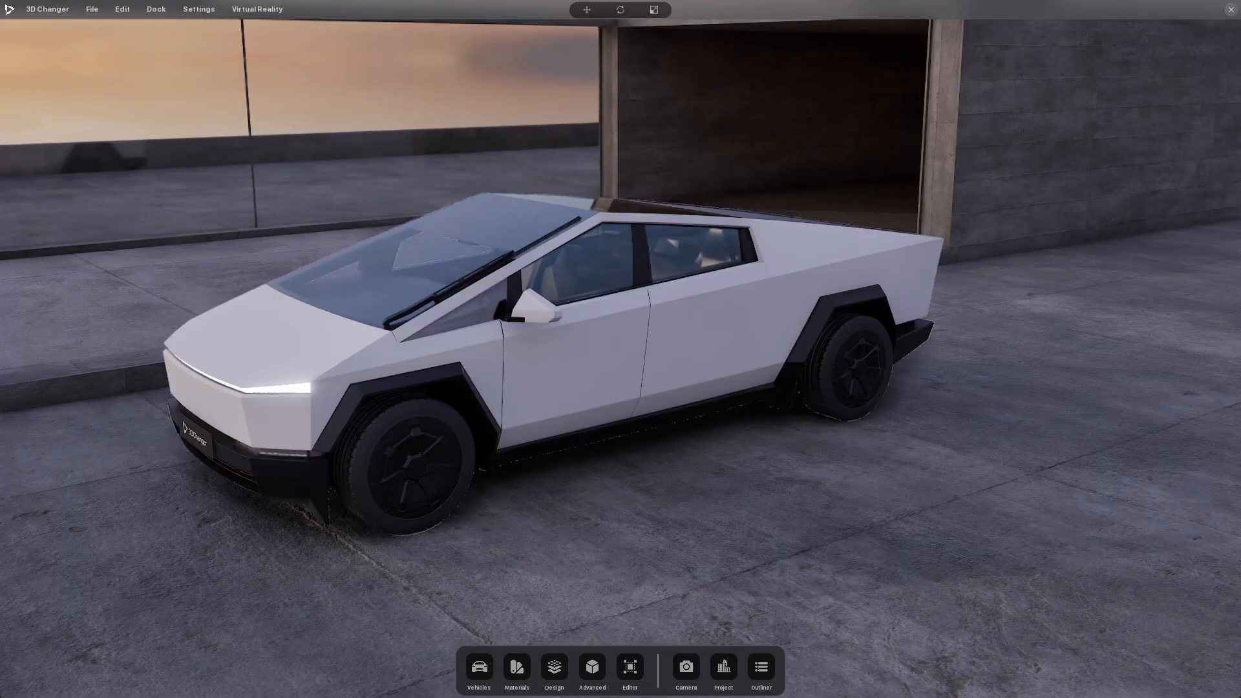
Switch back to Firefox, open the Tesla_Cybertruck folder and download tesla_cybertruck_23_window.png
key(alt+Tab)
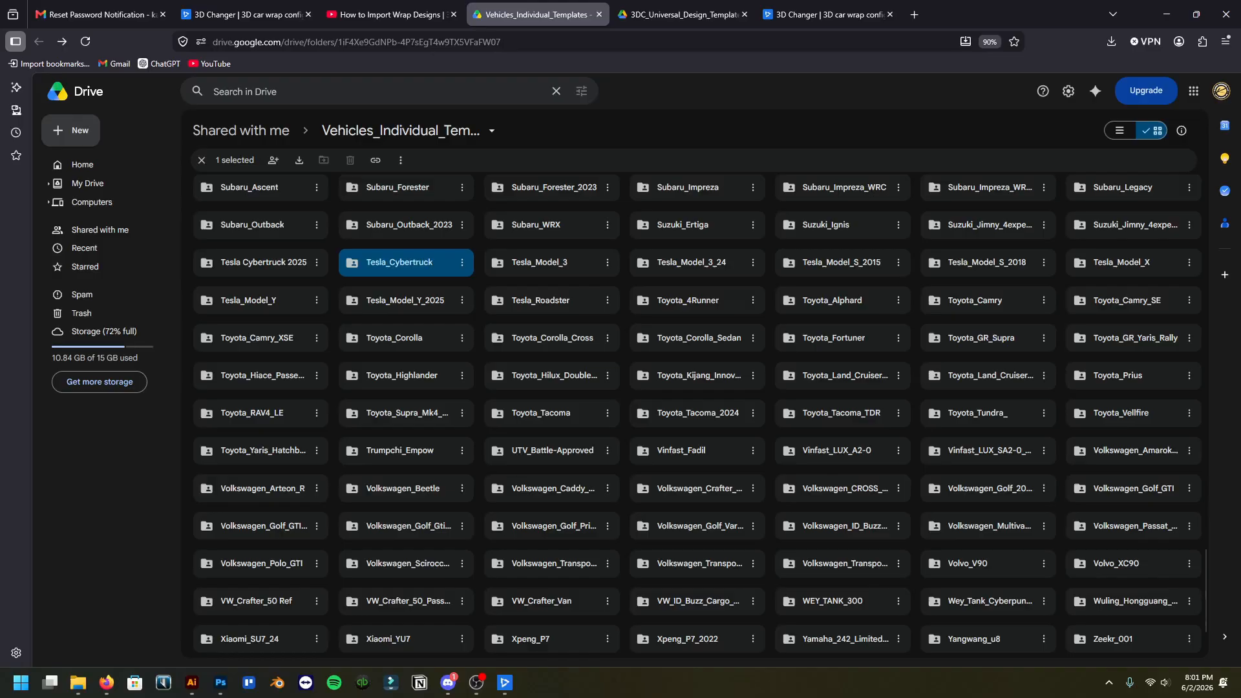
double_click(427, 262)
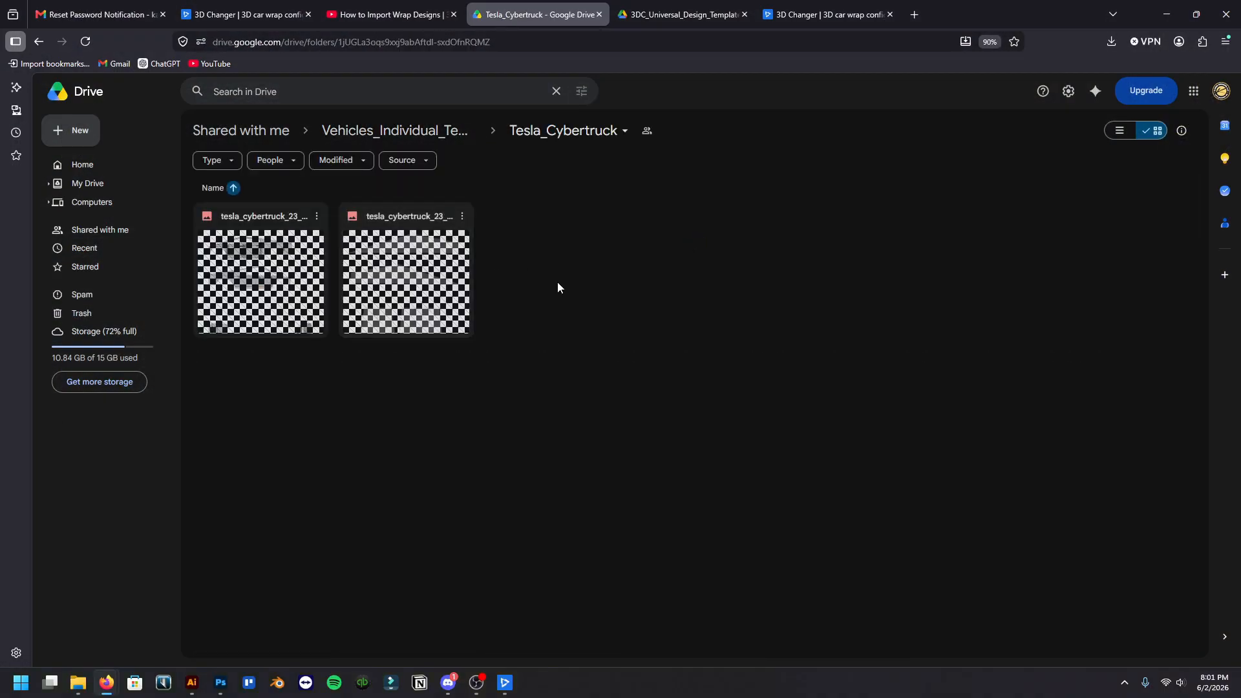
click(301, 278)
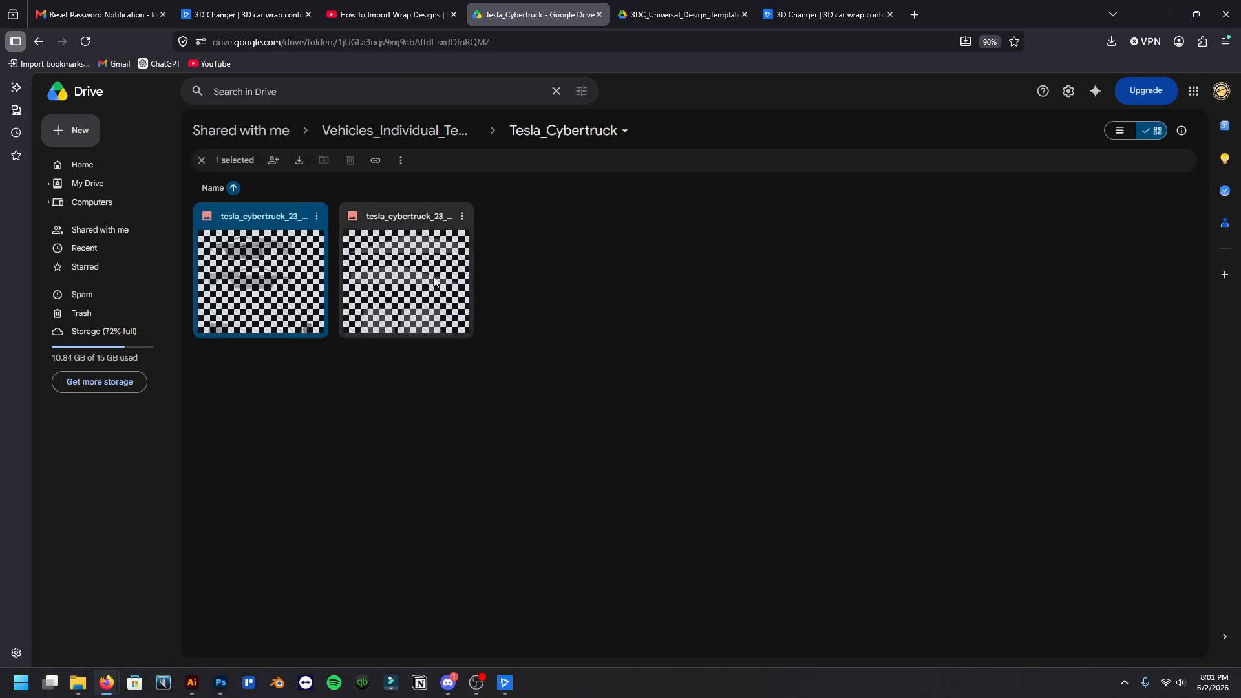
click(388, 285)
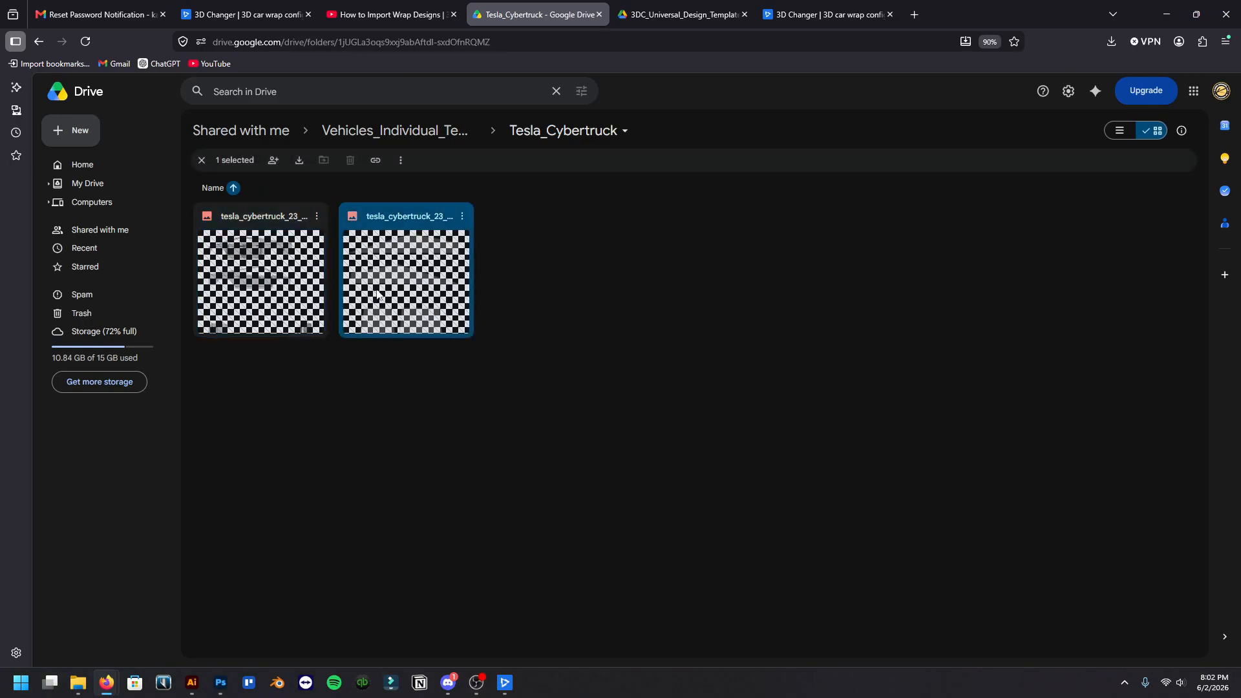
click(461, 218)
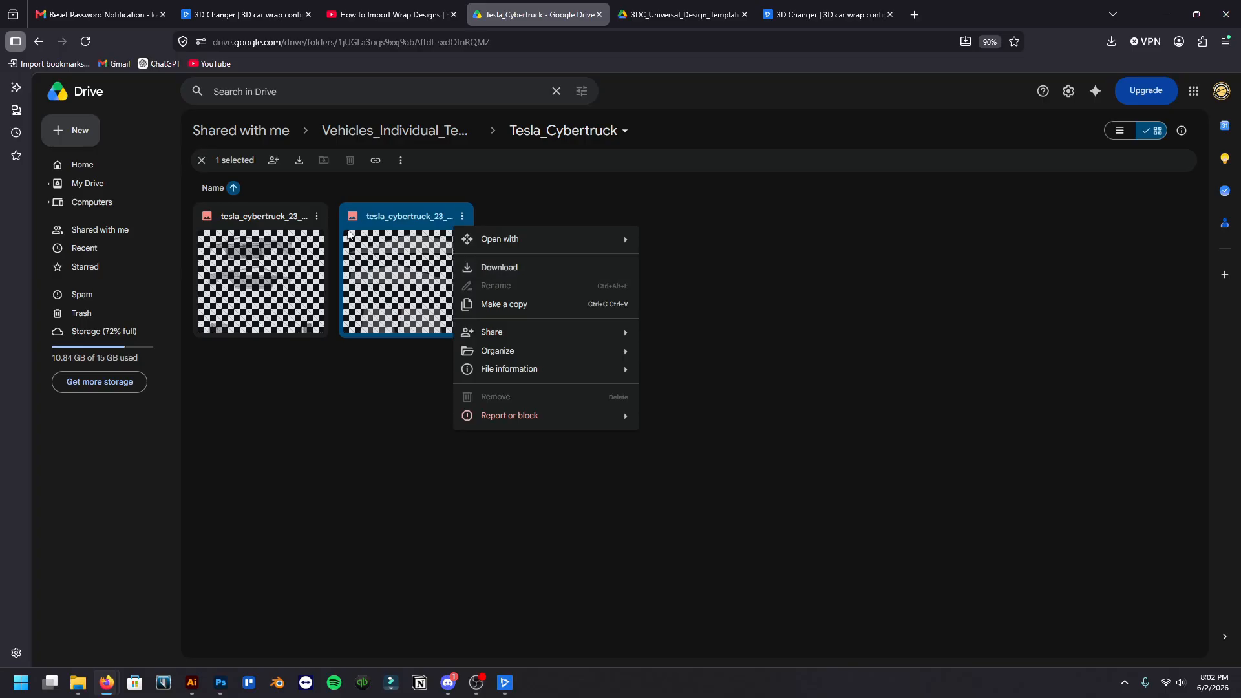
click(508, 270)
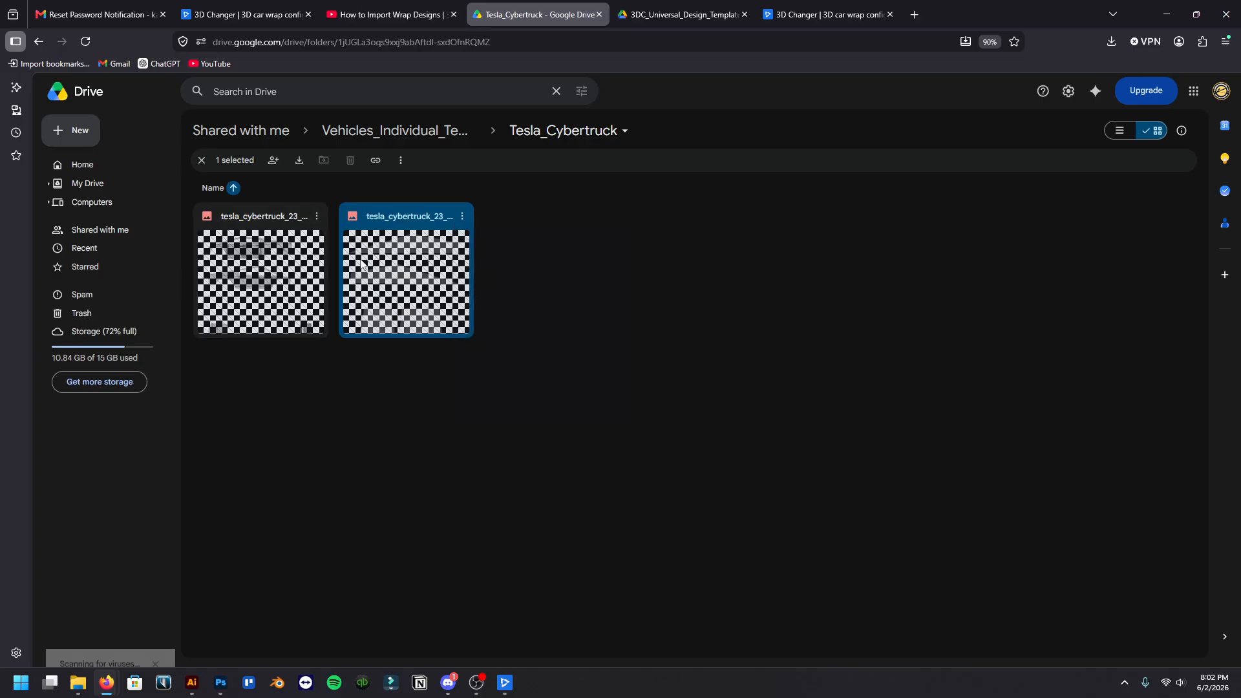
Download tesla_cybertruck_23_design.png from the Tesla_Cybertruck folder
click(314, 217)
click(344, 268)
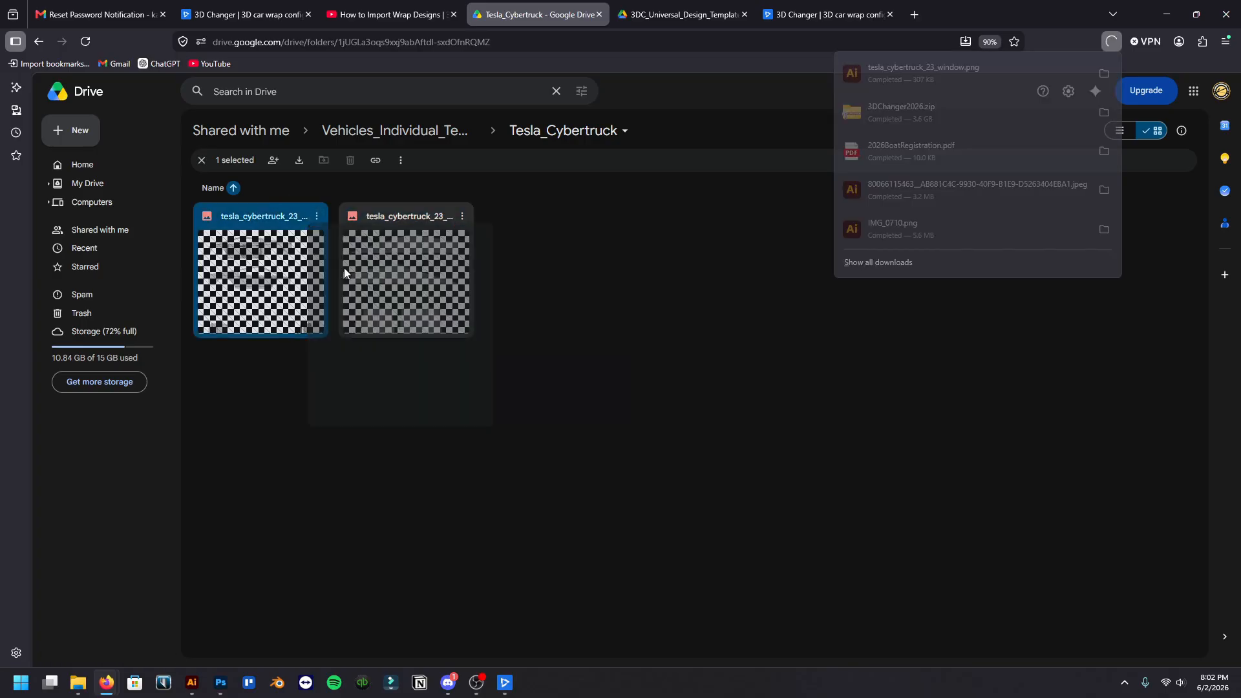
double_click(344, 268)
click(367, 379)
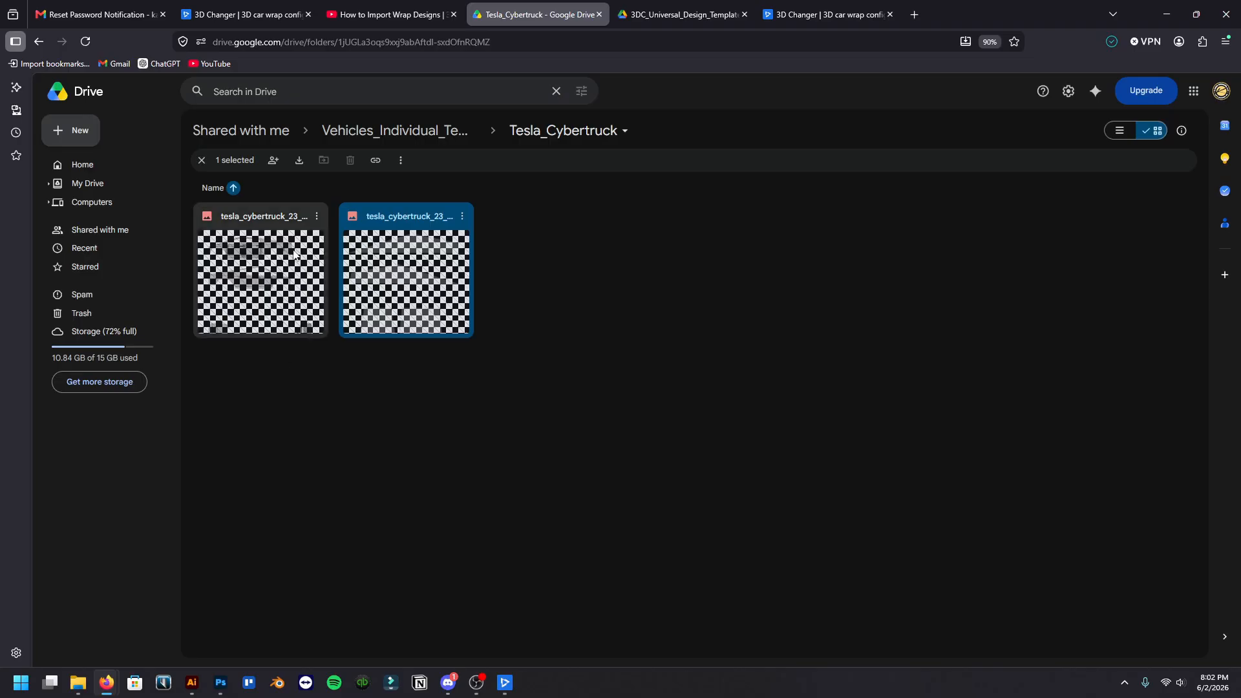
click(317, 217)
click(332, 270)
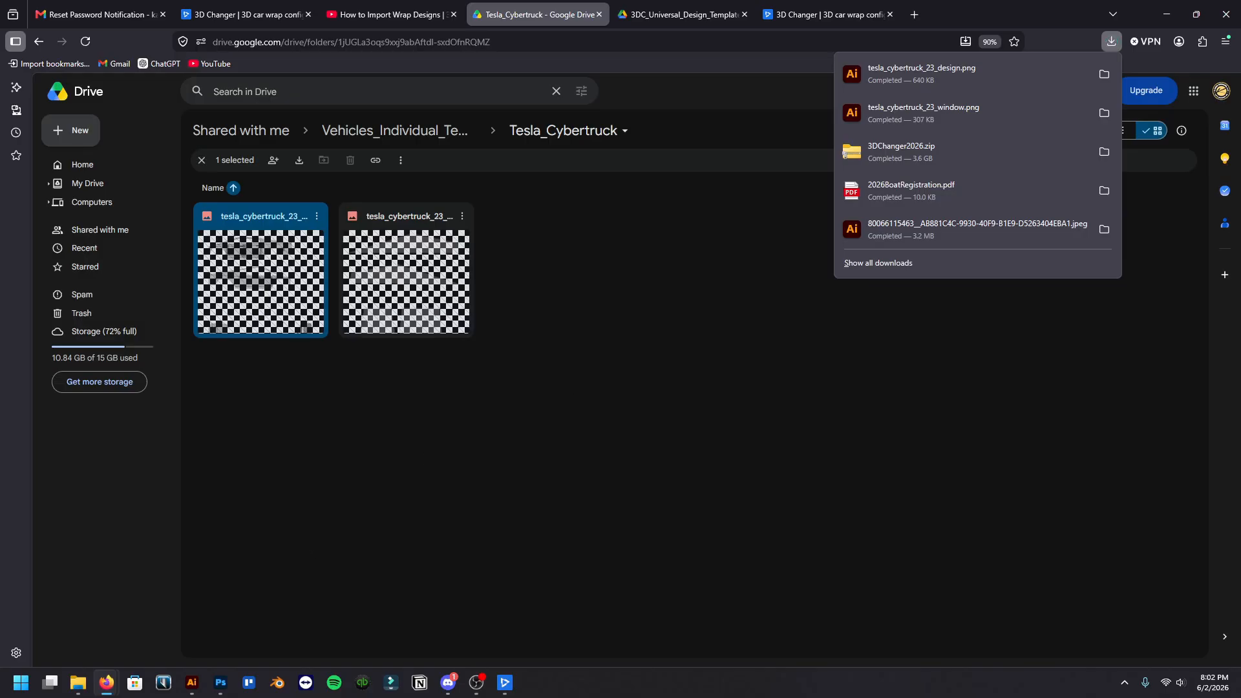
click(642, 406)
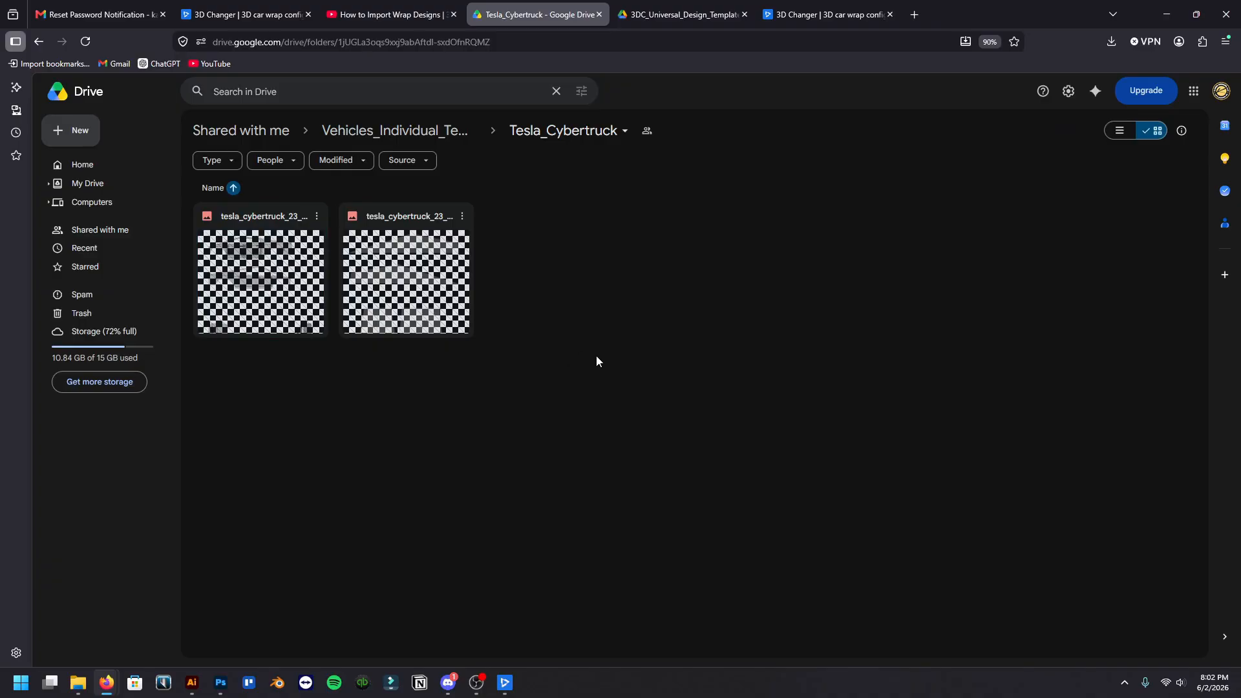
Switch to Photoshop and look through the driver, front, passenger and rear Cybertruck working files
click(1167, 14)
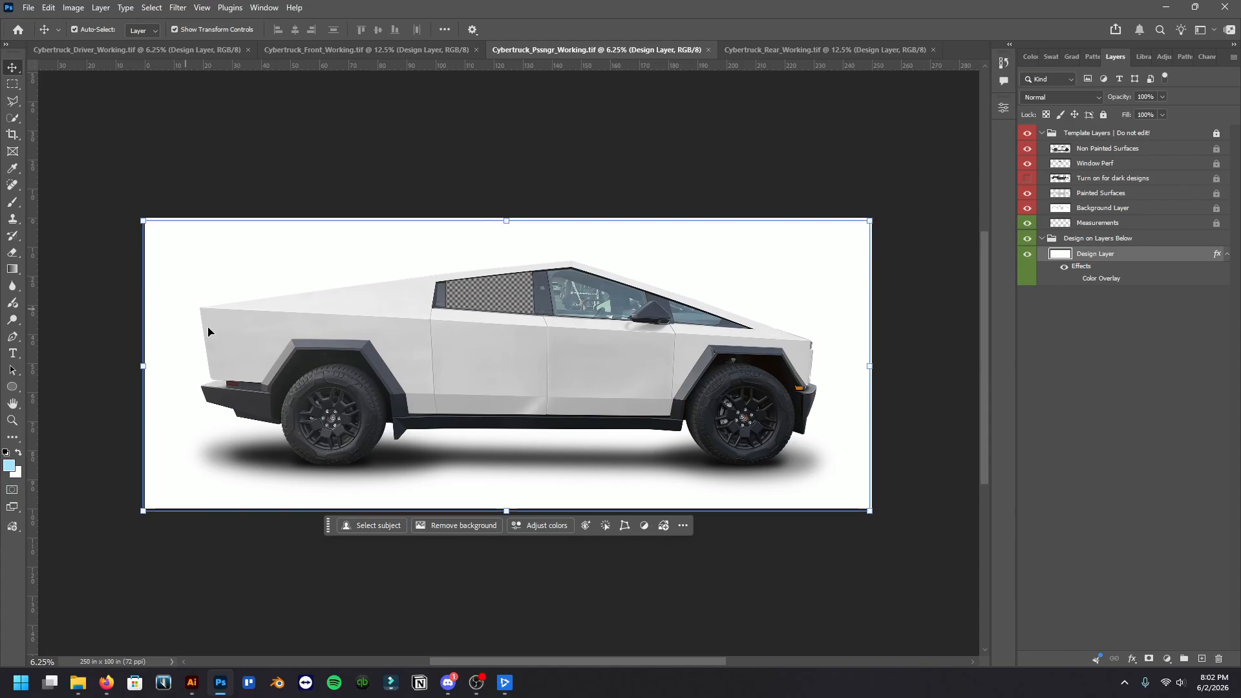
click(174, 51)
click(312, 49)
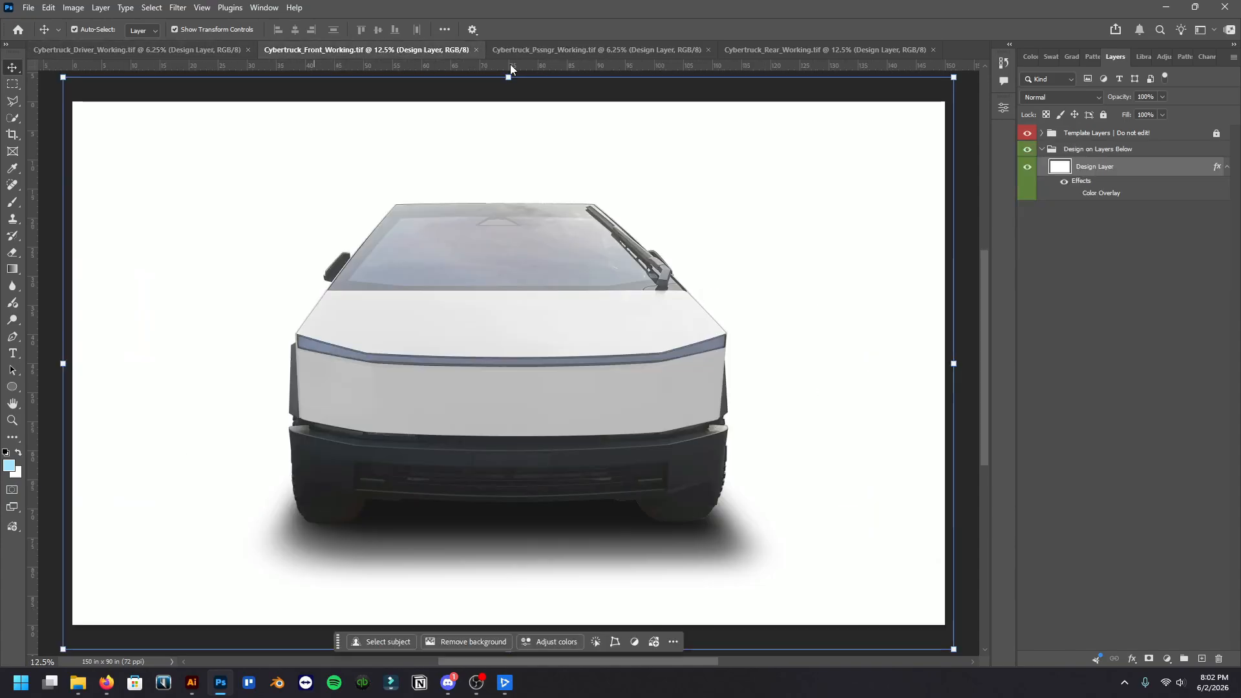
click(639, 52)
click(755, 50)
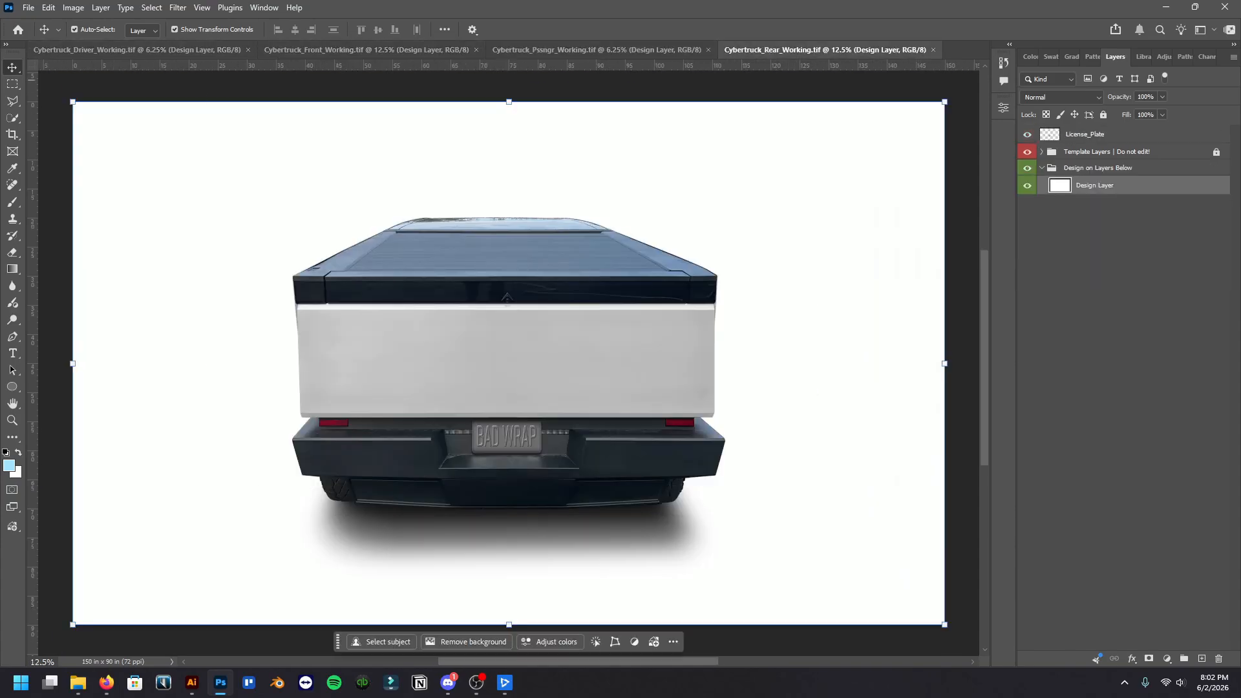
Open tesla_cybertruck_23_design and tesla_cybertruck_23_window from the Downloads folder as new documents
click(29, 8)
click(40, 36)
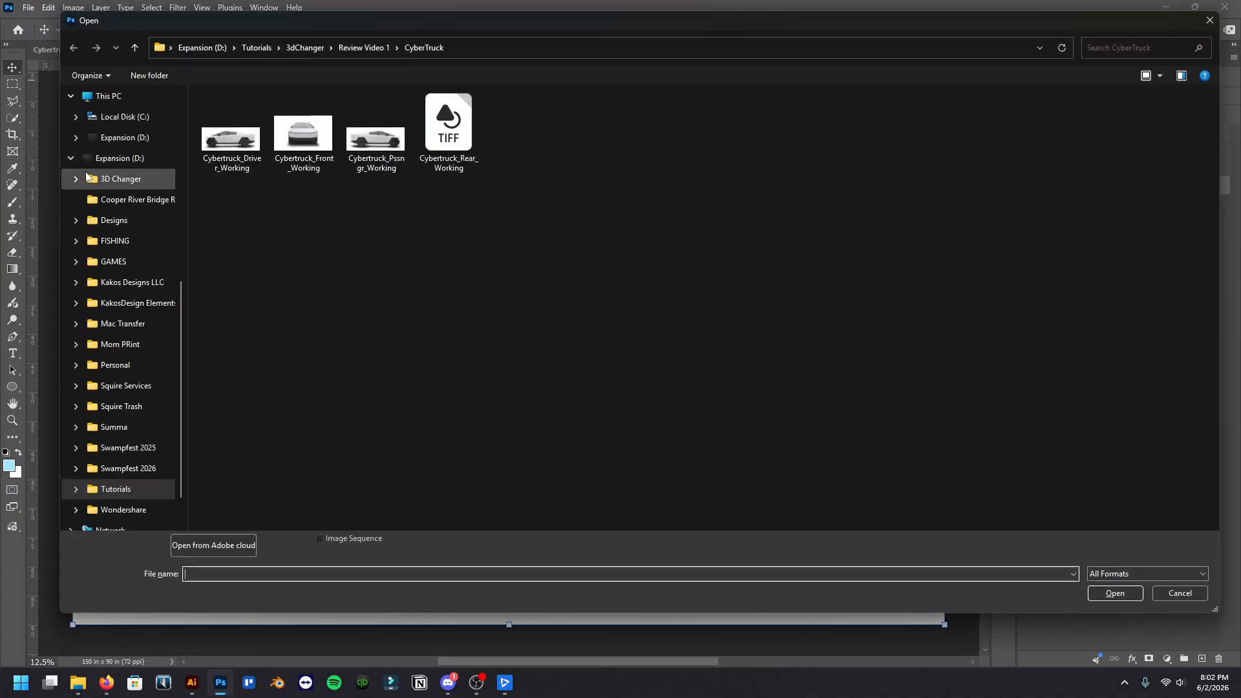
scroll(113, 231, up, 5)
click(115, 203)
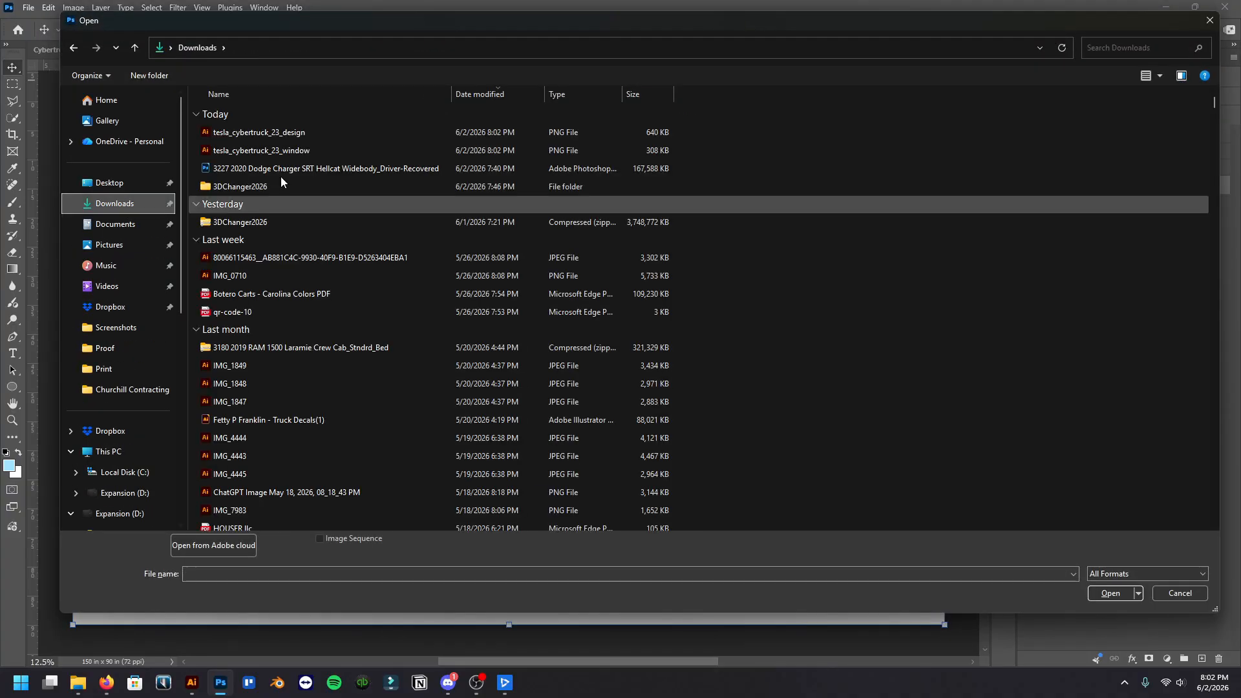
click(302, 150)
ctrl+click(327, 128)
click(324, 142)
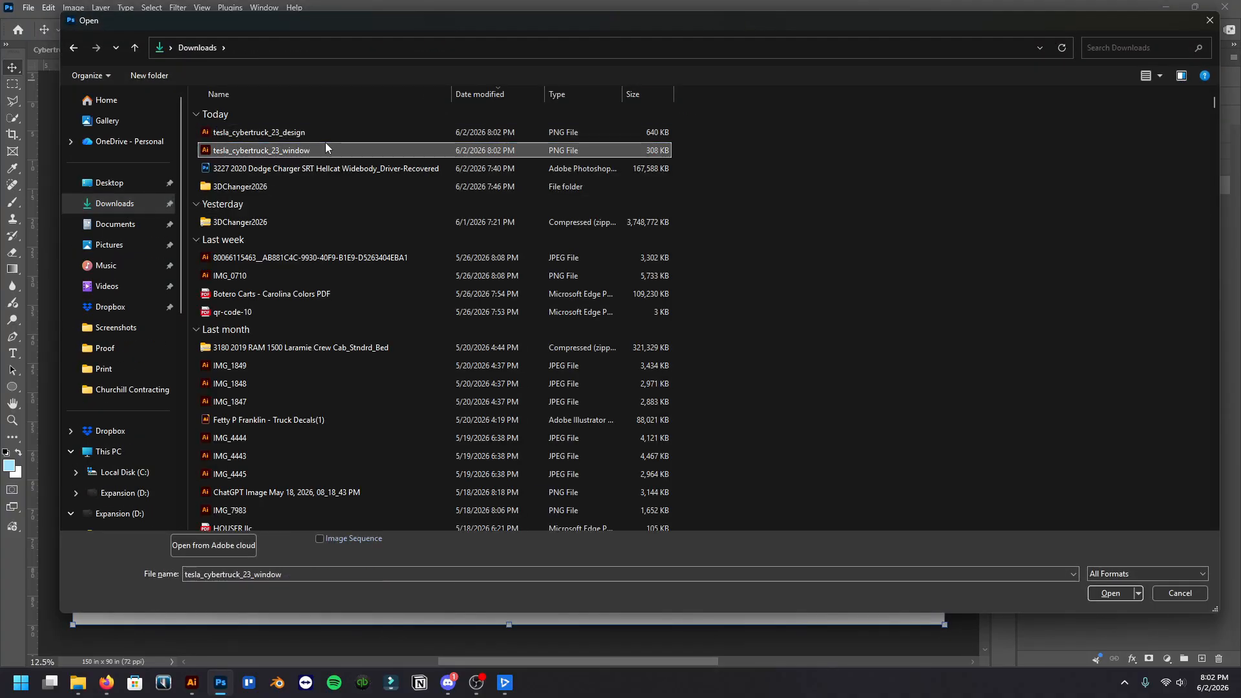
ctrl+click(325, 133)
click(1107, 593)
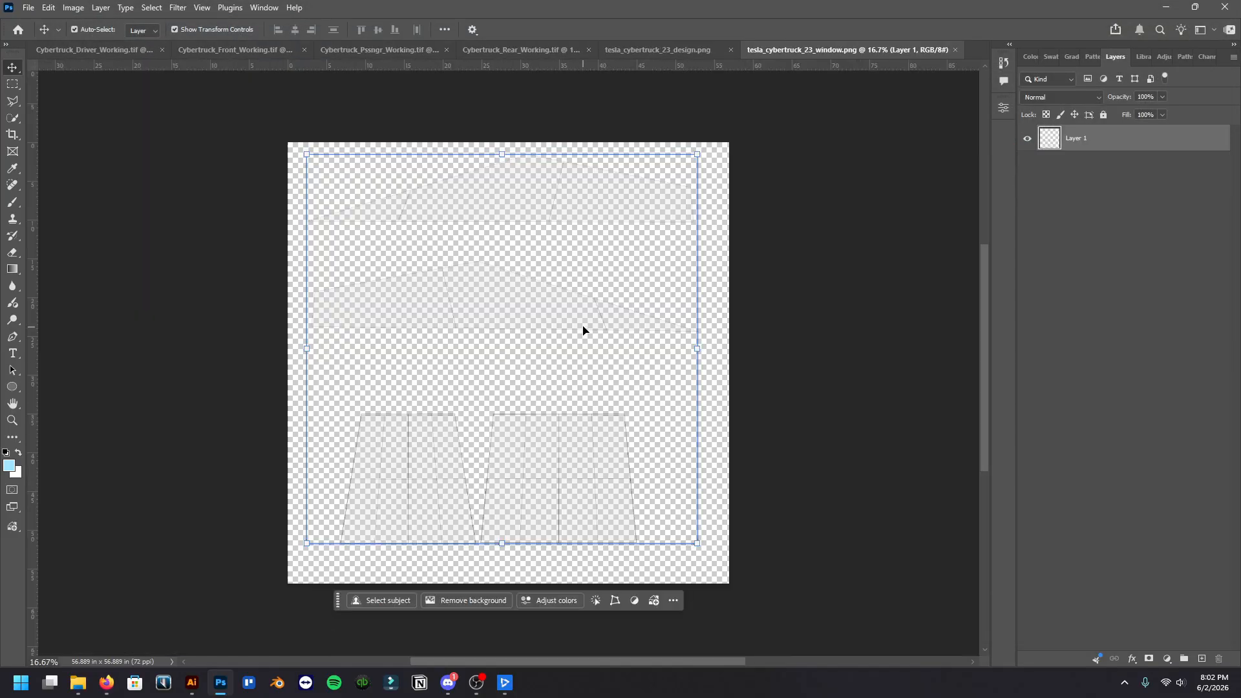
Examine the tesla_cybertruck_23_design template up close, checking the body side outlines and the smaller panel groups
click(640, 49)
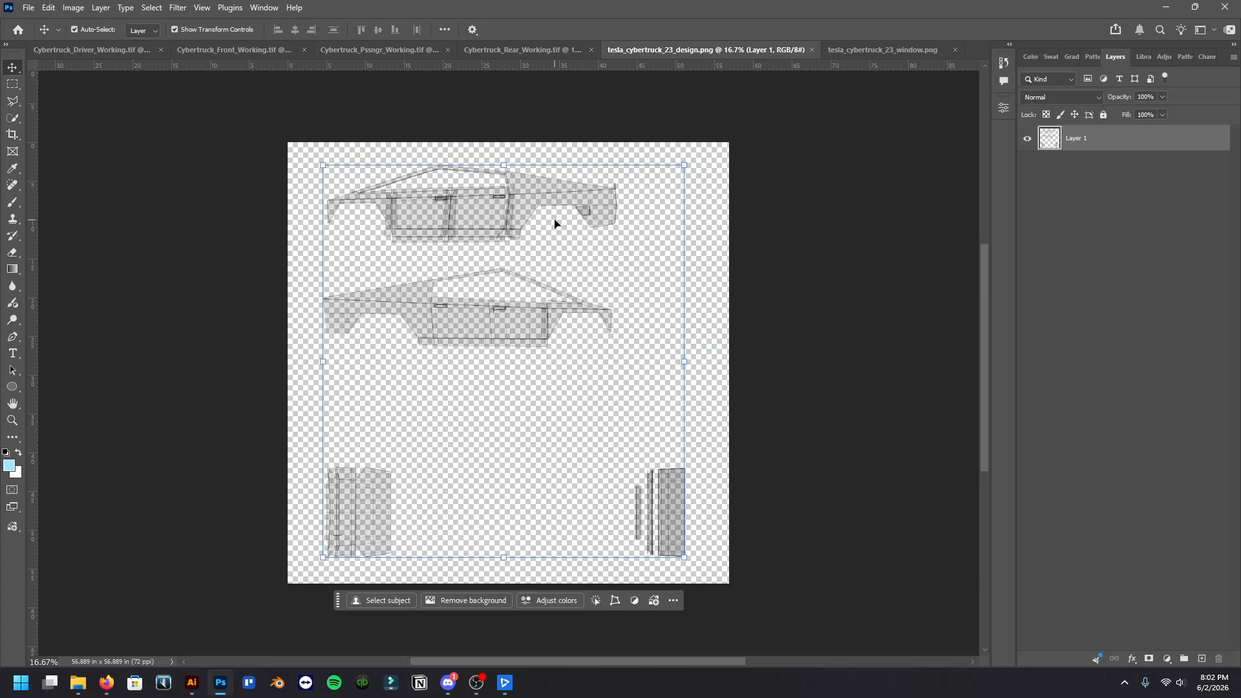
scroll(464, 186, up, 5)
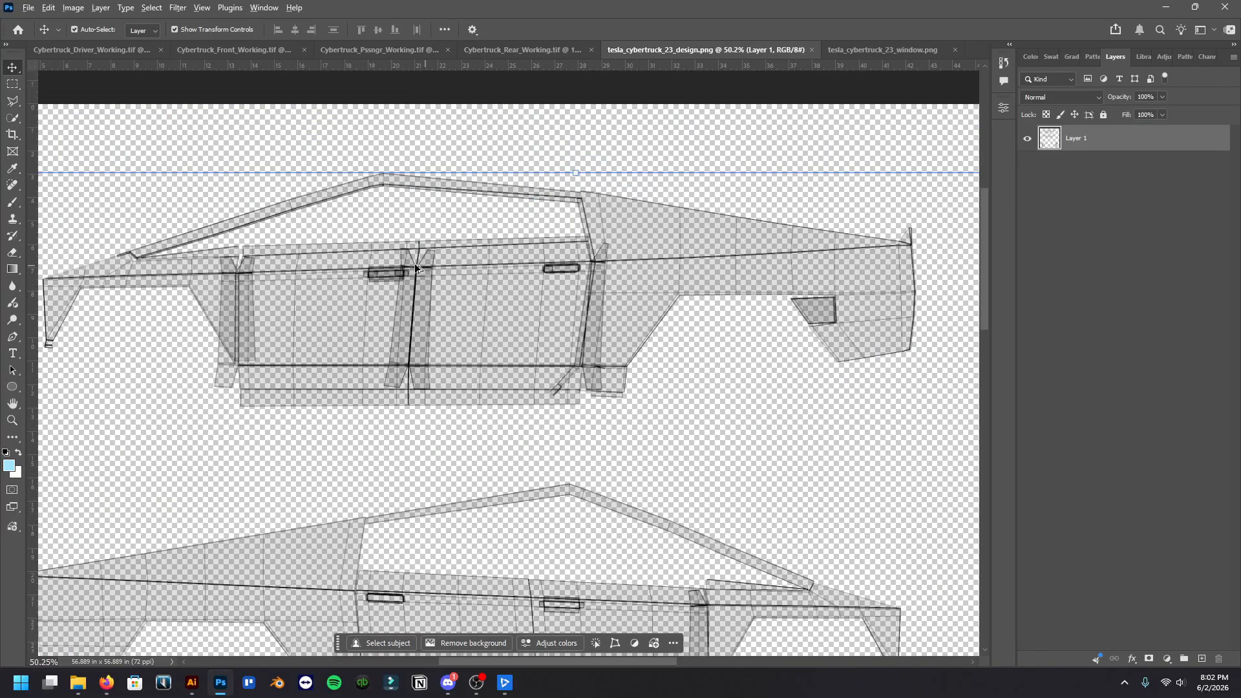
scroll(417, 270, up, 2)
scroll(420, 275, down, 3)
scroll(425, 276, up, 3)
scroll(426, 278, down, 1)
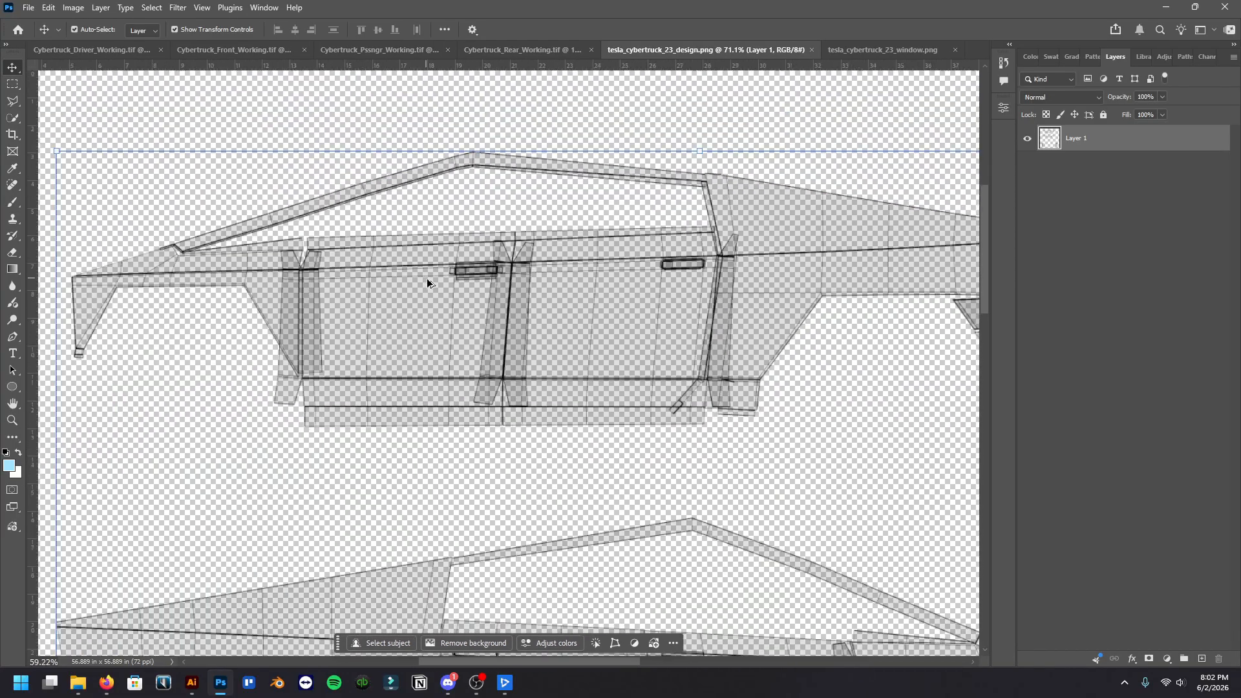
scroll(463, 277, down, 5)
scroll(463, 276, up, 4)
scroll(464, 285, down, 5)
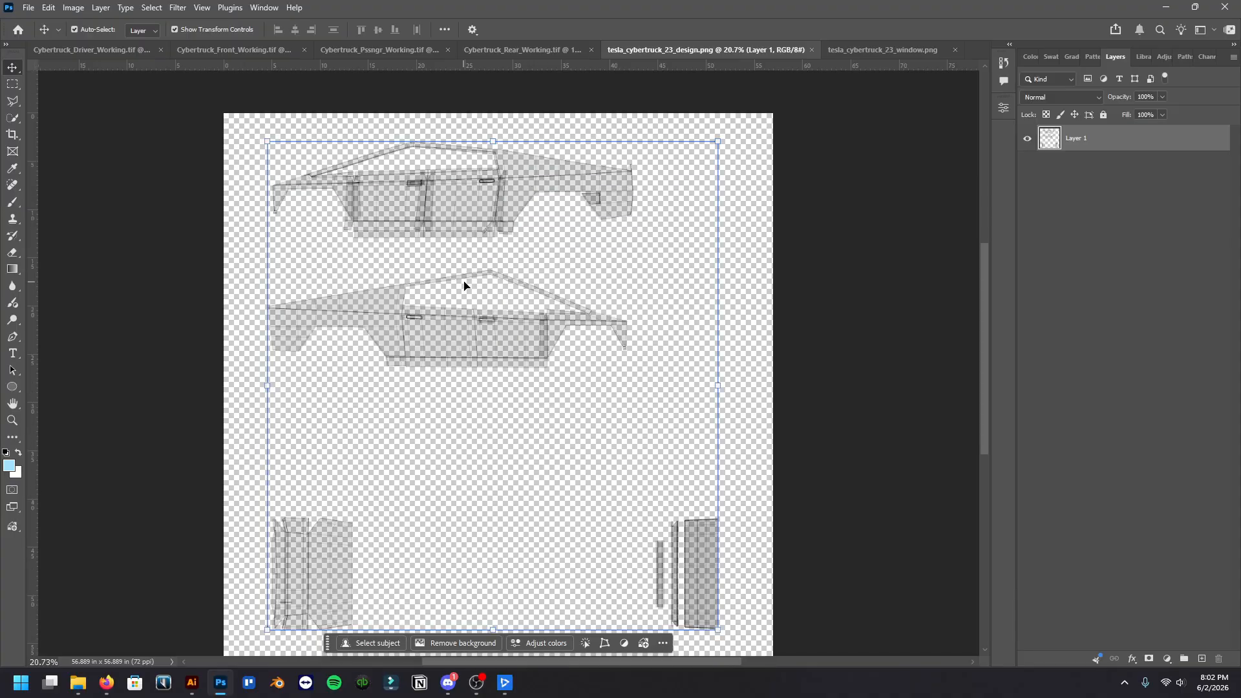
scroll(465, 283, down, 1)
scroll(470, 265, up, 4)
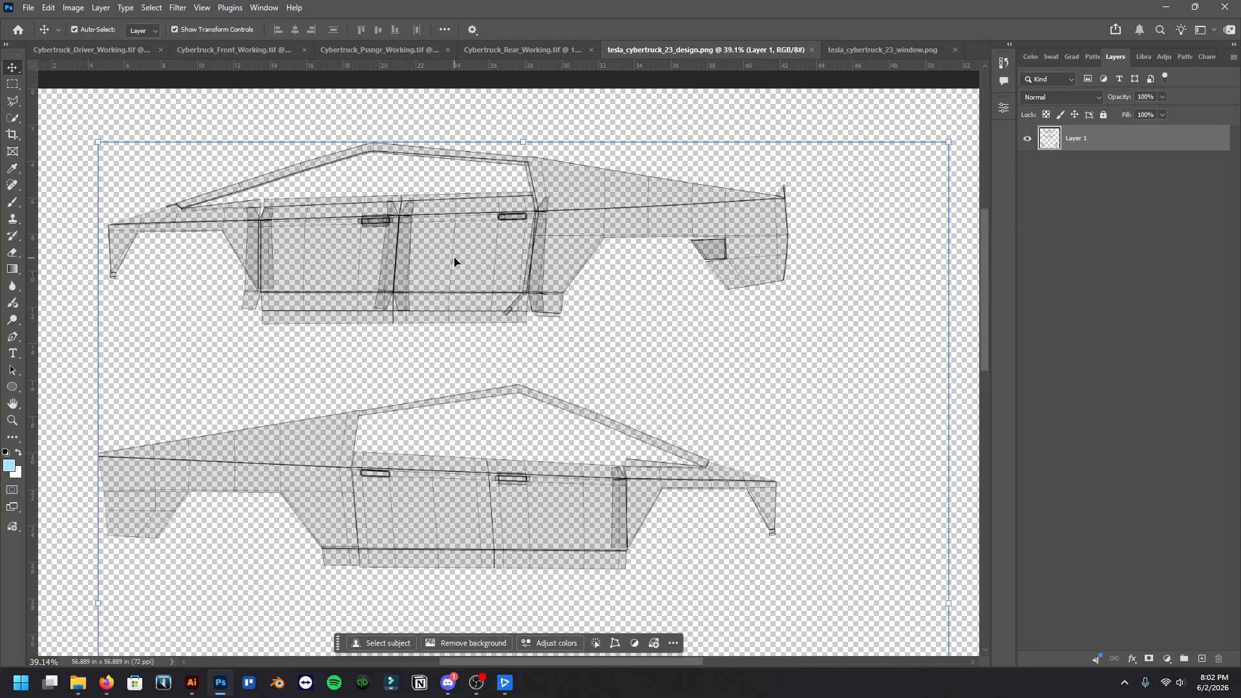
scroll(456, 278, down, 3)
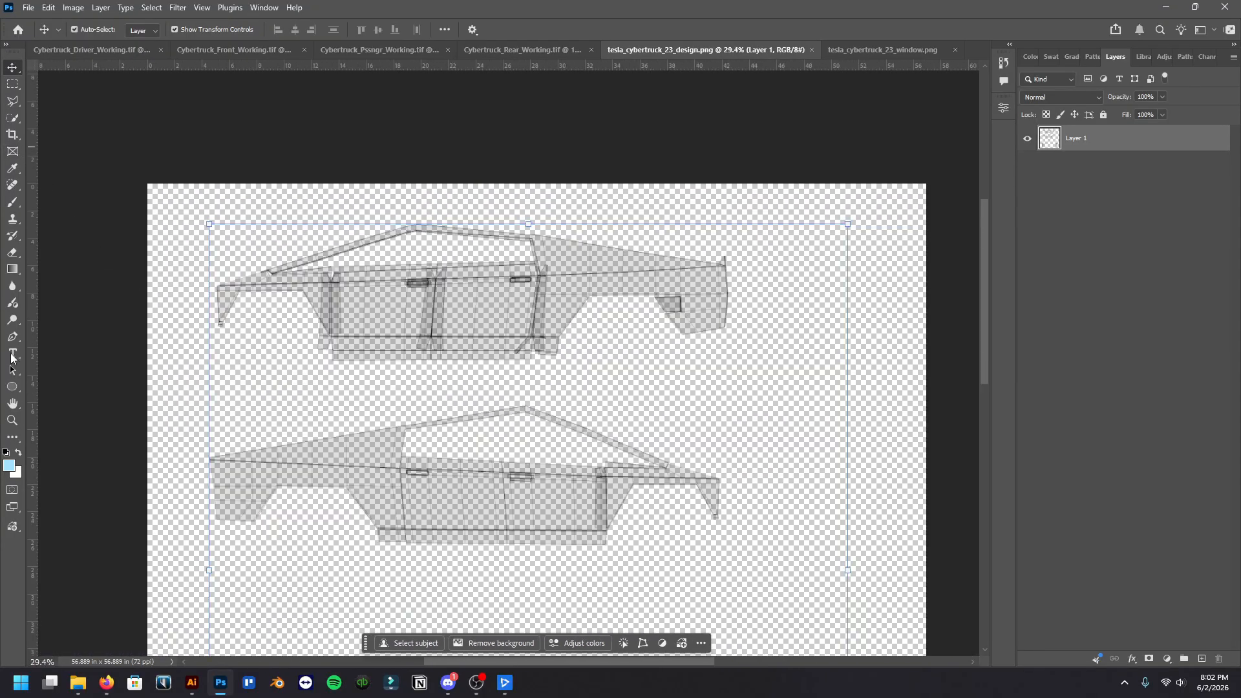
Draw a rectangle about 2907 × 857 px over the upper Cybertruck side view and fill it with bright green
right_click(14, 389)
click(47, 386)
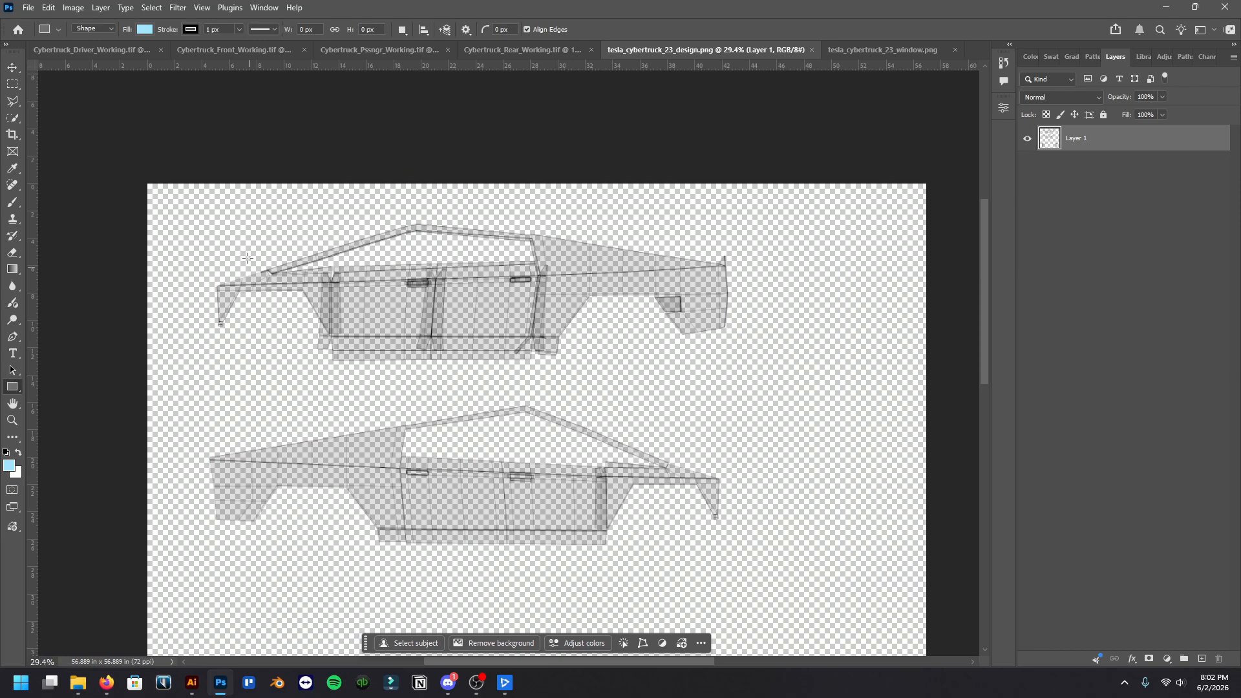
drag(191, 214, 743, 376)
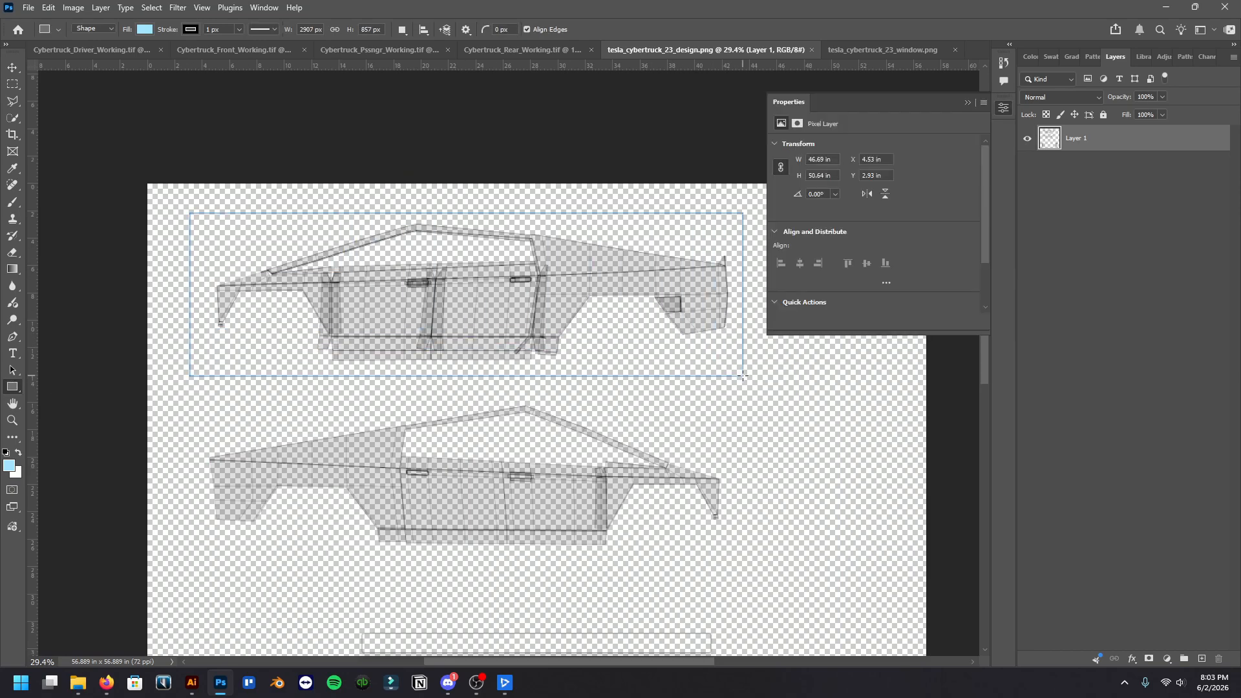
click(816, 252)
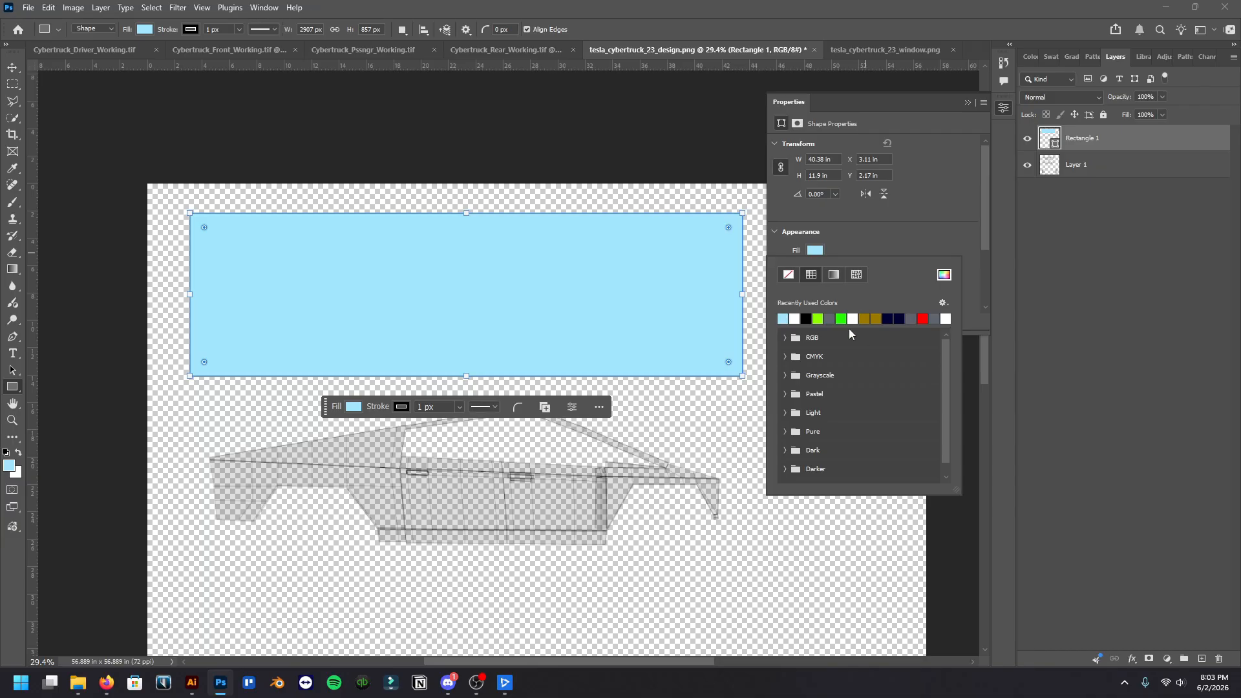
click(819, 319)
click(967, 102)
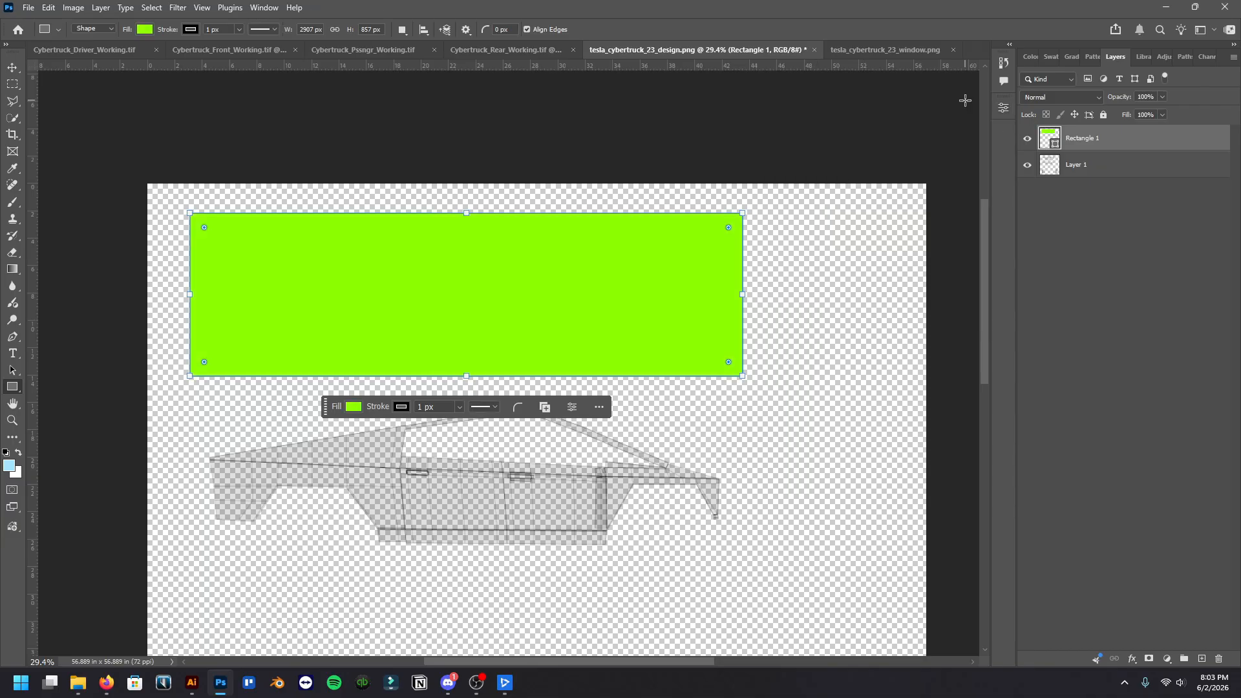
Duplicate the green rectangle layer
drag(1157, 146, 1202, 659)
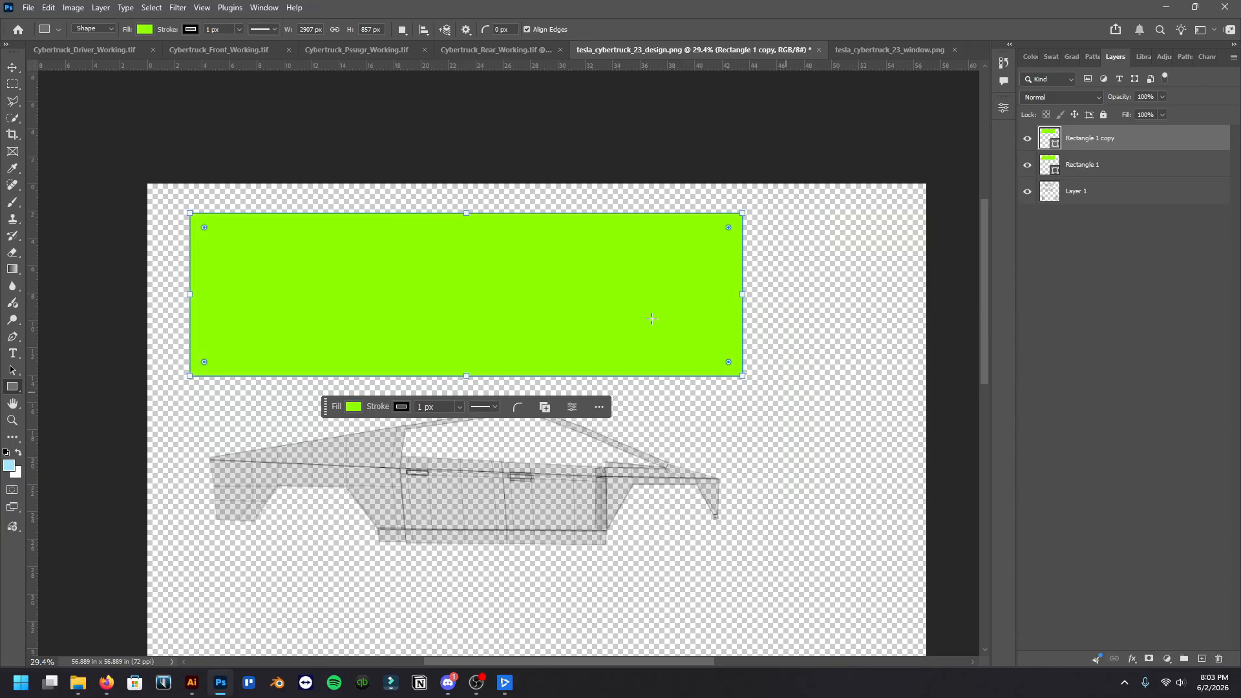
click(618, 261)
click(657, 288)
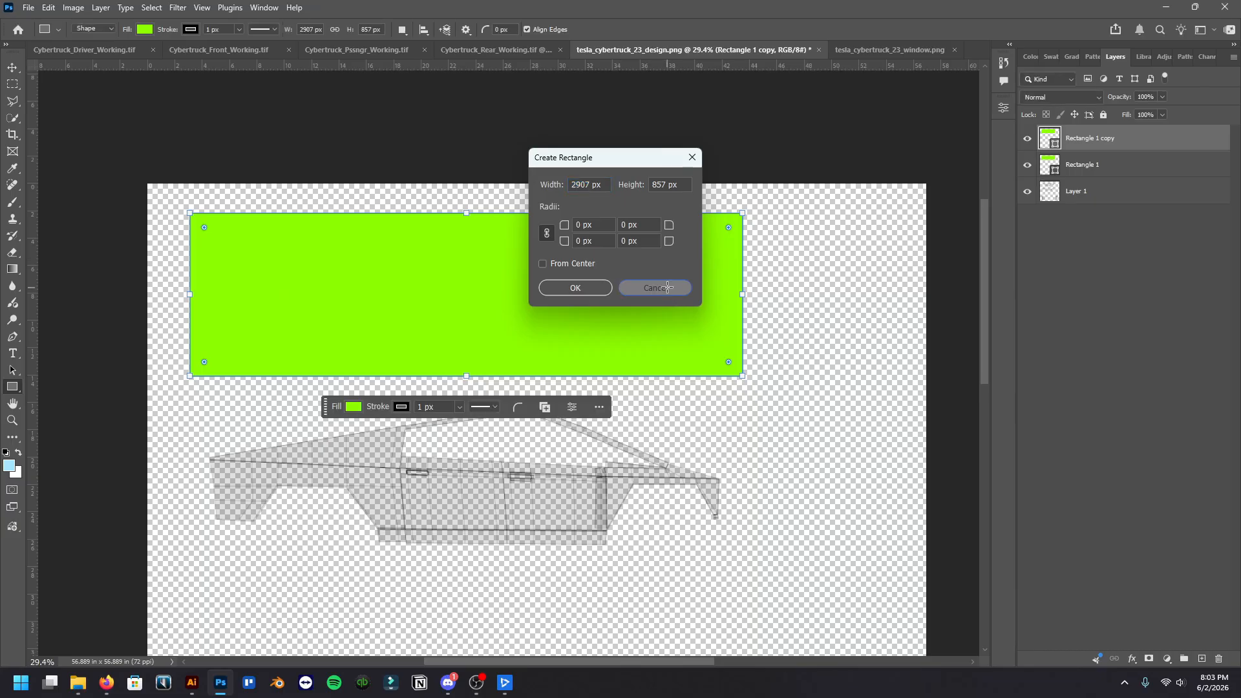
Stack both green rectangles beneath Layer 1 and move the copy over the second Cybertruck side view
click(12, 70)
drag(1164, 146, 1154, 205)
drag(1136, 148, 1133, 208)
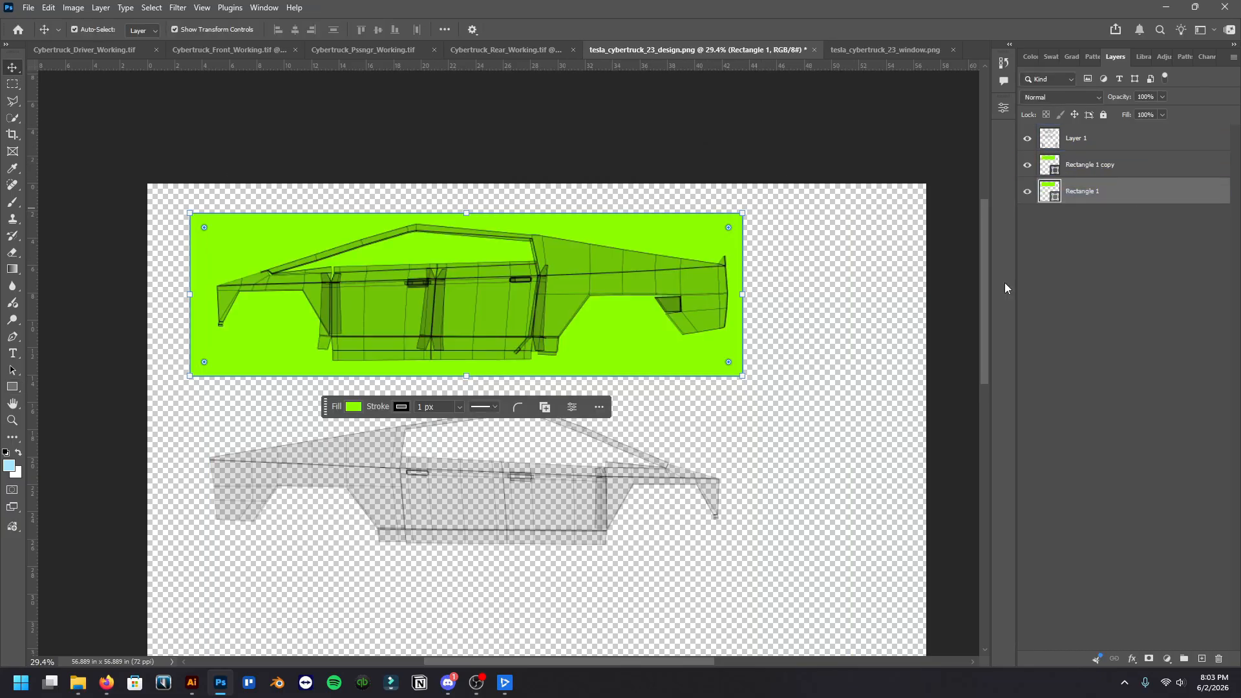
drag(648, 240, 650, 419)
Duplicate the second green rectangle and resize the copy to sit behind the panel group in the template's lower-left area
scroll(752, 311, down, 5)
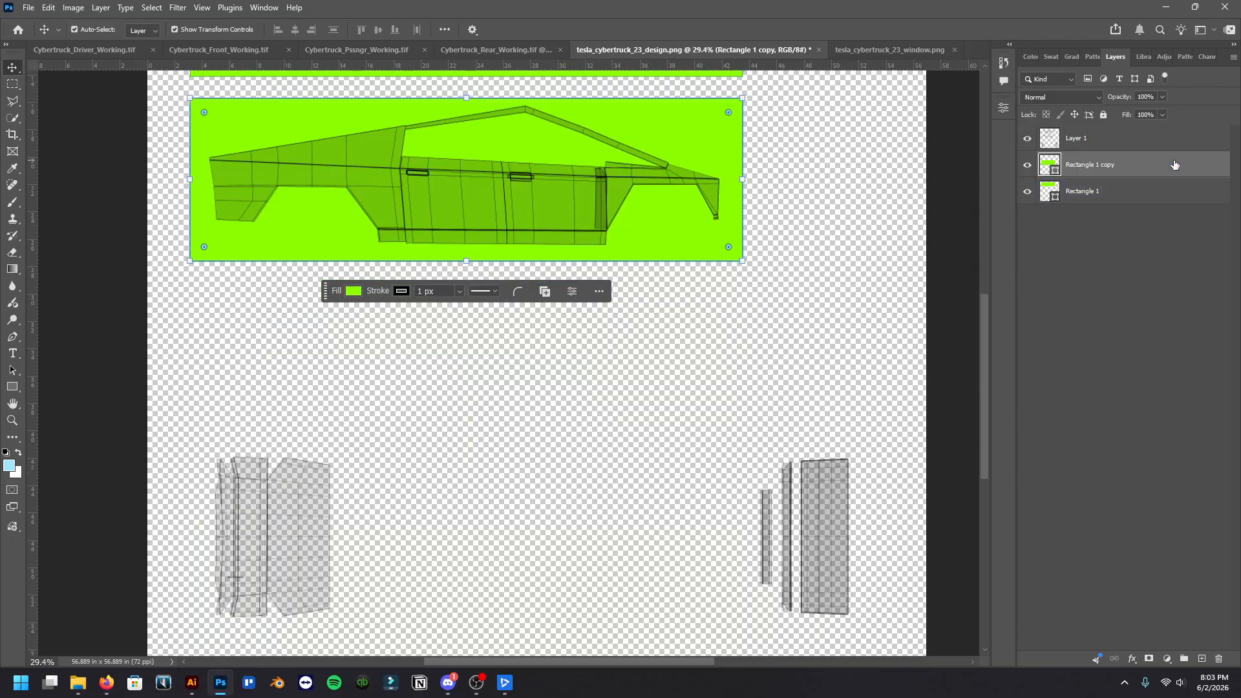
drag(1178, 168, 1196, 656)
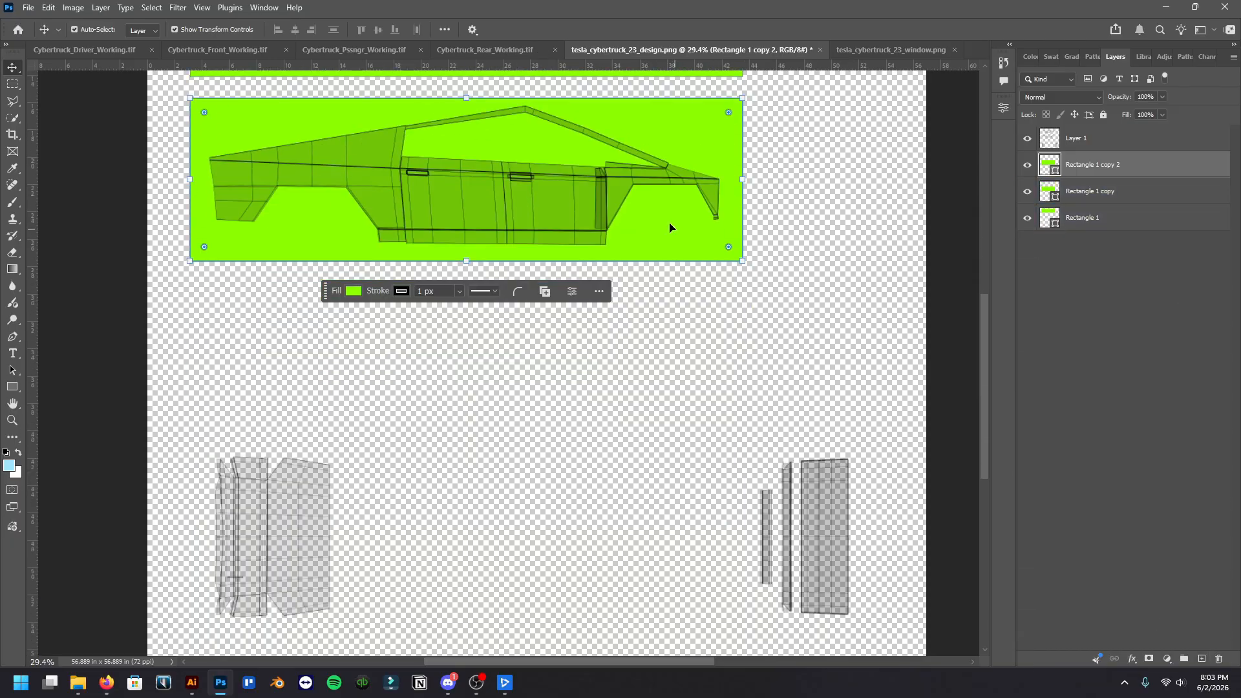
drag(669, 228, 661, 583)
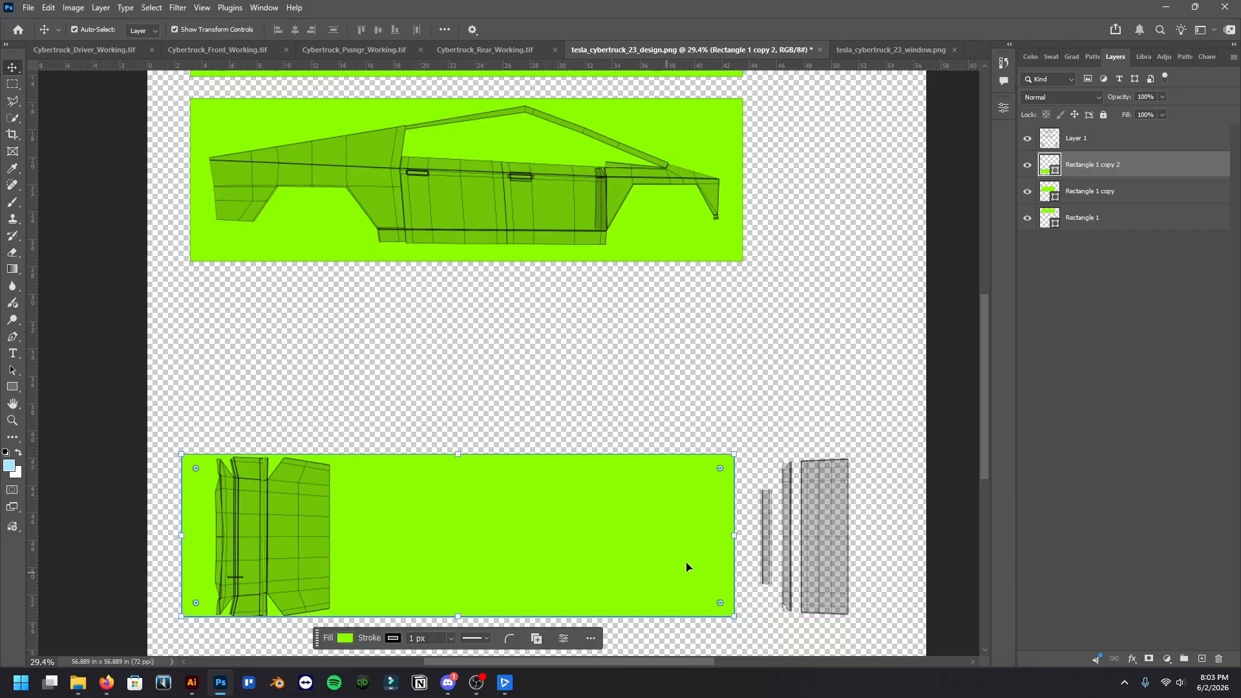
drag(734, 535, 342, 479)
drag(266, 615, 269, 632)
click(20, 69)
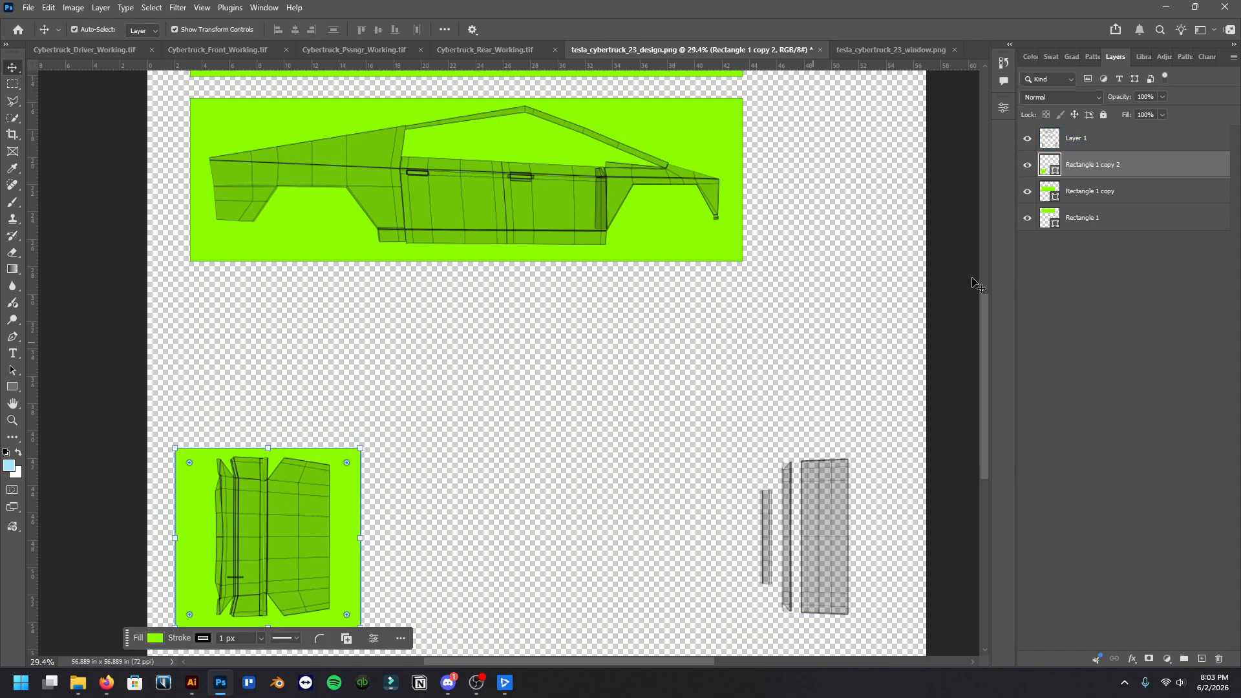
Duplicate the small green rectangle and move the copy behind the panel group in the template's lower-right area
drag(1150, 171, 1201, 658)
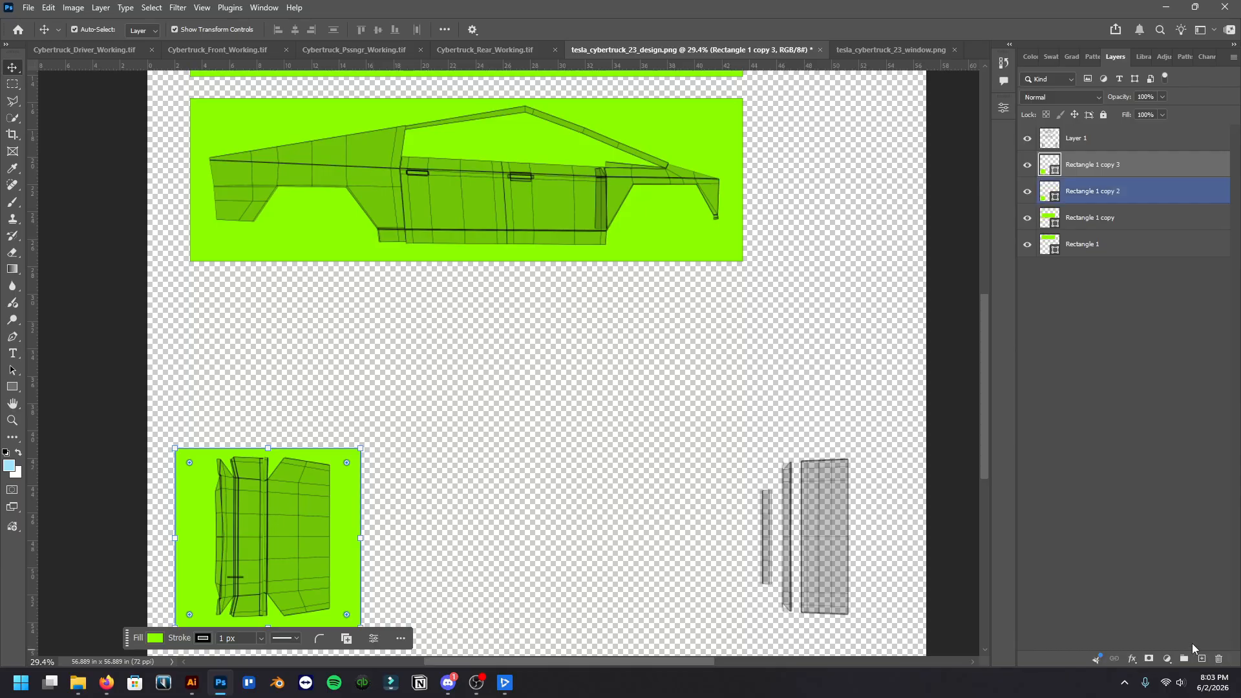
drag(352, 496, 883, 487)
click(940, 440)
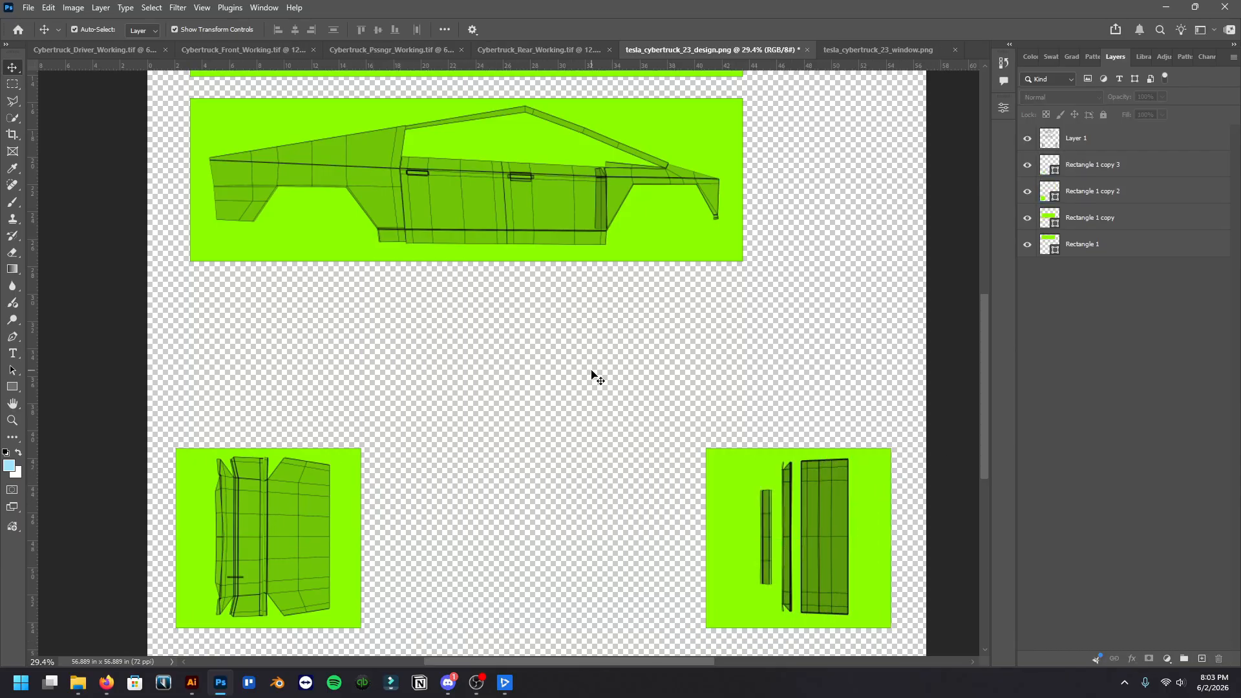
Look over the whole template to check that the green rectangles cover every body panel
scroll(591, 372, up, 1)
scroll(591, 372, down, 4)
scroll(592, 372, up, 2)
click(547, 252)
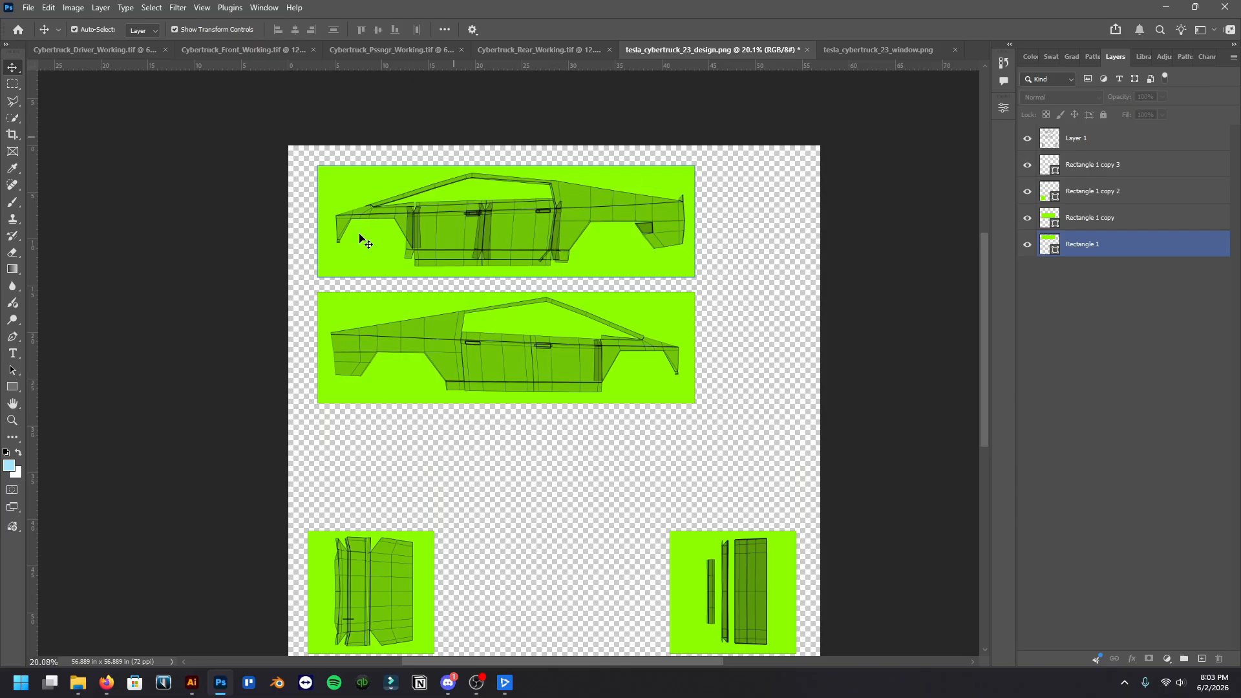
click(362, 284)
click(451, 299)
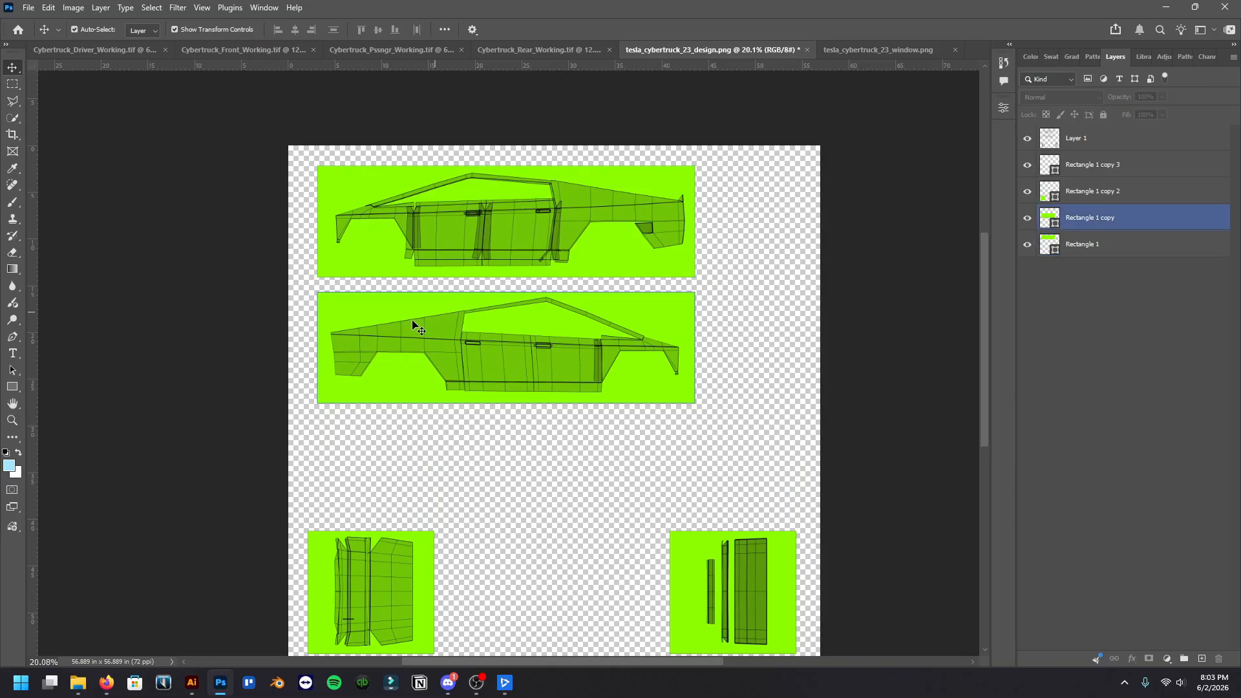
click(413, 322)
scroll(417, 323, down, 2)
scroll(474, 324, up, 1)
scroll(474, 325, down, 1)
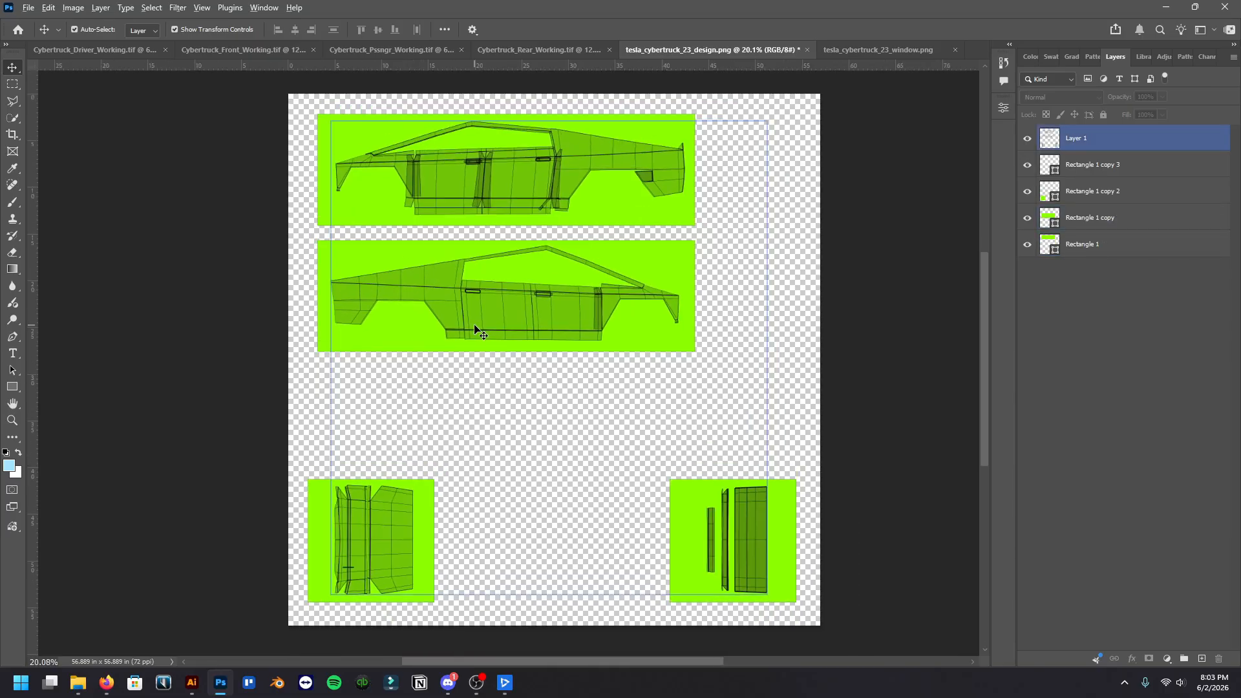
scroll(476, 330, up, 1)
scroll(476, 330, down, 1)
scroll(476, 330, up, 1)
click(223, 221)
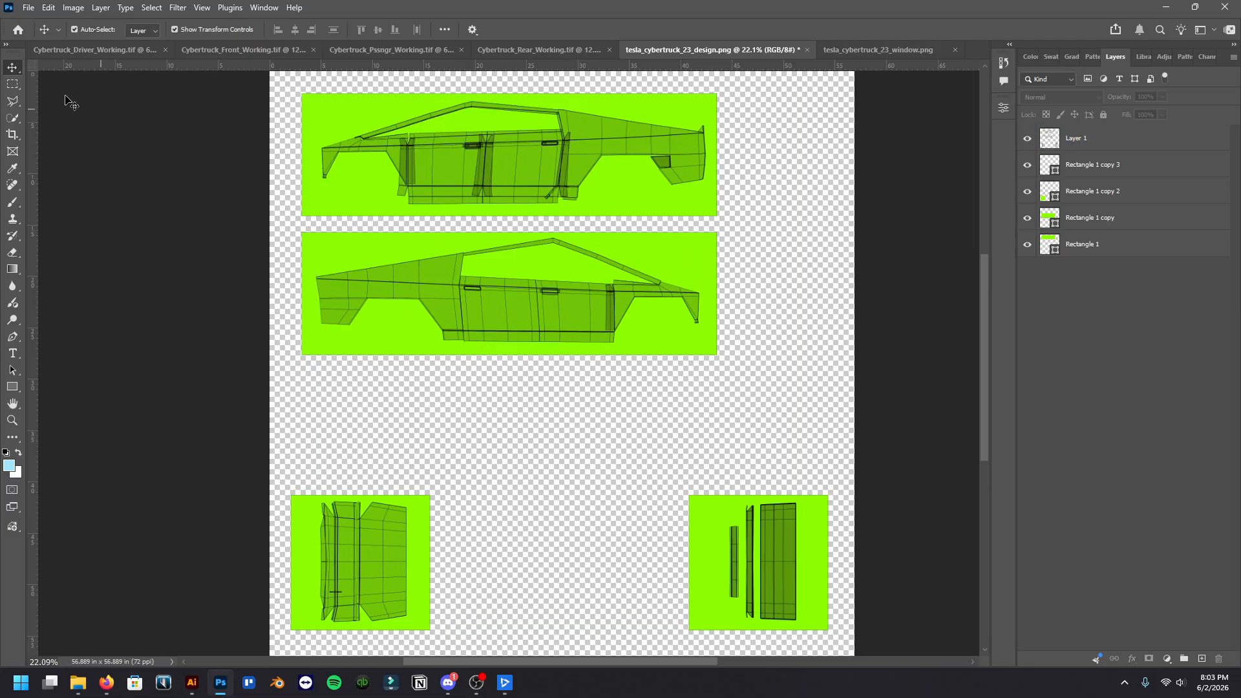
Add the horizontal text KAKOS DESIGNS over the doors of the lower Cybertruck side view
click(13, 85)
click(14, 70)
click(12, 354)
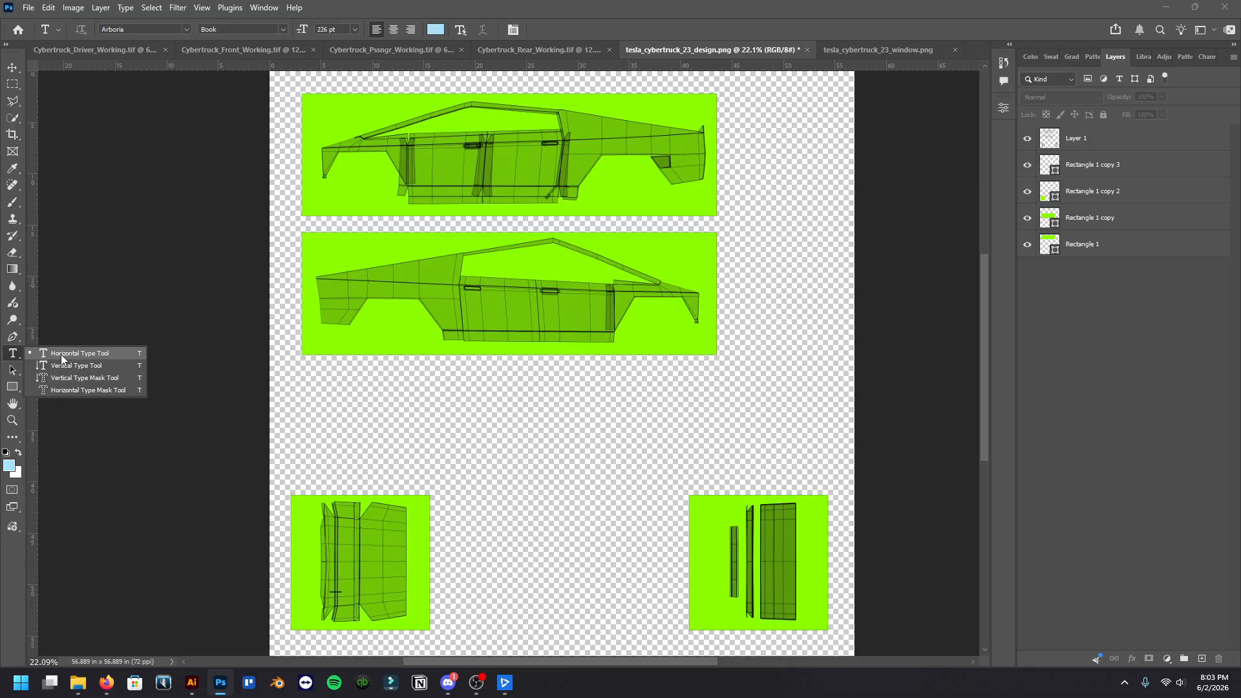
click(63, 358)
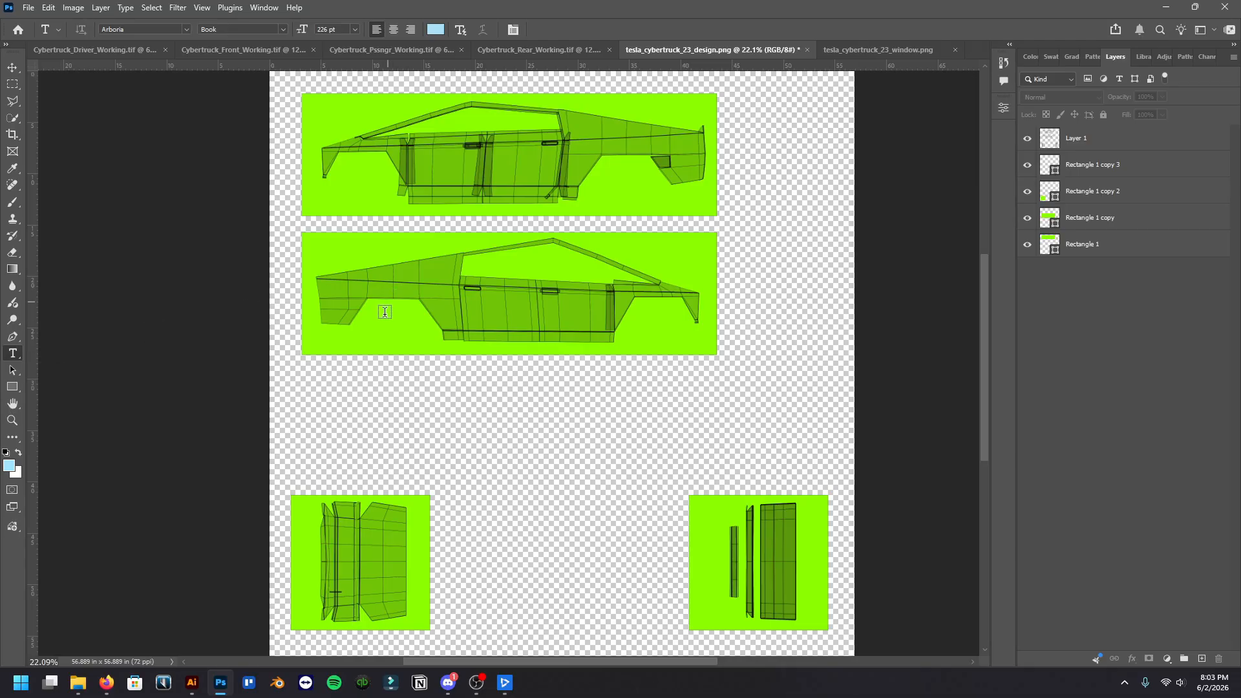
click(384, 312)
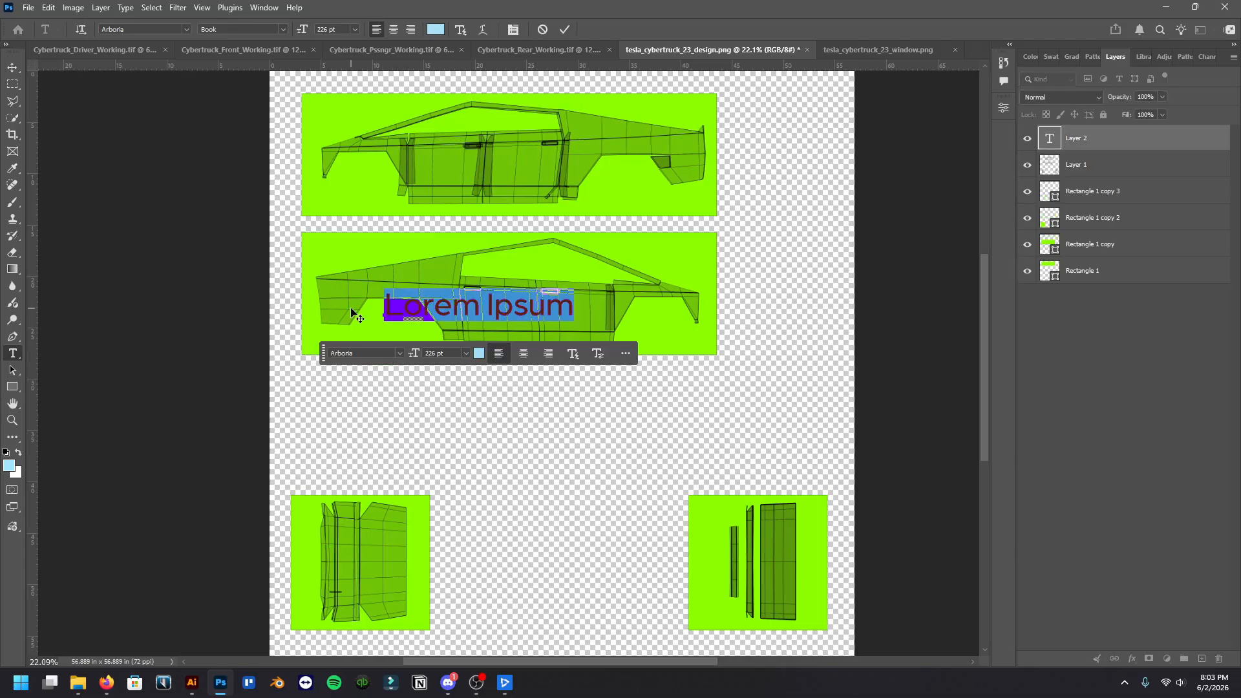
text(KAKOS DESIGNS)
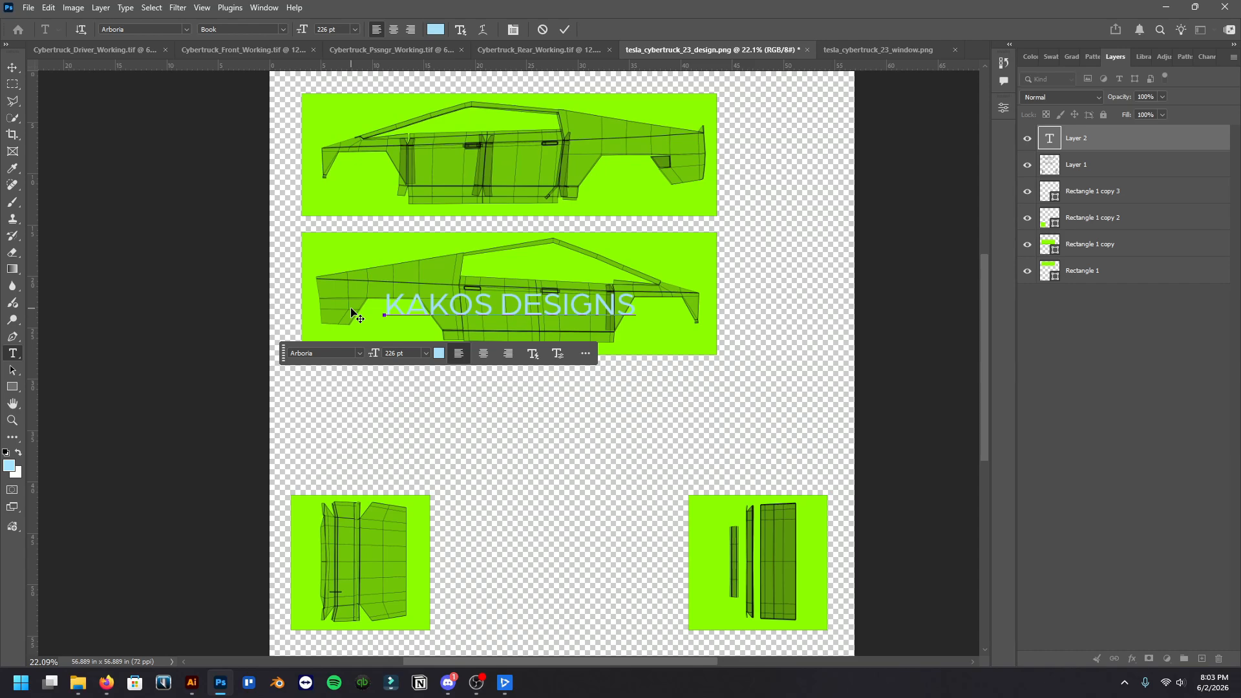
click(13, 68)
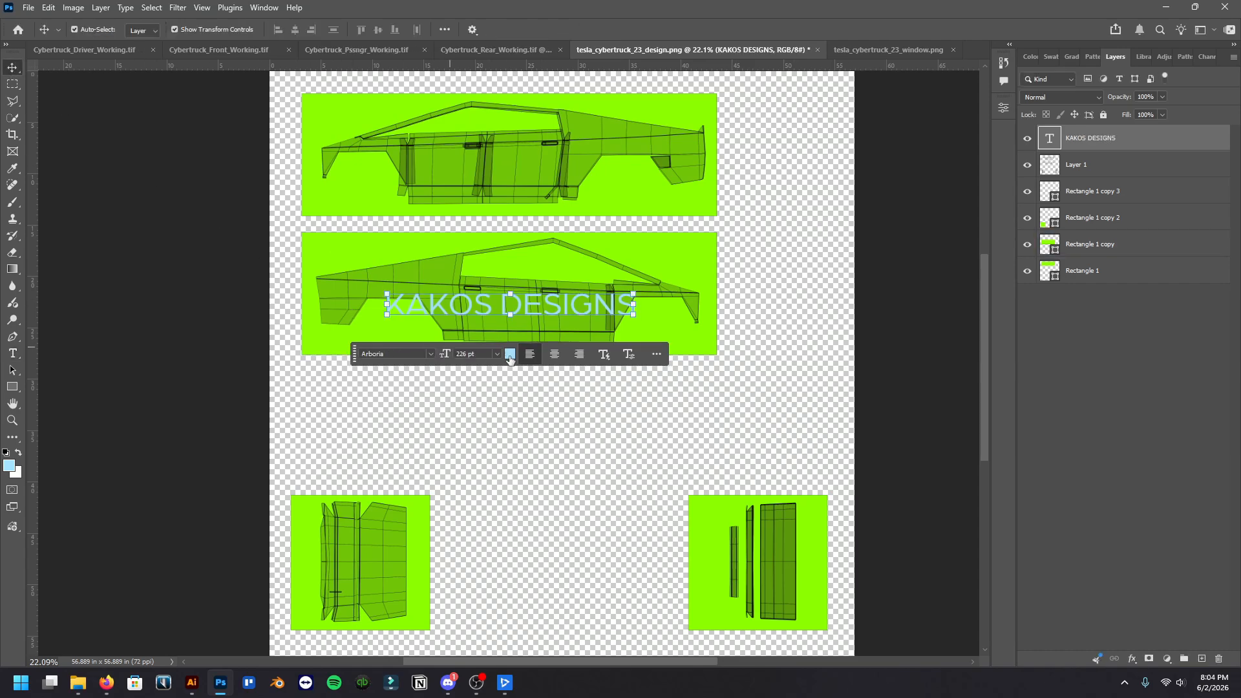
Set the KAKOS DESIGNS text color to white
click(510, 355)
drag(874, 275, 948, 360)
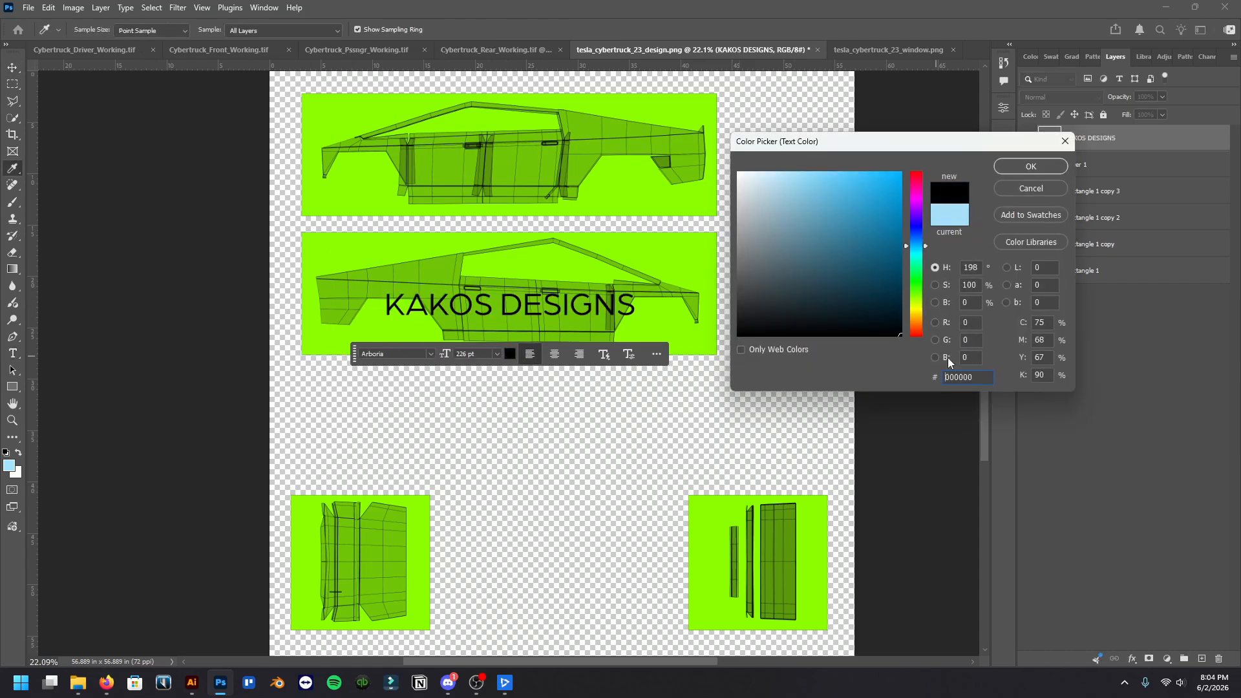
drag(844, 280, 625, 104)
click(1053, 169)
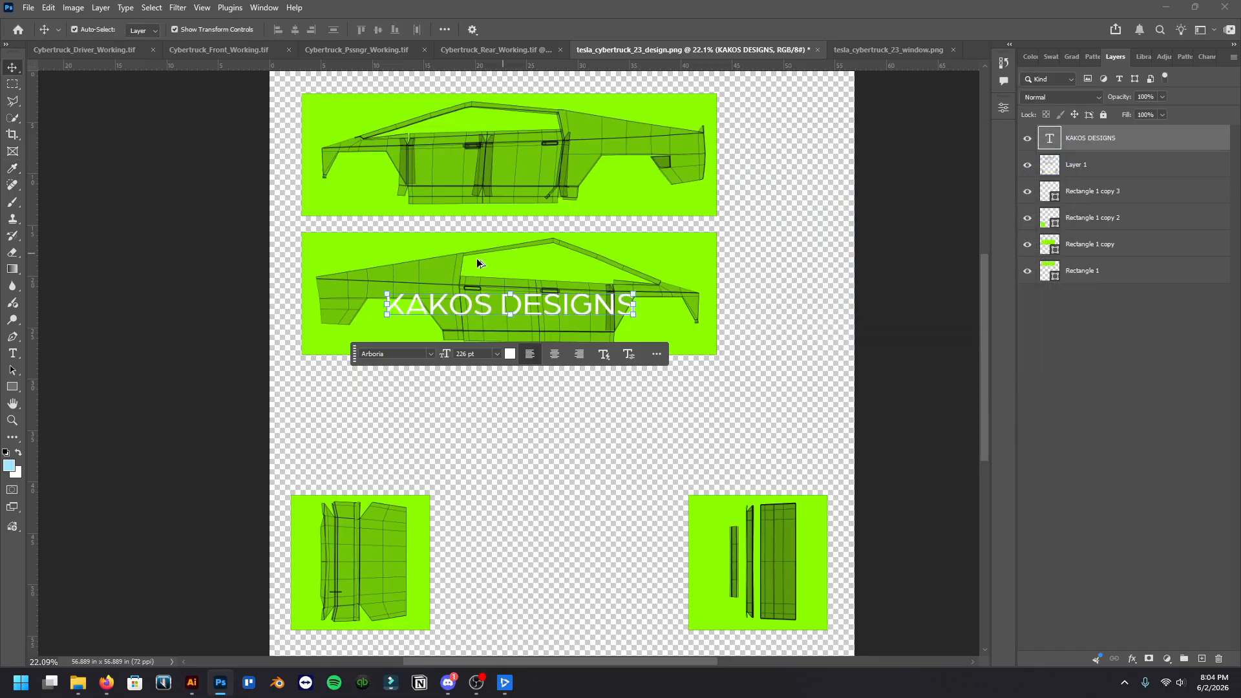
Scale the KAKOS DESIGNS text to about 66% so it fits across the lower side view's doors
scroll(454, 298, up, 5)
drag(282, 314, 416, 314)
drag(922, 315, 844, 315)
scroll(630, 261, down, 2)
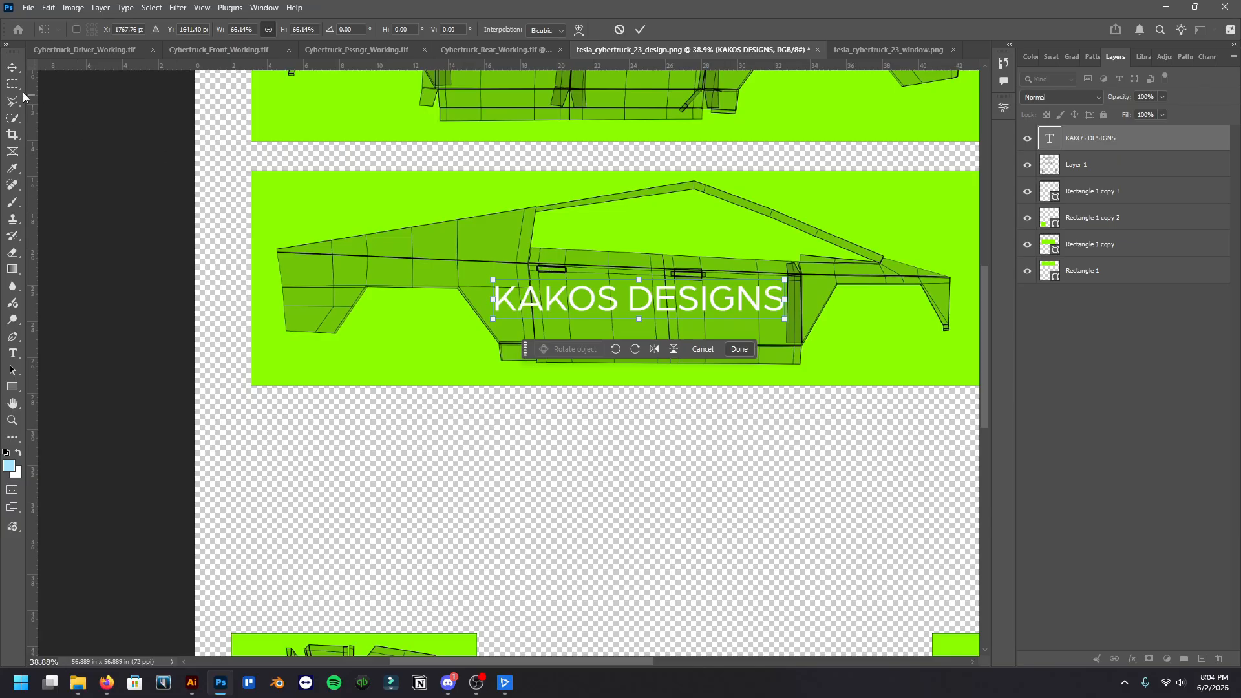
key(Return)
Duplicate the KAKOS DESIGNS text layer and move the copy onto the doors of the upper Cybertruck side view
scroll(715, 324, up, 3)
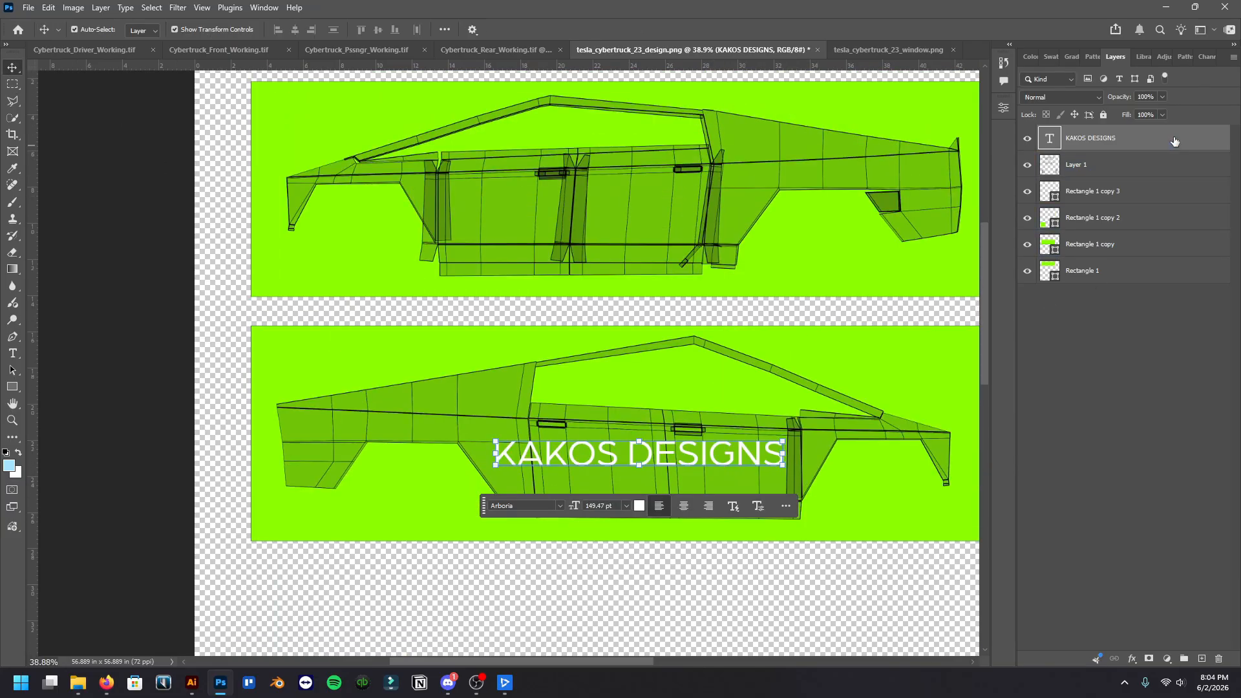
drag(1174, 141, 1204, 658)
key(ctrl+j)
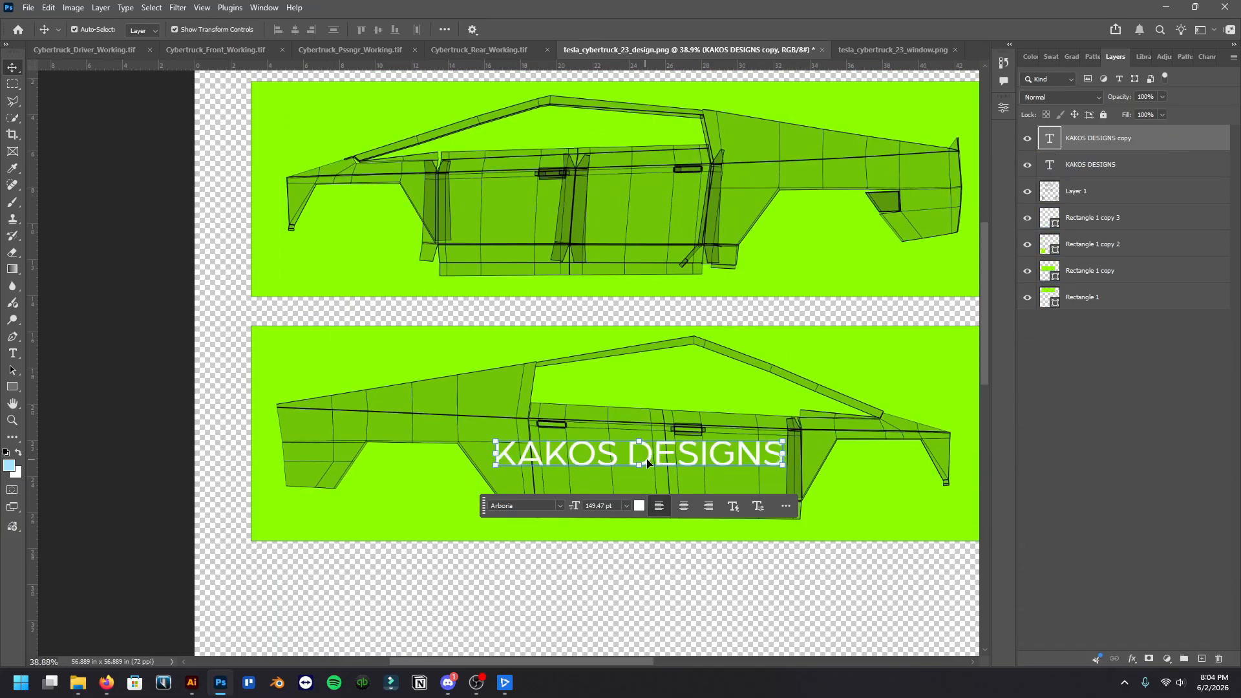
drag(649, 459, 607, 212)
scroll(611, 363, down, 2)
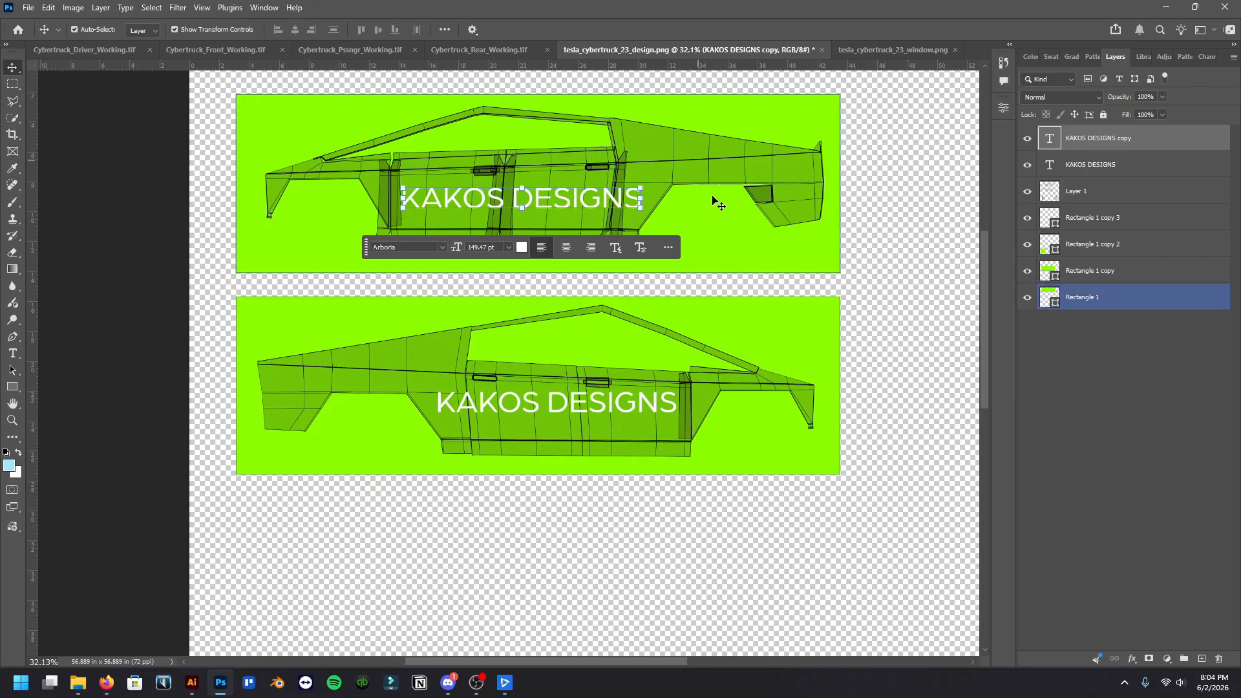
scroll(622, 378, down, 2)
scroll(601, 342, down, 1)
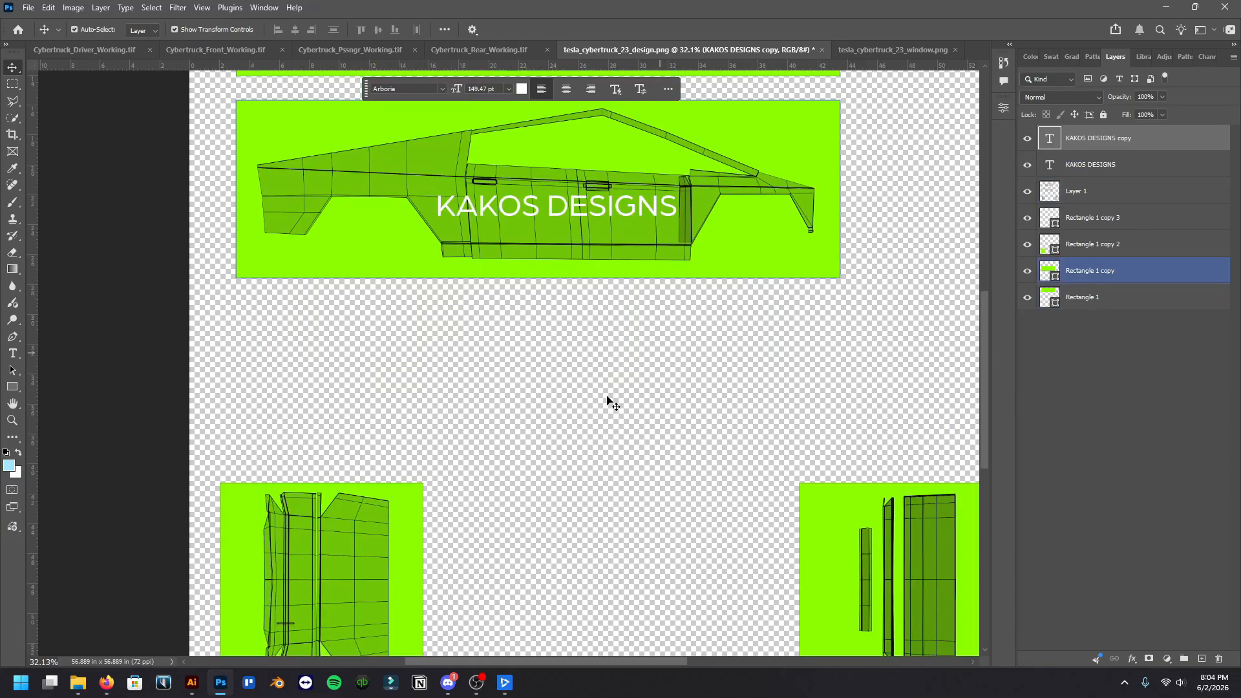
Duplicate the lower side view's KAKOS DESIGNS text, rotate the copy 90°, and place it over the template's bottom-left panel
scroll(601, 291, down, 2)
click(580, 123)
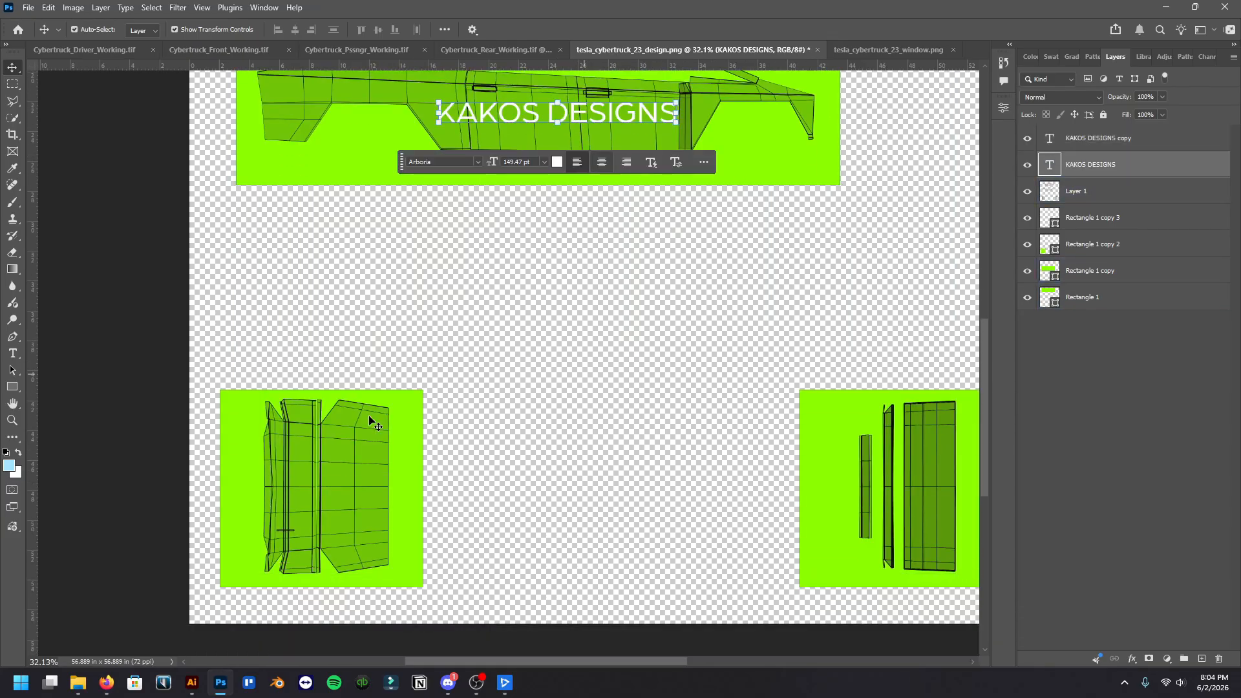
scroll(373, 461, up, 3)
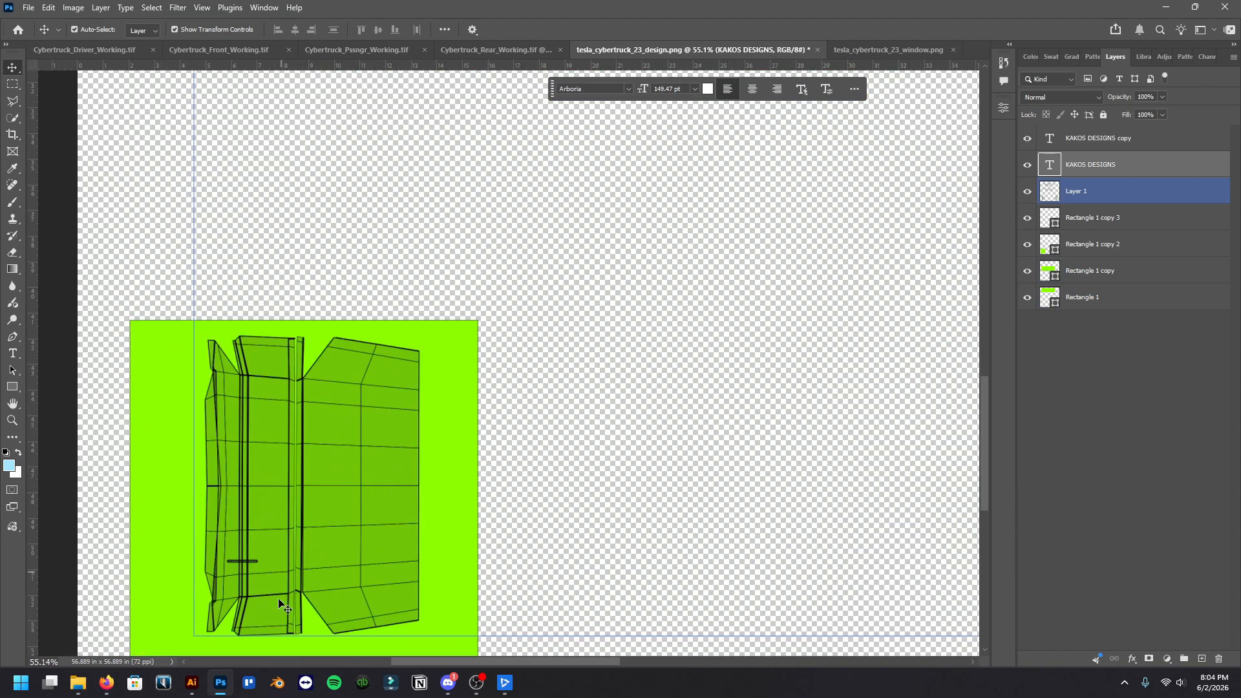
scroll(446, 468, down, 2)
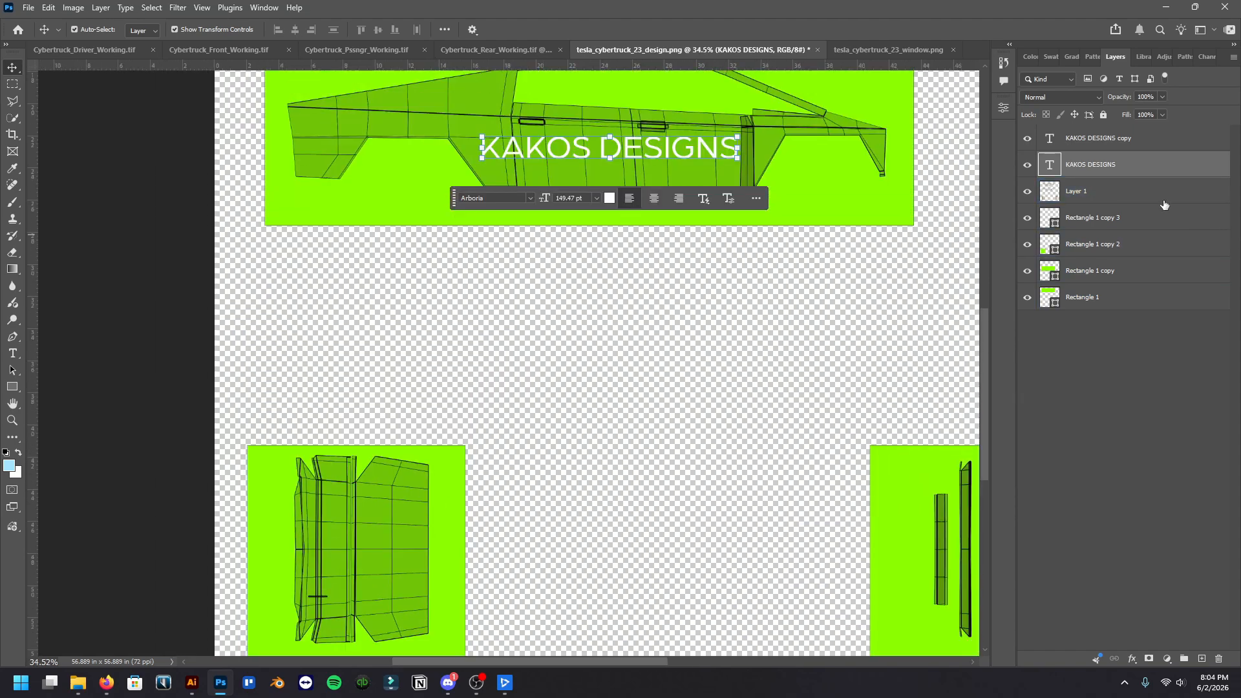
drag(1185, 170, 1201, 658)
key(ctrl+t)
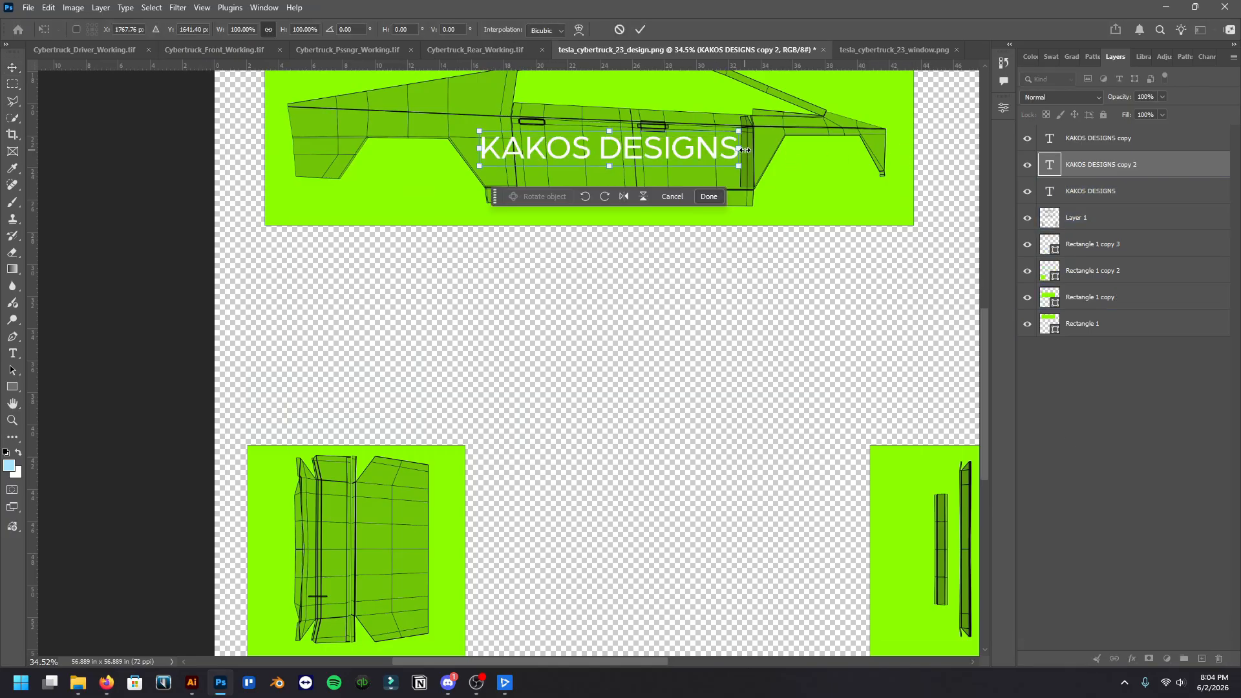
drag(752, 150, 395, 561)
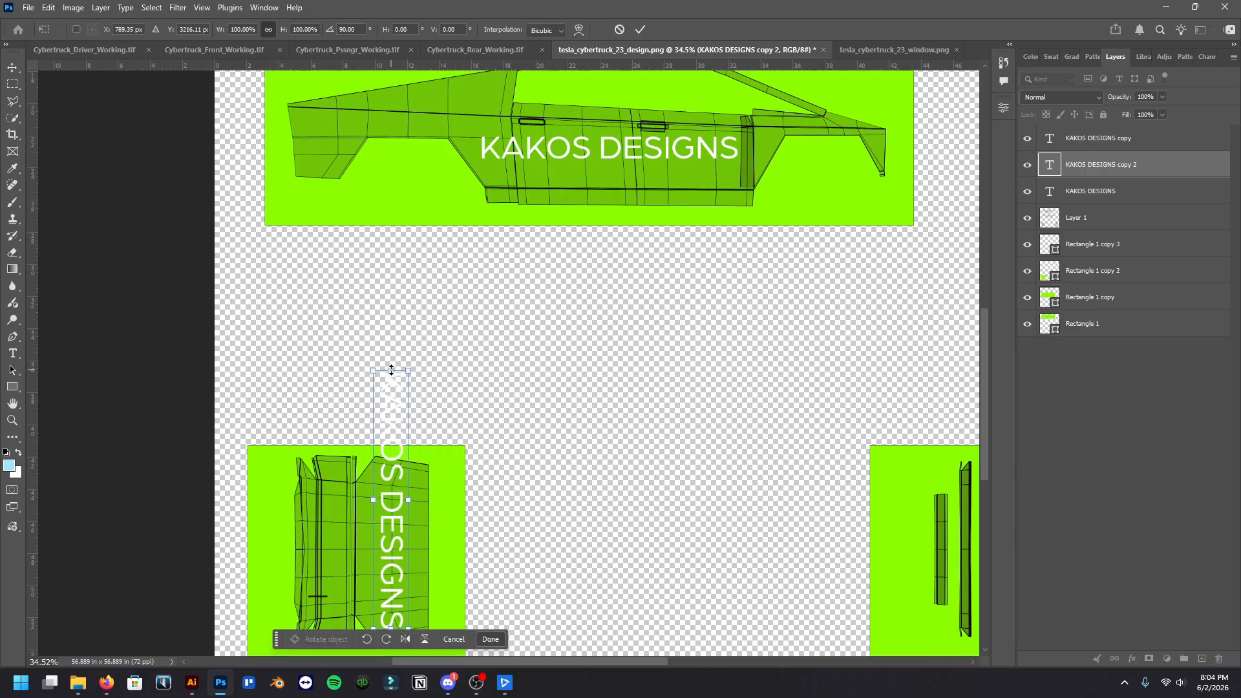
Scale the rotated KAKOS DESIGNS text to about 60% so it fits within the bottom-left panel
drag(391, 370, 391, 475)
scroll(581, 394, right, 3)
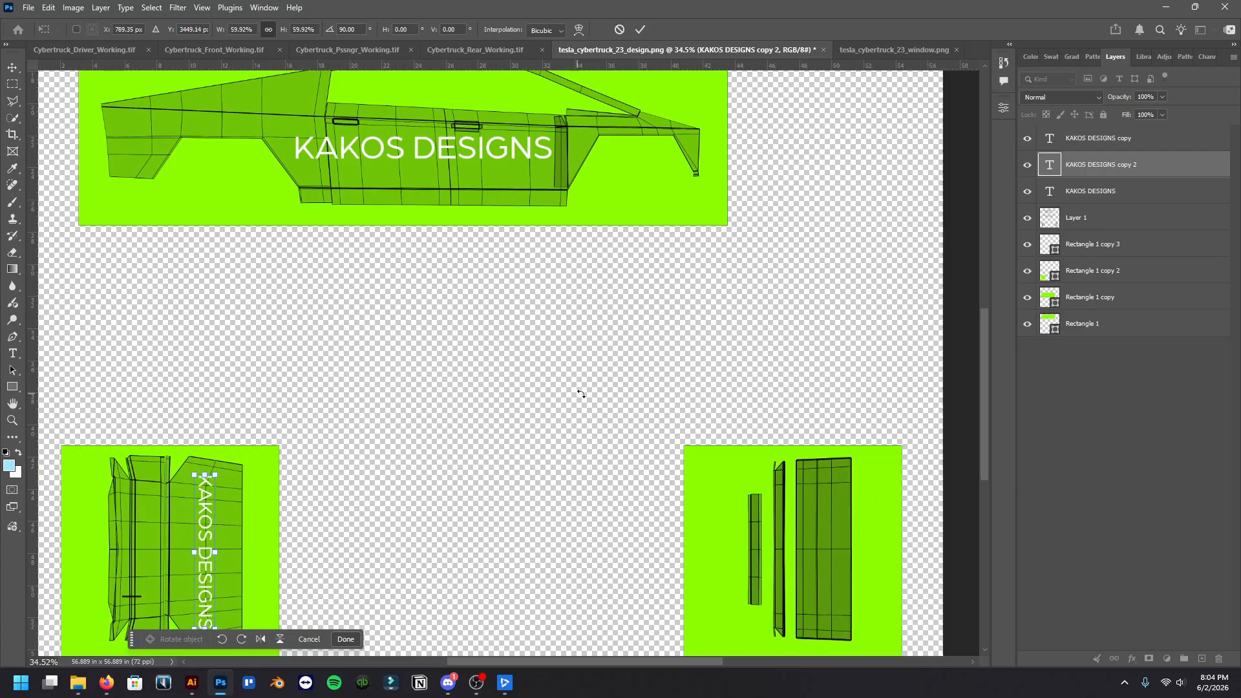
scroll(581, 393, right, 1)
scroll(711, 375, down, 2)
key(Return)
Duplicate the rotated KAKOS DESIGNS text and place the copy on the widest piece of the template's bottom-right panel
key(ctrl+j)
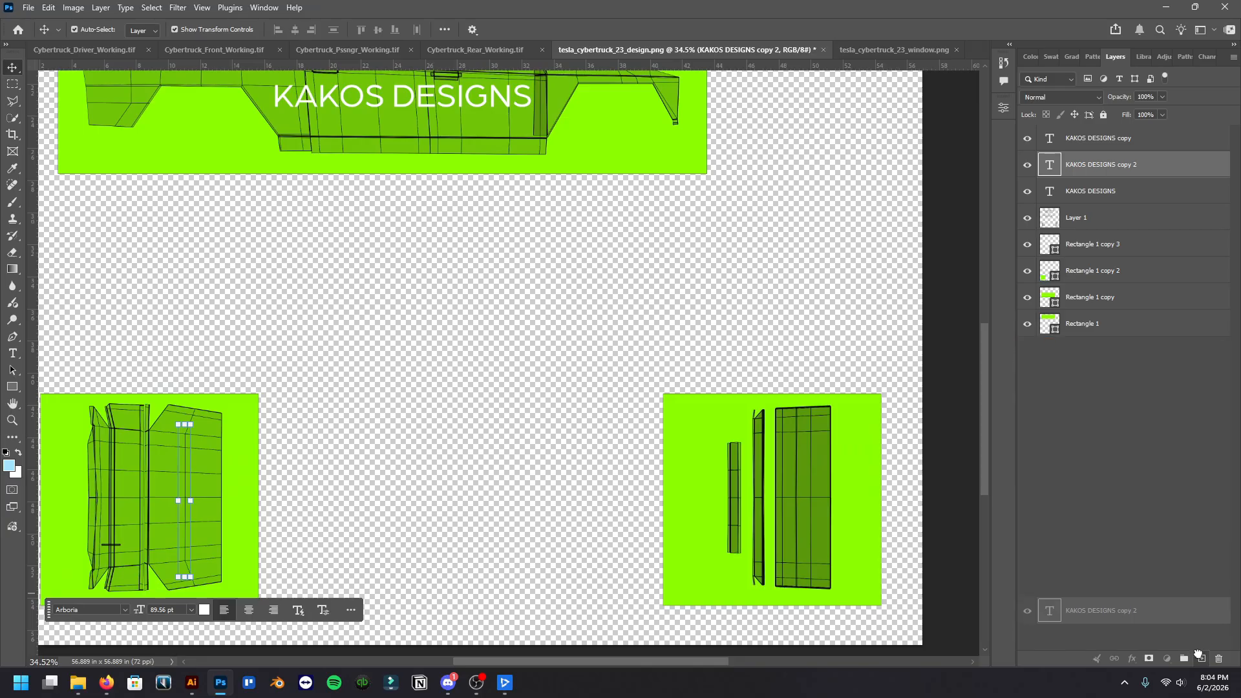
drag(205, 504, 816, 512)
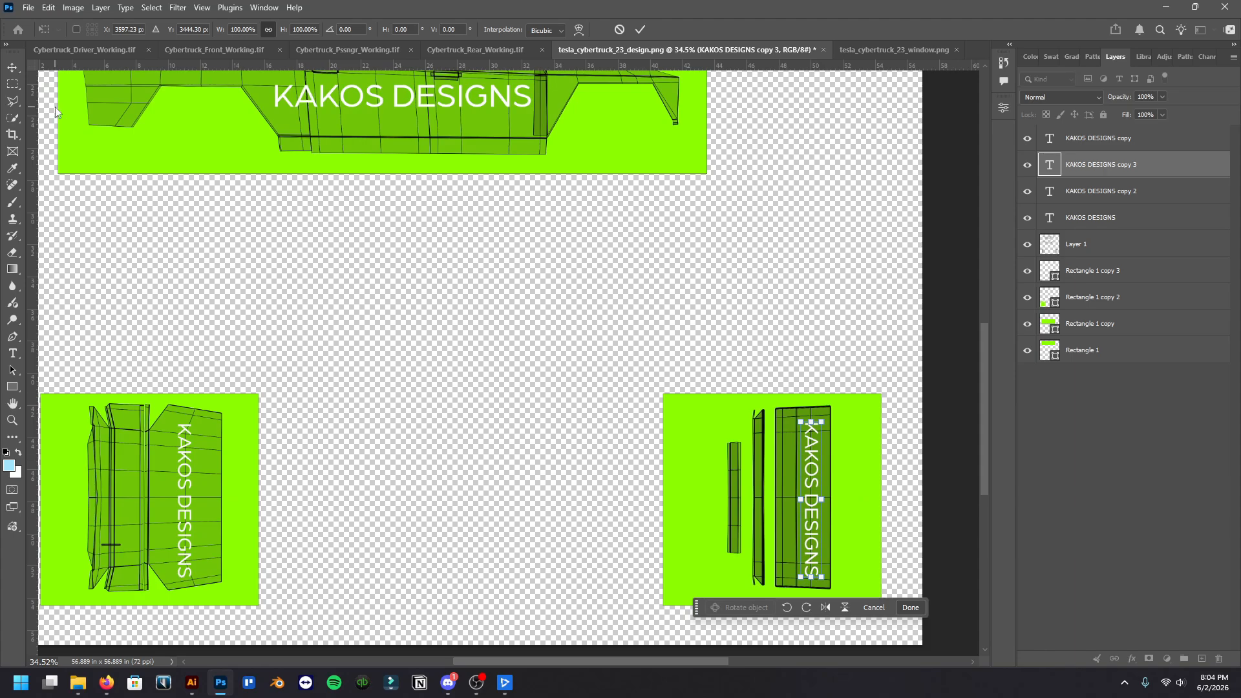
click(11, 69)
click(472, 358)
Move Layer 1 with the Cybertruck outlines to the top of the layer stack, above all the text
scroll(564, 456, down, 3)
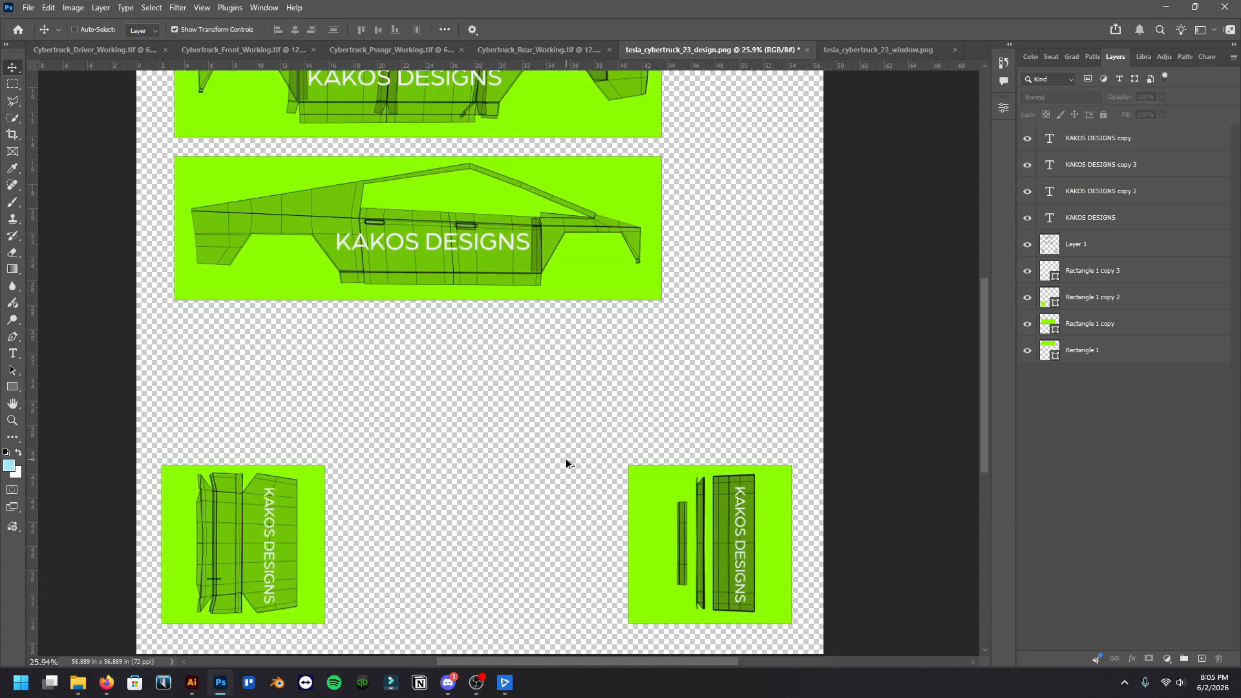
scroll(567, 462, down, 3)
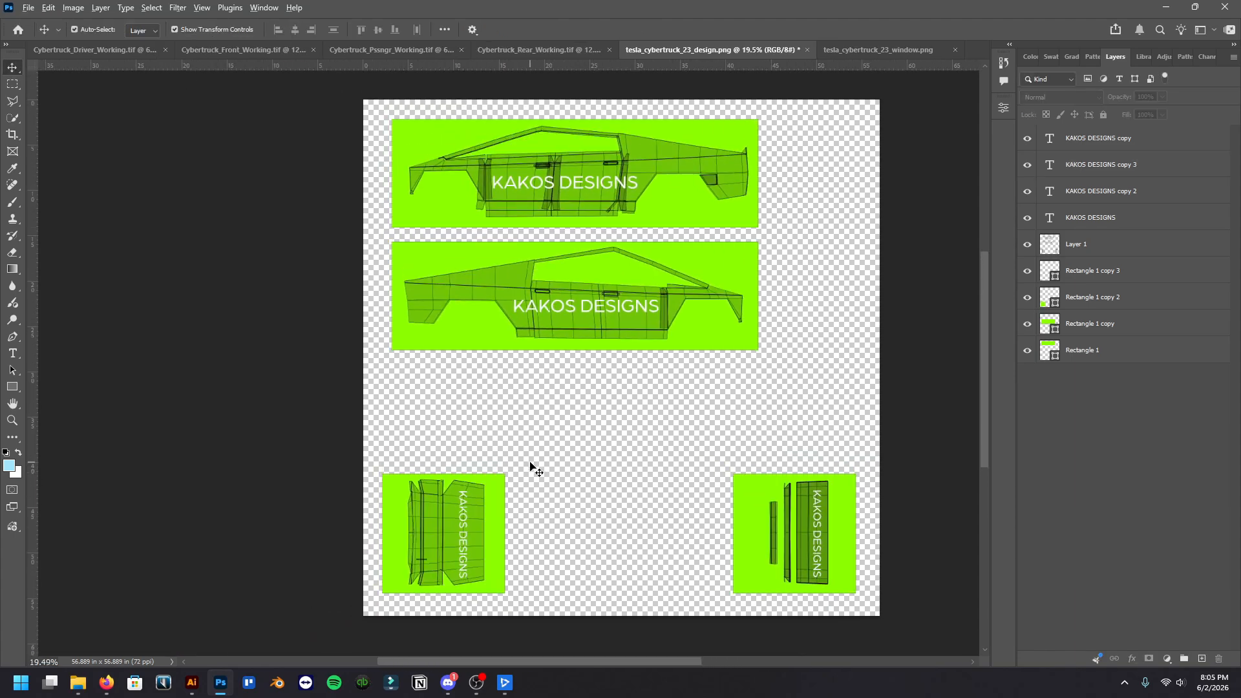
scroll(531, 465, up, 1)
click(1122, 252)
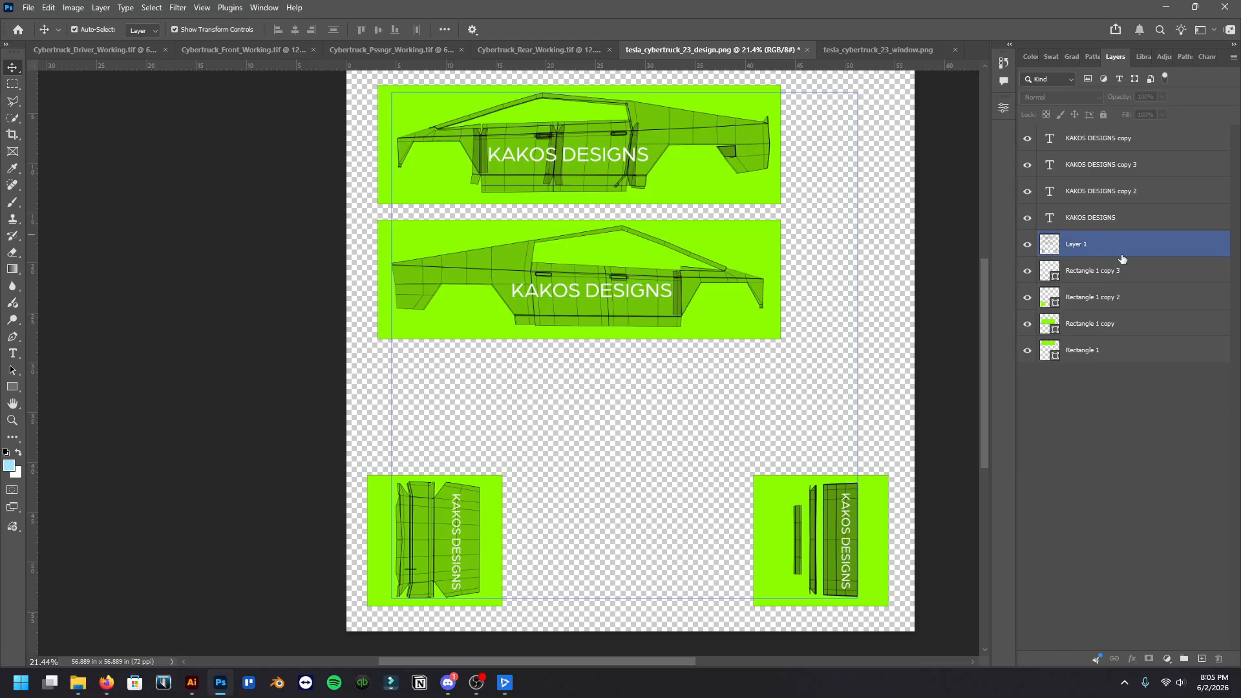
drag(1158, 254, 1164, 136)
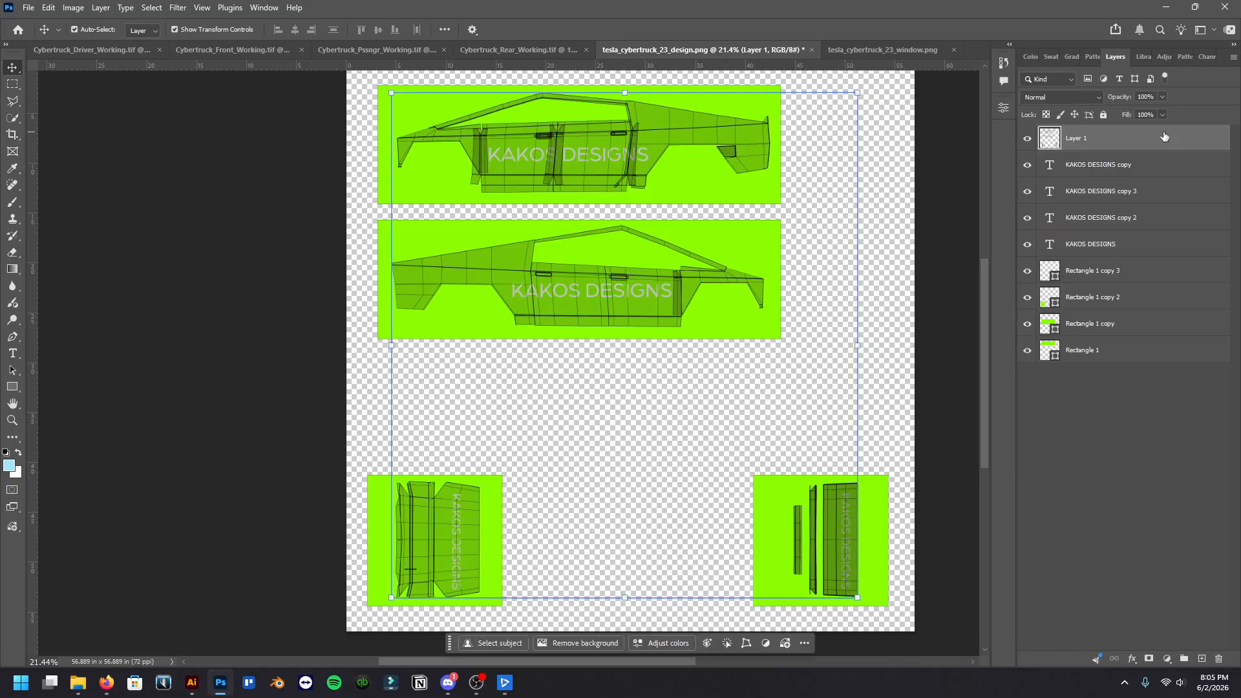
Rename Layer 1 as TEMPLATE
double_click(1083, 139)
text(temap)
key(BackSpace)
text(PLATE)
key(Return)
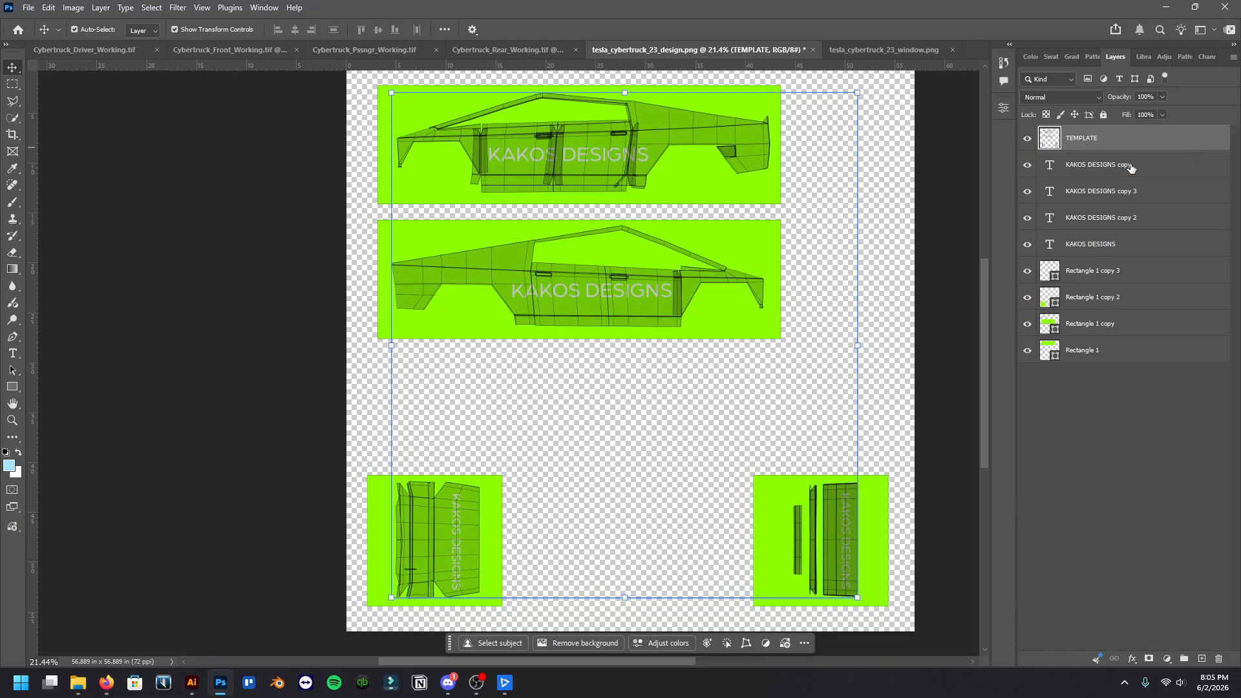
click(30, 7)
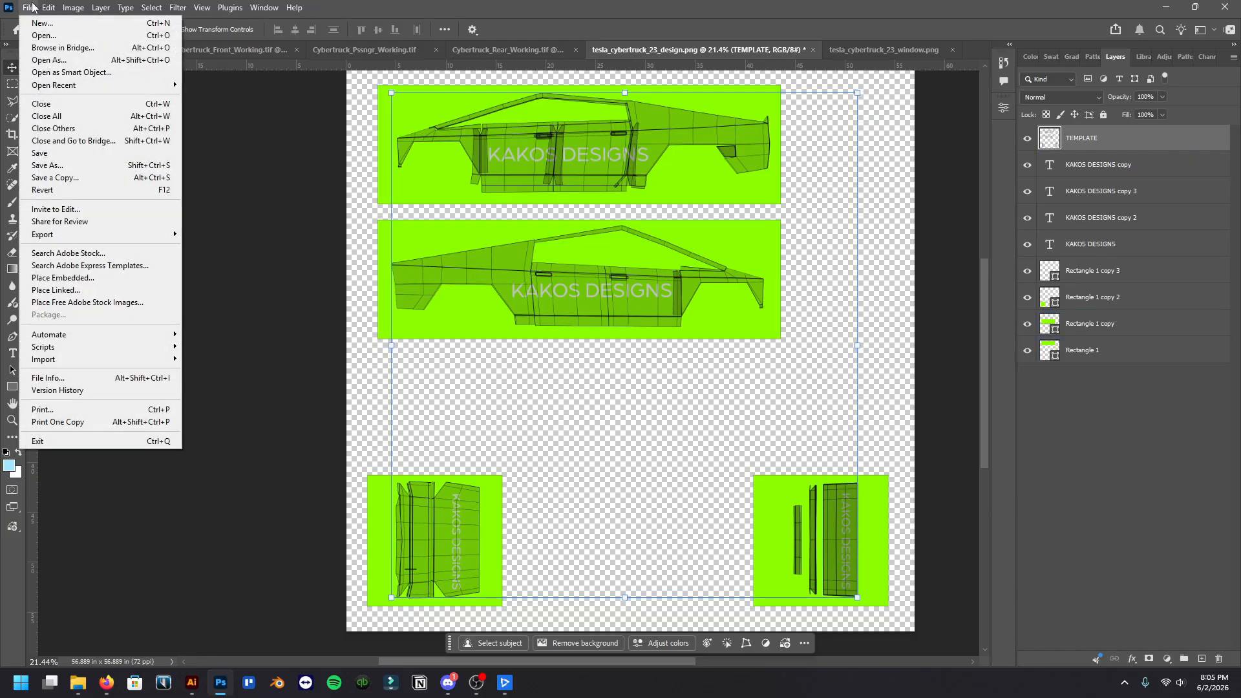
click(98, 153)
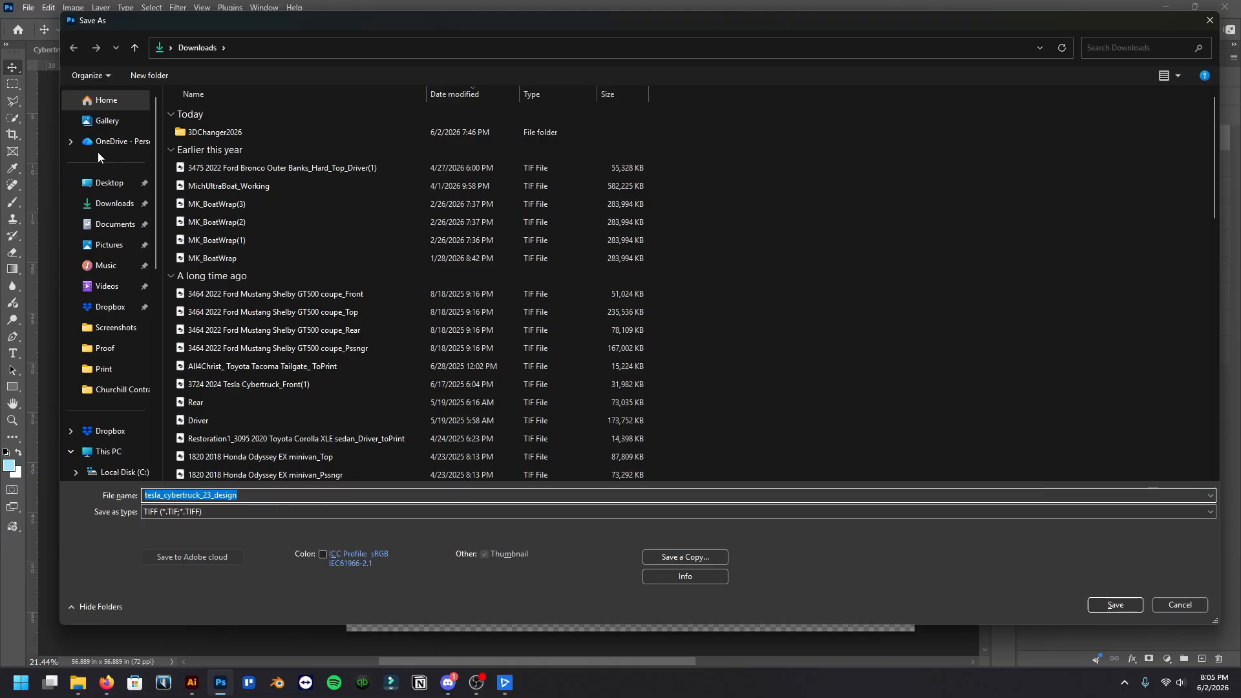
click(236, 511)
click(237, 511)
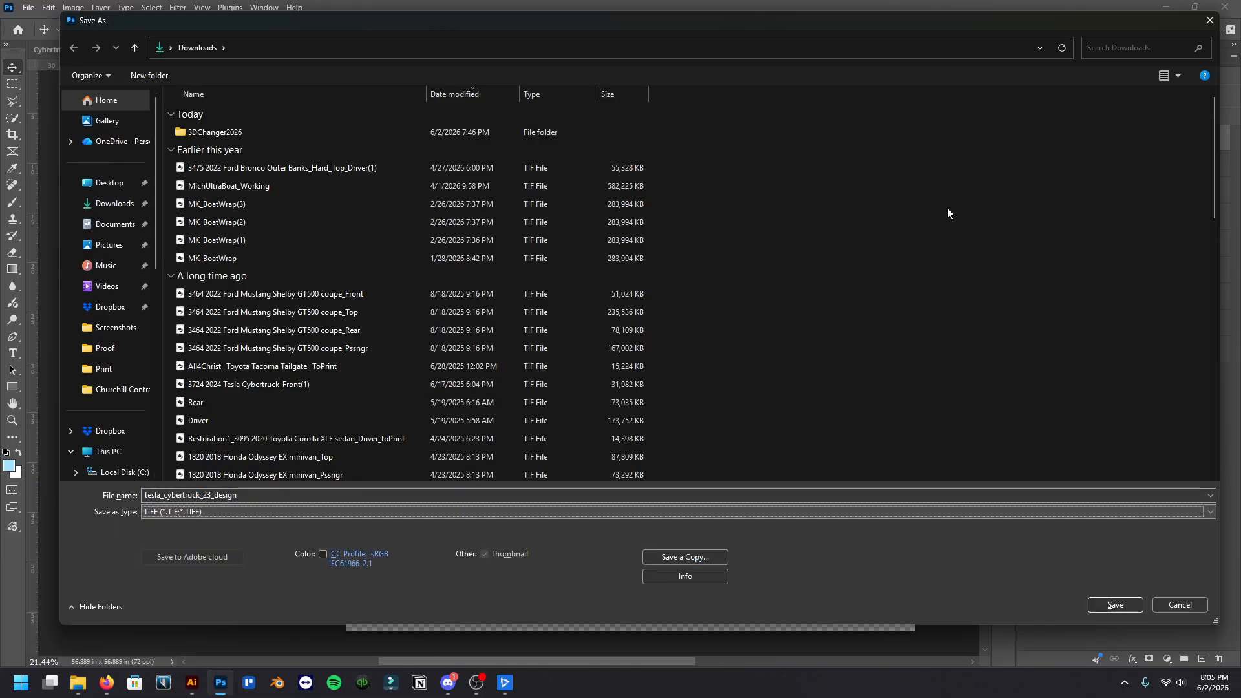
click(1210, 20)
Save a PNG copy of the design over the existing tesla_cybertruck_23_design file in Downloads
click(28, 8)
click(84, 176)
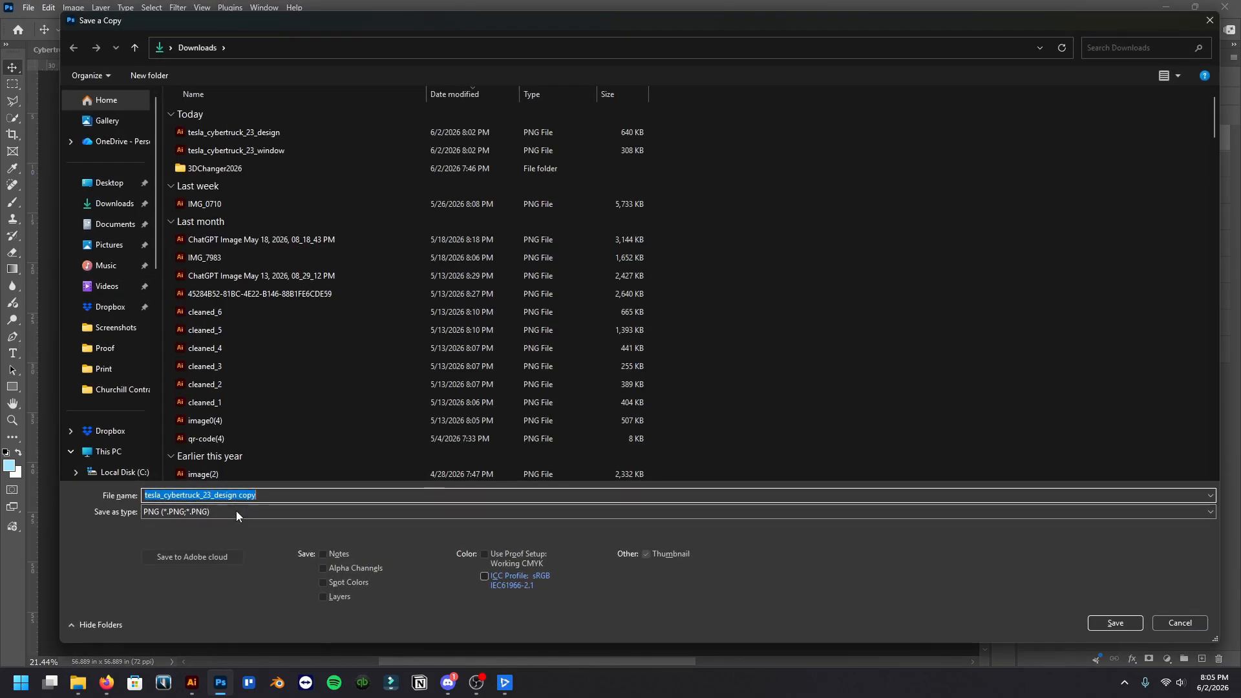
click(302, 133)
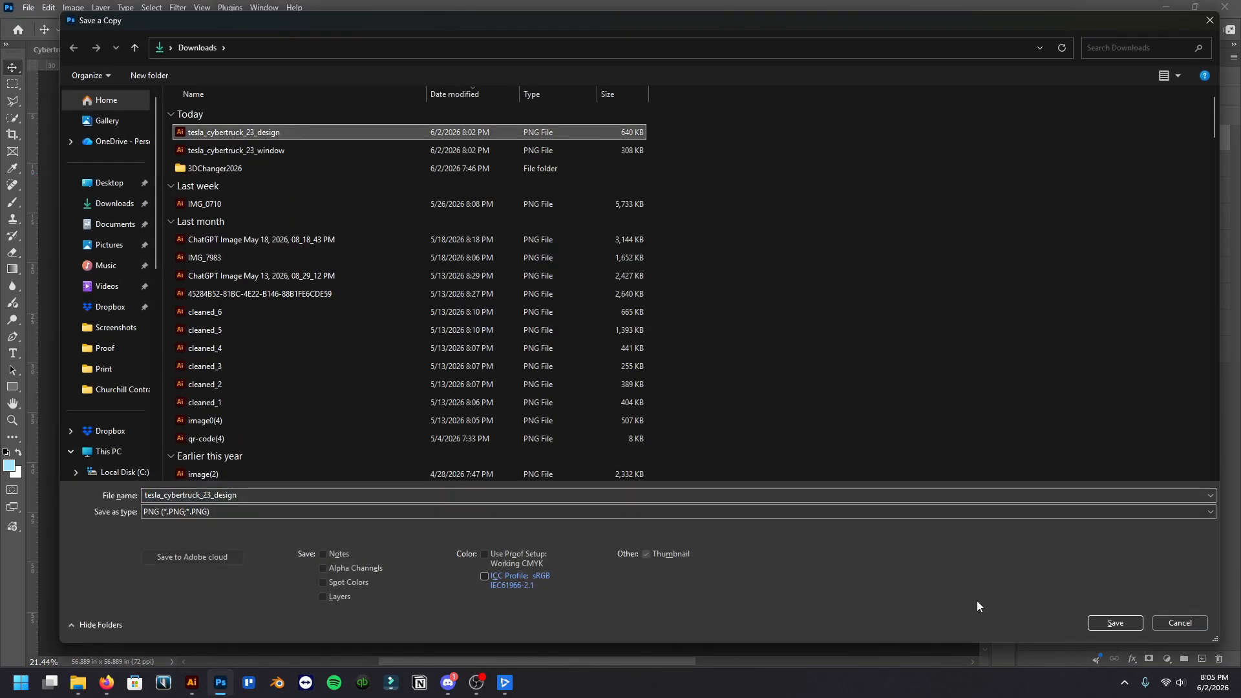
click(1109, 623)
click(654, 341)
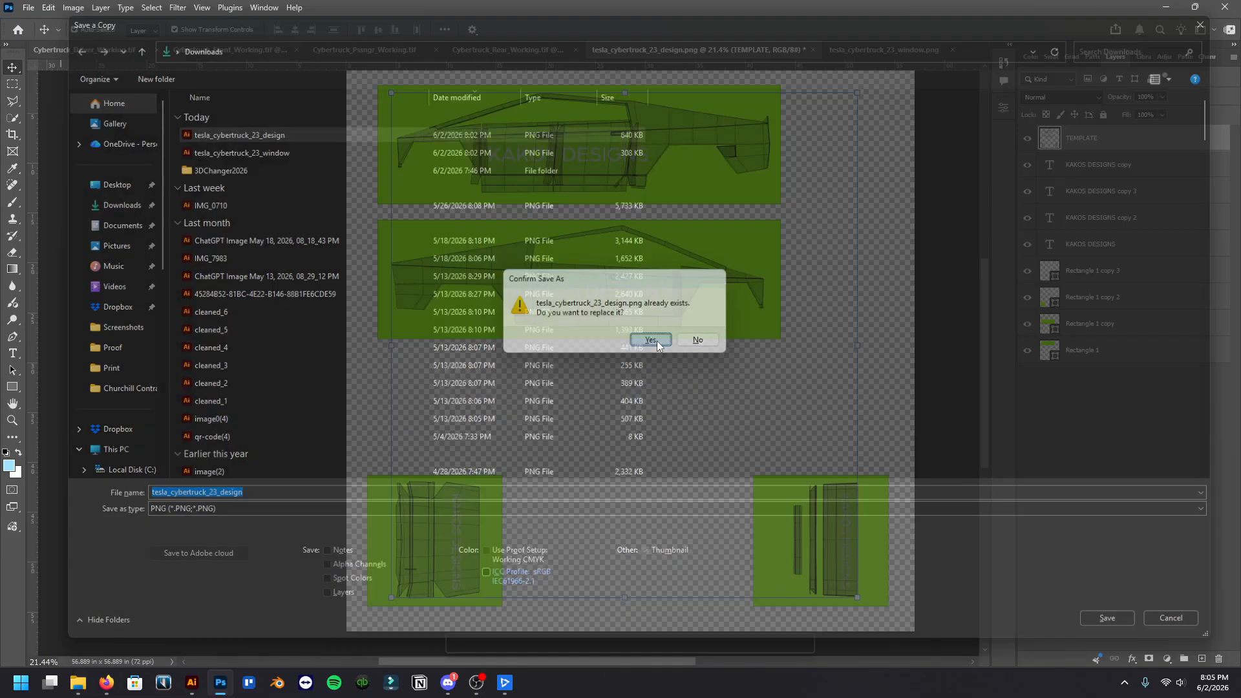
click(693, 201)
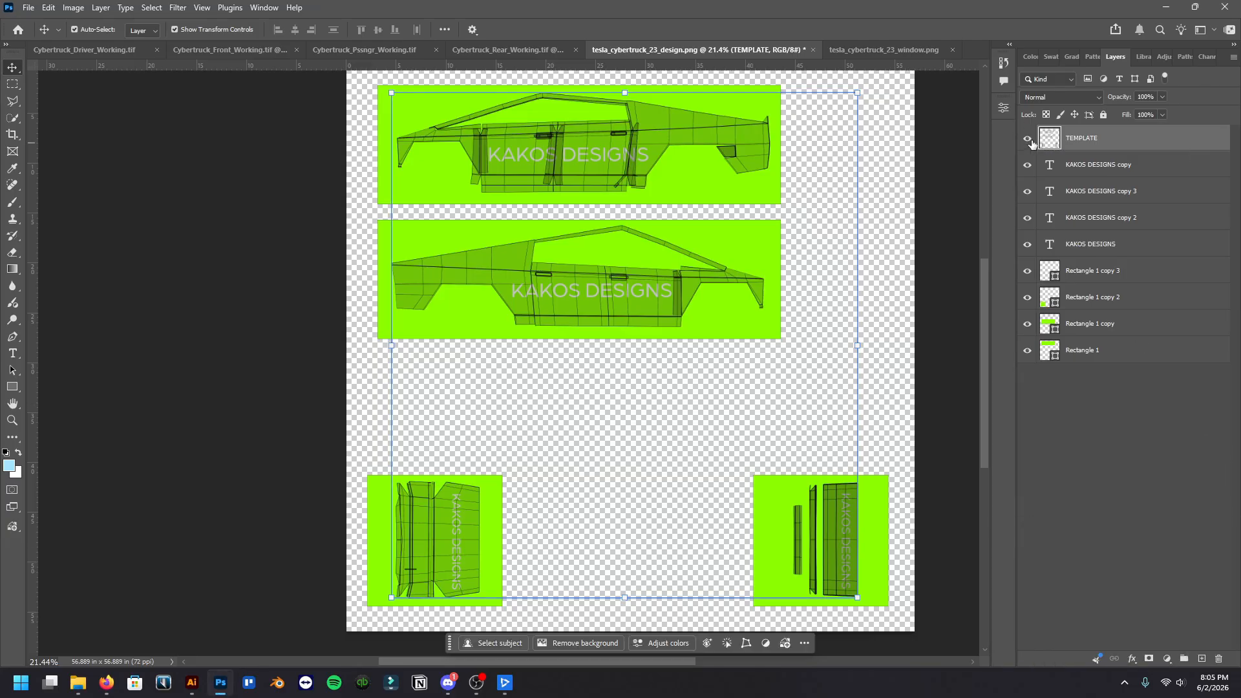
Hide the TEMPLATE layer and save a PNG copy over tesla_cybertruck_23_design in Downloads, using Large file size (Fastest saving)
click(1028, 139)
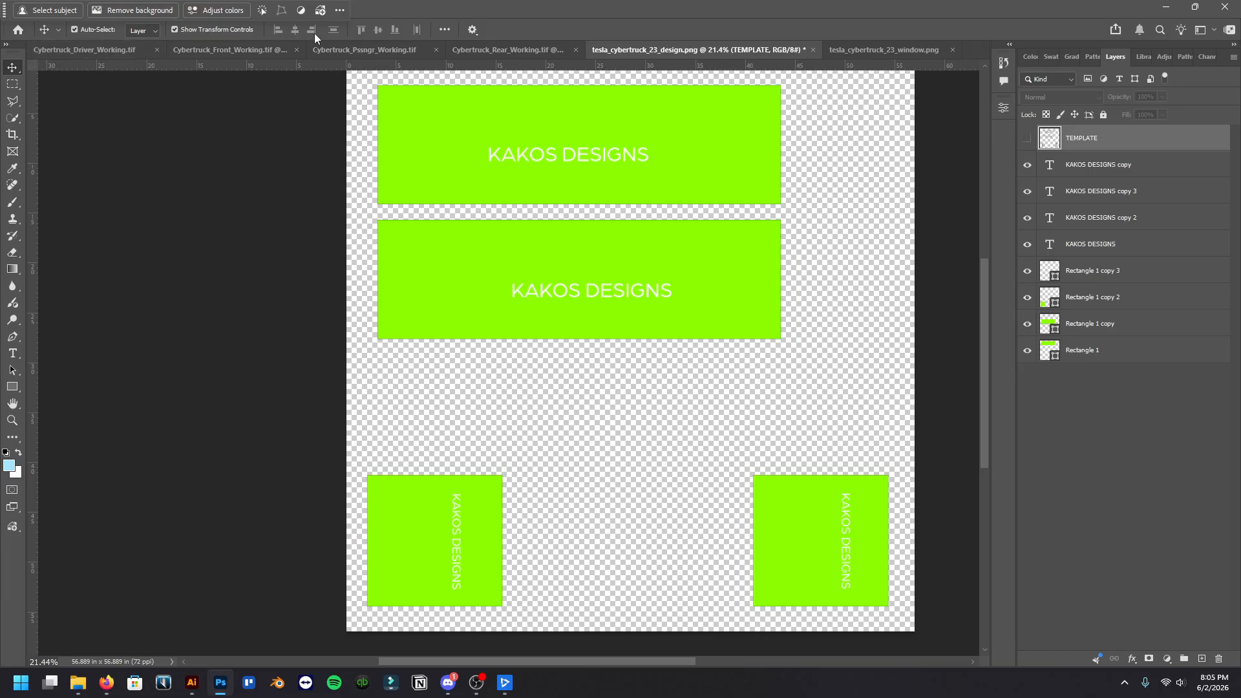
click(376, 12)
click(28, 8)
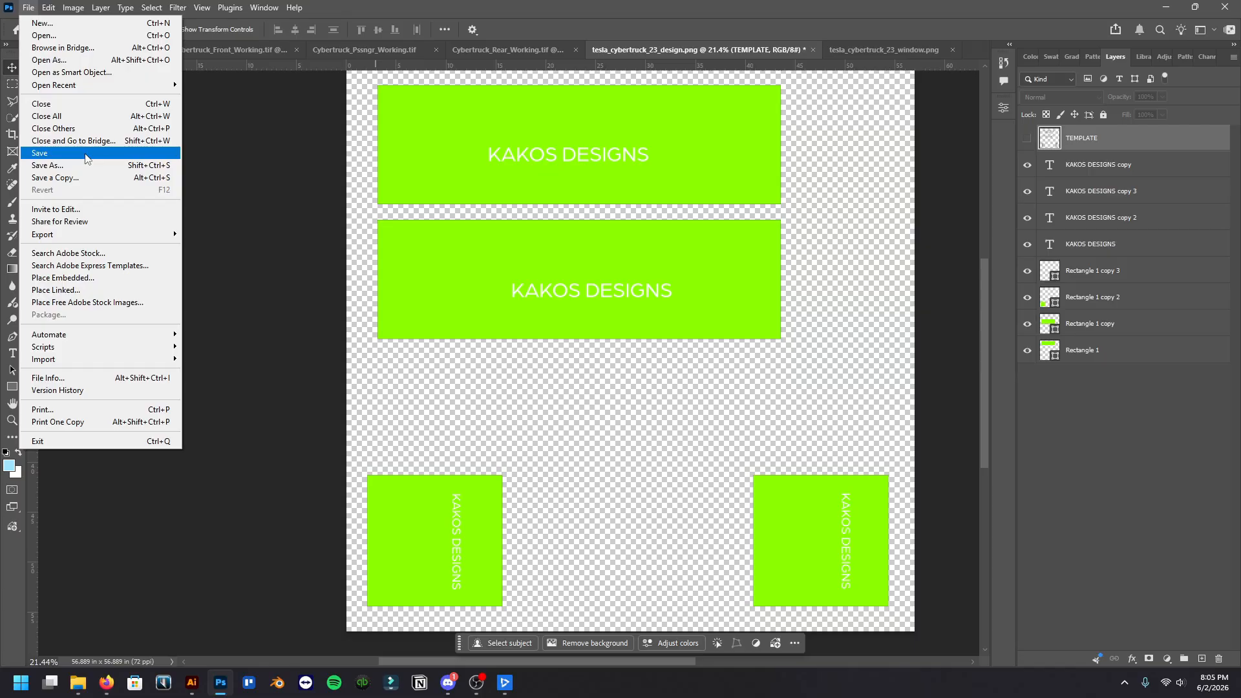
click(85, 178)
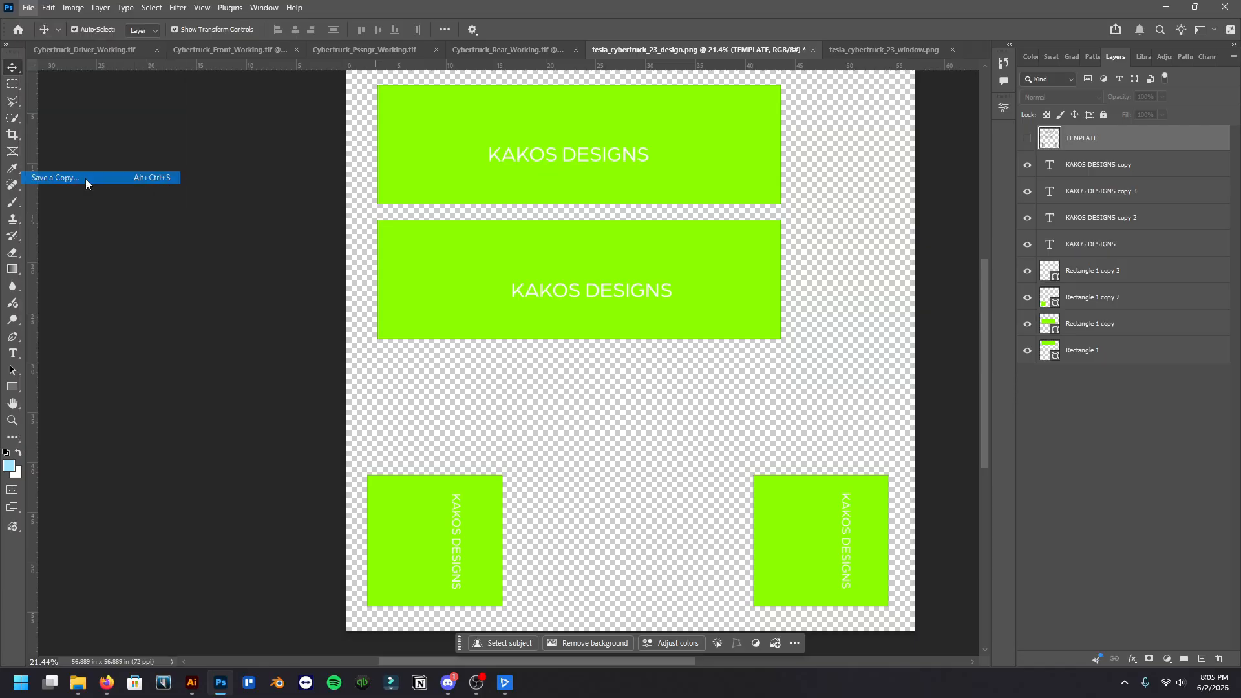
click(249, 132)
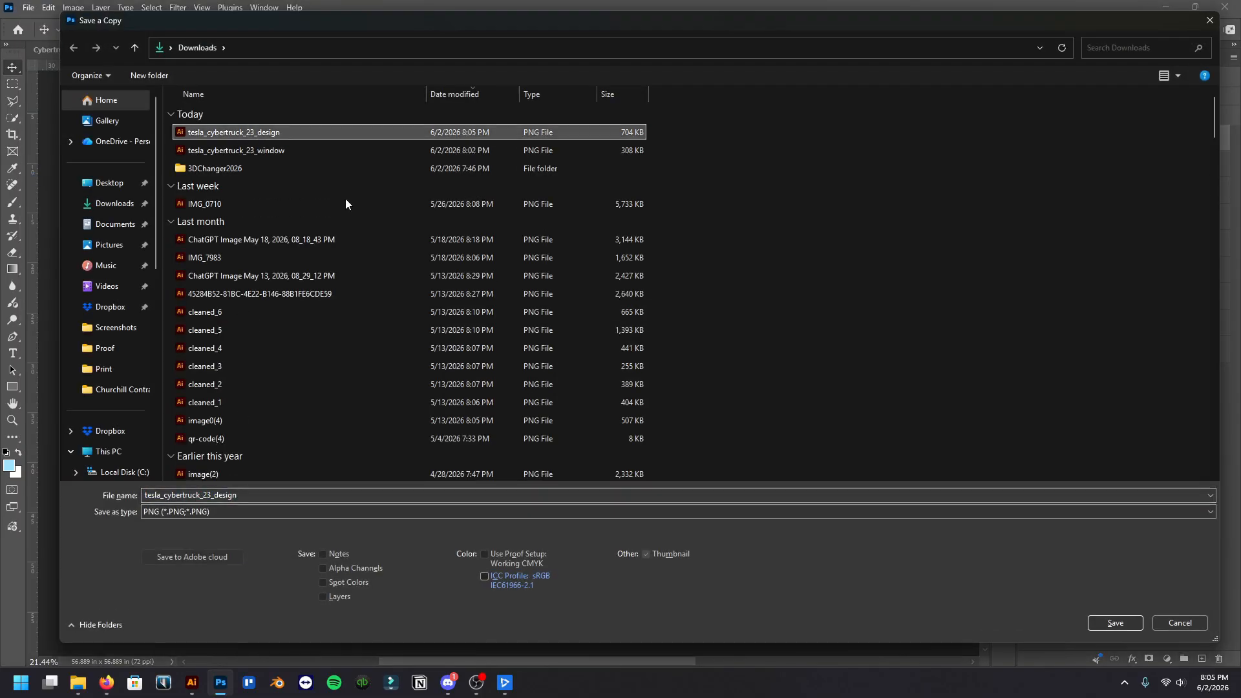
click(1114, 618)
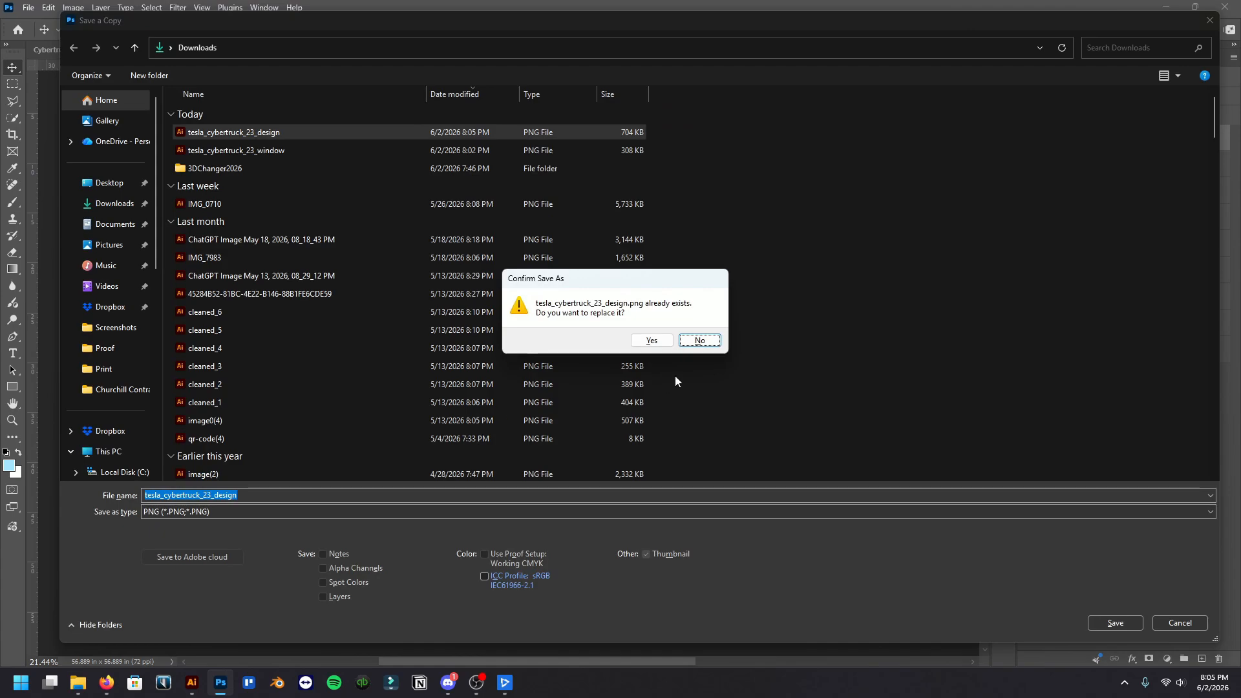
click(651, 341)
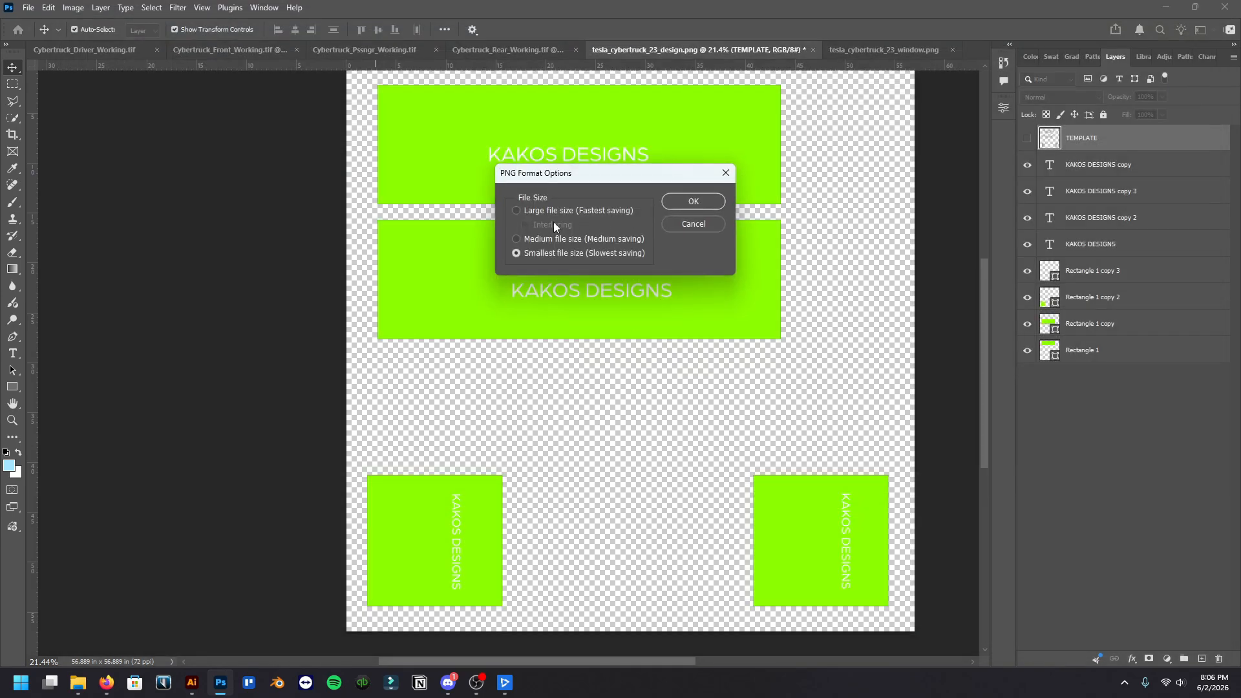
click(595, 211)
click(693, 202)
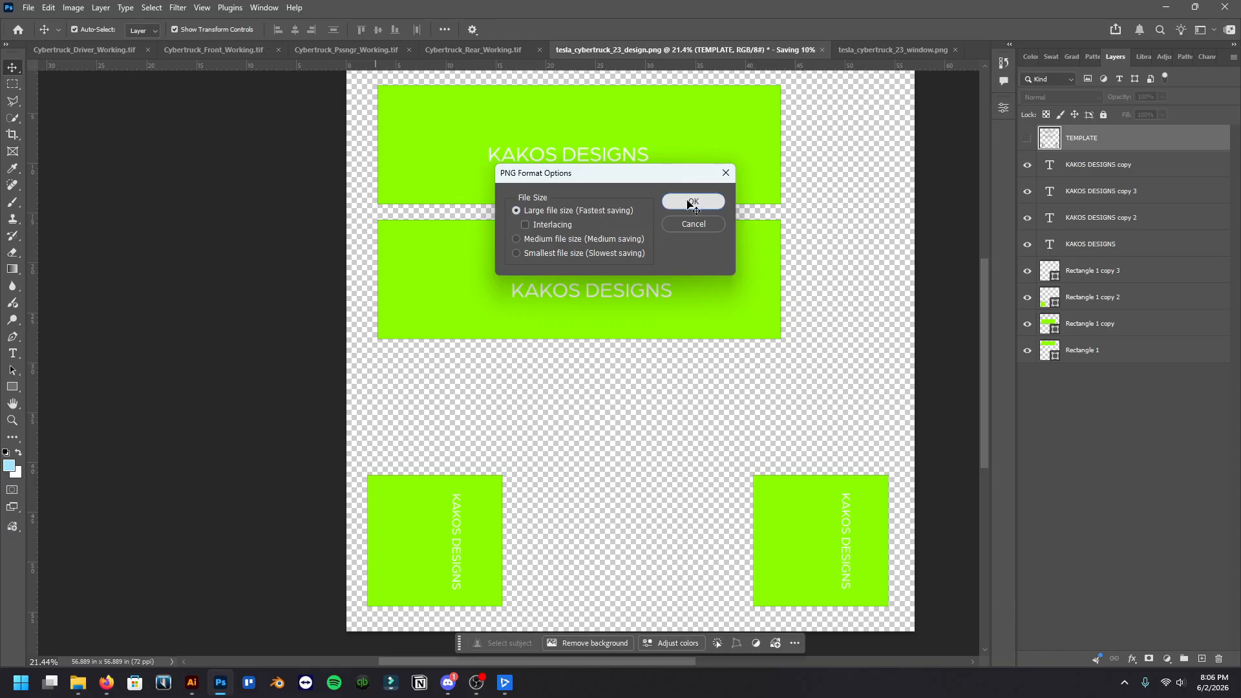
click(515, 495)
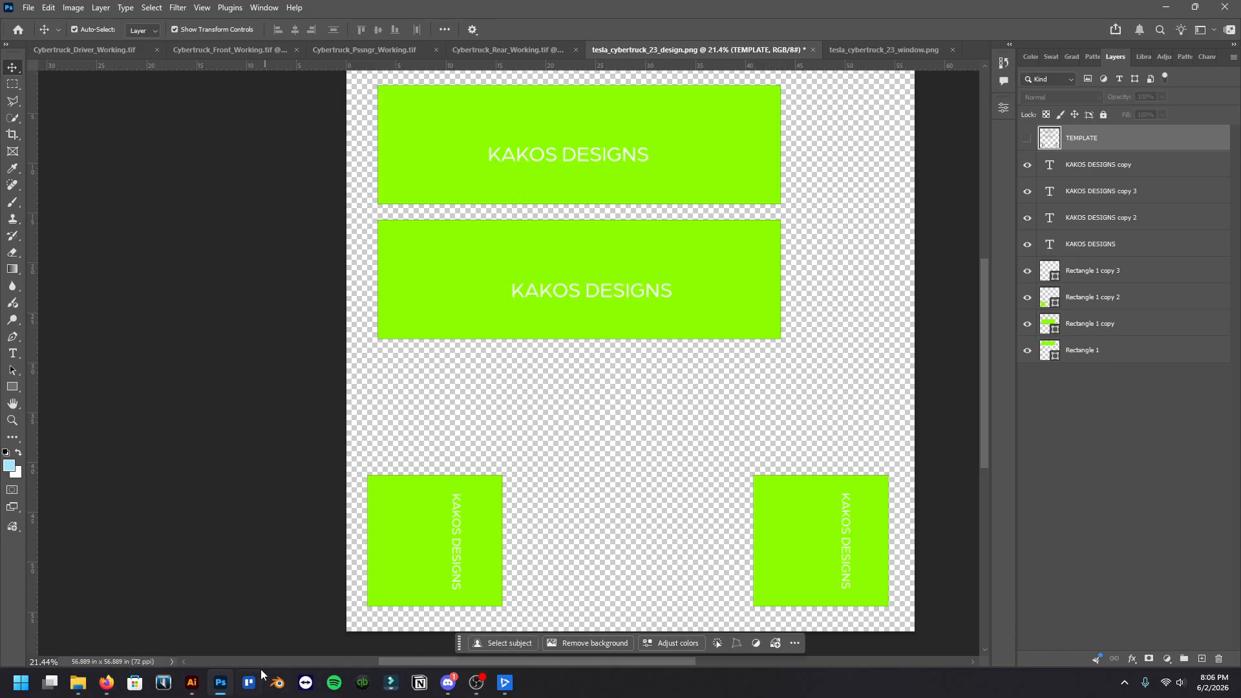
Switch to 3D Changer and open the design library for the white Cybertruck
click(505, 682)
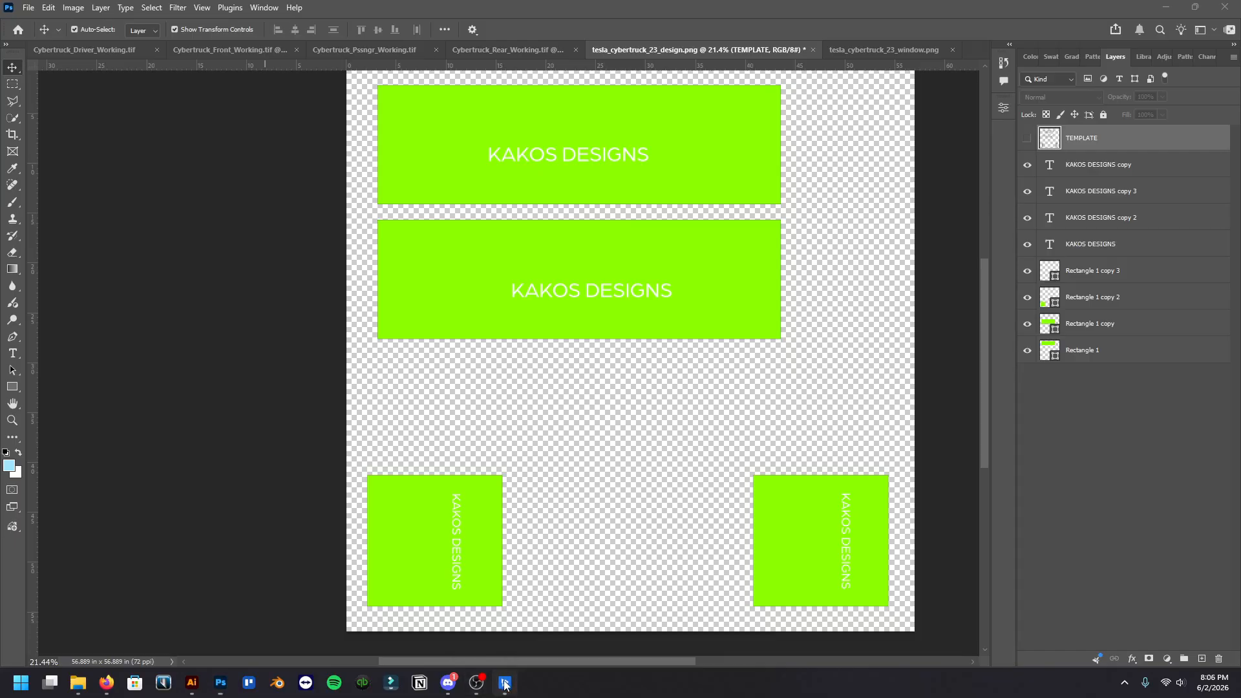
drag(376, 402, 331, 418)
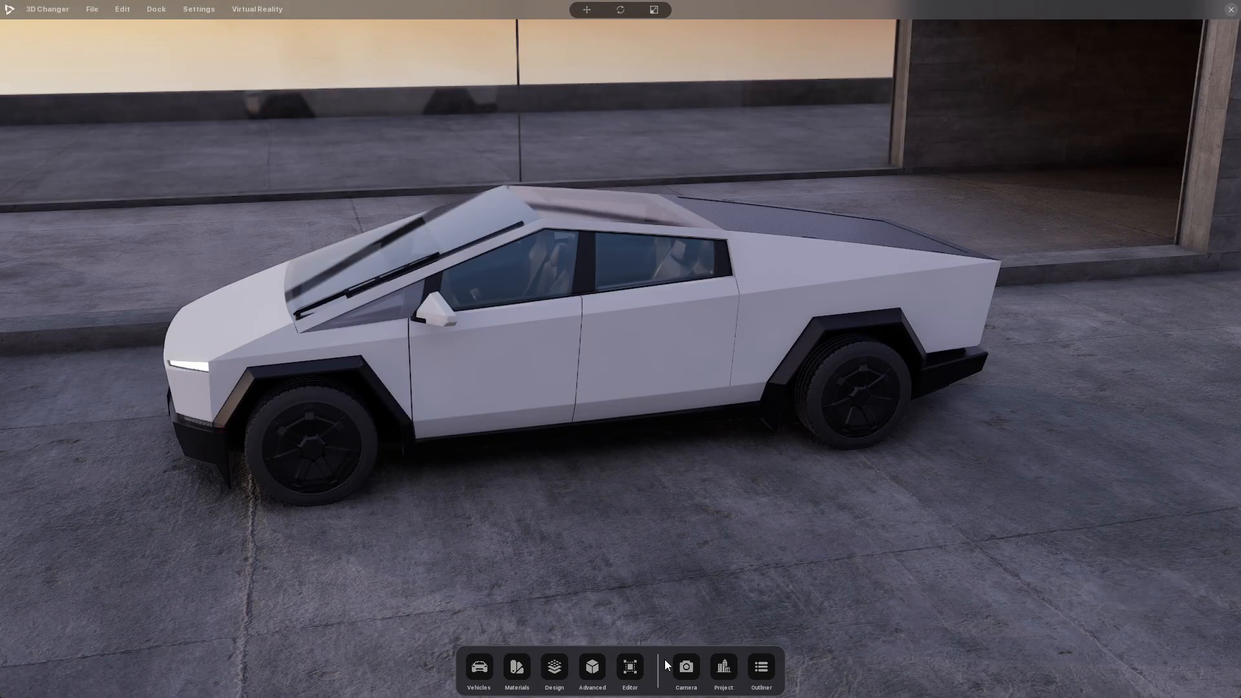
click(558, 673)
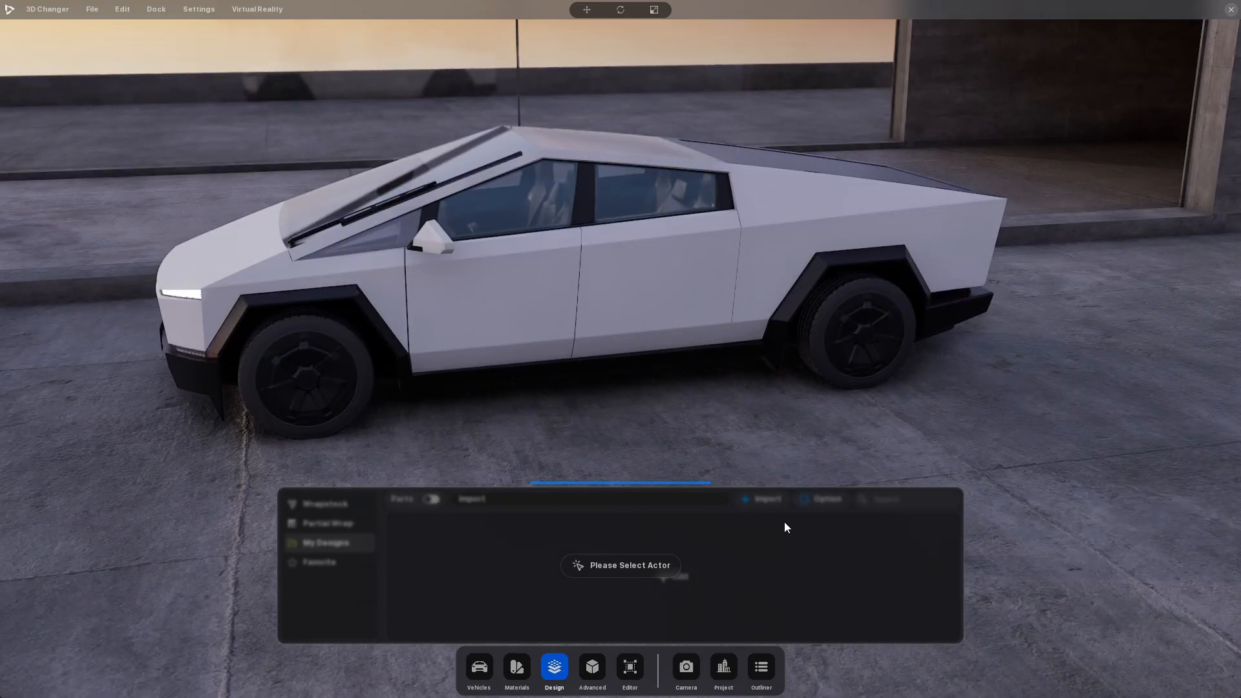
click(530, 308)
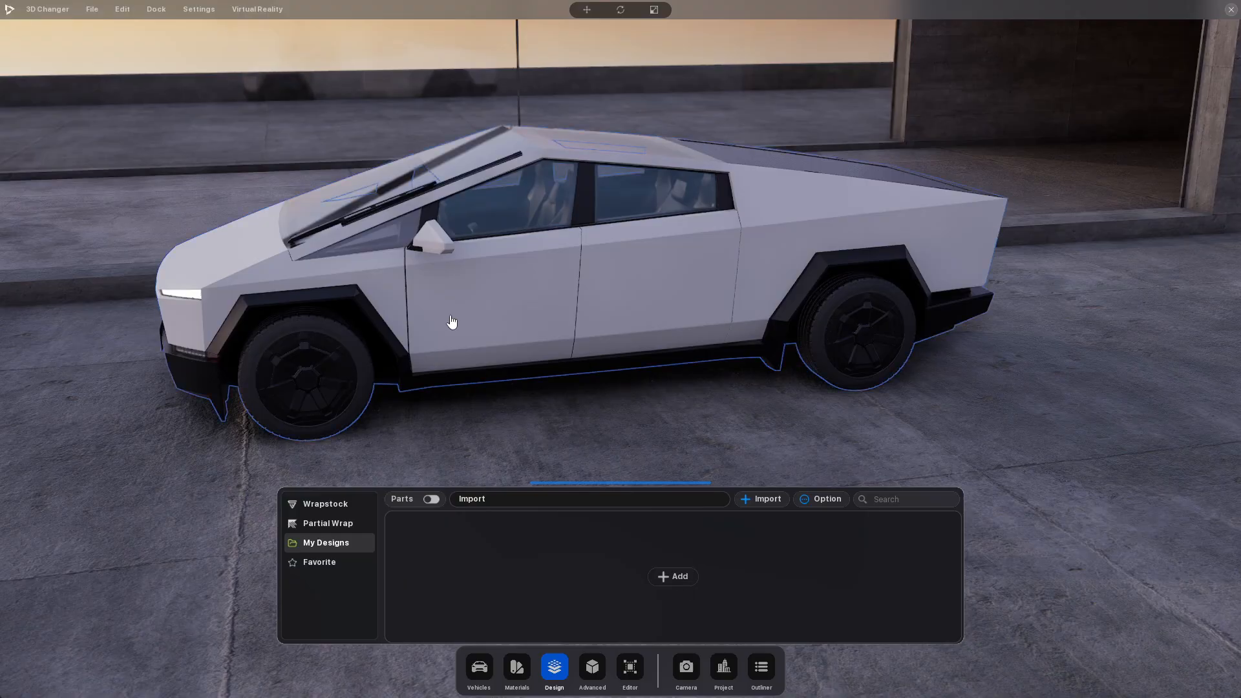
Import tesla_cybertruck_23_design from Downloads into My Designs
click(765, 512)
click(73, 148)
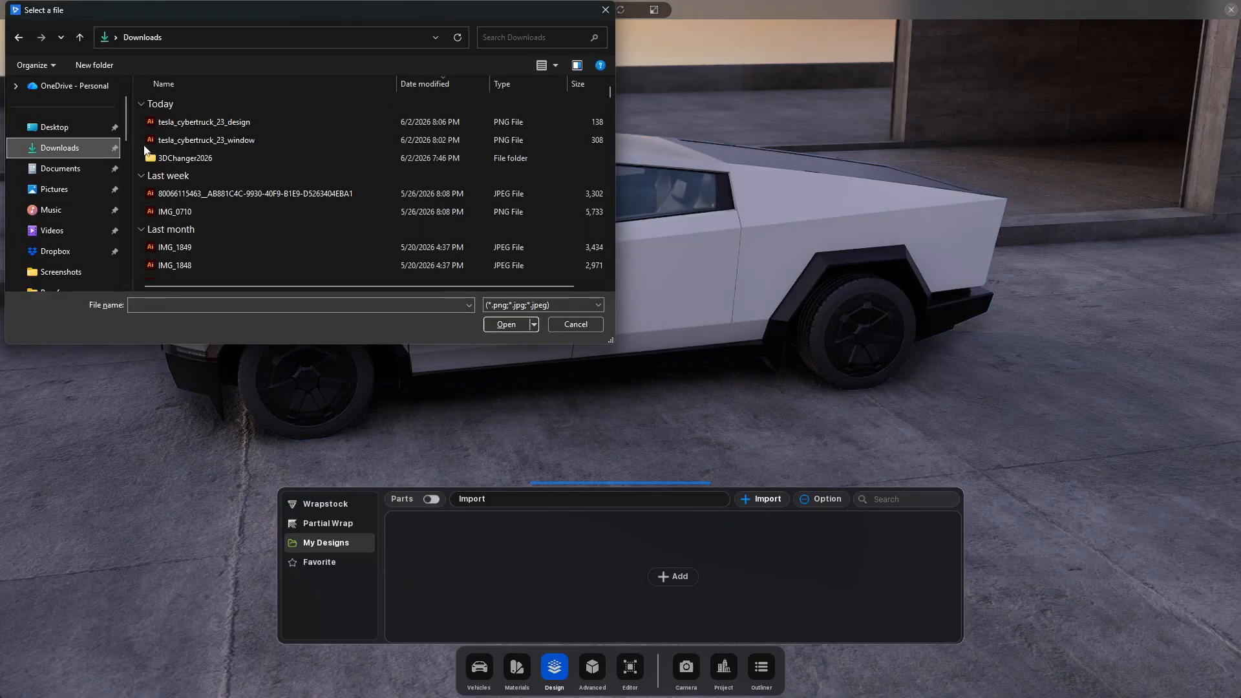
click(219, 122)
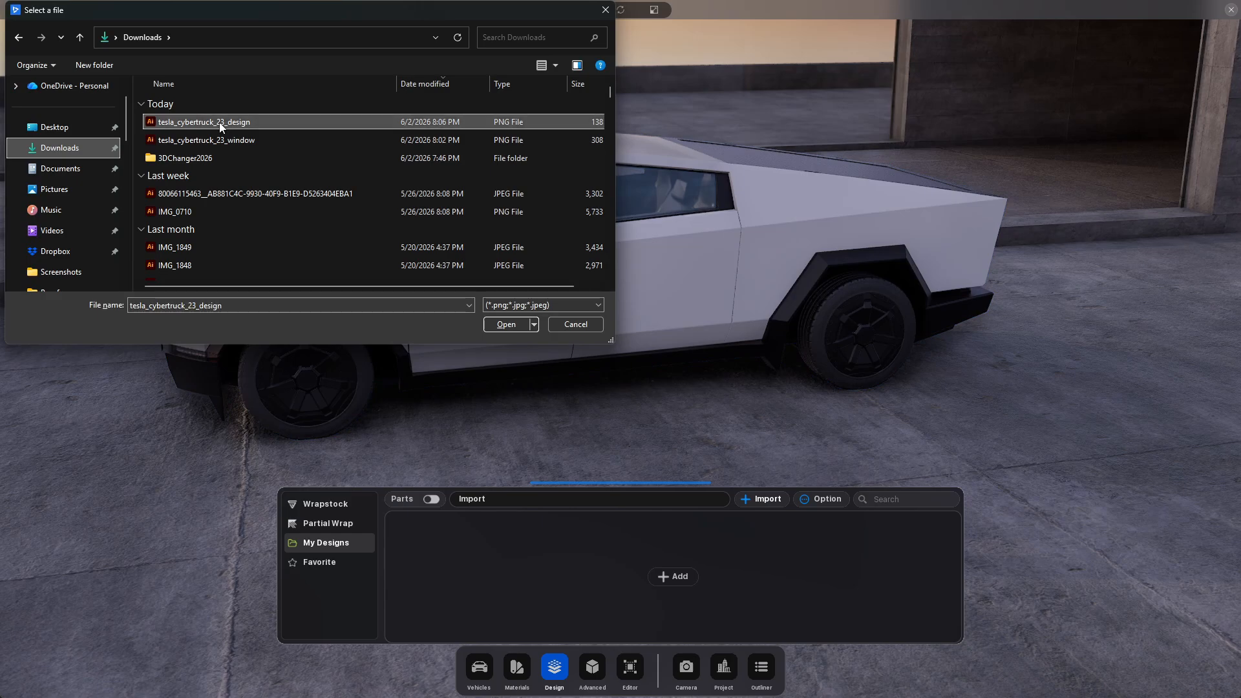
click(509, 326)
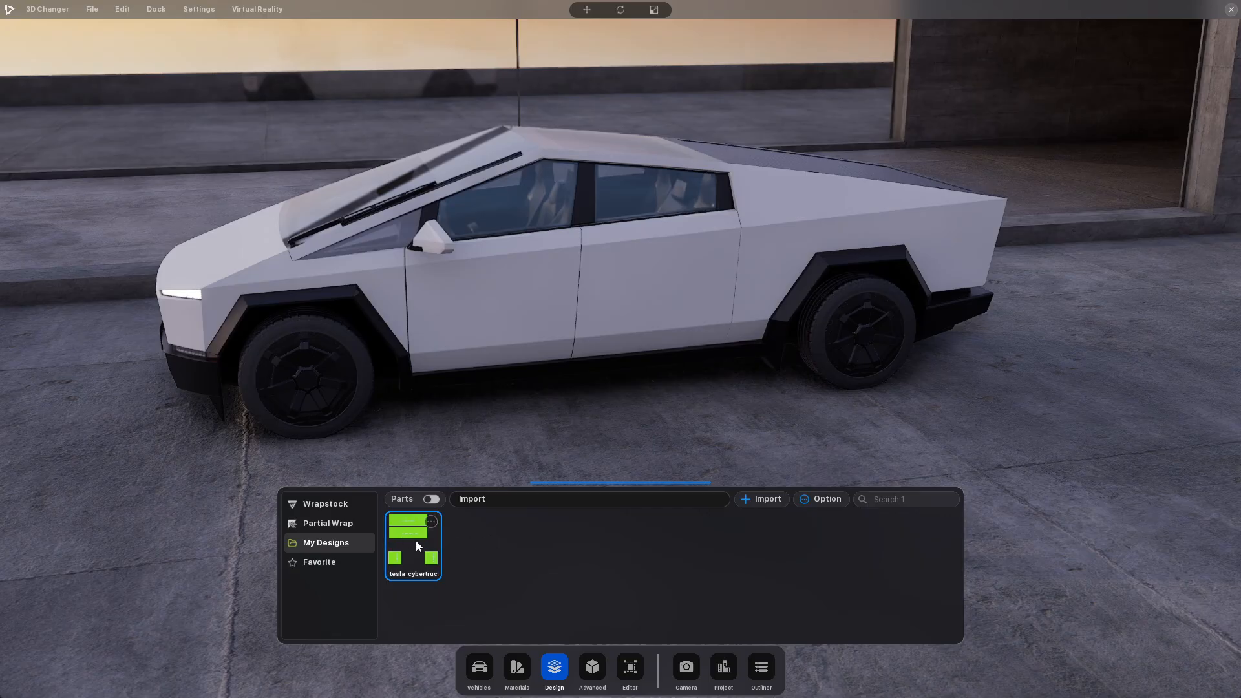
Try applying the imported design individually to the left front and rear doors, and undo both applications
drag(417, 542, 517, 328)
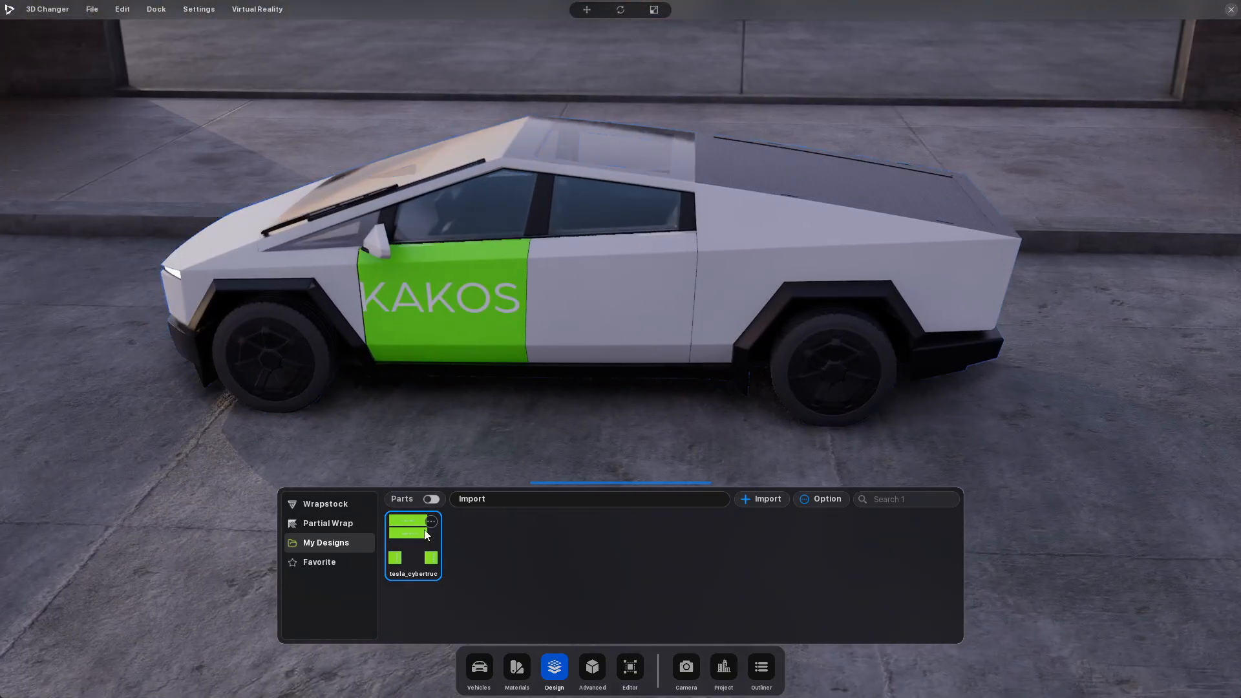
drag(413, 545, 602, 290)
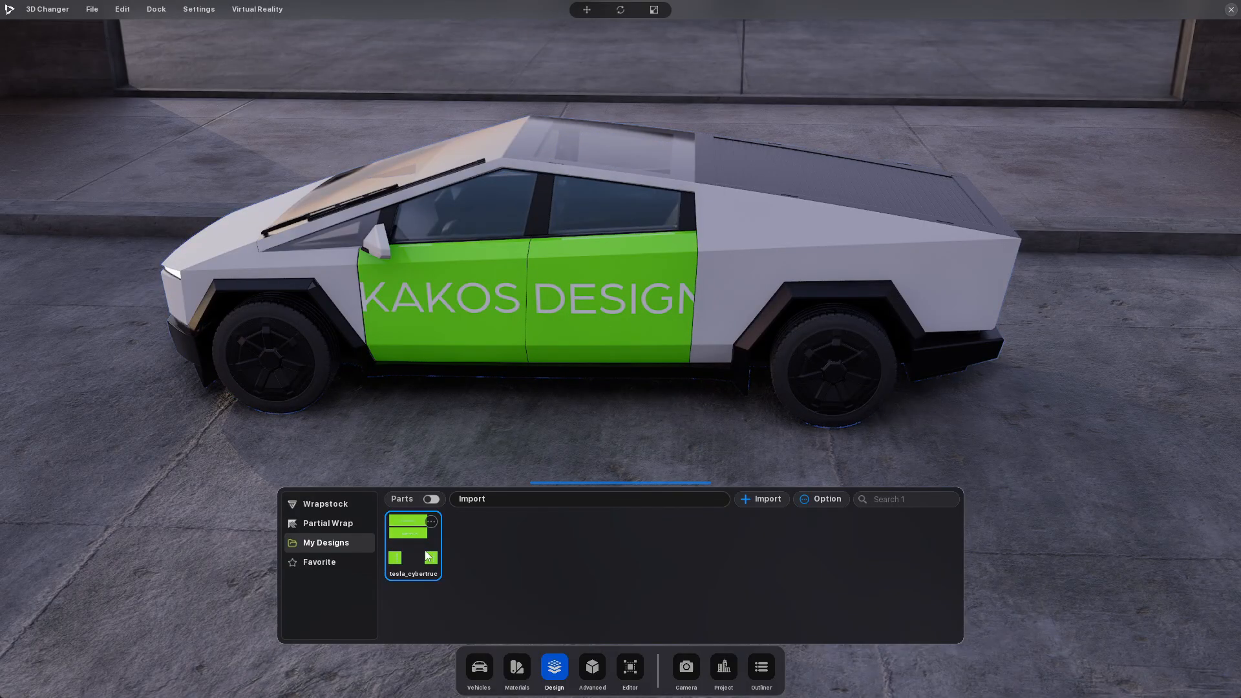
key(ctrl+z)
key(ctrl+z)
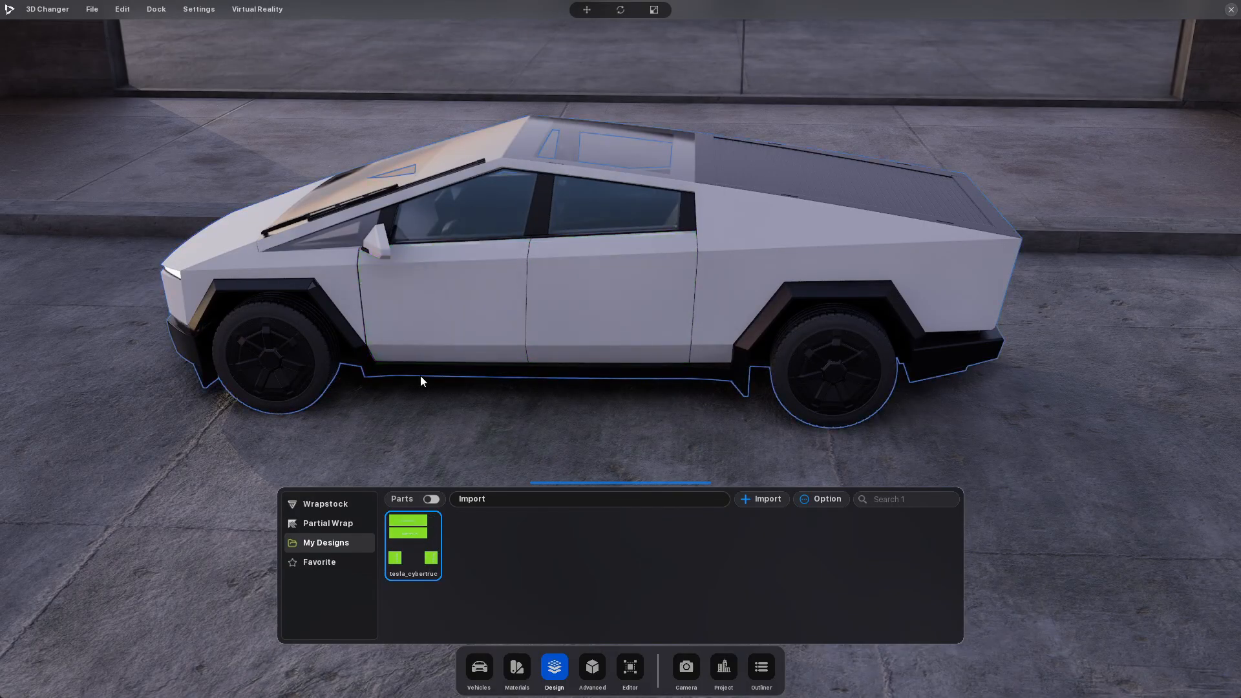
Examine the Cybertruck's parts list in the design library, from the doors and bumpers to the rims and calipers
drag(422, 380, 521, 378)
click(431, 502)
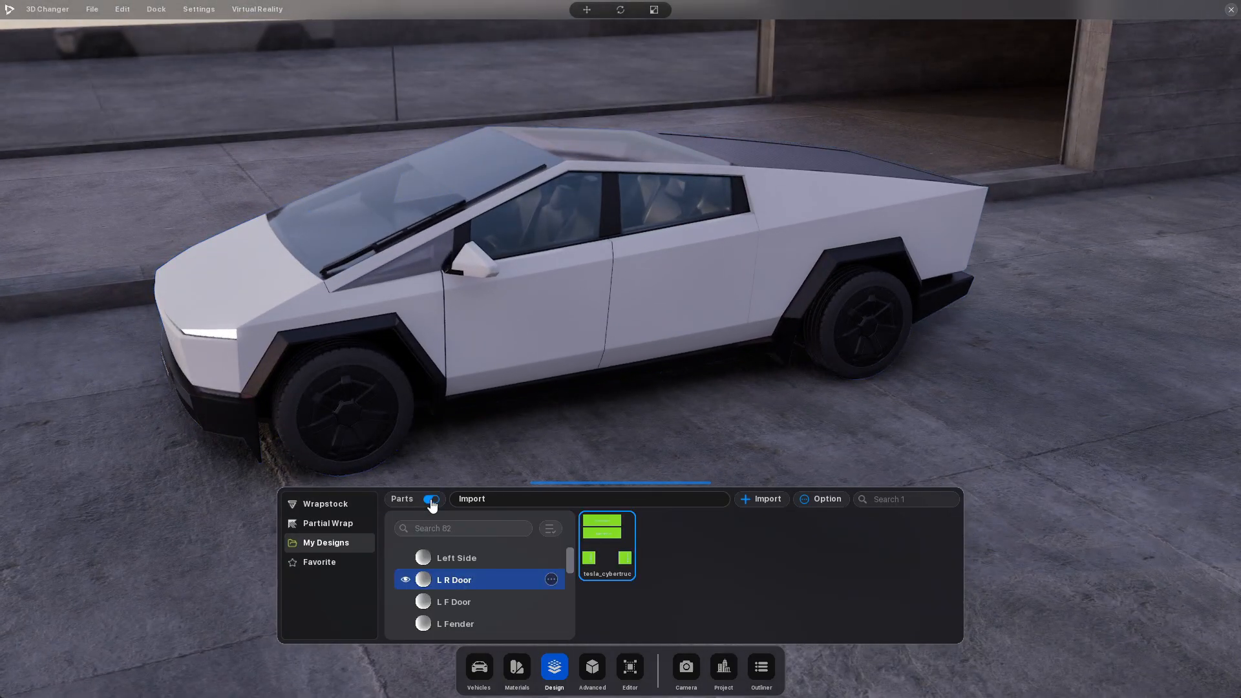
scroll(491, 566, down, 8)
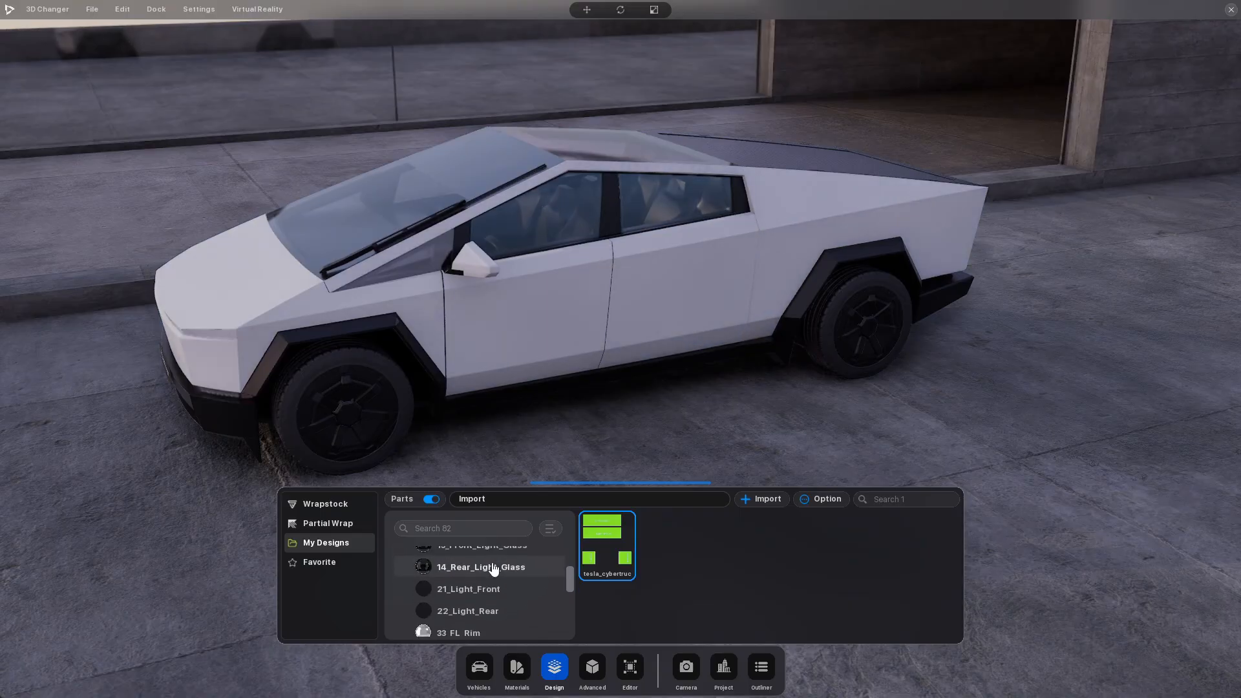
scroll(493, 569, down, 6)
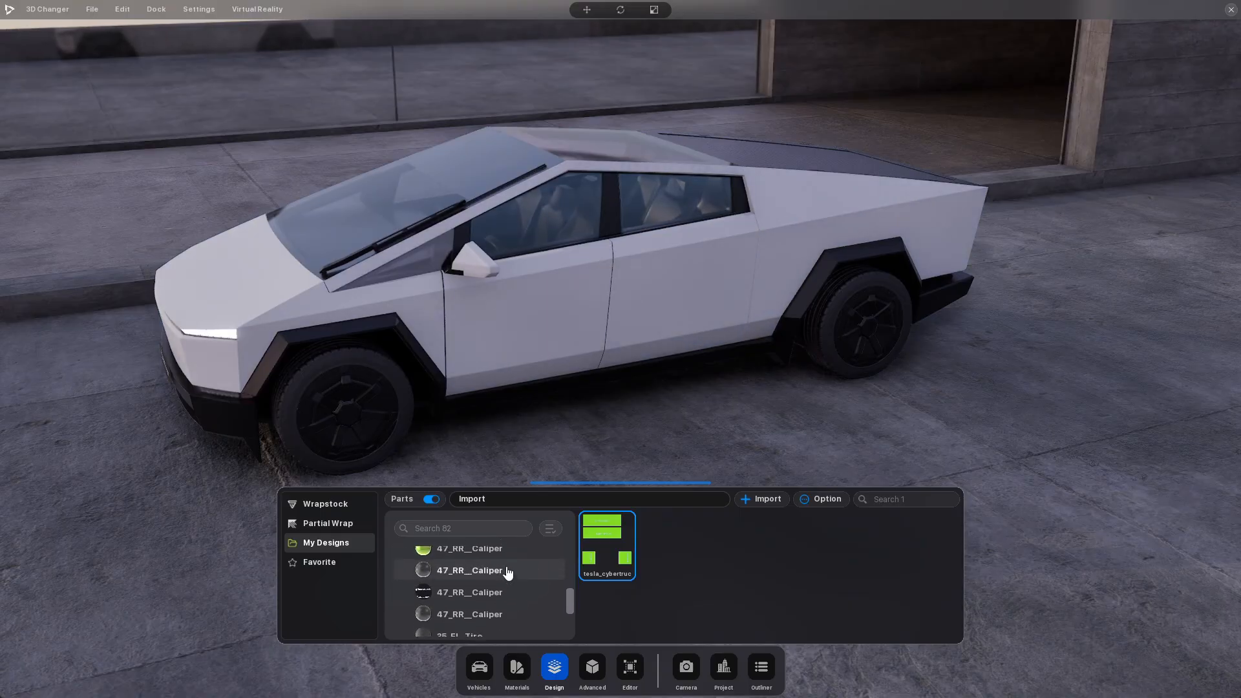
scroll(515, 590, up, 3)
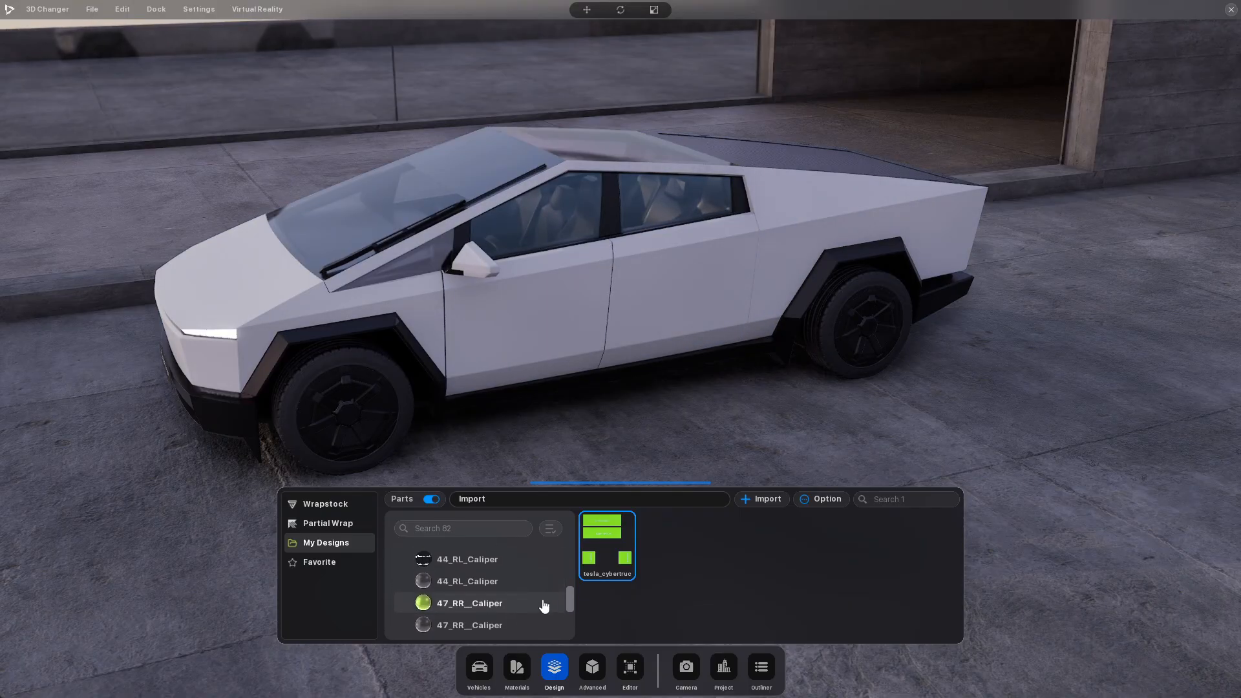
scroll(562, 600, up, 4)
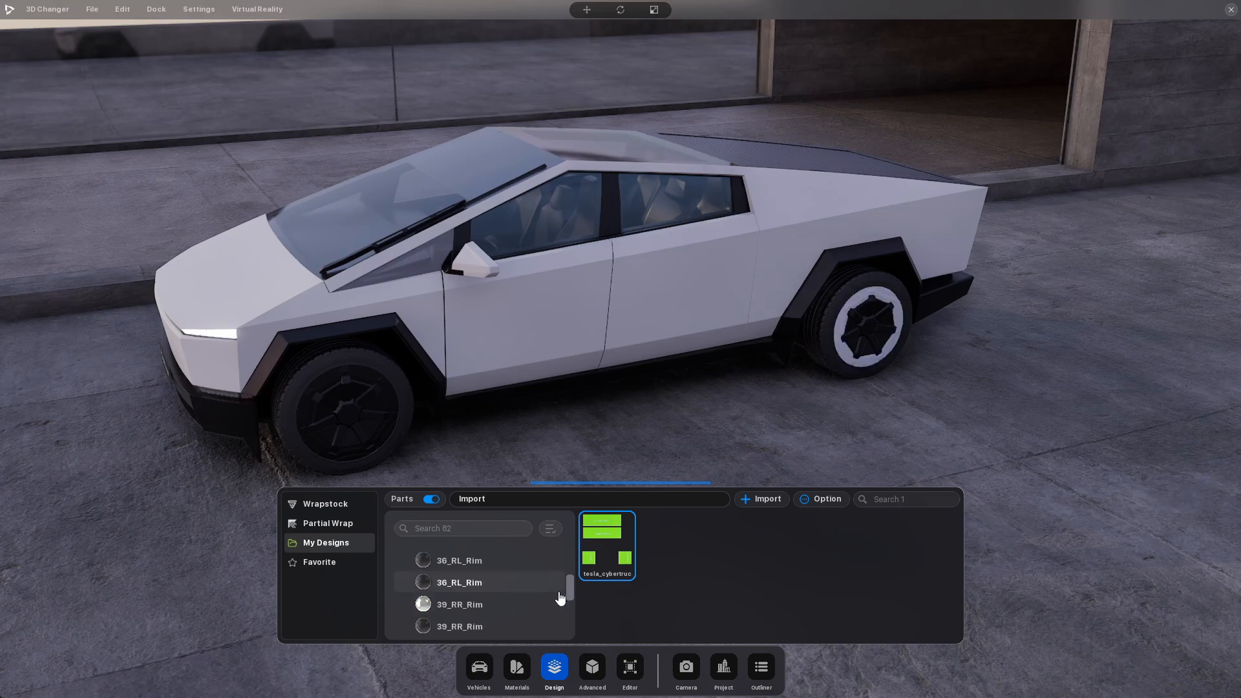
scroll(560, 595, up, 6)
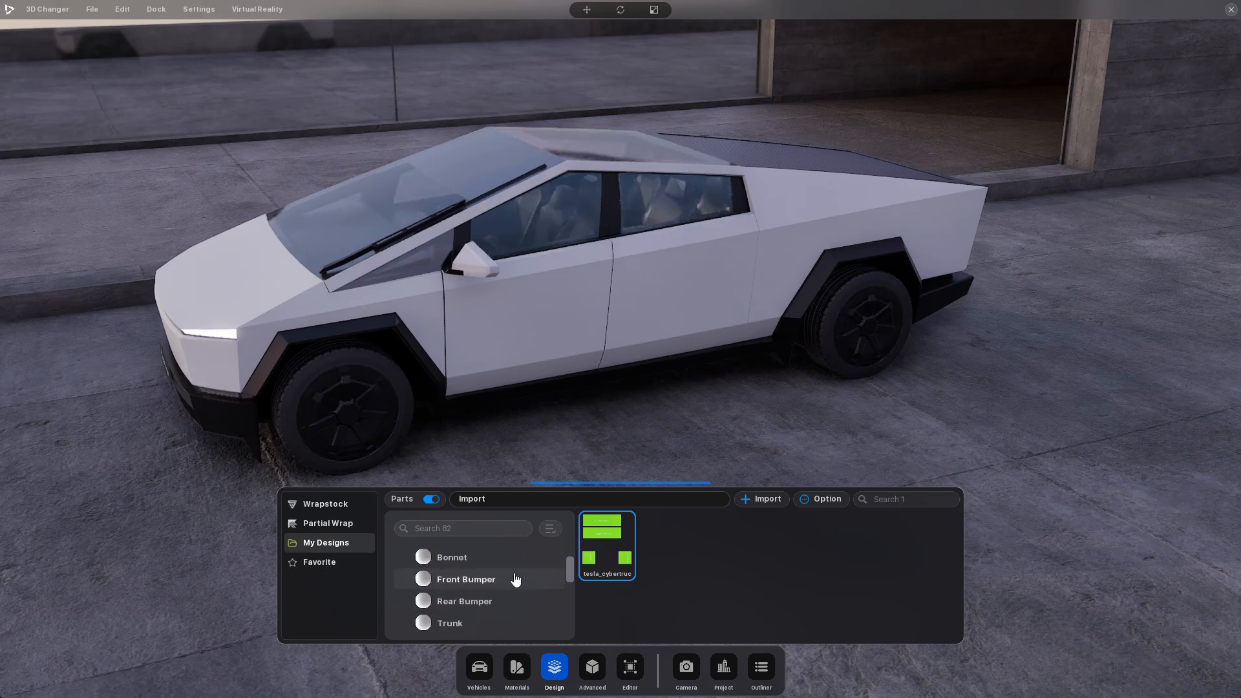
scroll(515, 580, up, 4)
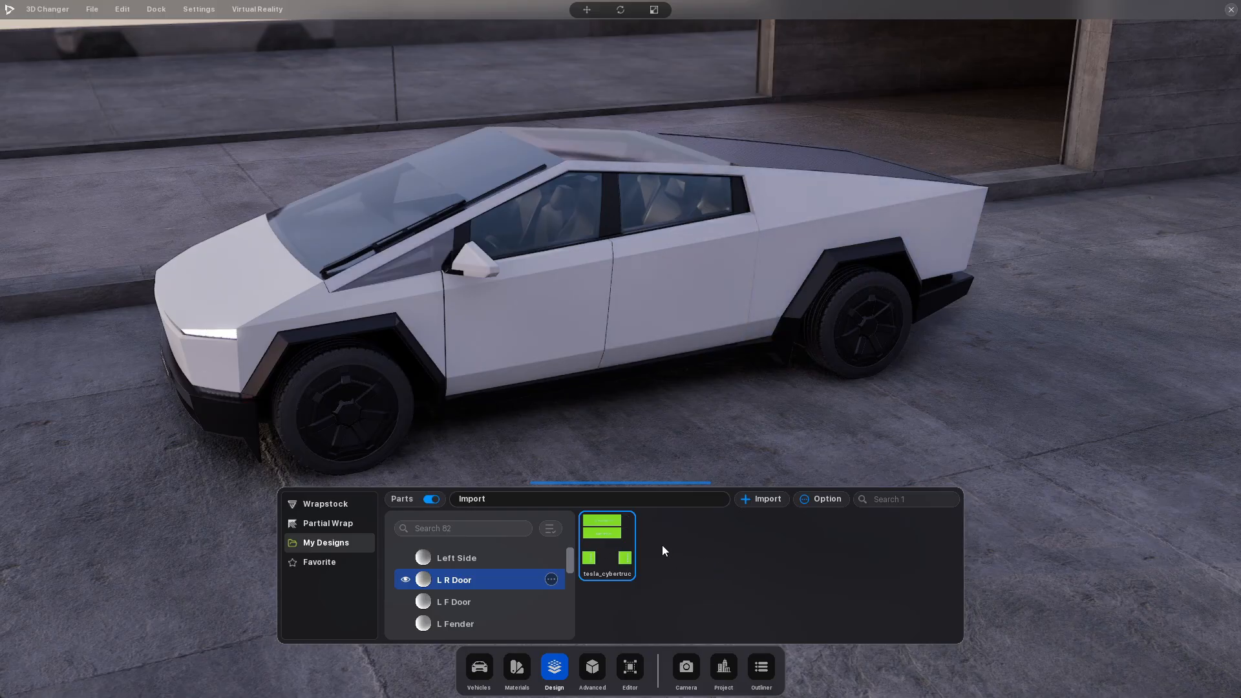
click(445, 505)
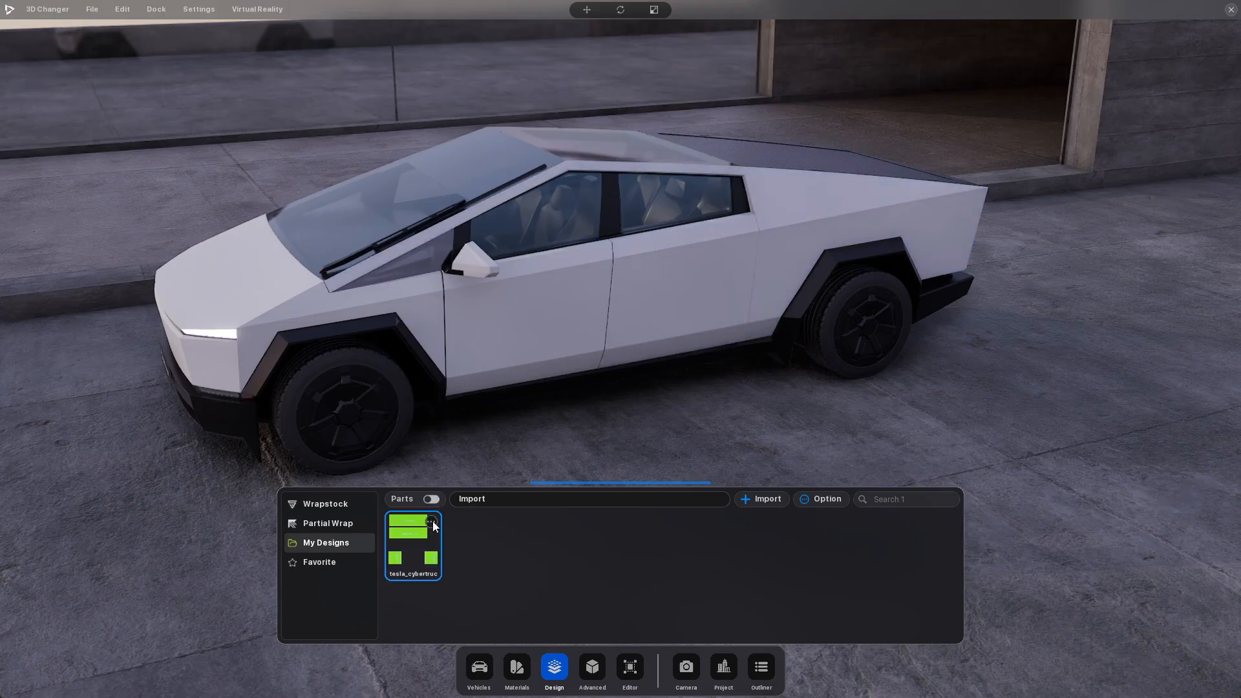
Apply the imported tesla_cybertruck design to the entire Cybertruck with Set To Actor
click(434, 523)
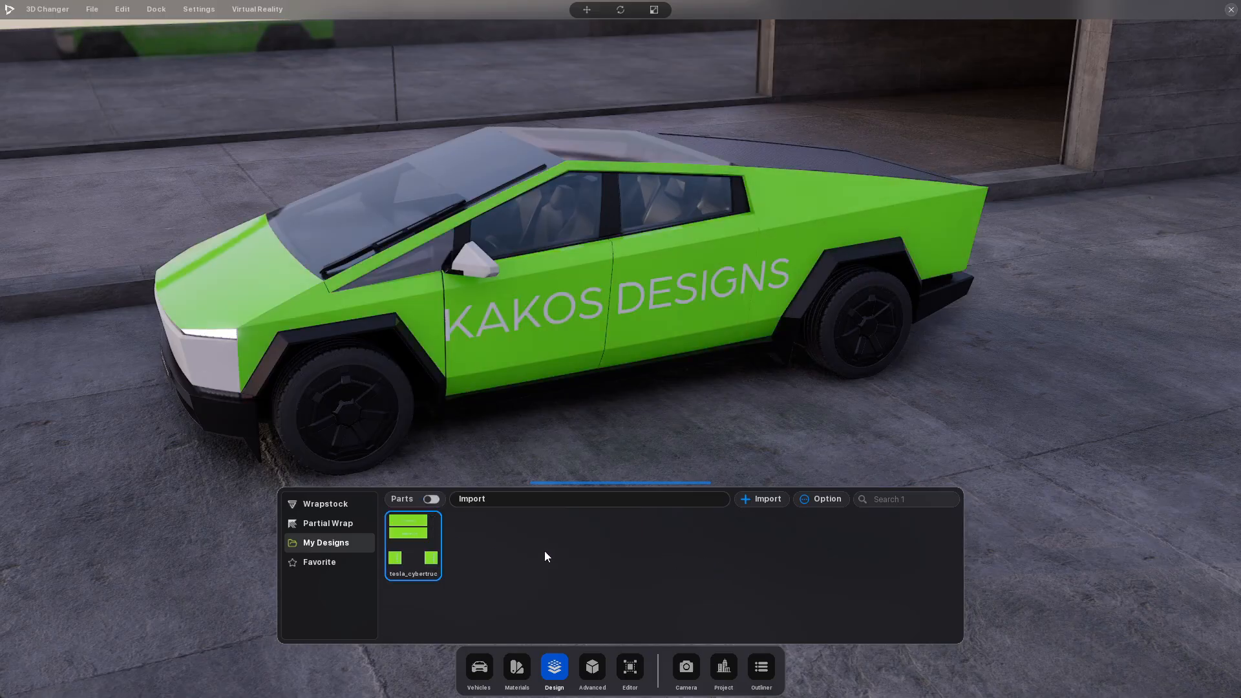
drag(530, 344, 567, 310)
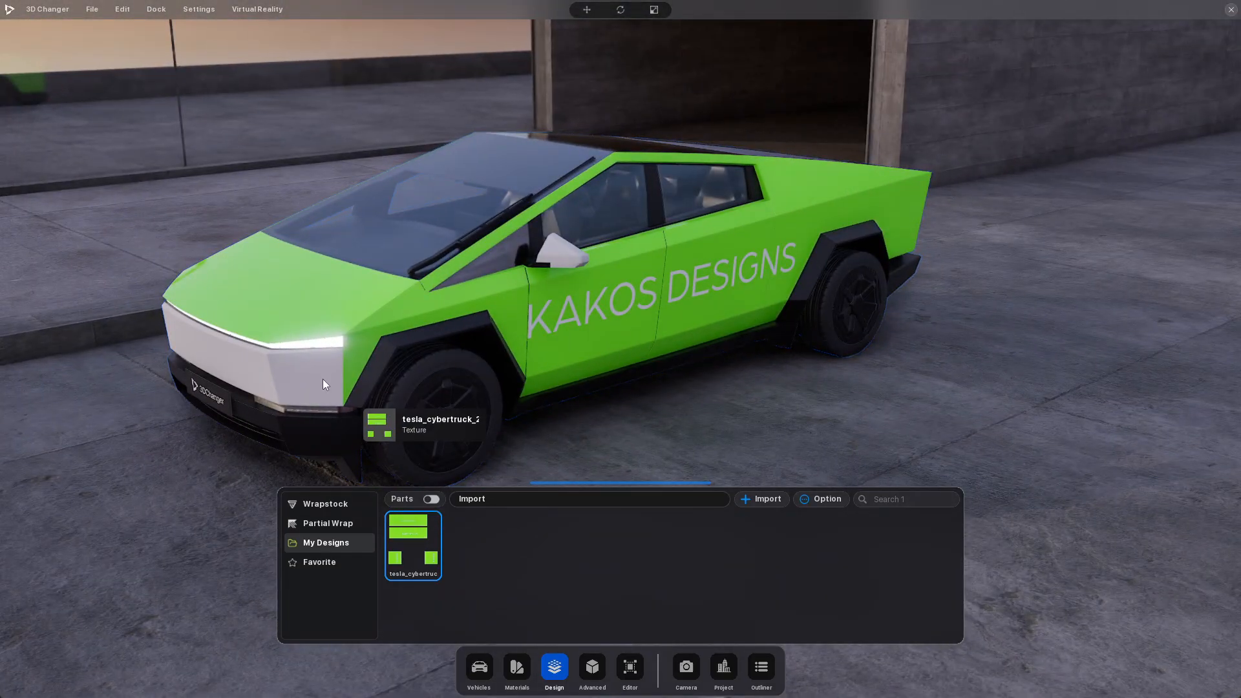
Try to apply the imported design to the white front bumper separately, and hide the parts list
drag(323, 379, 297, 375)
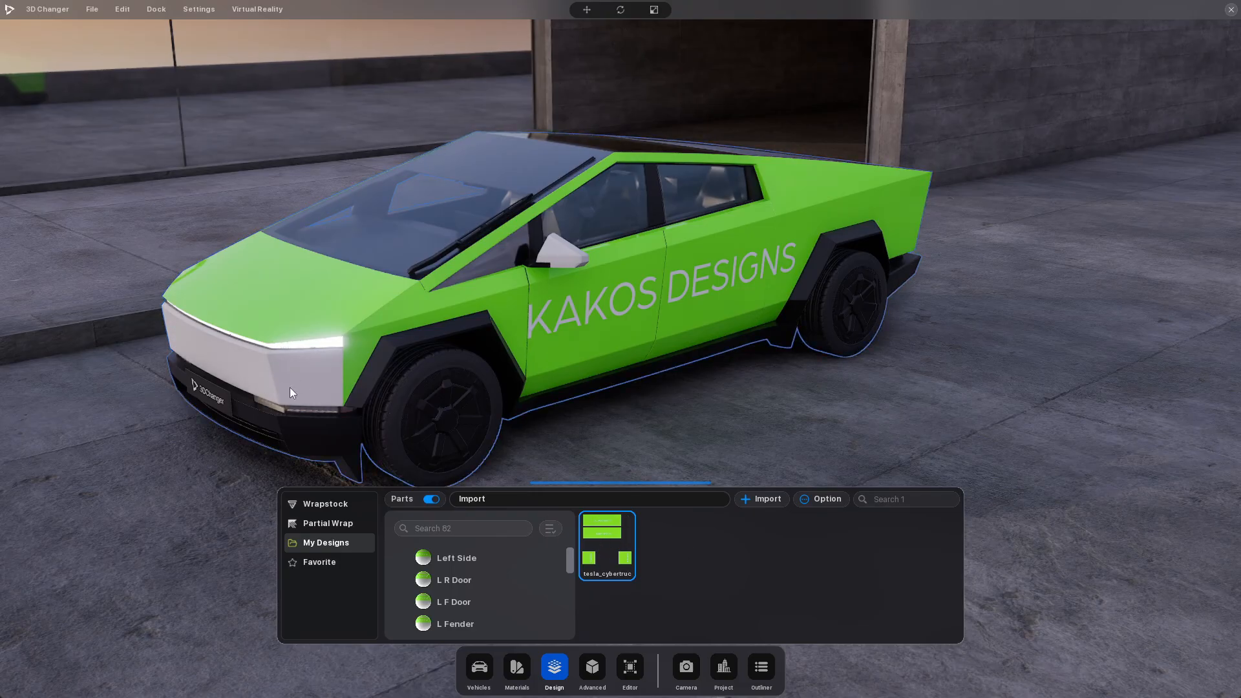
click(469, 422)
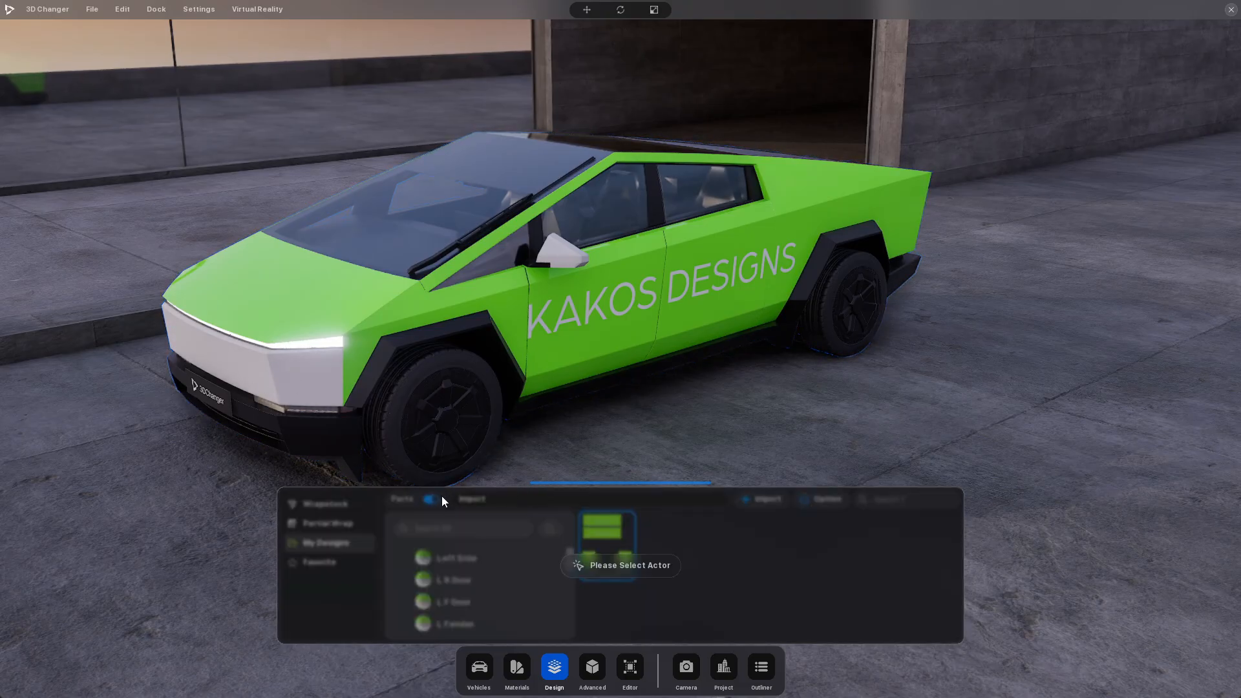
click(574, 321)
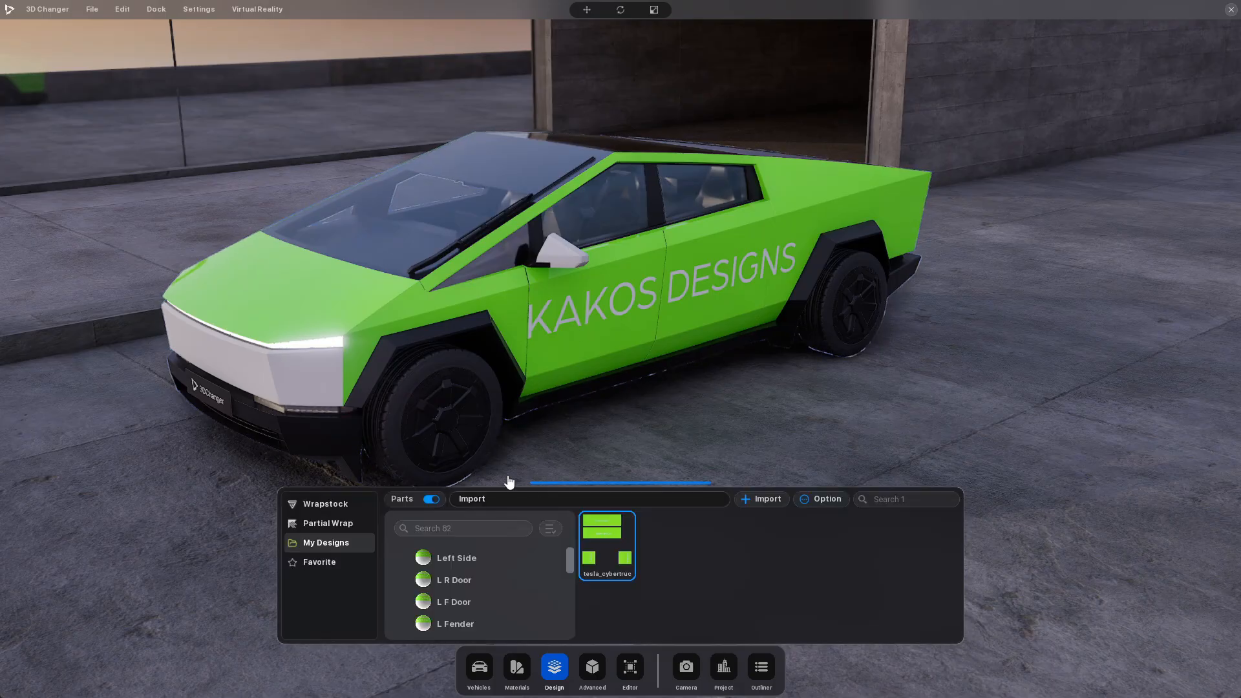
click(437, 503)
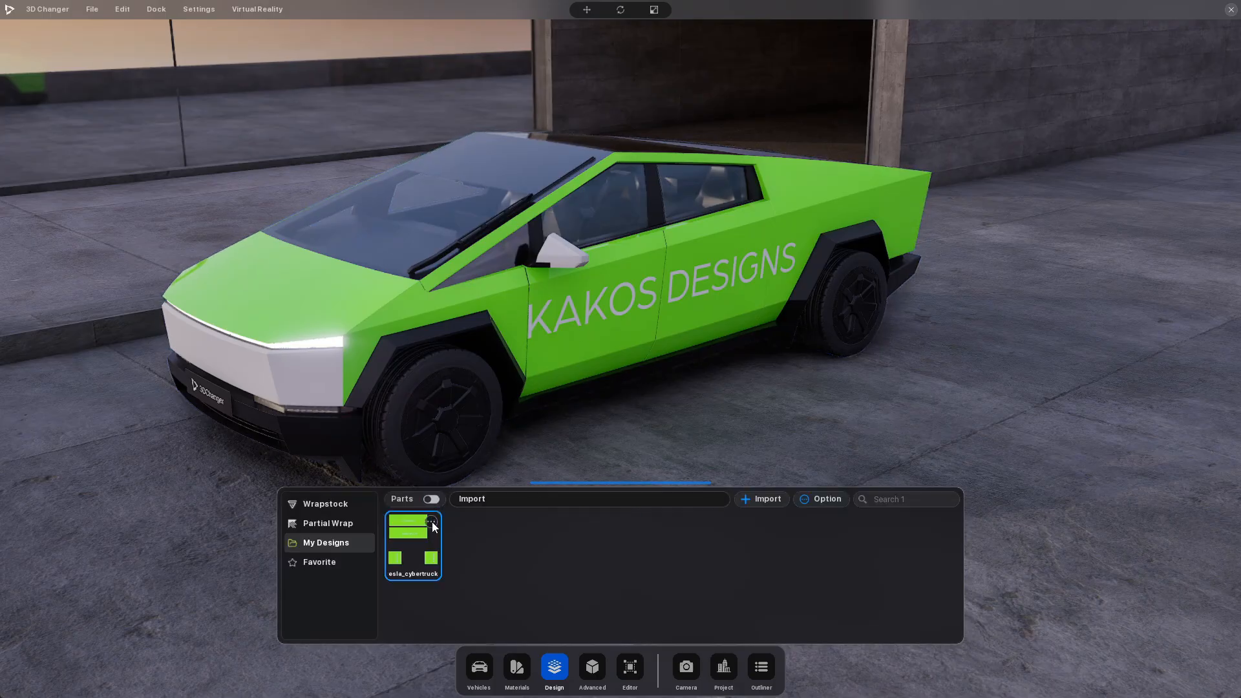
Reapply the design to the whole truck with Set To Actor and bring its left side into view
click(431, 523)
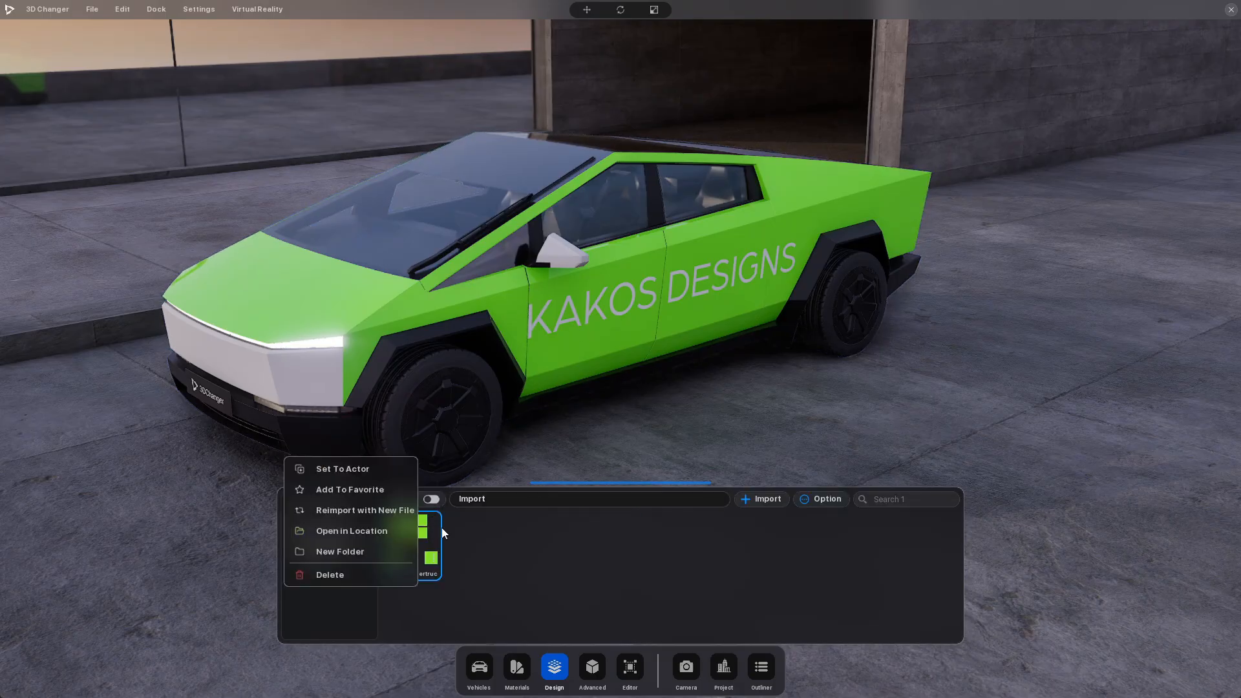
click(384, 473)
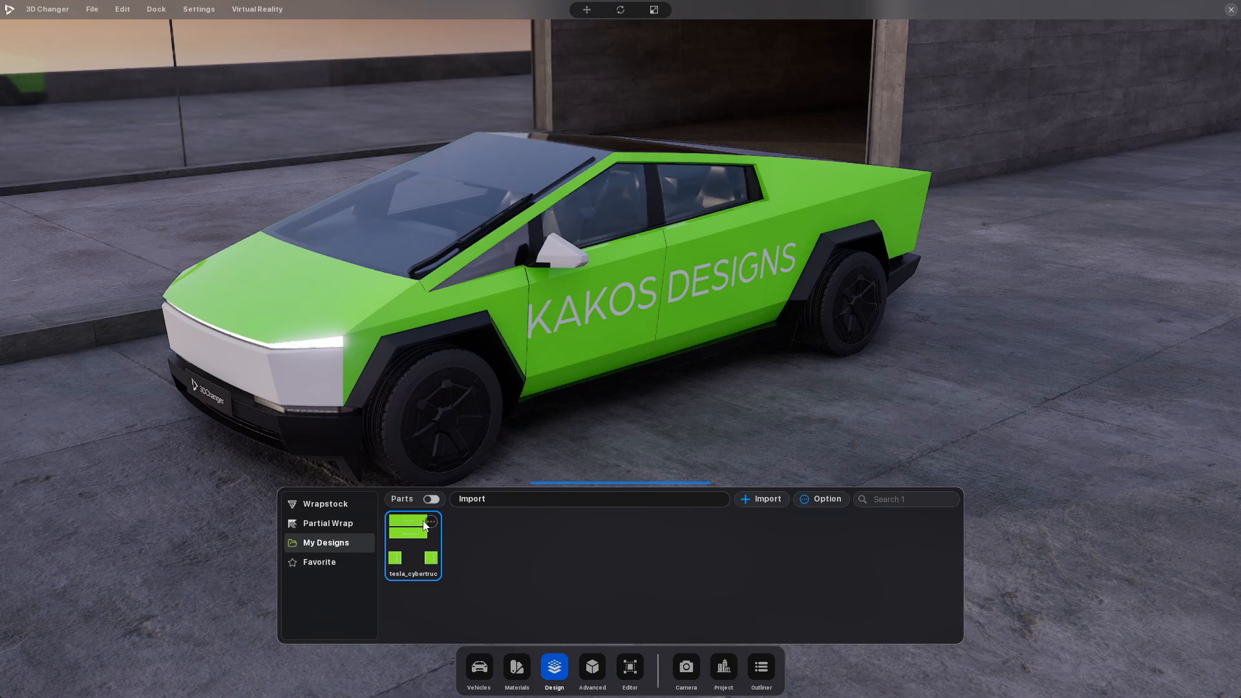
drag(290, 380, 326, 387)
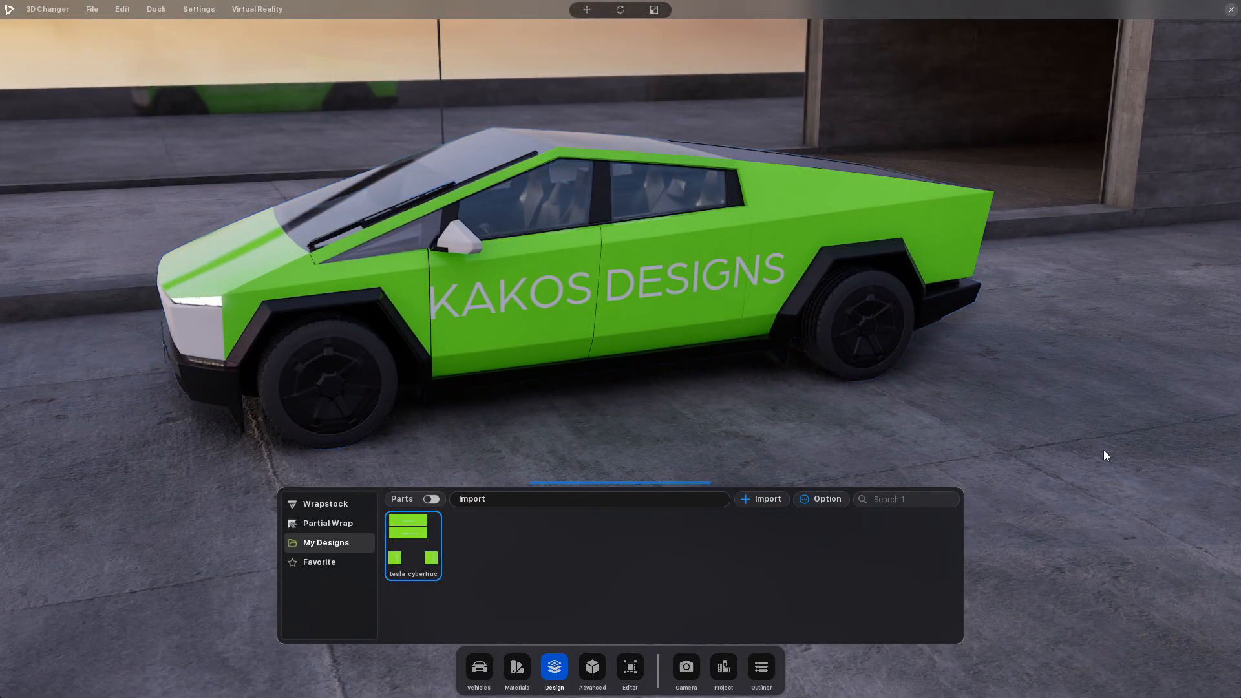
Take a rectangular screen snip of the green Cybertruck showing the KAKOS DESIGNS lettering
key(super+shift+s)
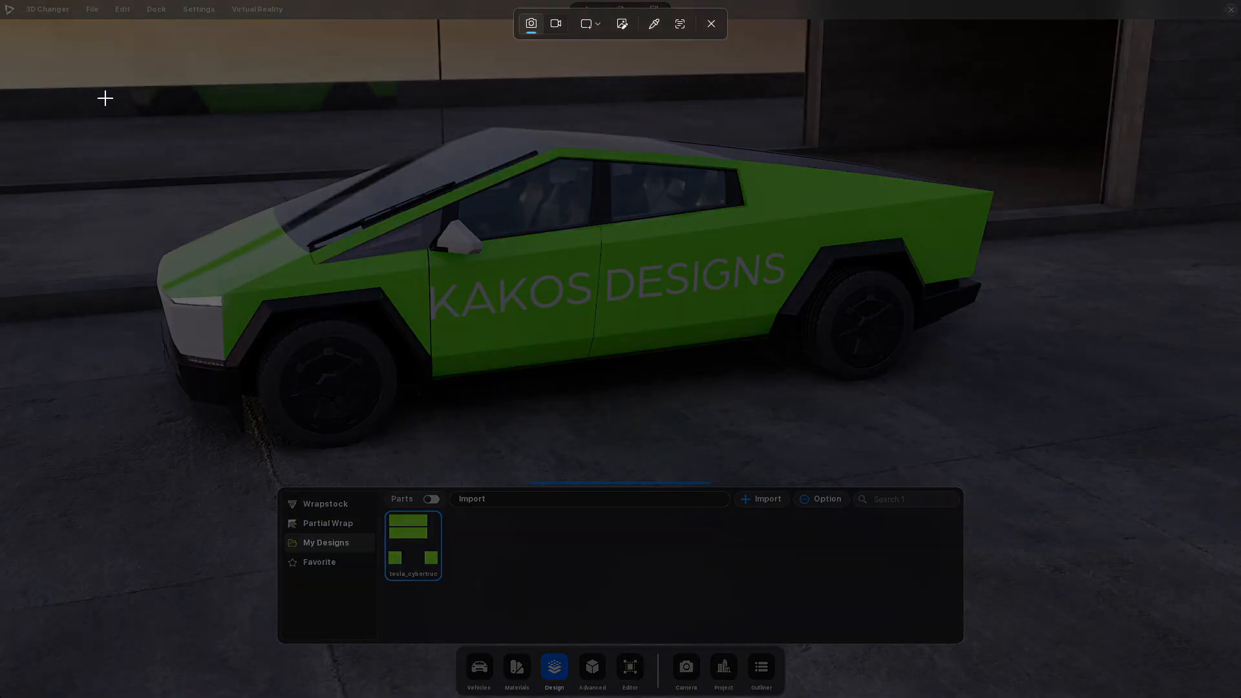
drag(105, 98, 1015, 468)
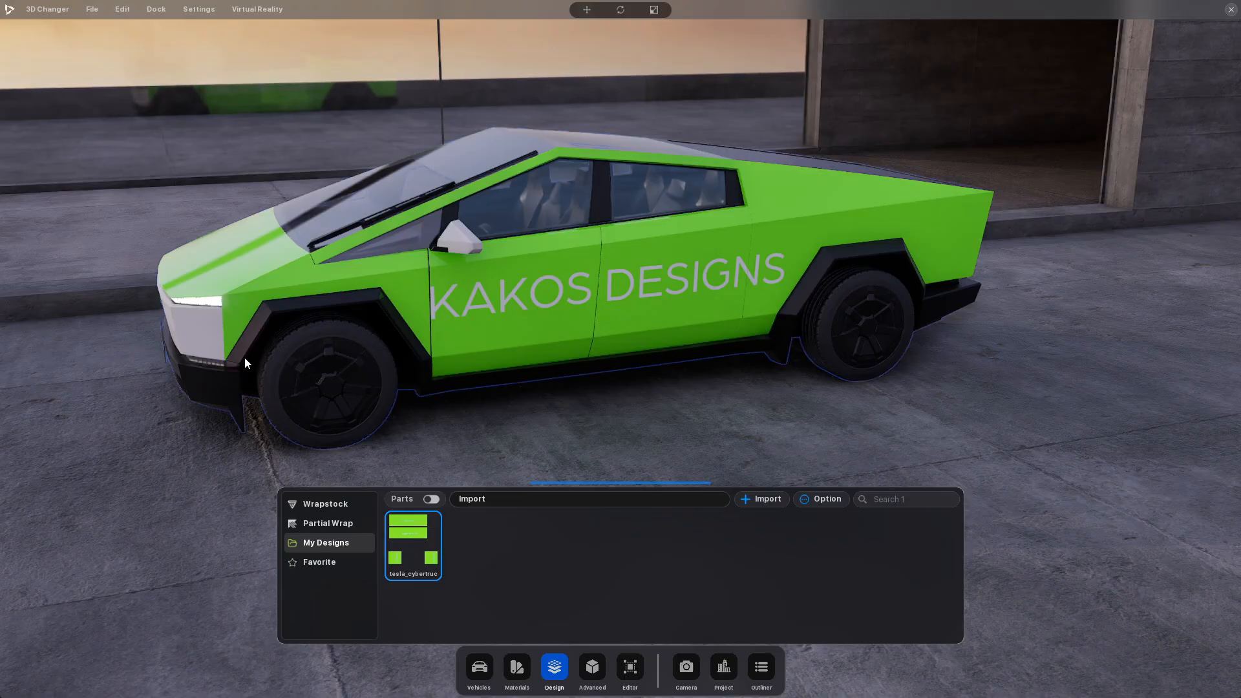
mouse_move(430, 524)
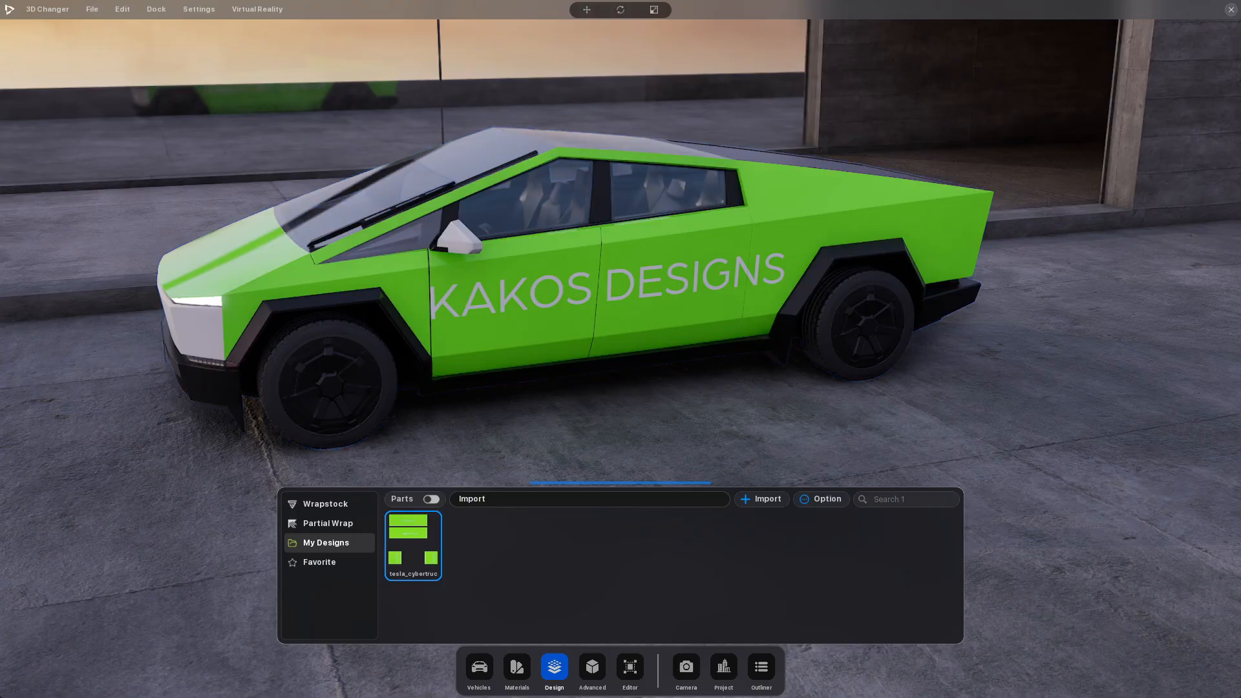
Switch to Photoshop, show the TEMPLATE layer, and check the KAKOS DESIGNS side lettering against the door and panel outlines
key(alt+Tab)
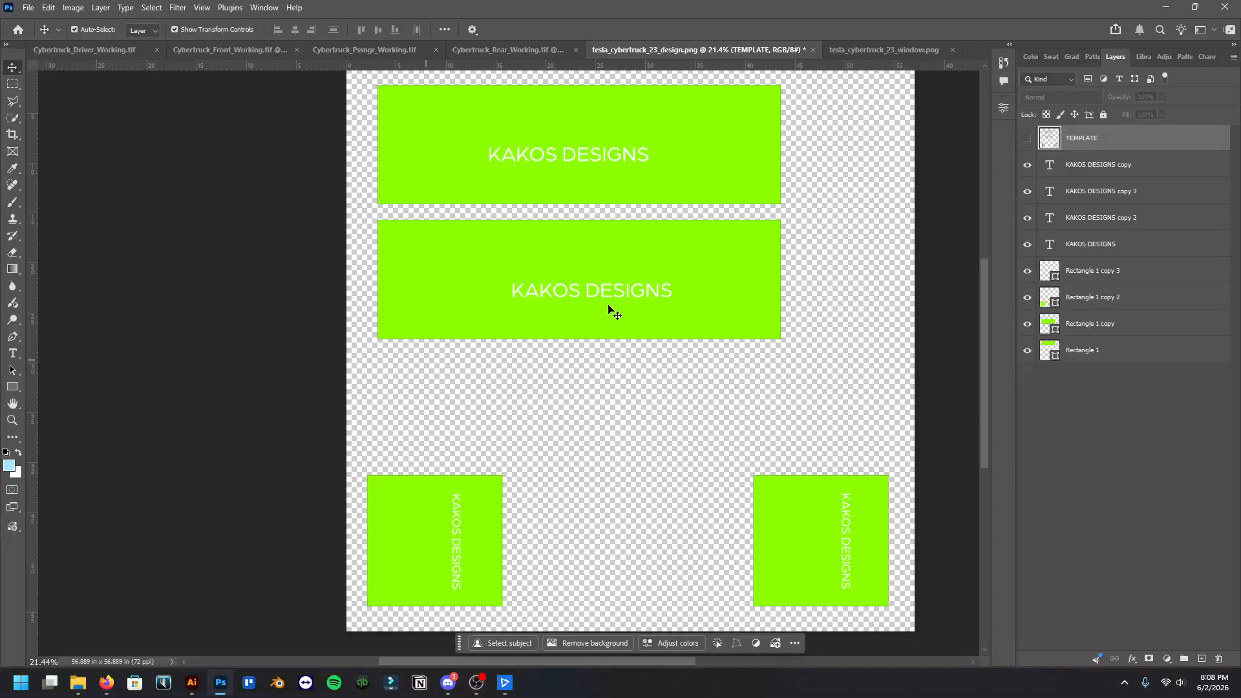
click(1027, 138)
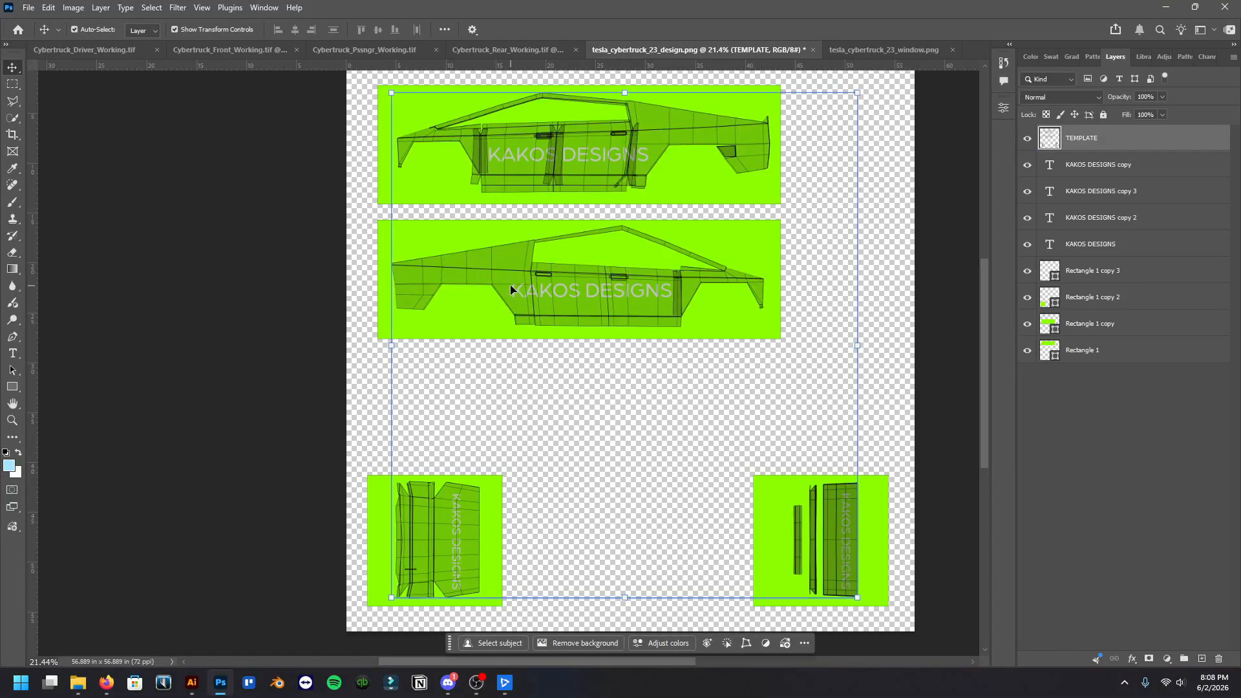
scroll(523, 290, up, 5)
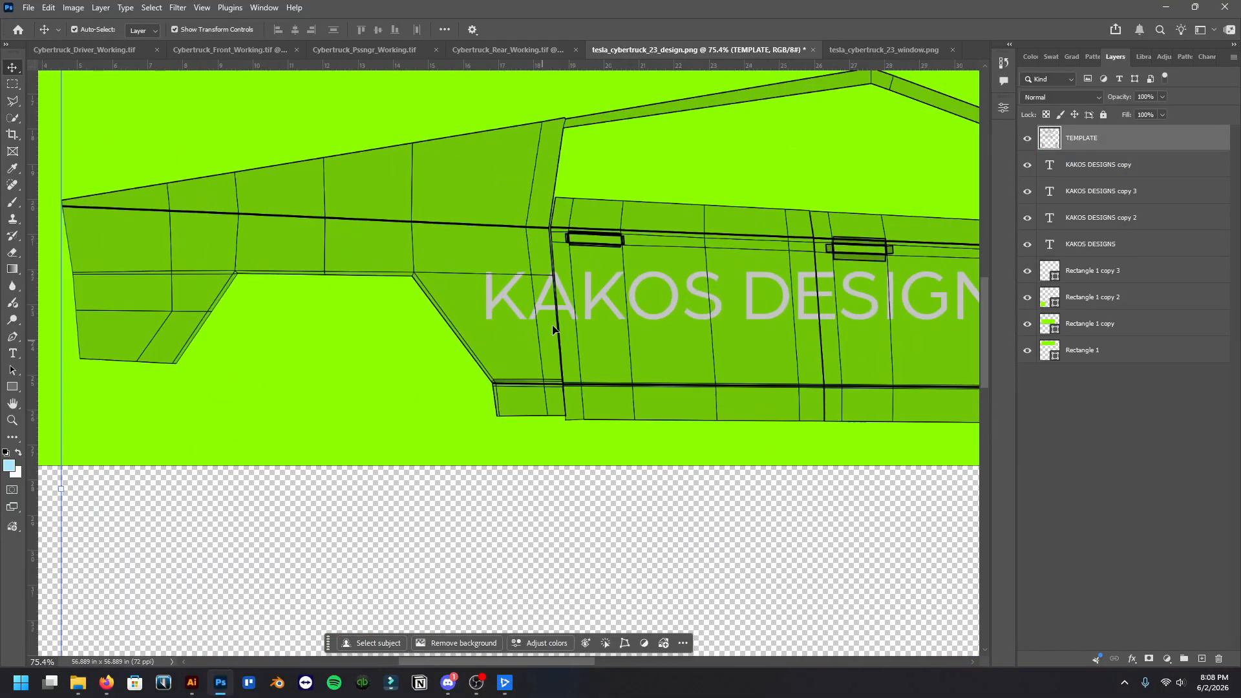
scroll(776, 317, right, 3)
scroll(331, 294, up, 3)
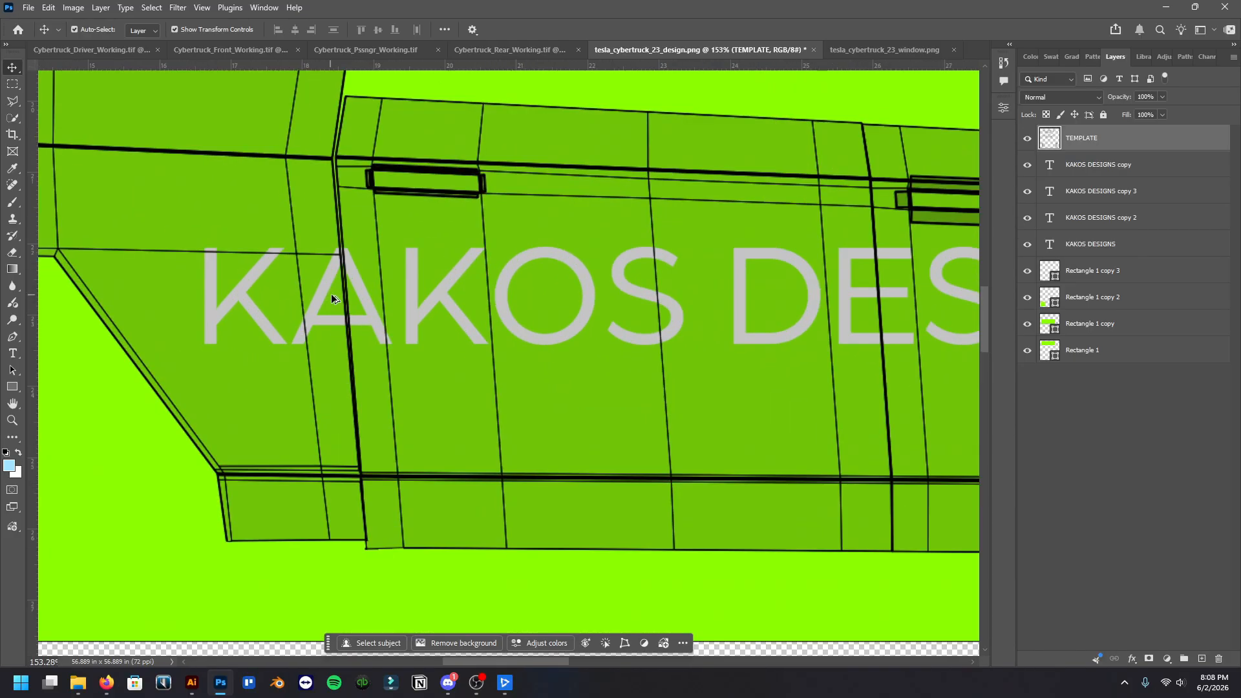
scroll(350, 285, down, 4)
scroll(327, 529, up, 2)
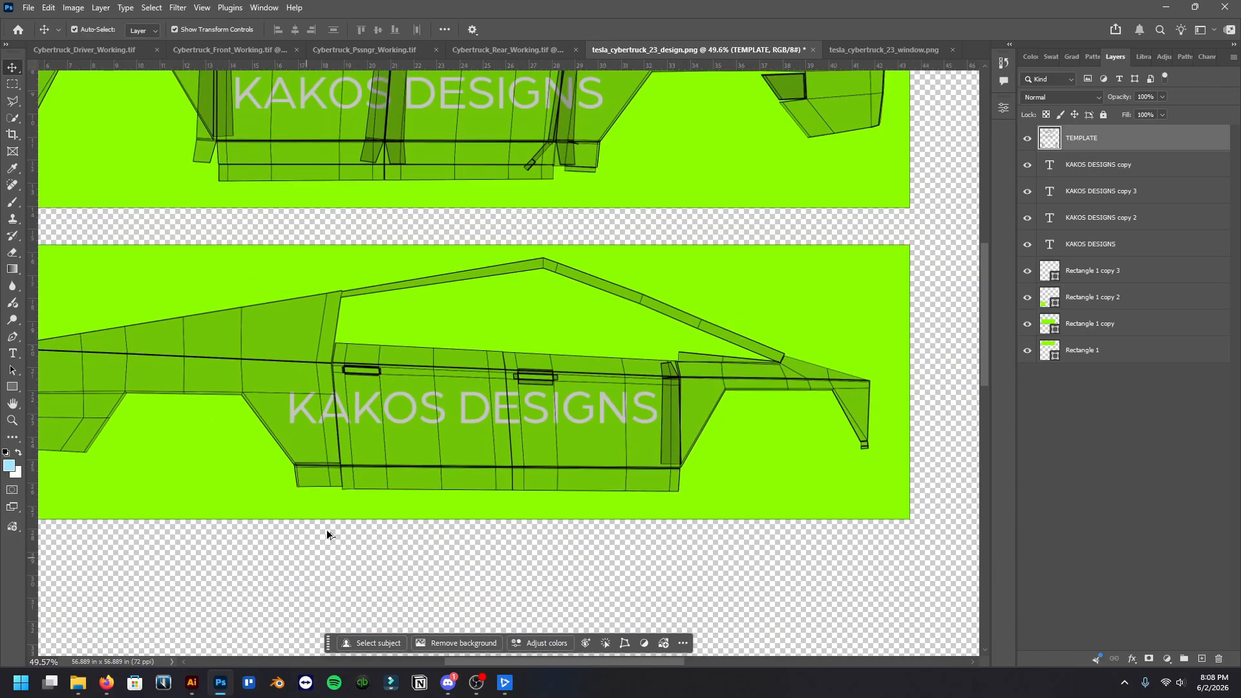
scroll(578, 451, down, 2)
scroll(578, 451, down, 3)
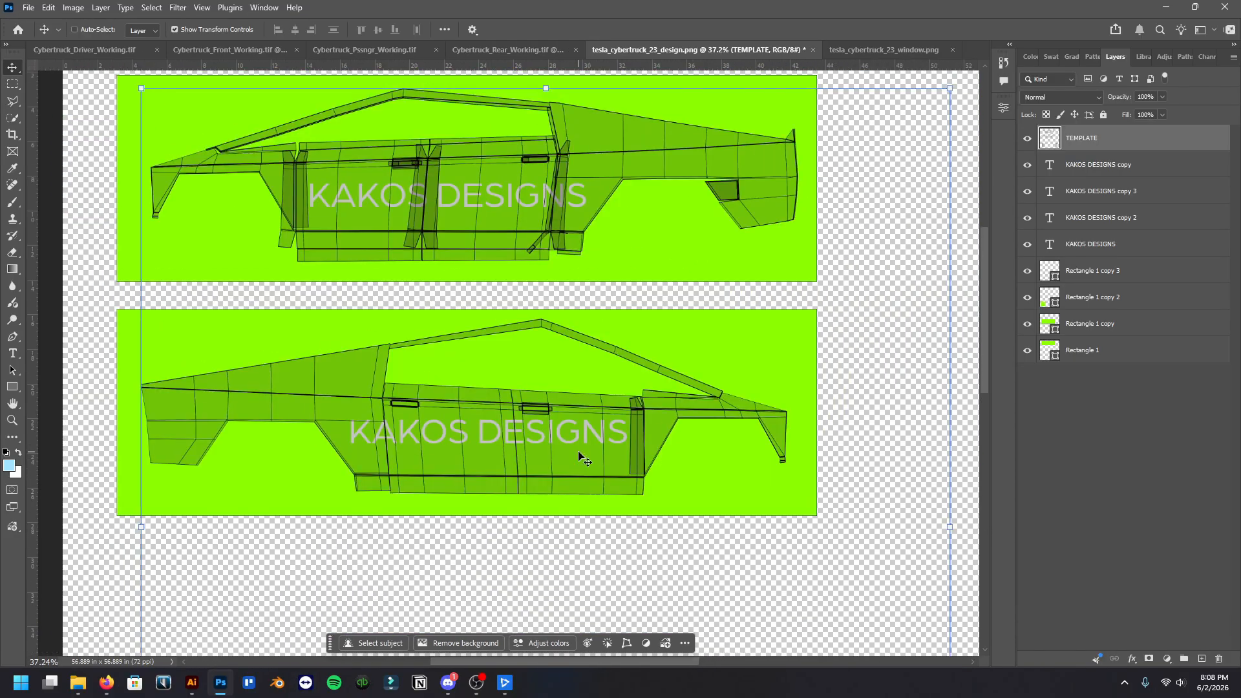
scroll(578, 451, up, 1)
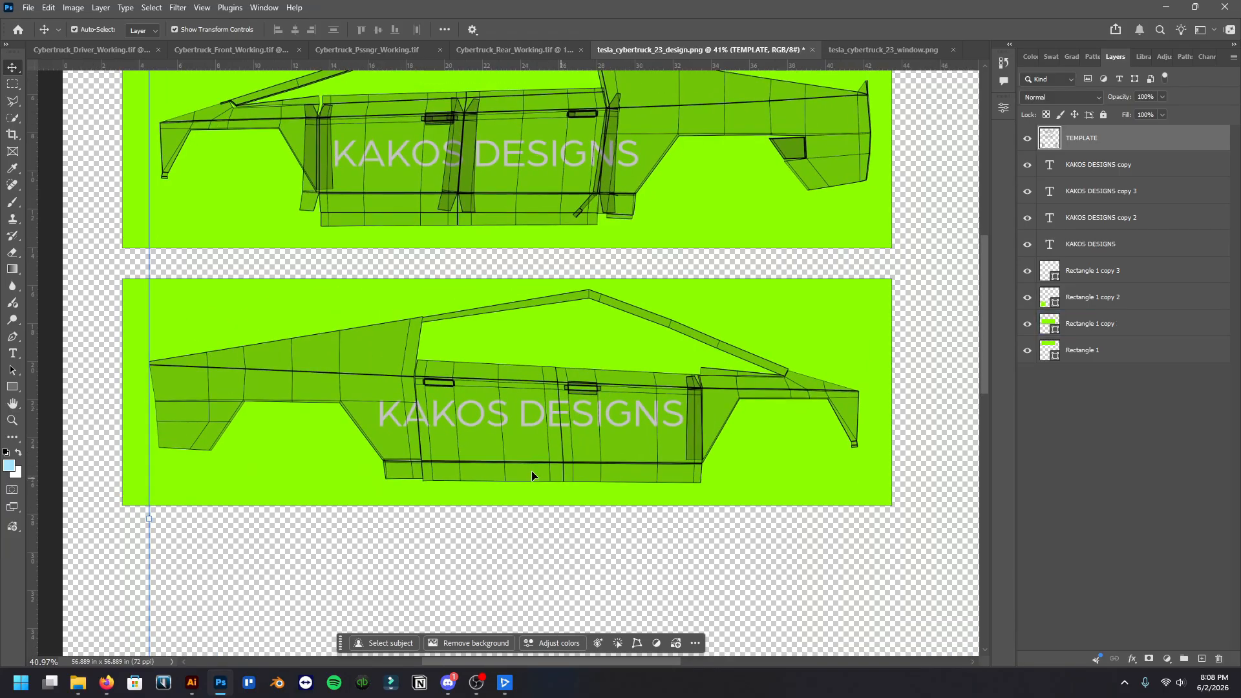
Switch back to 3D Changer, bring the truck's front into view, and display the parts list
click(504, 683)
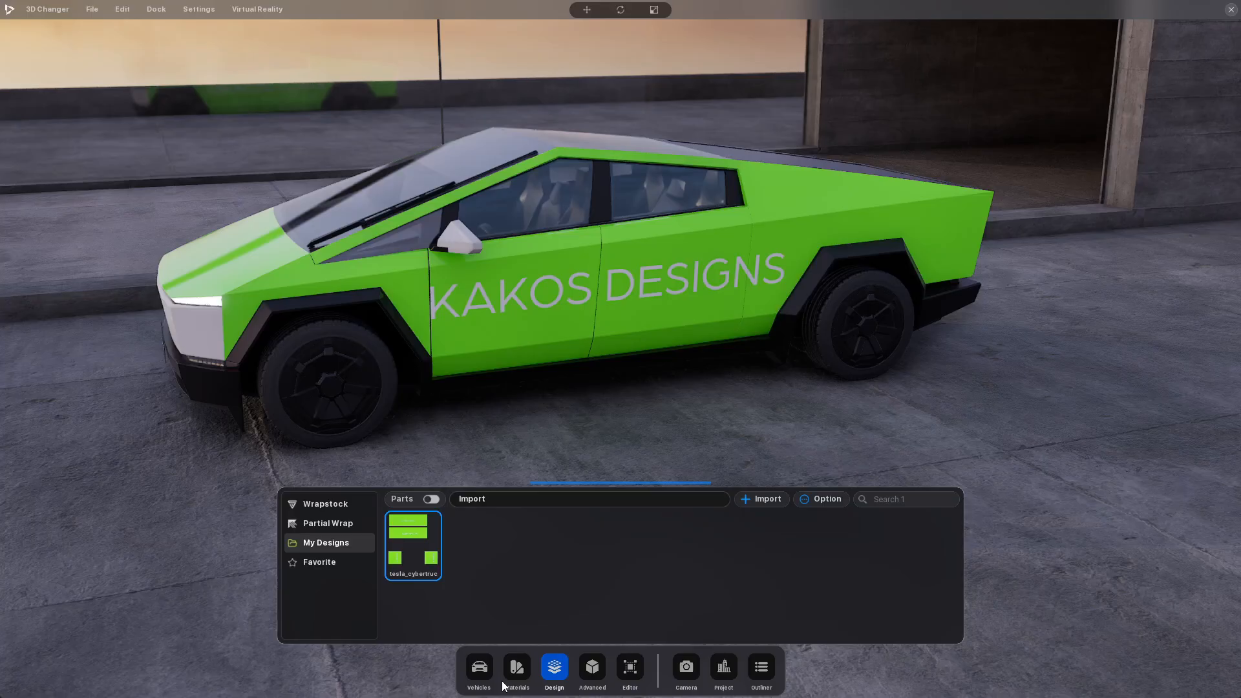
drag(369, 324, 453, 386)
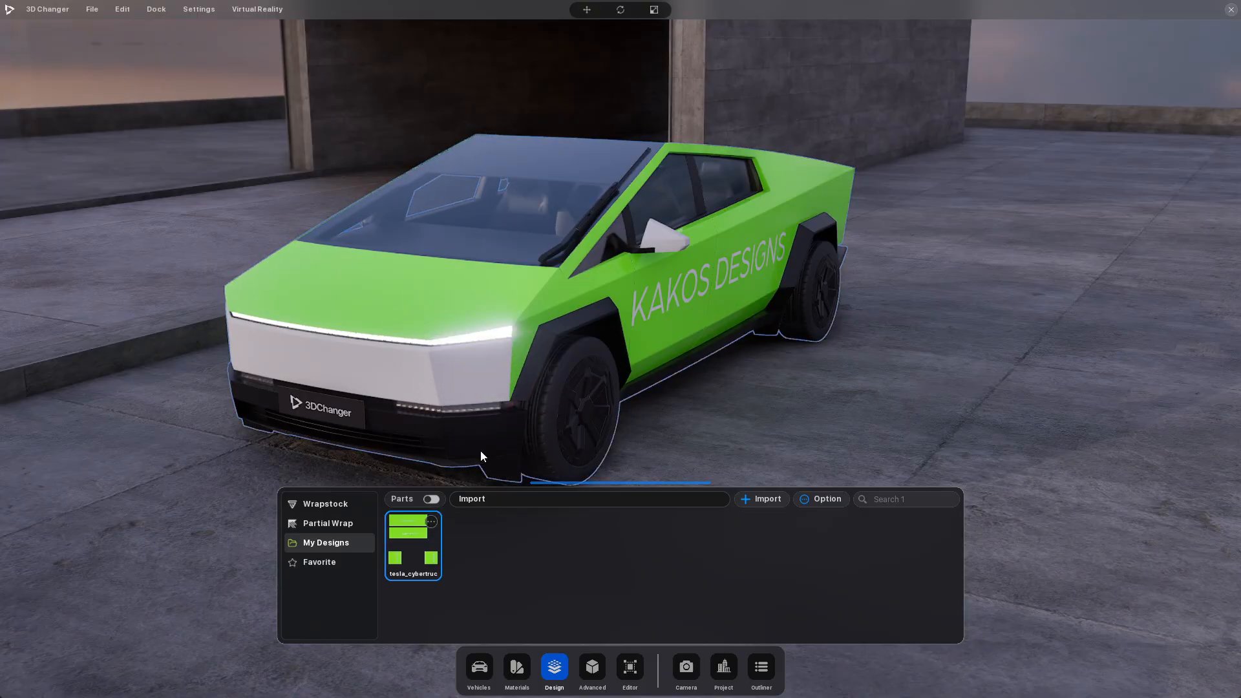
click(431, 499)
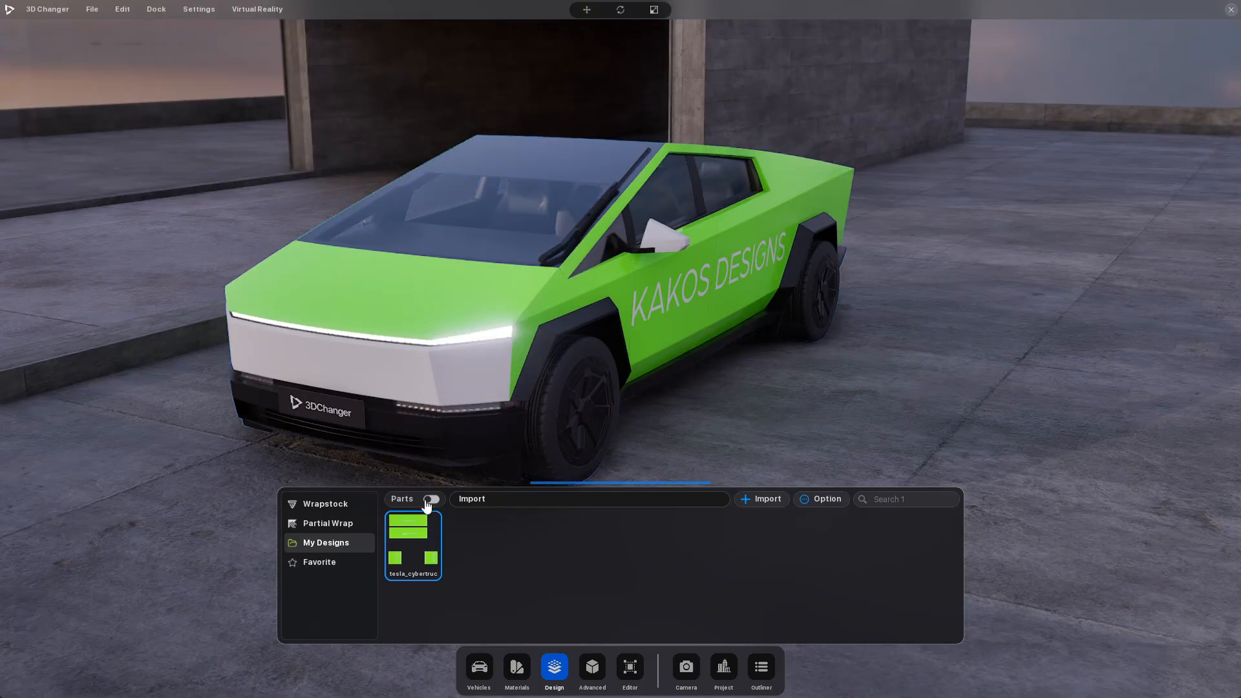
Select the Mirror and Handle parts, reduce the selection to Mirror, and check that part's options
scroll(494, 581, down, 5)
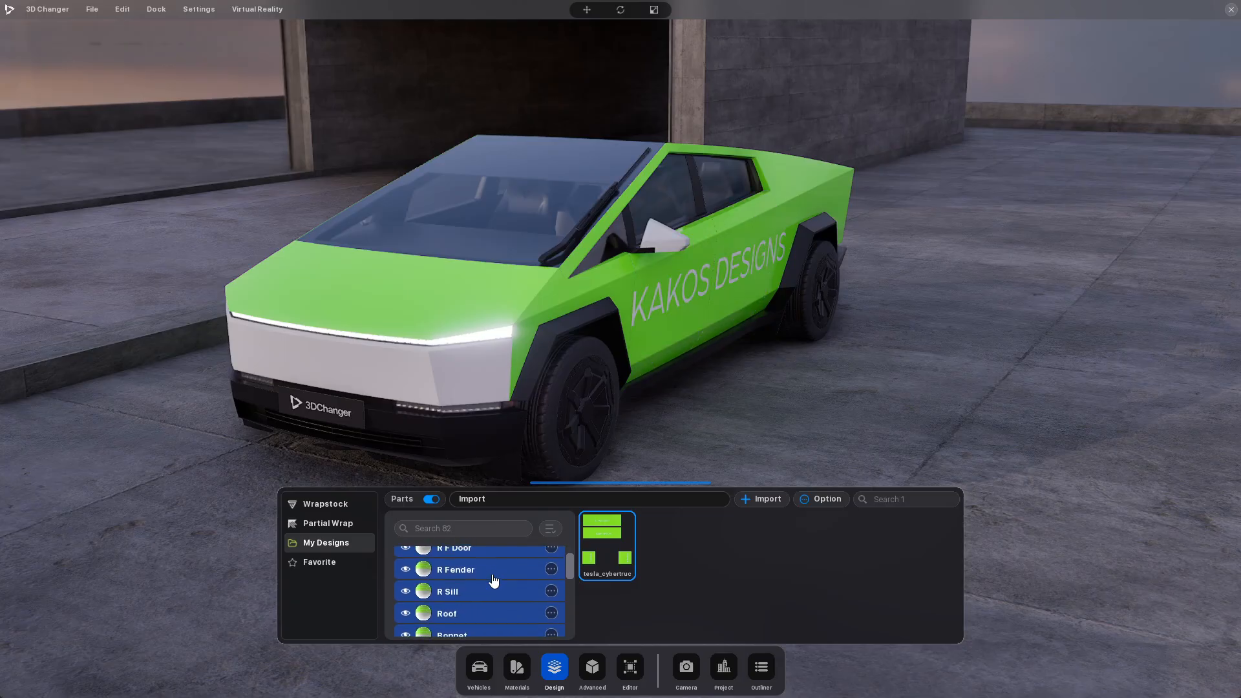
click(494, 579)
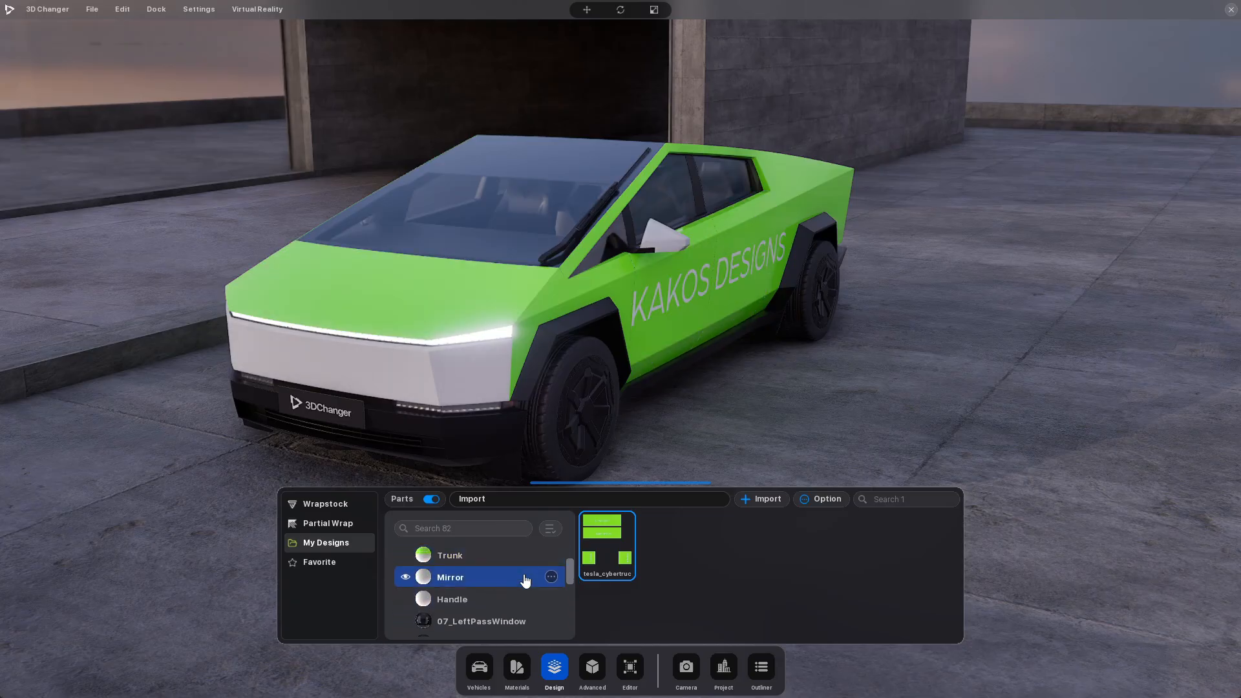
ctrl+click(495, 601)
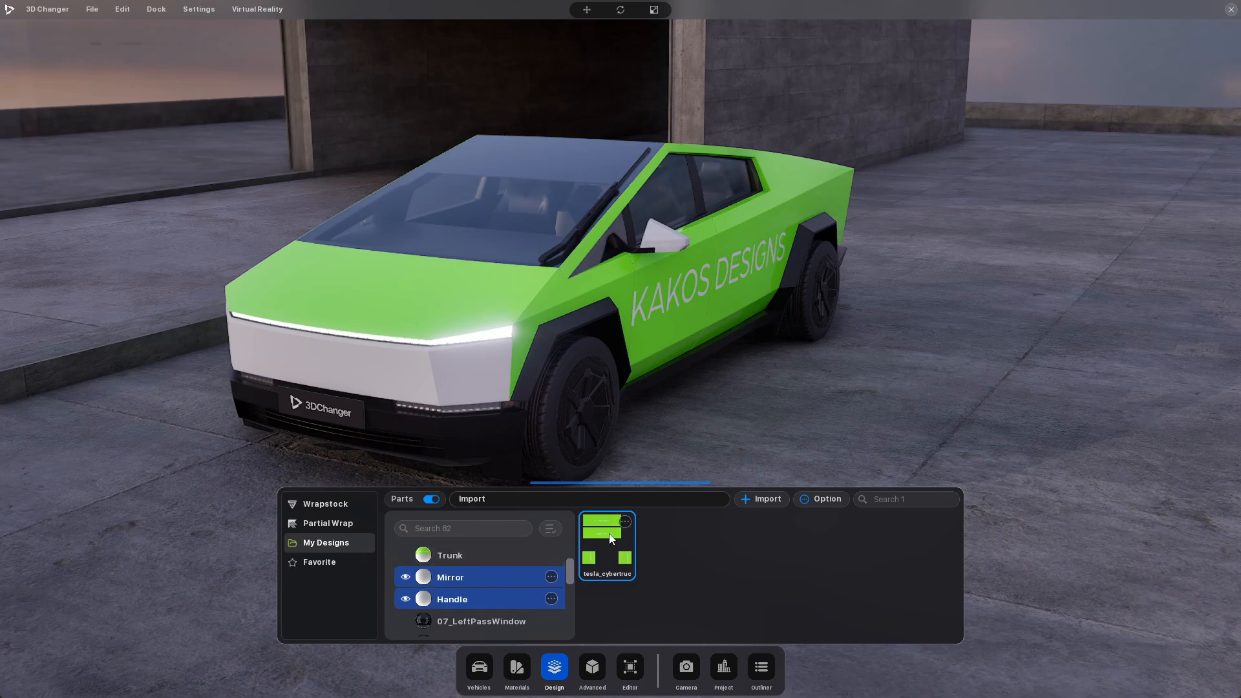
click(496, 580)
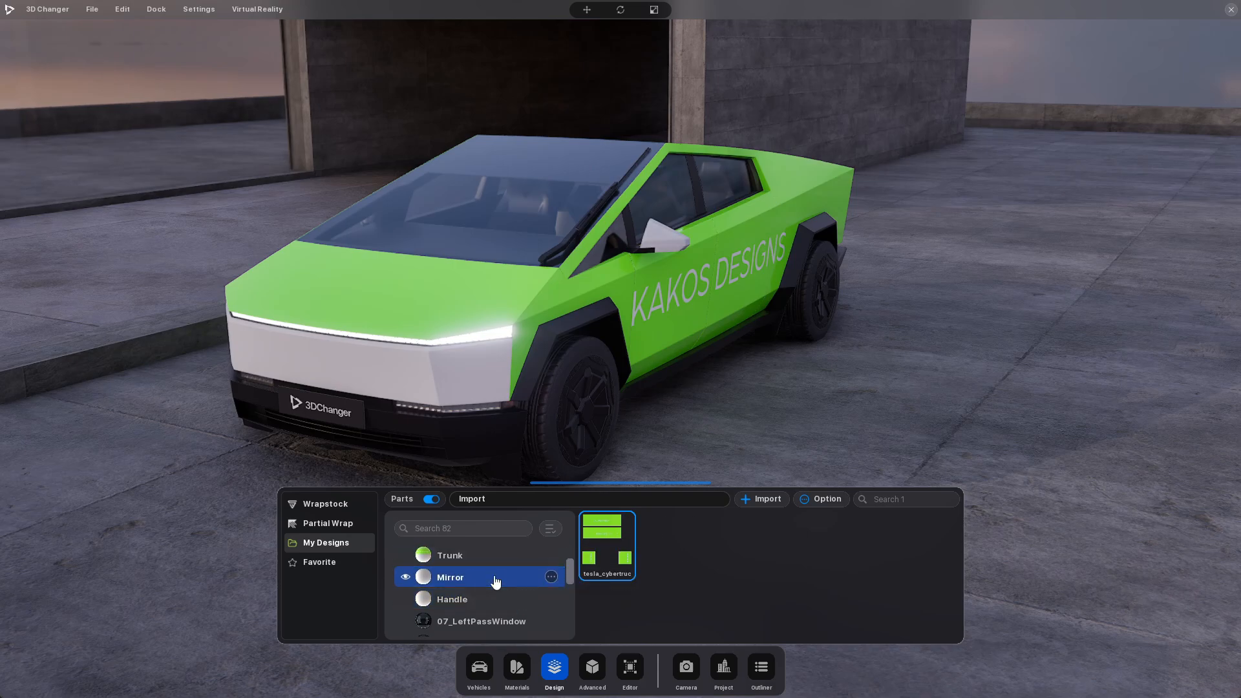
click(551, 577)
click(553, 578)
Examine the parts list through the rims, calipers and brake discs and back to the body parts for the white front panel
scroll(534, 588, down, 3)
scroll(531, 587, down, 5)
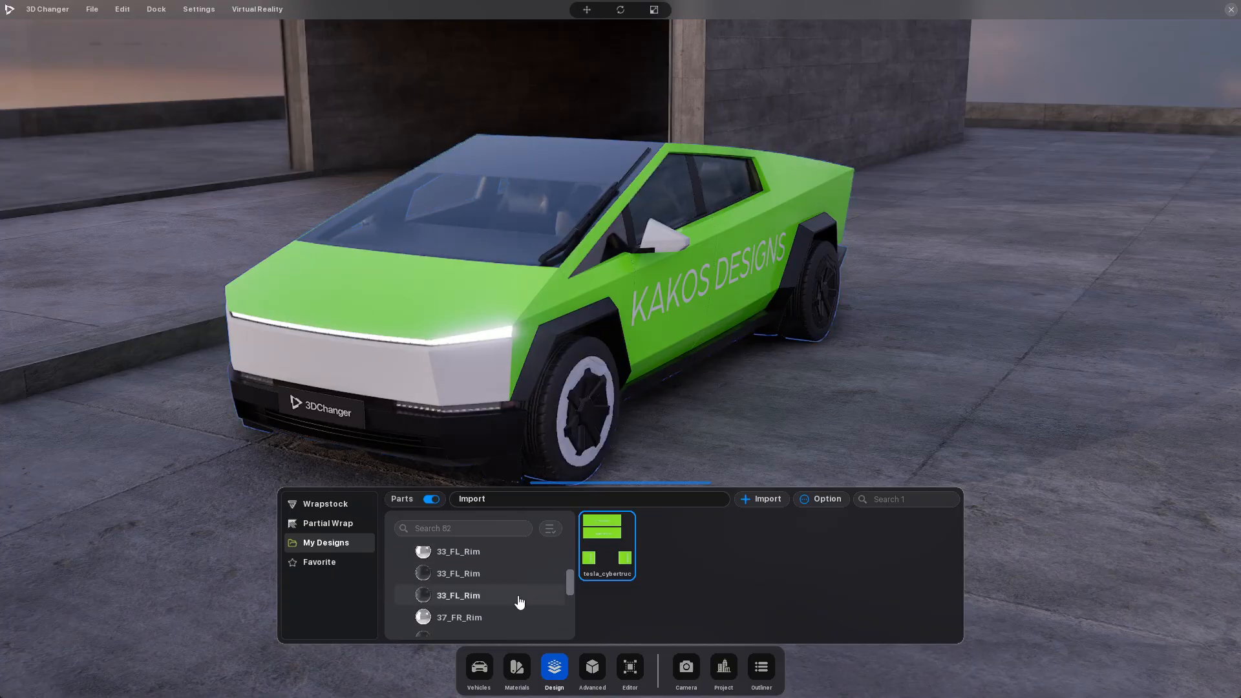
scroll(516, 596, down, 5)
scroll(515, 595, down, 5)
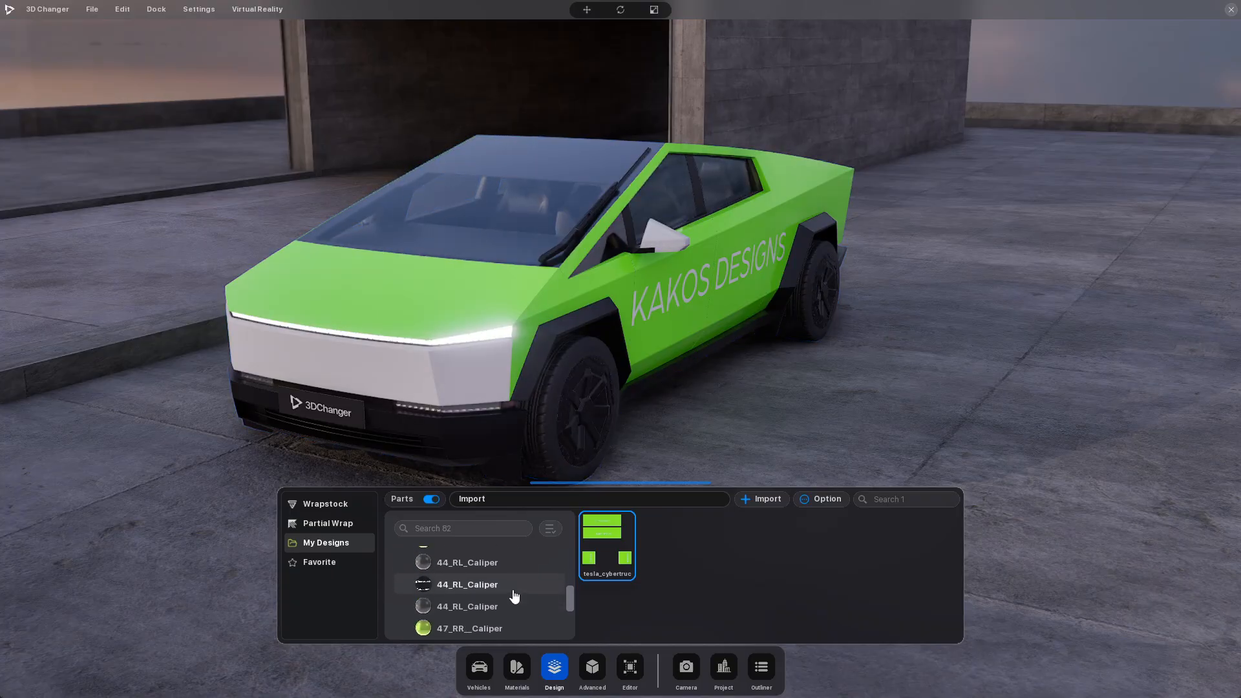
scroll(514, 595, down, 5)
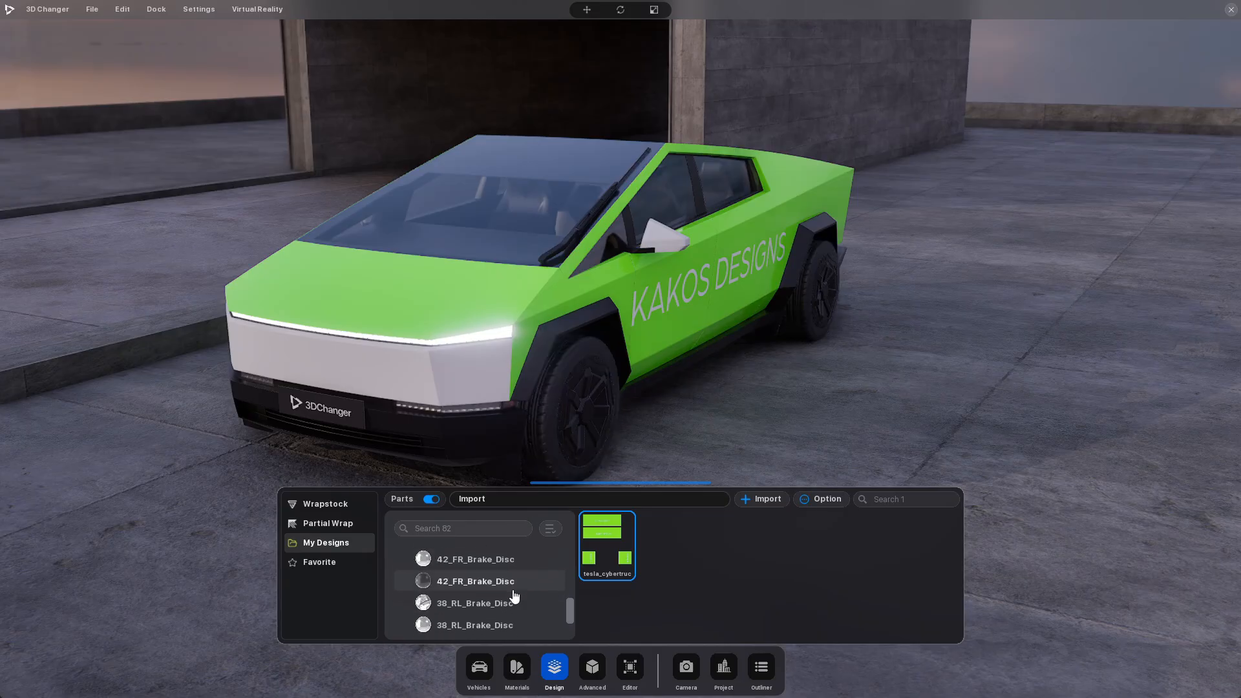
scroll(514, 596, up, 5)
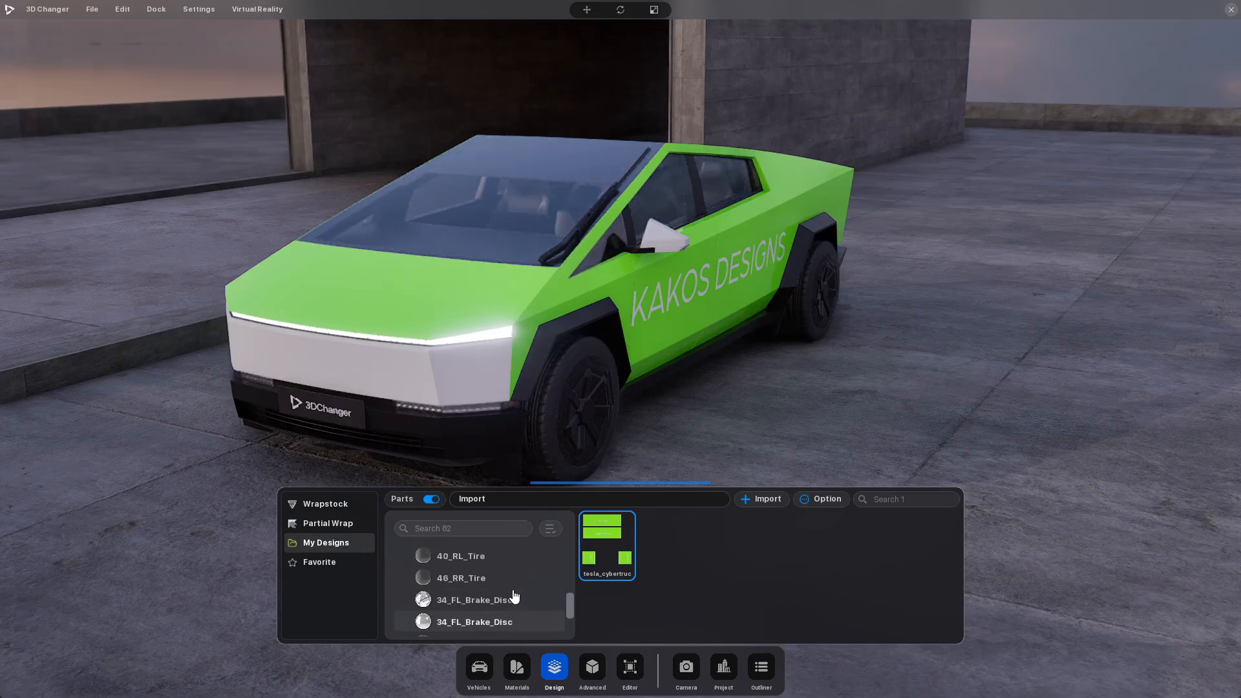
scroll(515, 595, up, 5)
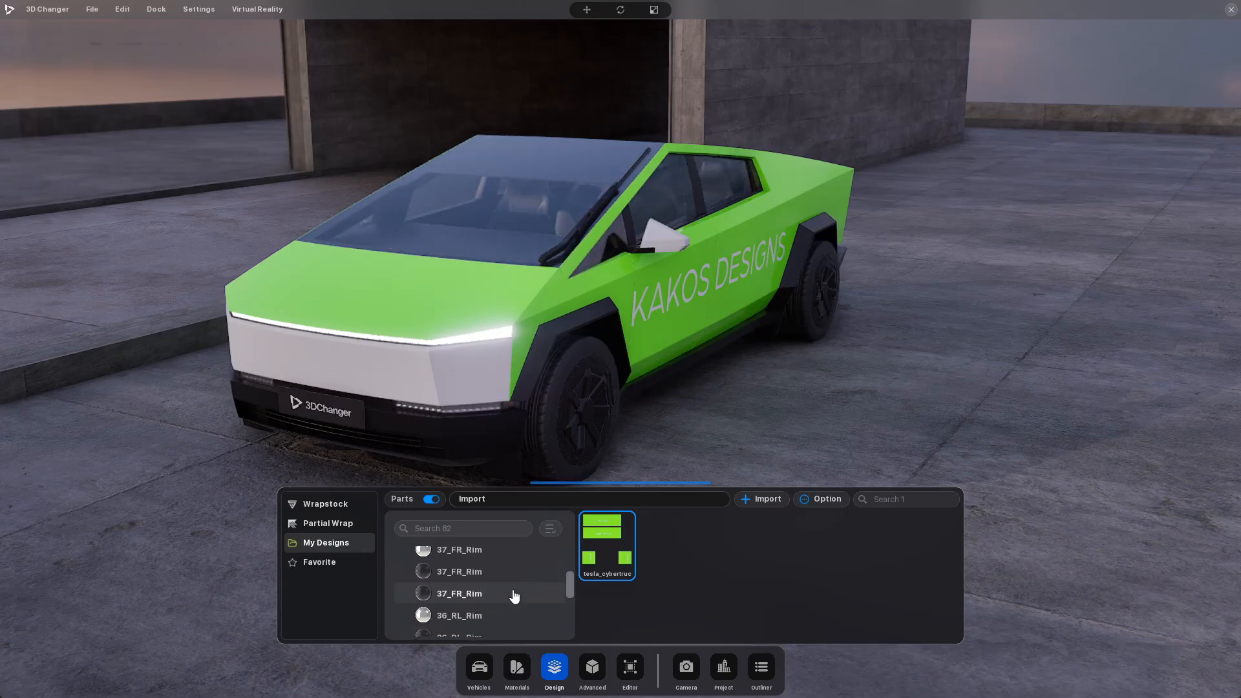
scroll(515, 595, up, 3)
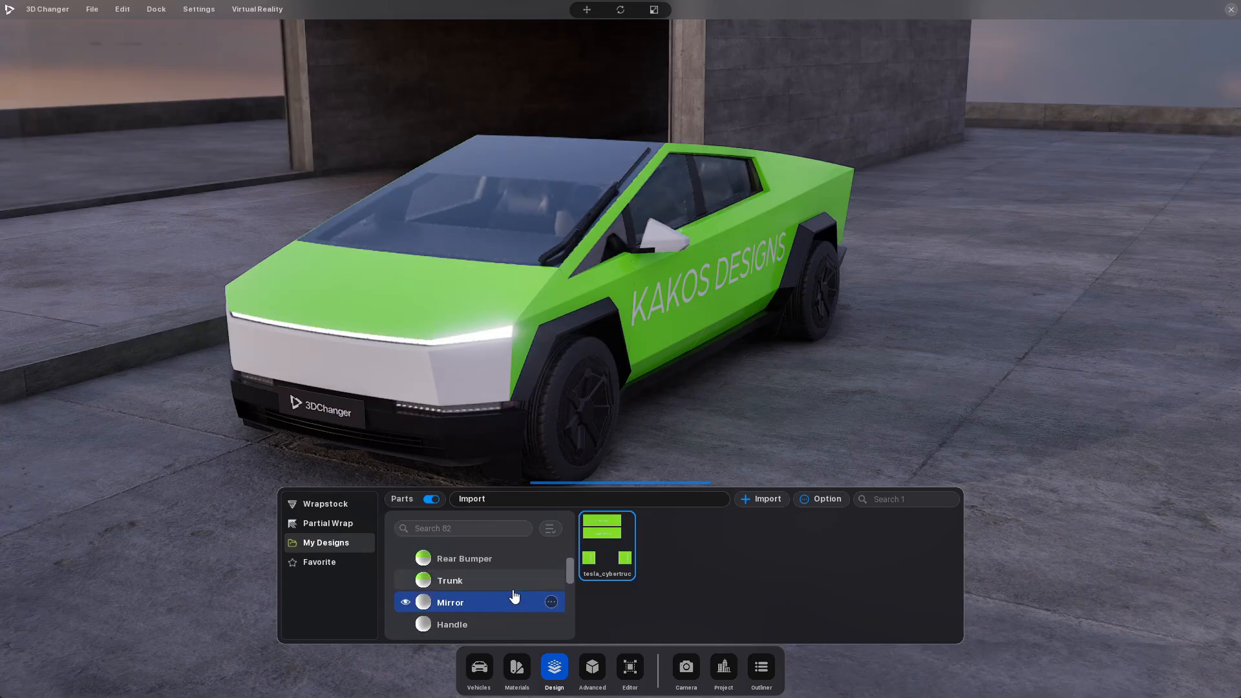
scroll(514, 595, up, 1)
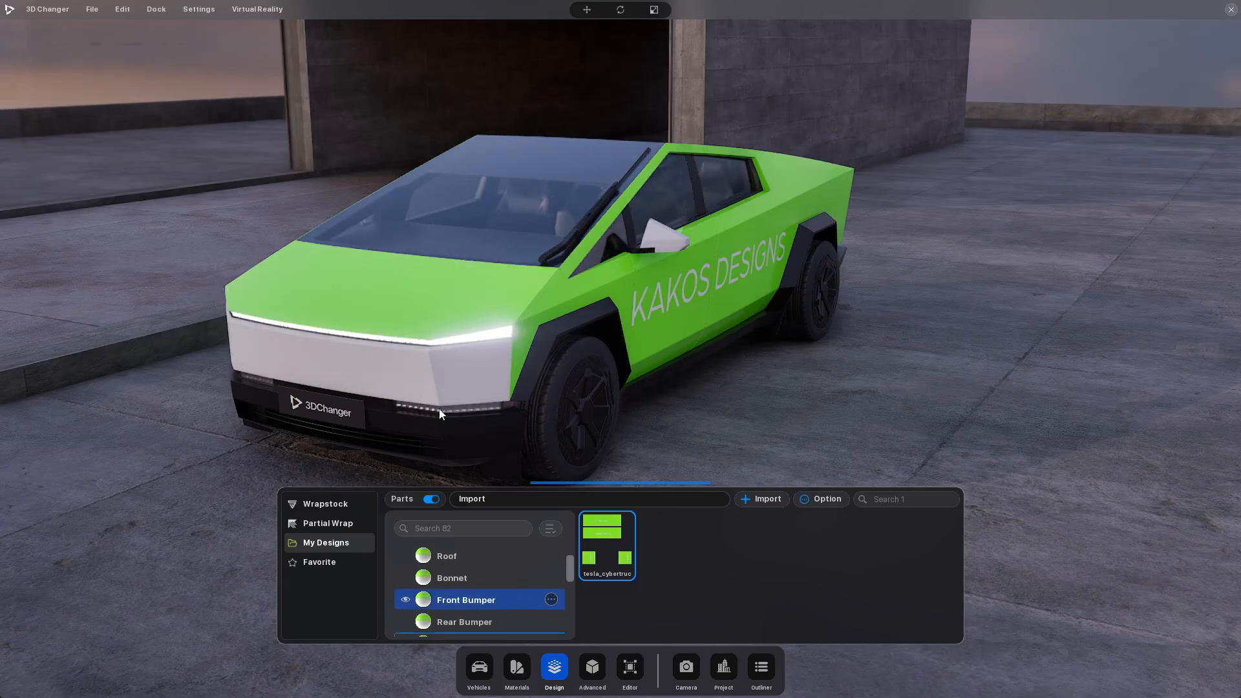
Select the Bonnet, Front Bumper, Rear Bumper and Trunk parts in turn to identify their panels, and bring the truck's side into view
click(501, 580)
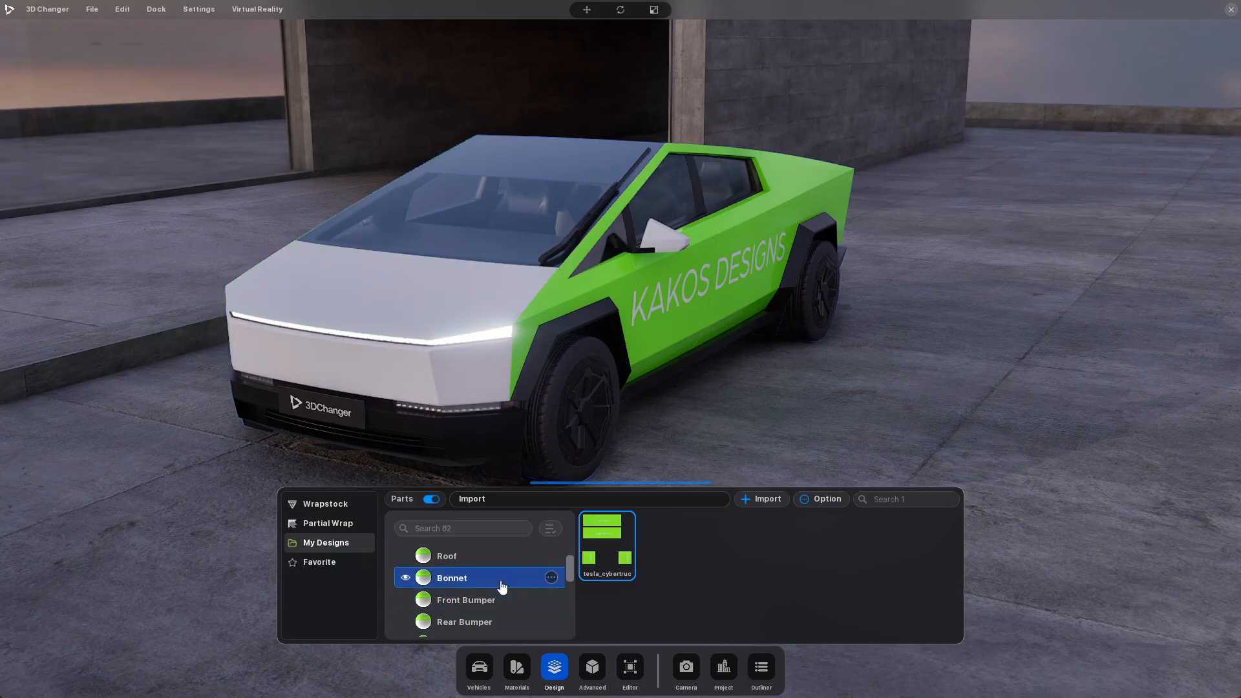
click(512, 586)
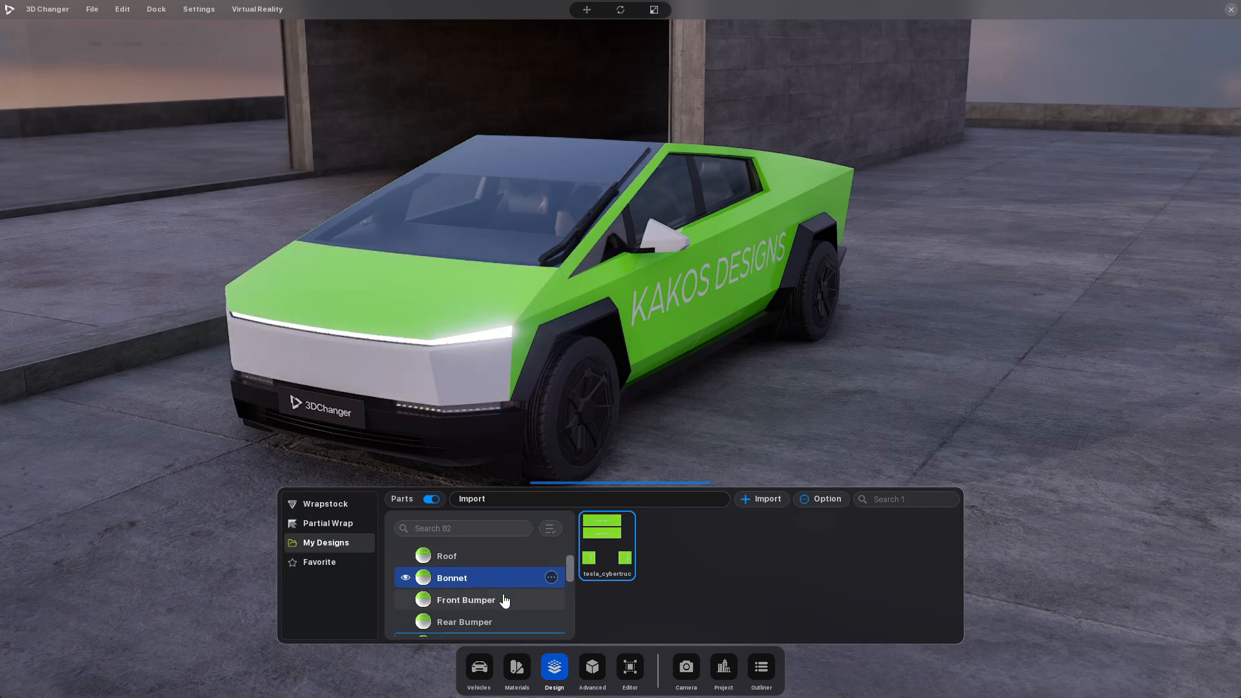
scroll(510, 590, down, 1)
click(510, 586)
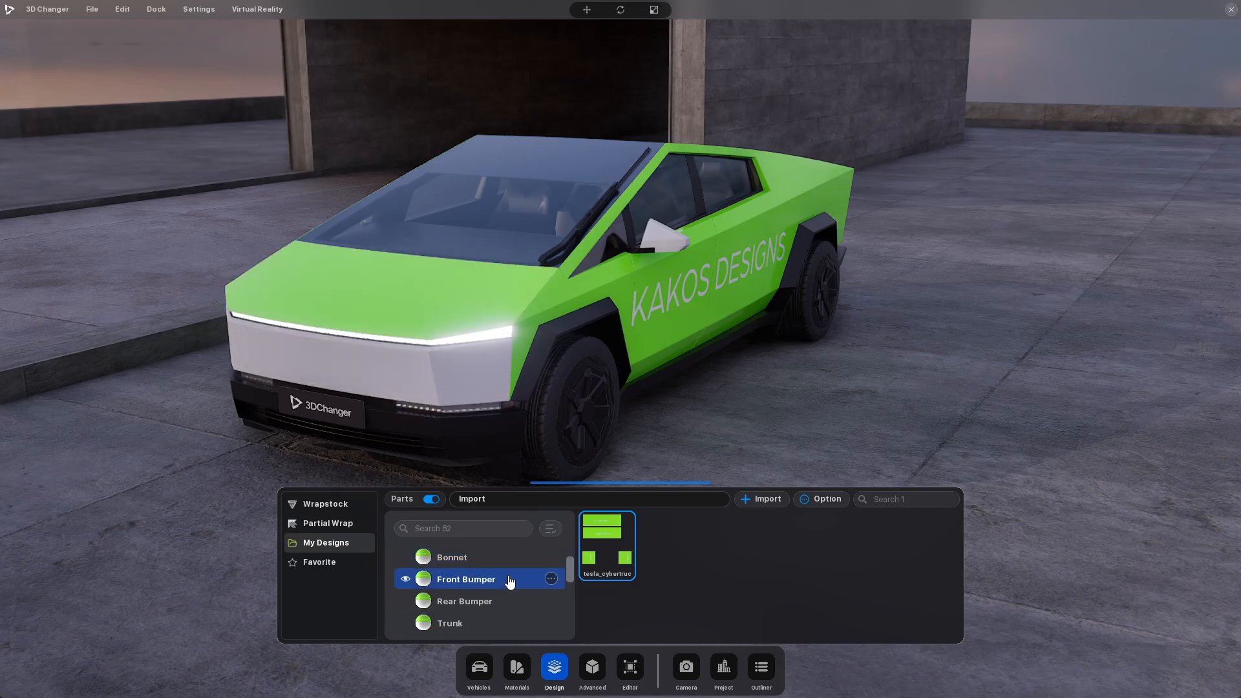
click(506, 603)
click(506, 583)
scroll(509, 602, down, 1)
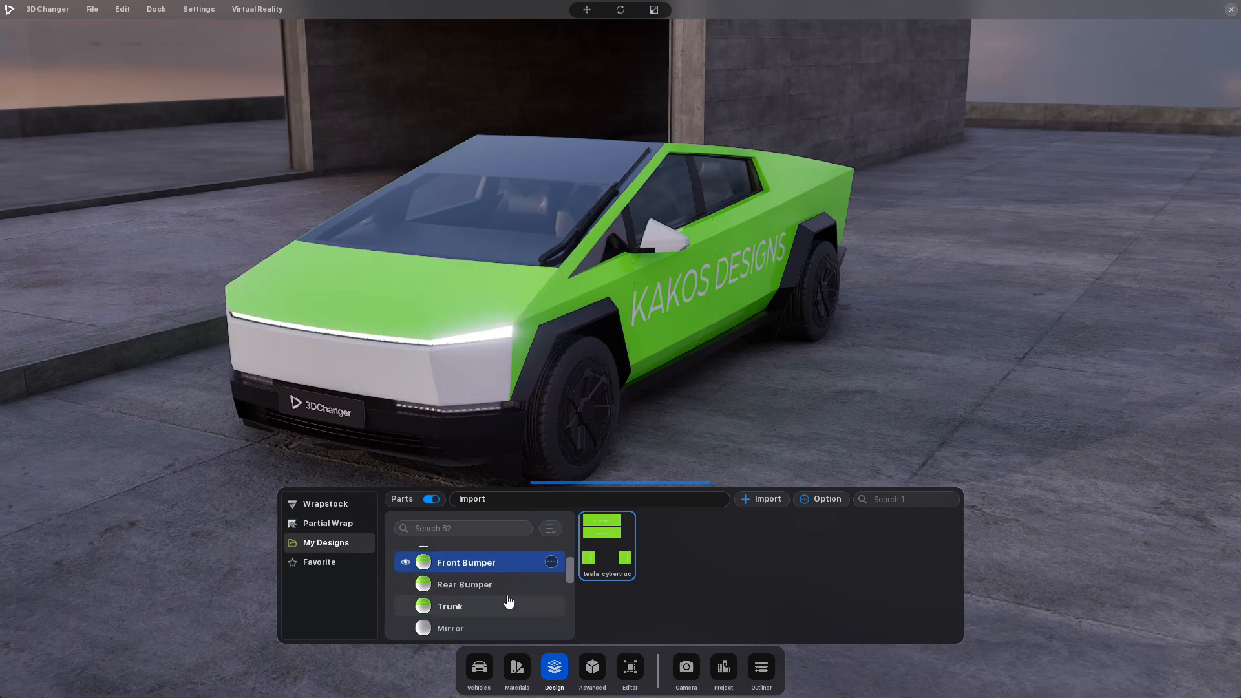
click(515, 583)
click(513, 606)
click(514, 579)
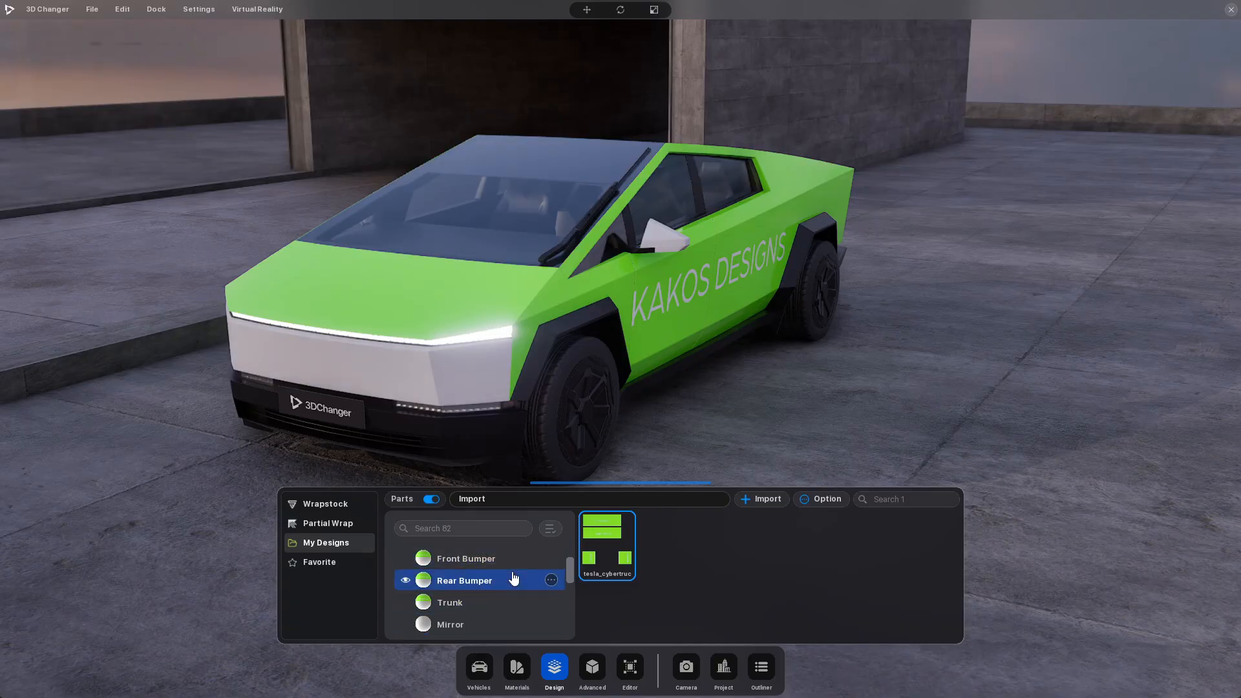
drag(684, 414, 584, 423)
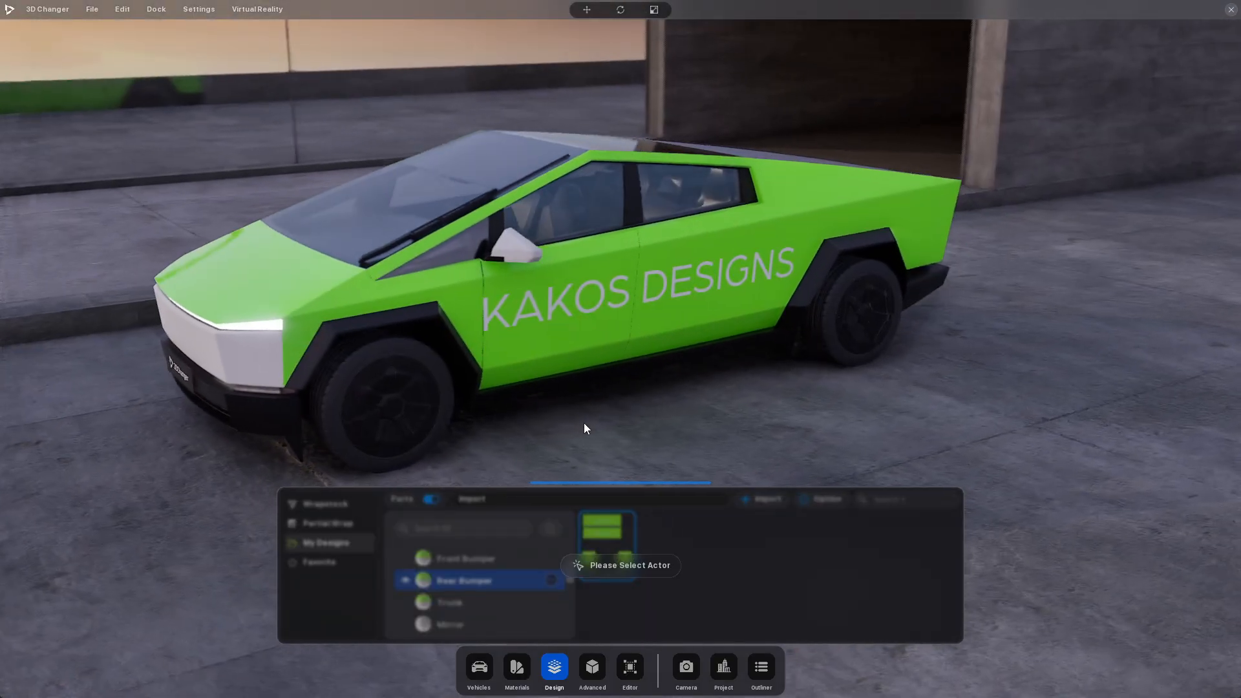